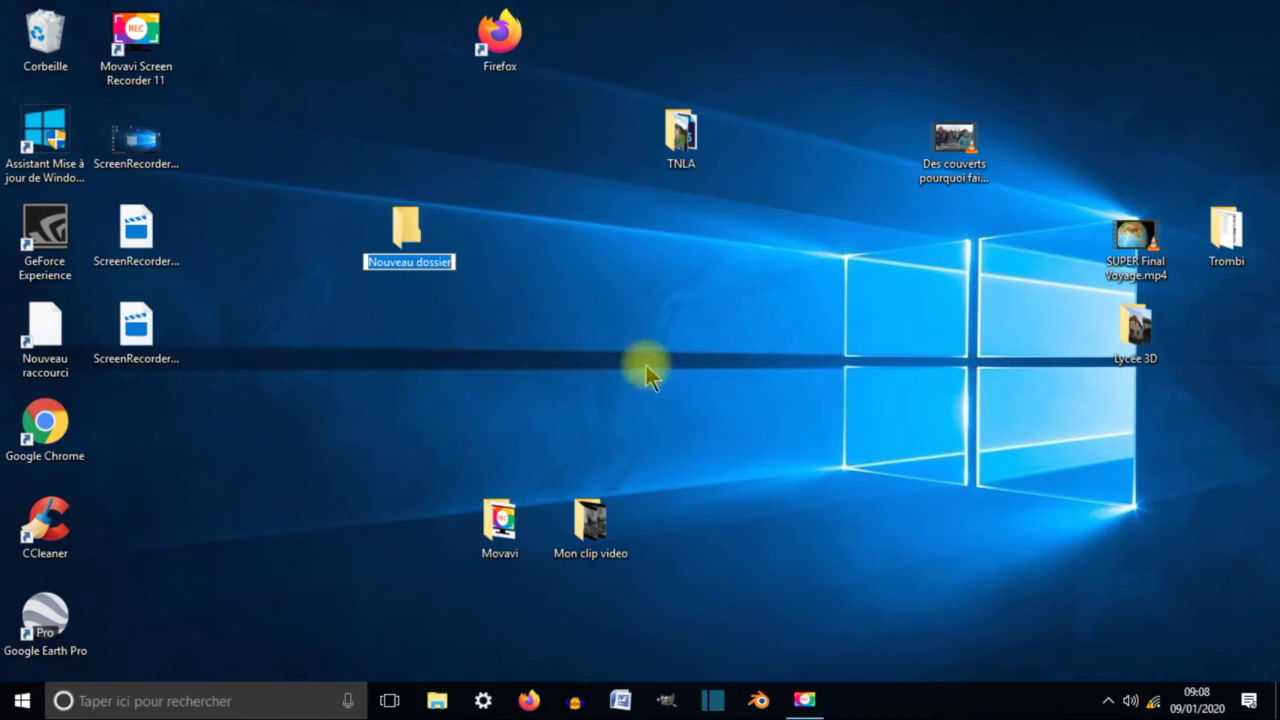
# Name the new desktop folder "ESC Clip".
pyautogui.write('ESC ')
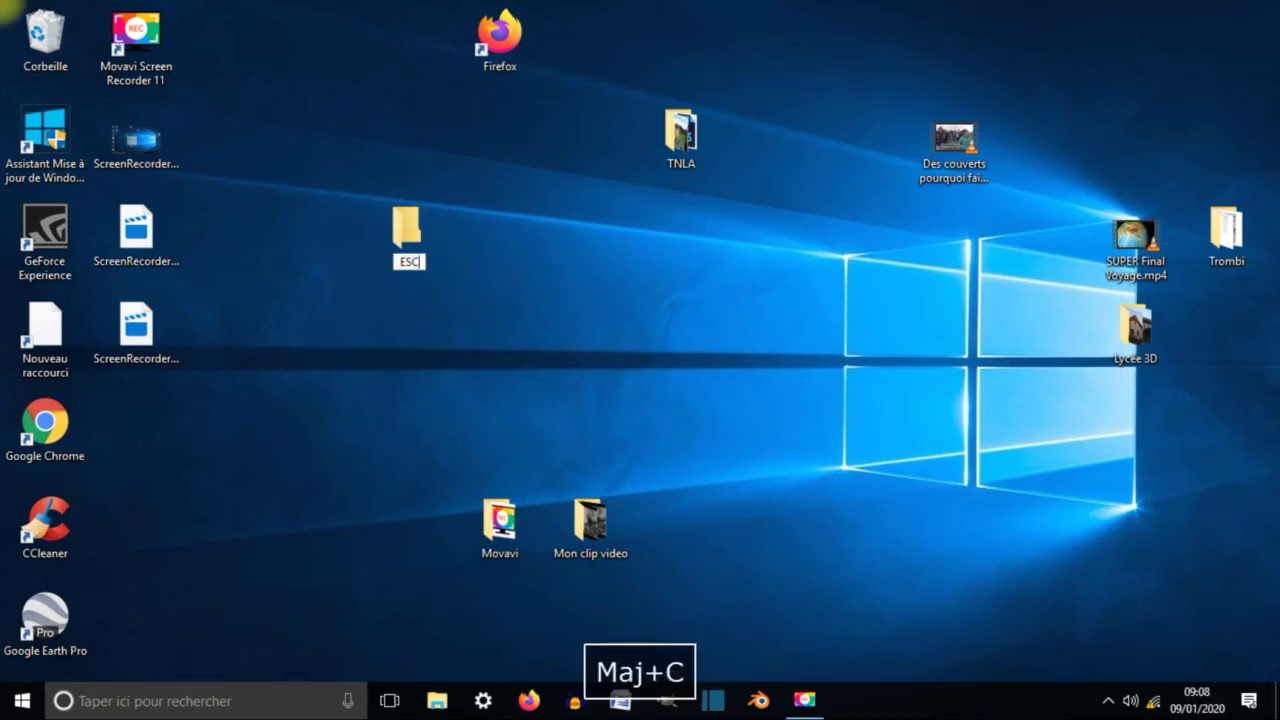
pyautogui.write('Clip')
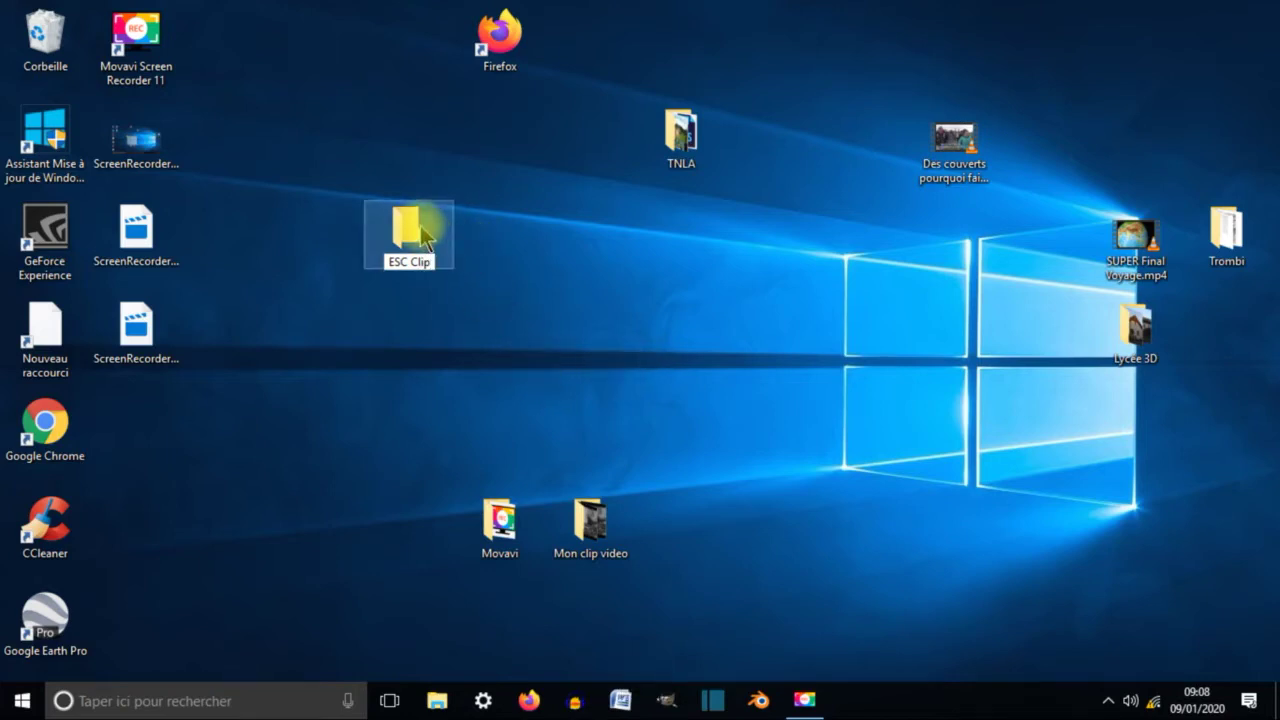
pyautogui.click(422, 238)
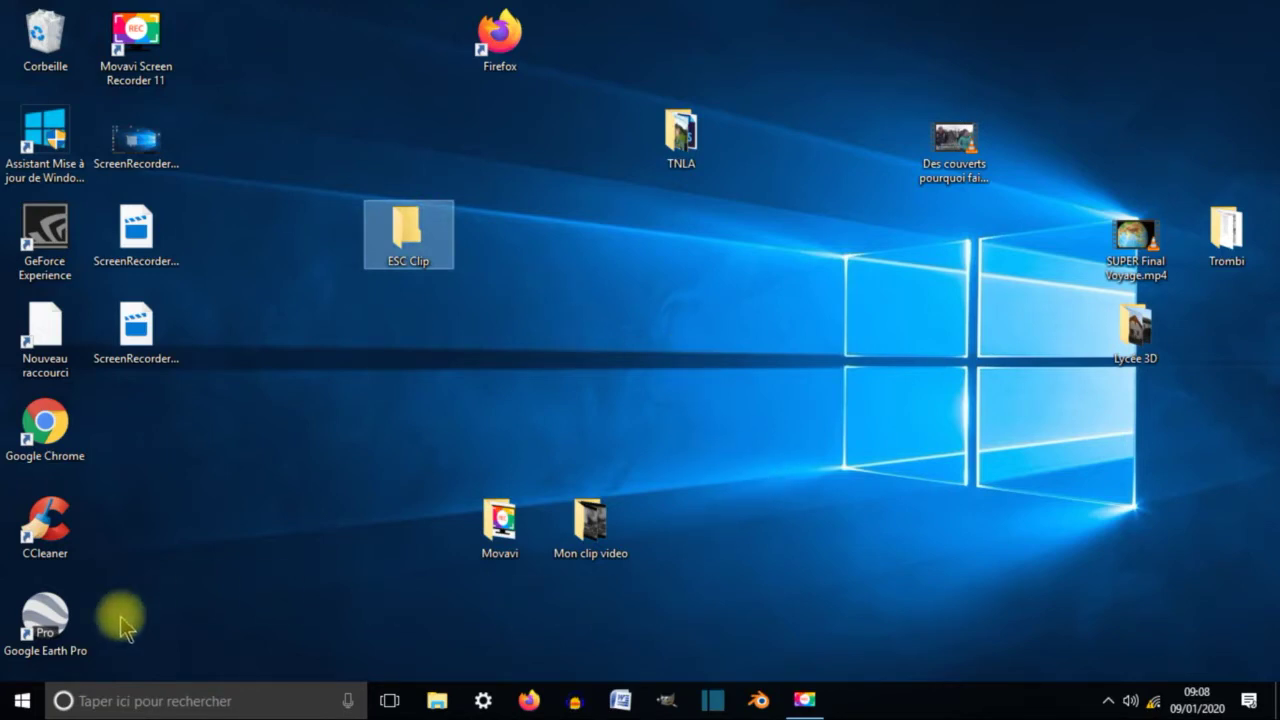
# Launch GIMP 2.10.14 from the recently added programs.
pyautogui.click(21, 701)
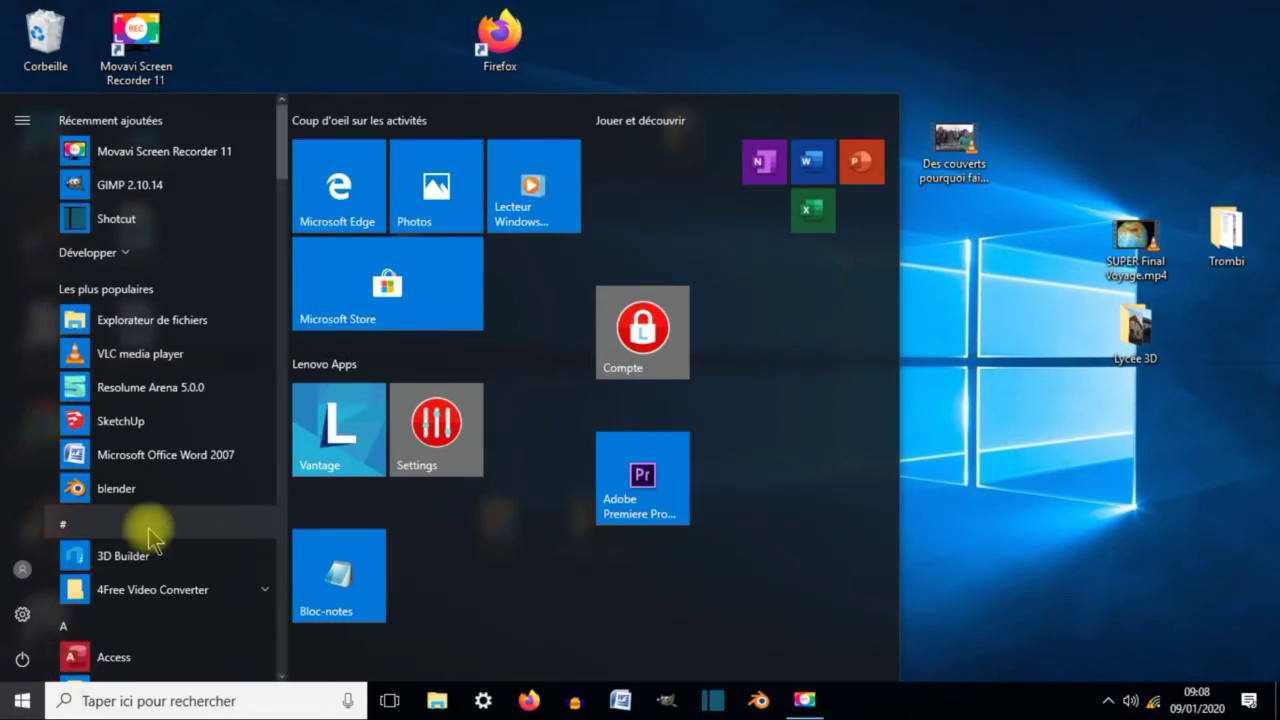
pyautogui.click(150, 188)
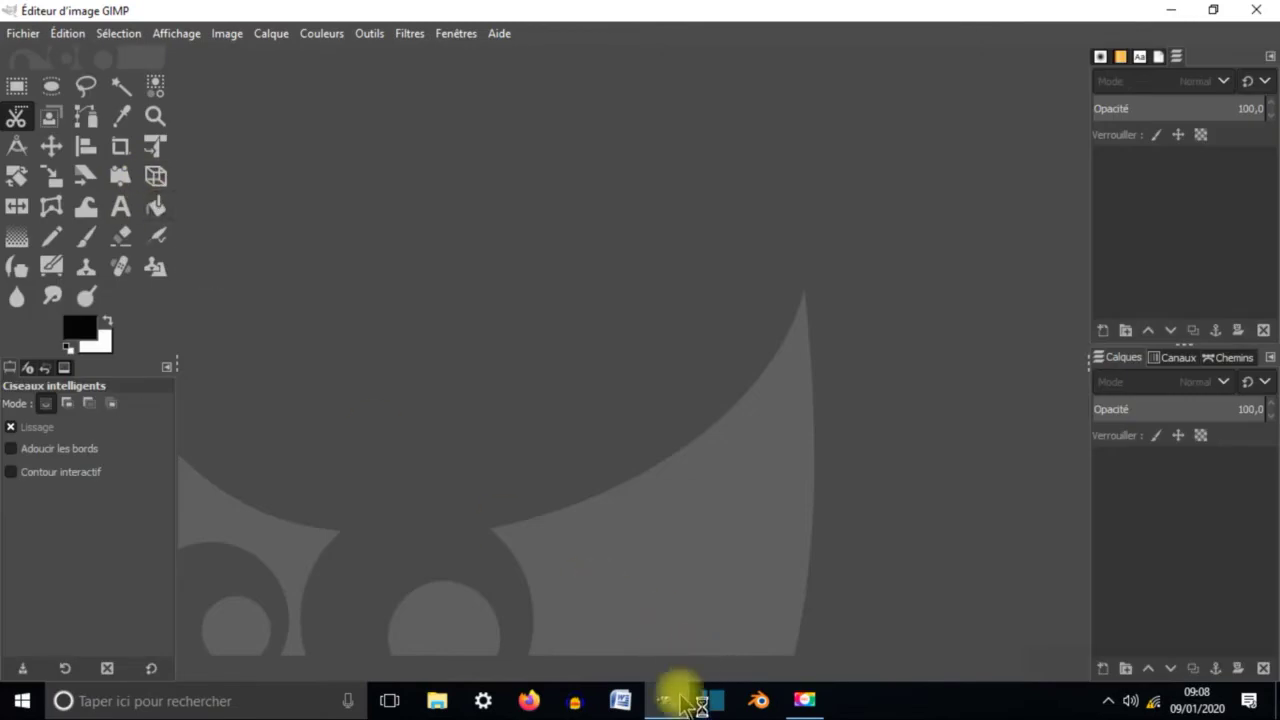
# Unpin GIMP from the Windows taskbar and pin it back.
pyautogui.moveTo(668, 708)
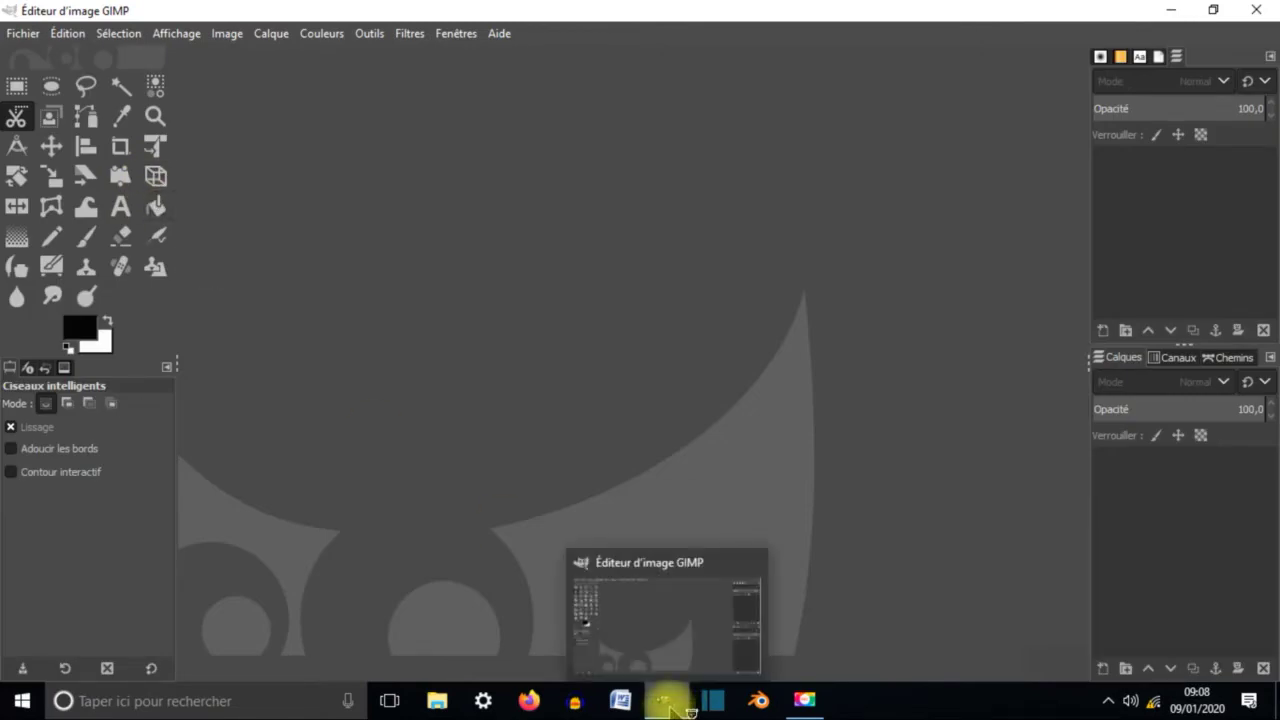
pyautogui.rightClick(670, 706)
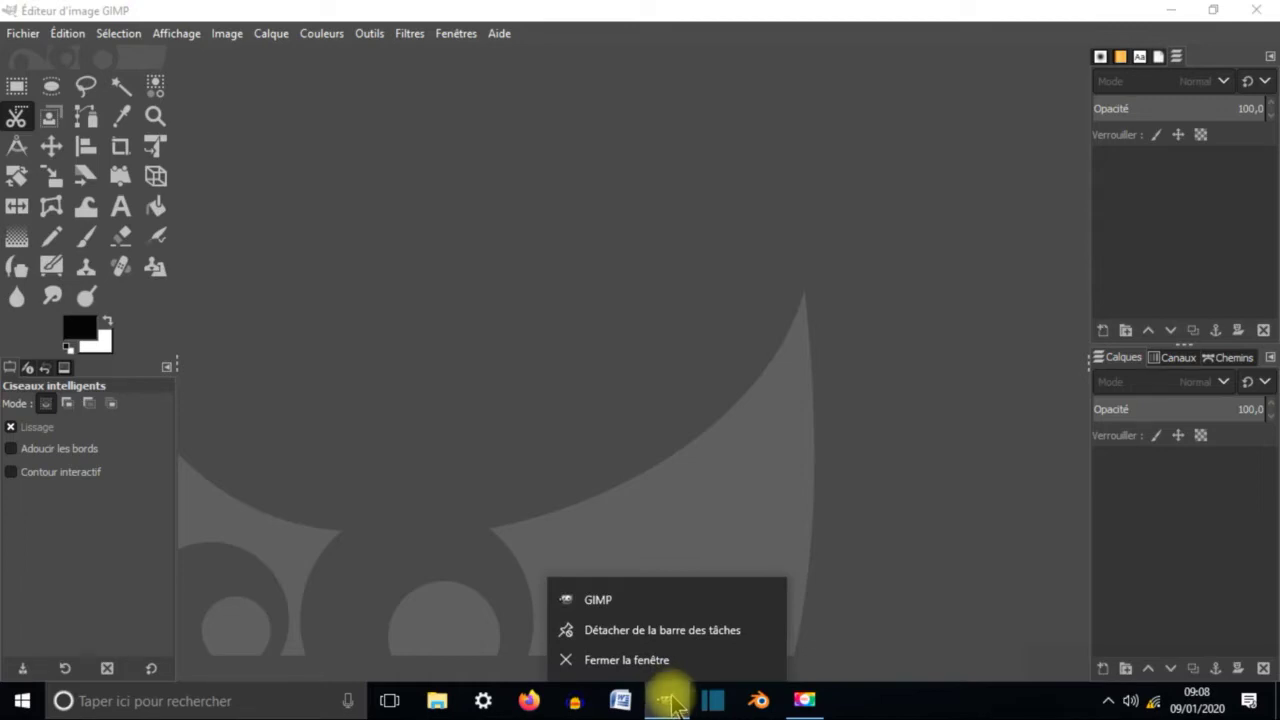
pyautogui.click(663, 632)
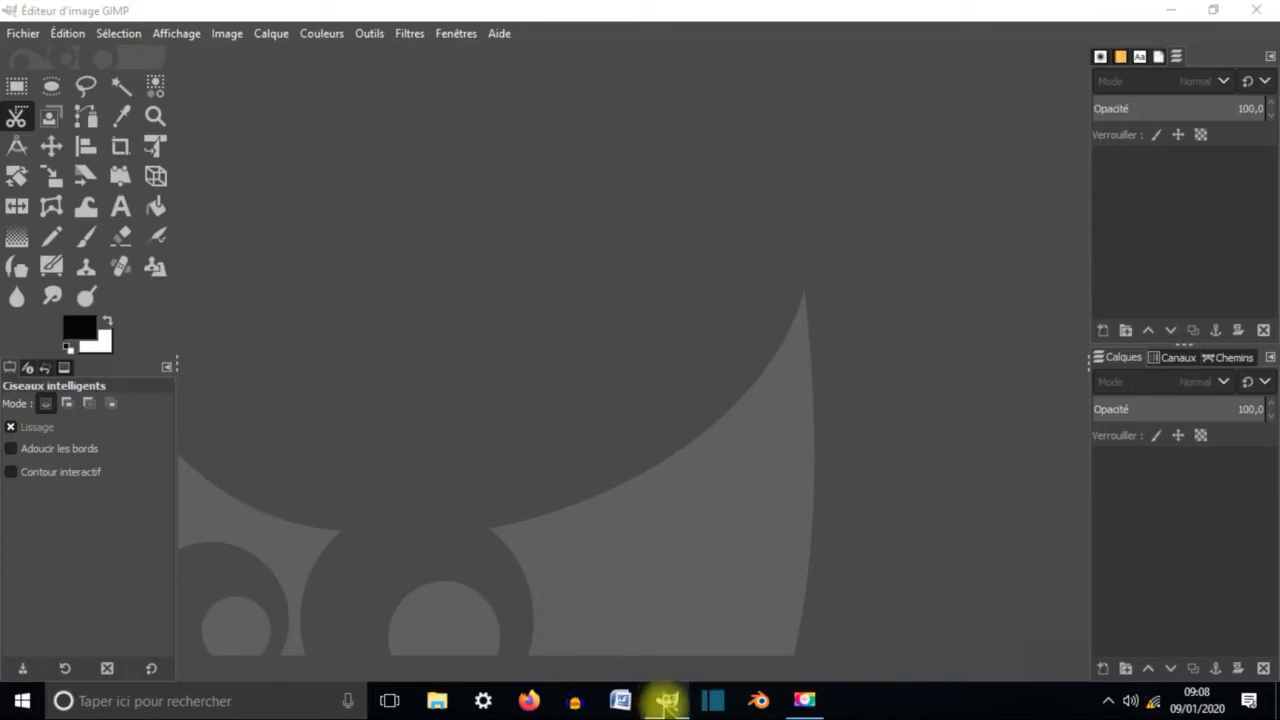
pyautogui.rightClick(667, 698)
pyautogui.click(657, 632)
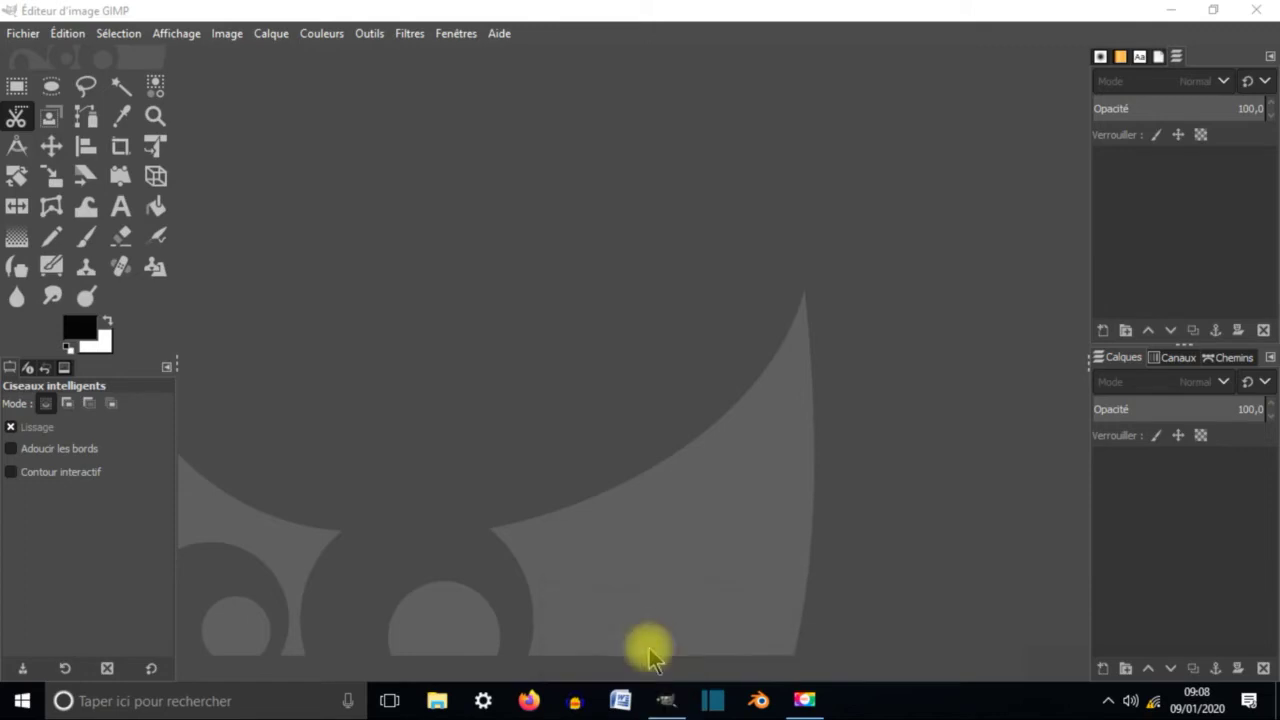
pyautogui.moveTo(667, 705)
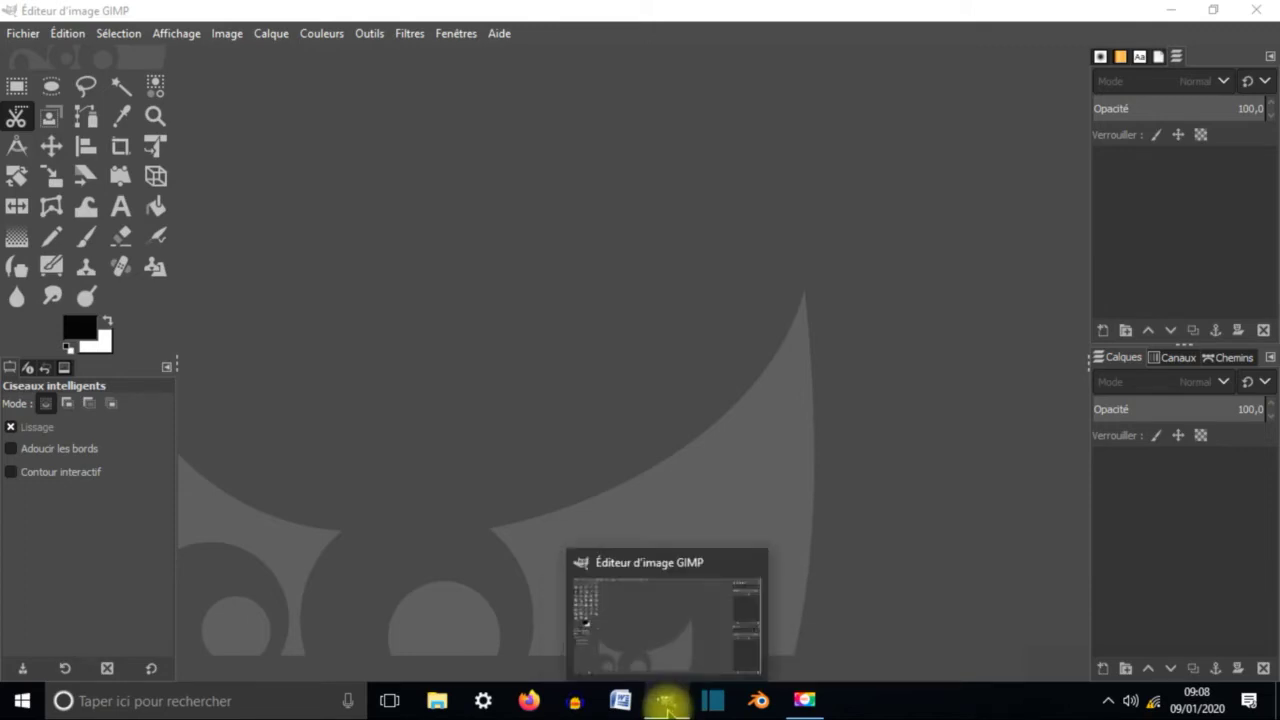
# Launch Shotcut and choose the desktop folder "ESC Clip" as the projects folder for the new project.
pyautogui.click(18, 702)
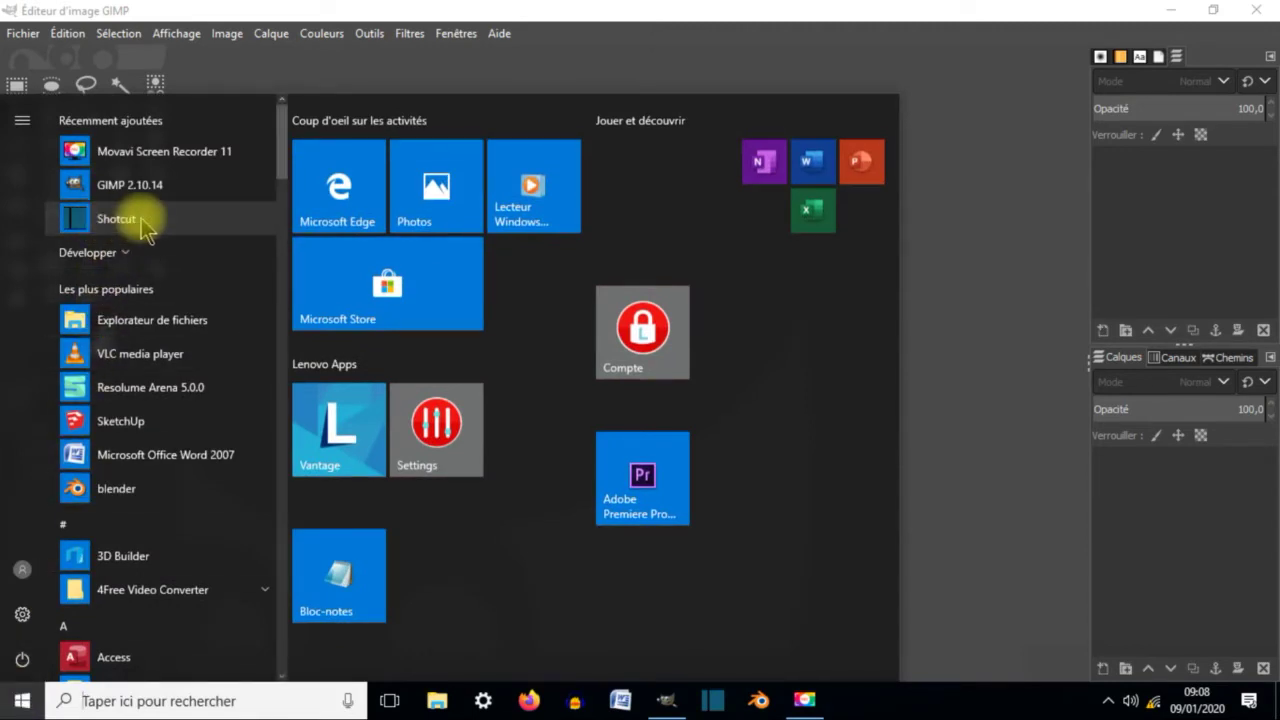
pyautogui.click(143, 225)
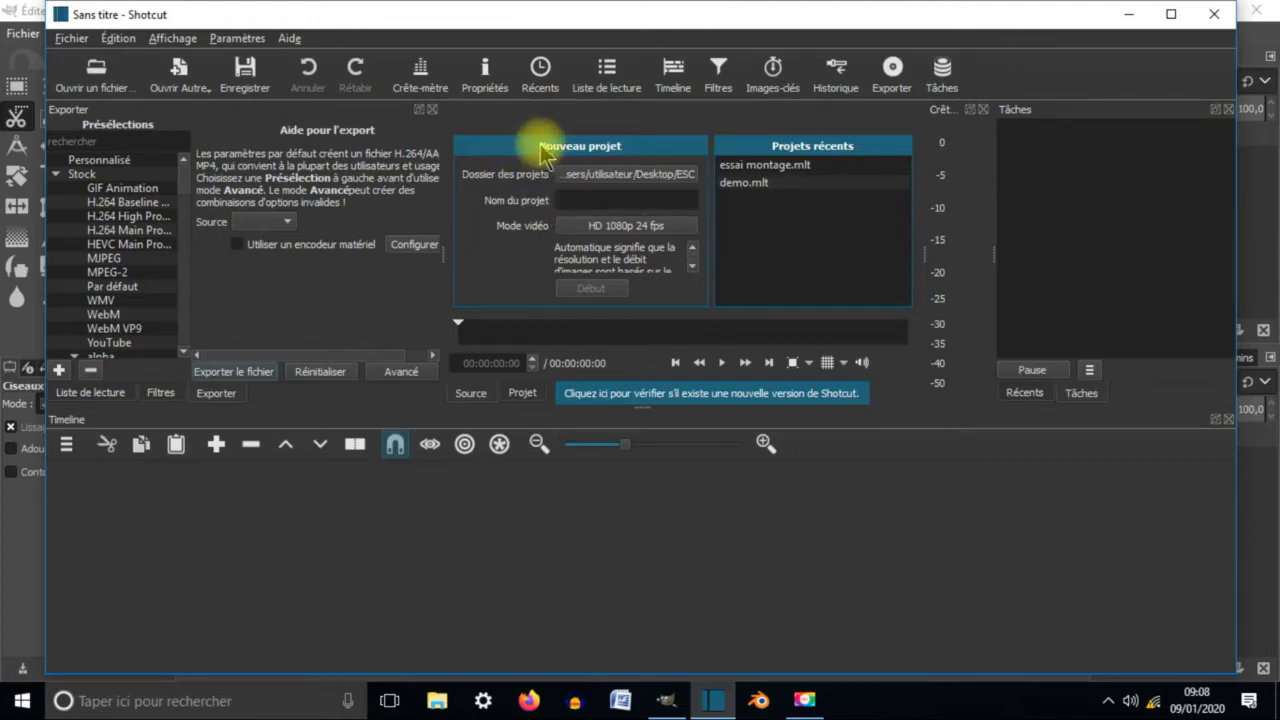
pyautogui.click(622, 174)
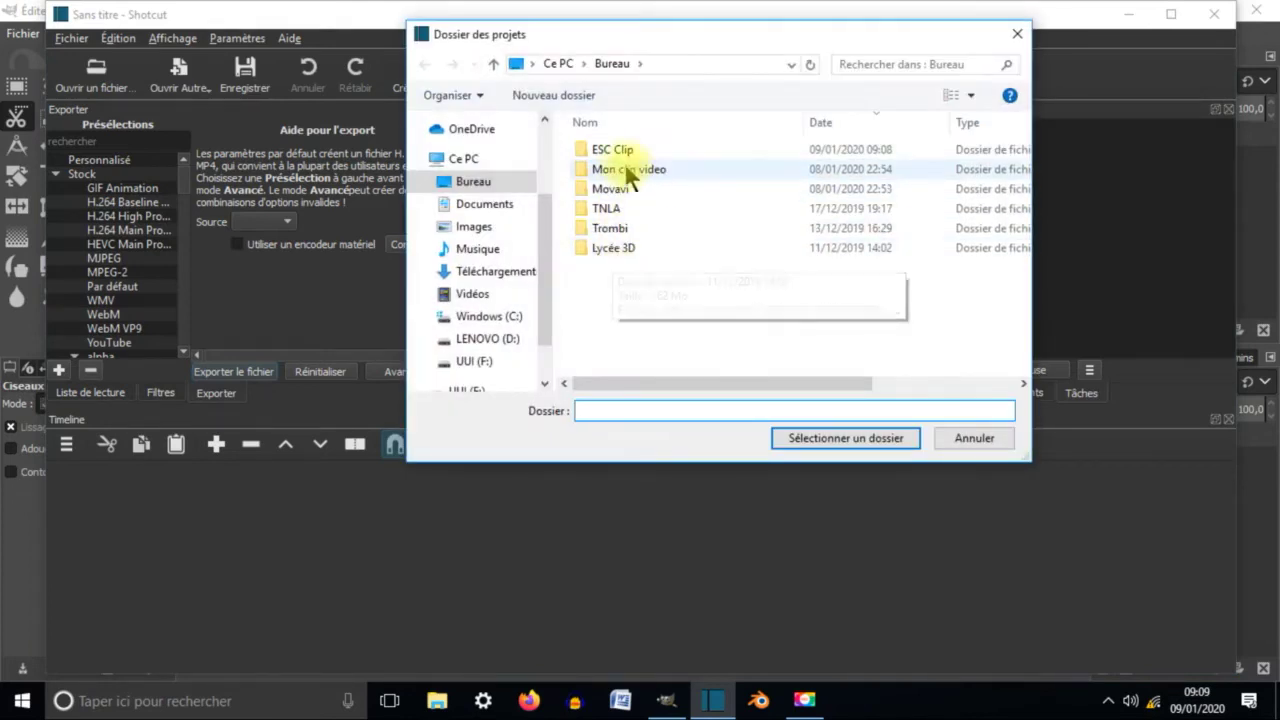
pyautogui.doubleClick(613, 149)
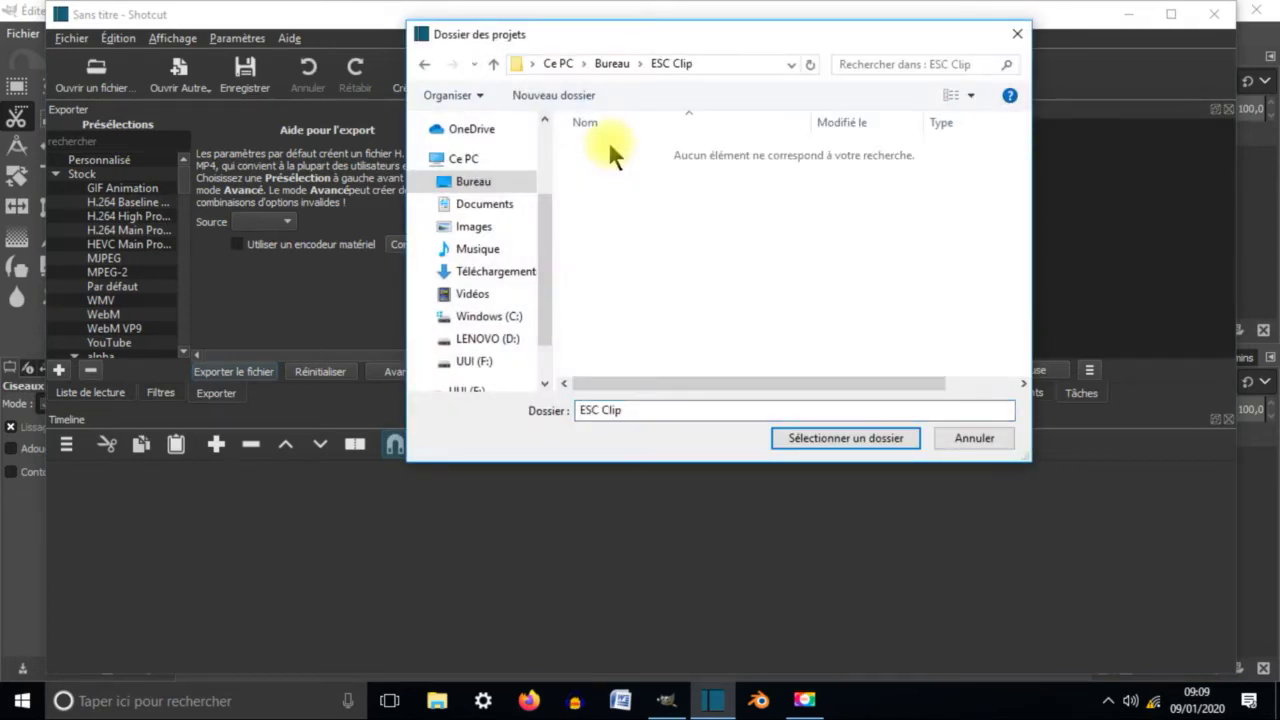
pyautogui.click(838, 440)
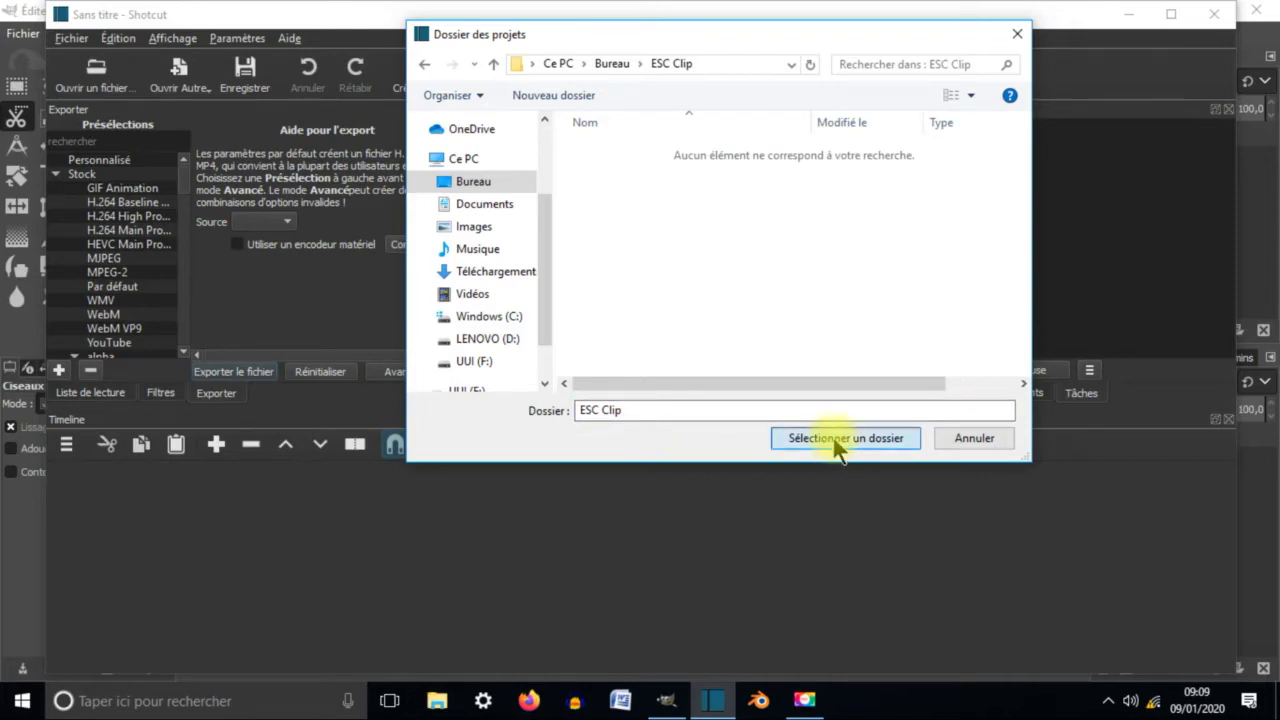
# Name the new project "montage essai" and create it.
pyautogui.click(611, 201)
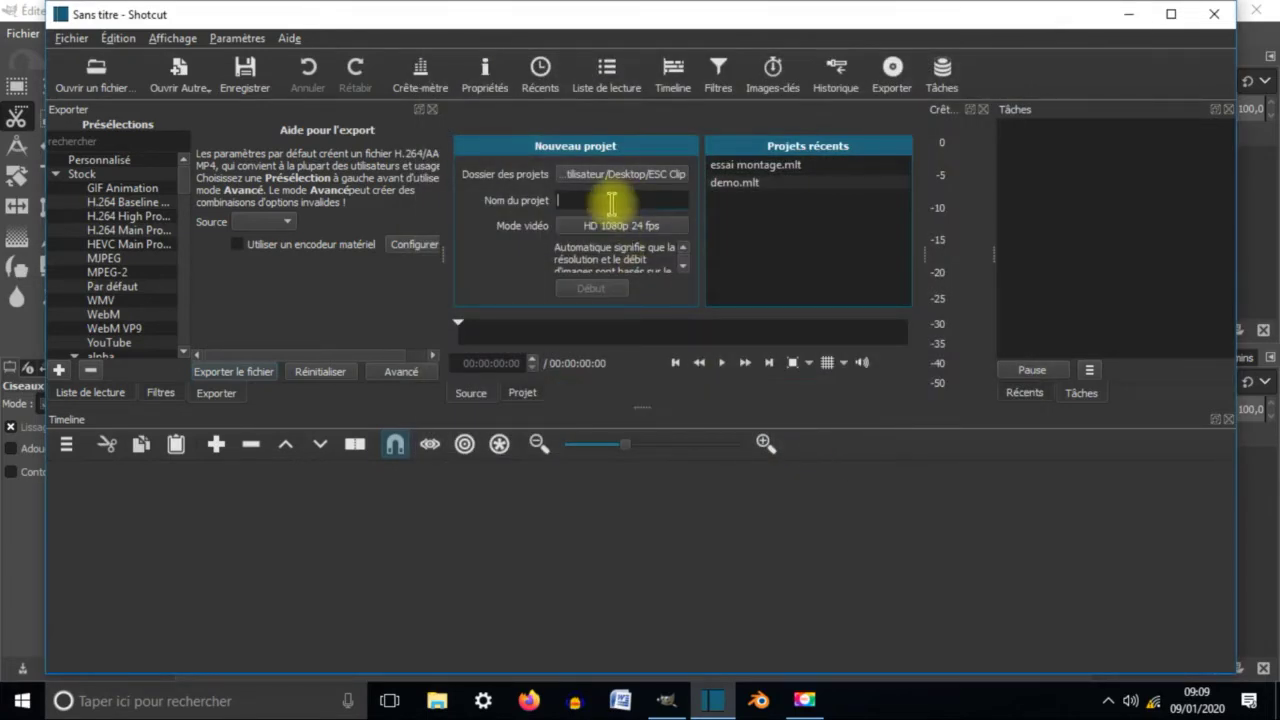
pyautogui.write('monta')
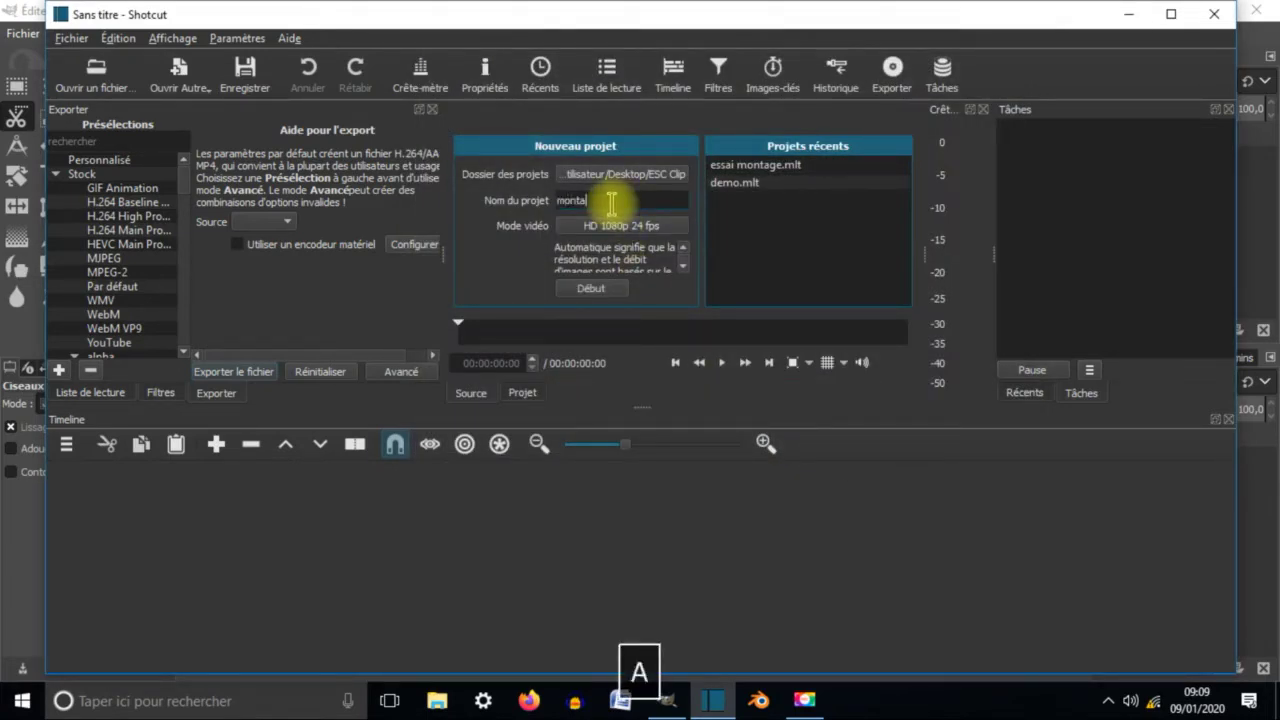
pyautogui.write('ge essai')
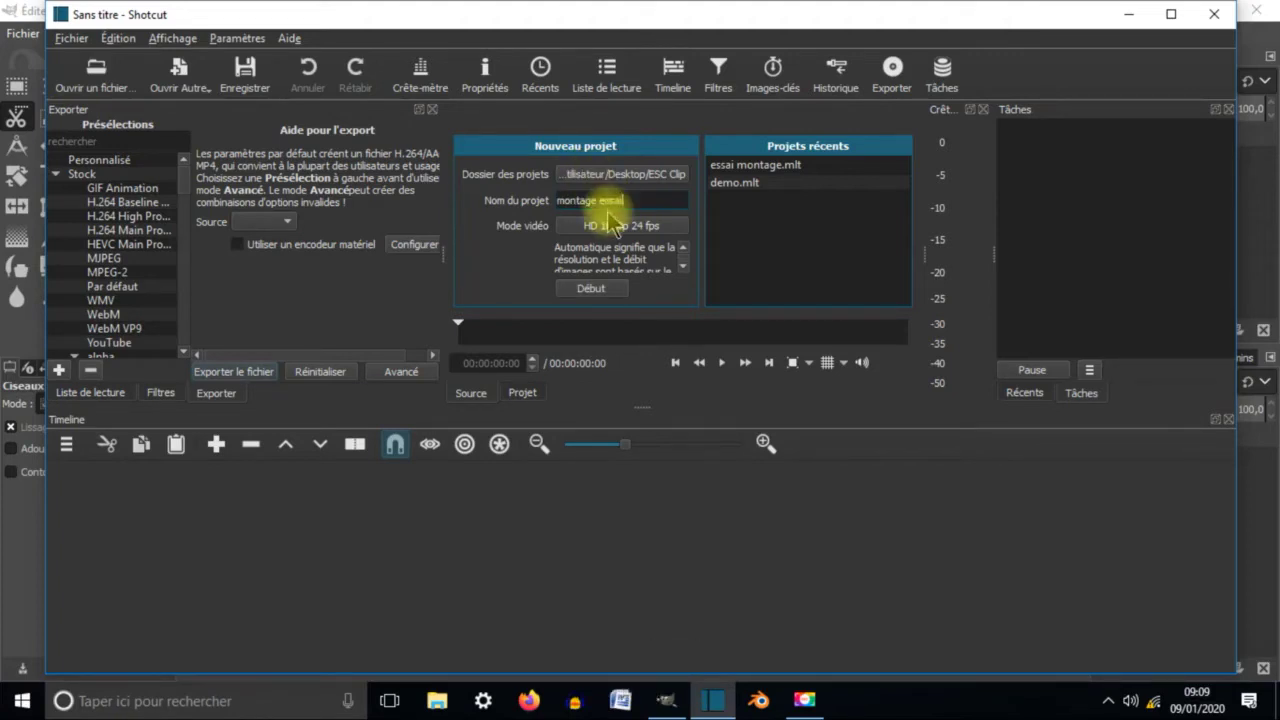
pyautogui.click(591, 290)
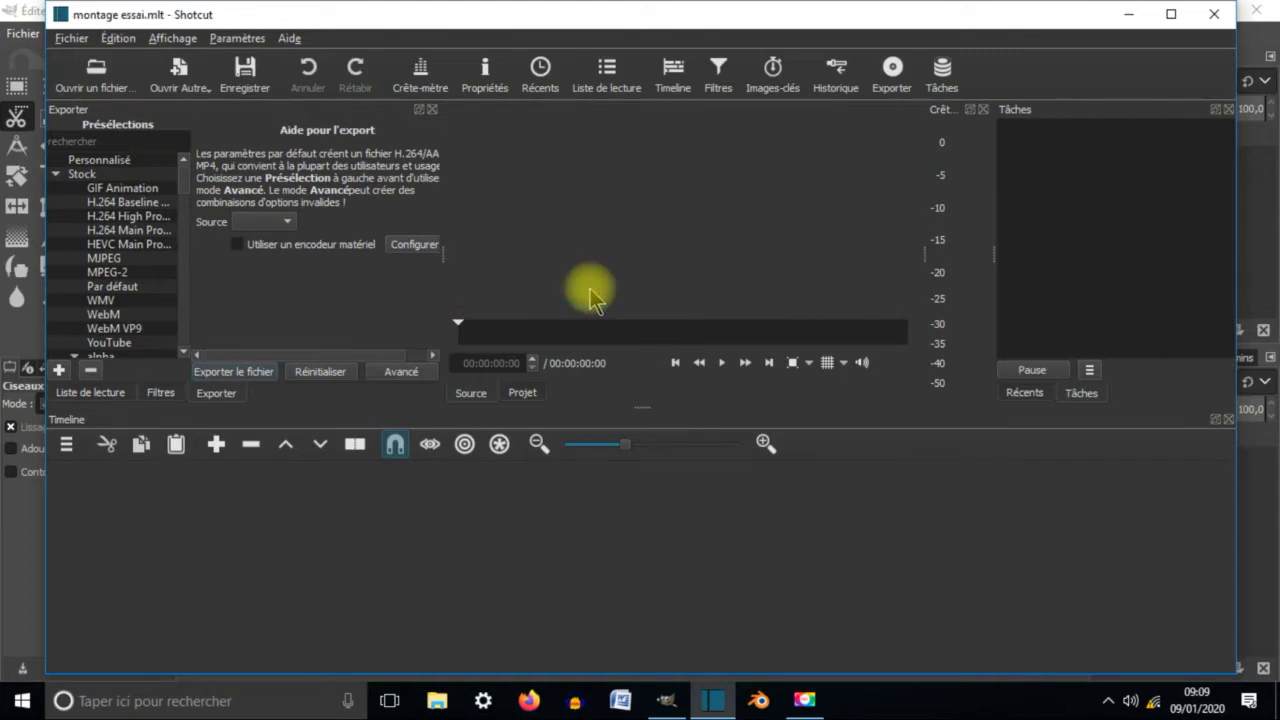
# Select HD 1080p 24 fps as the project's video mode.
pyautogui.click(233, 38)
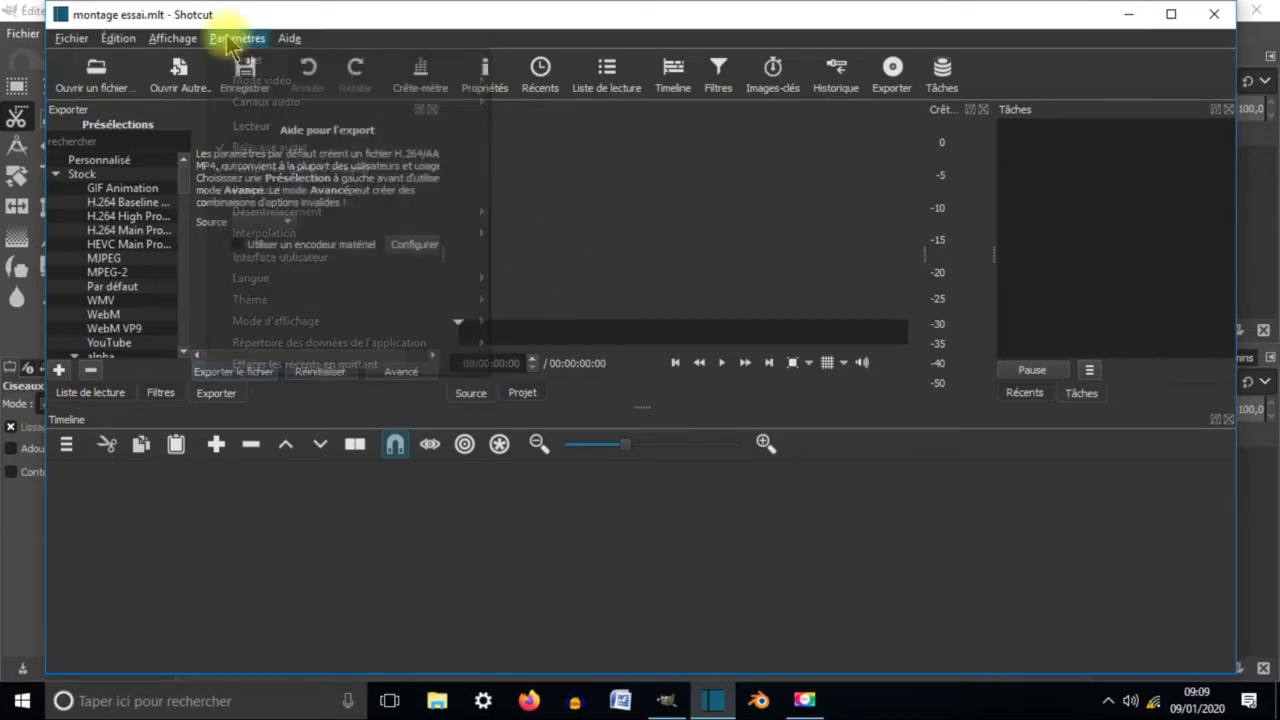
pyautogui.moveTo(277, 82)
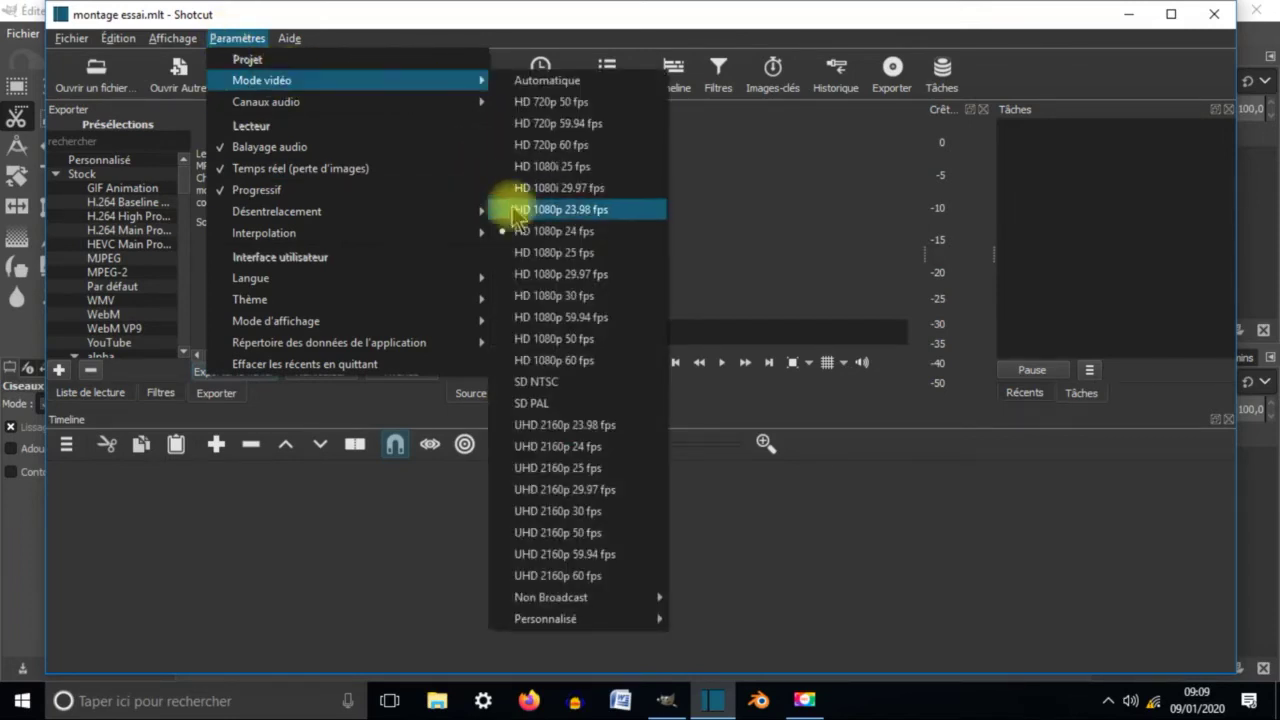
pyautogui.click(556, 240)
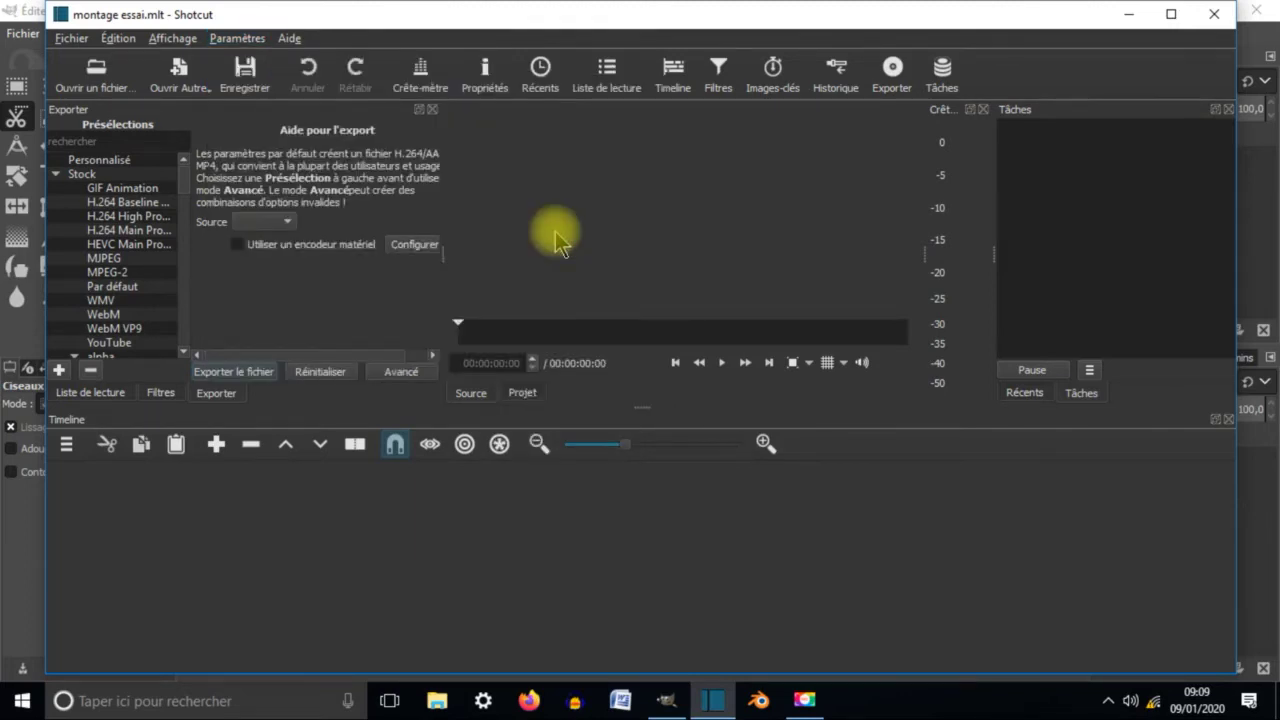
# Add one video track and one audio track to the empty timeline.
pyautogui.rightClick(89, 489)
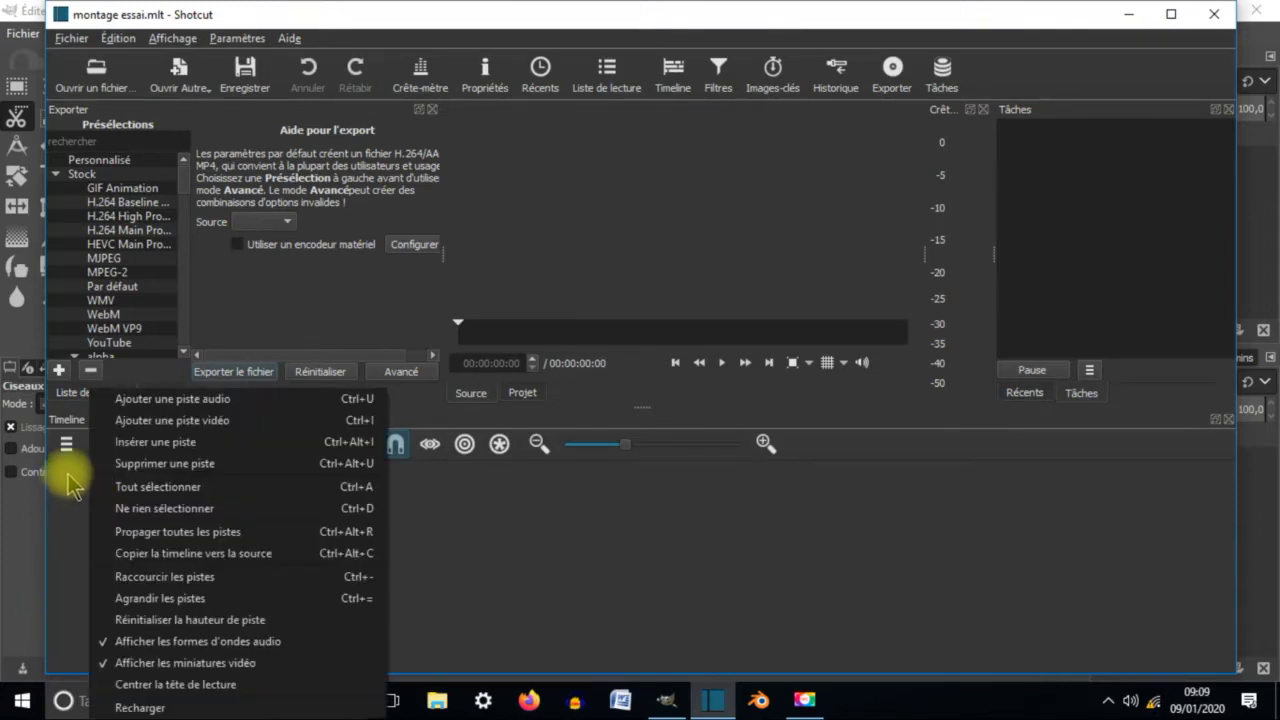
pyautogui.click(152, 425)
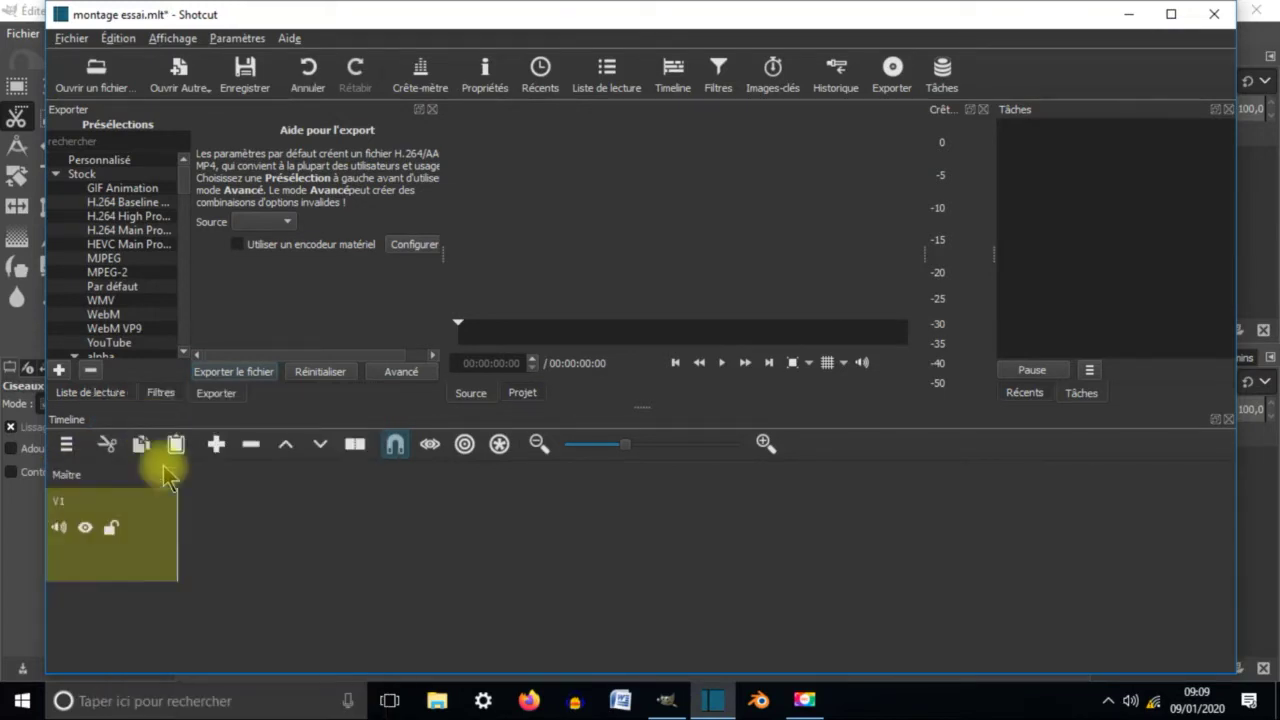
pyautogui.rightClick(103, 600)
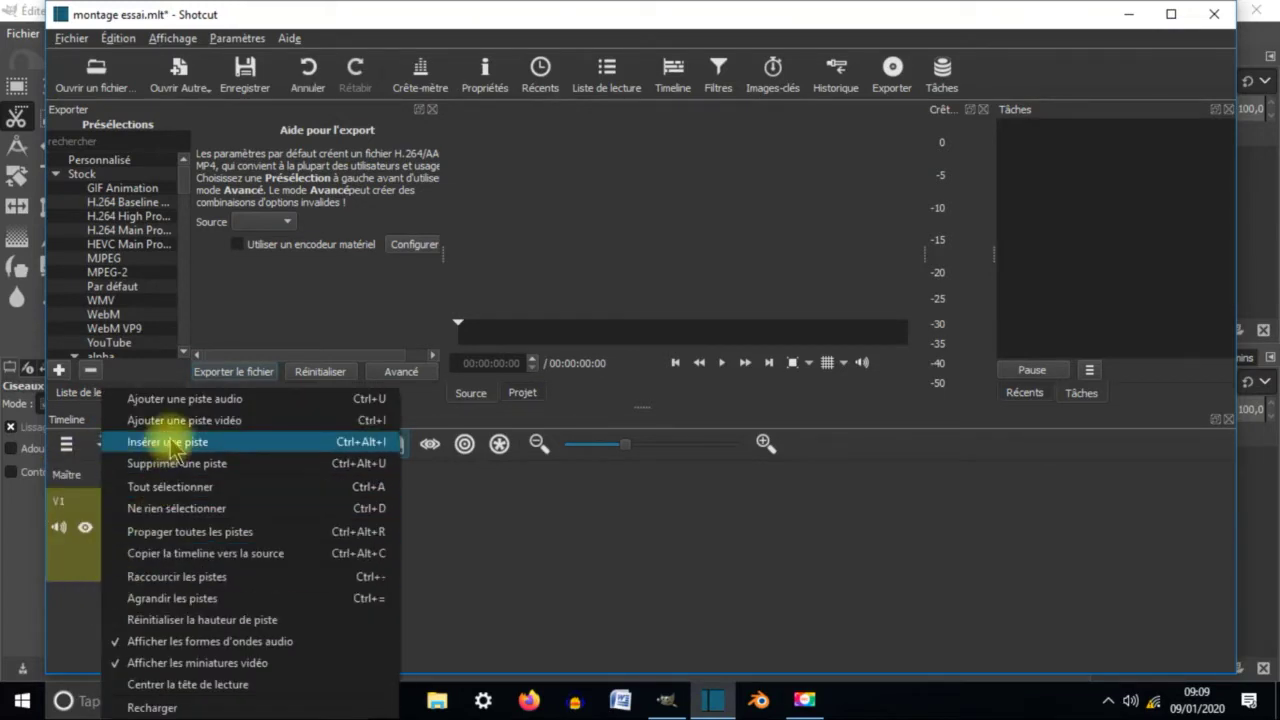
pyautogui.click(188, 400)
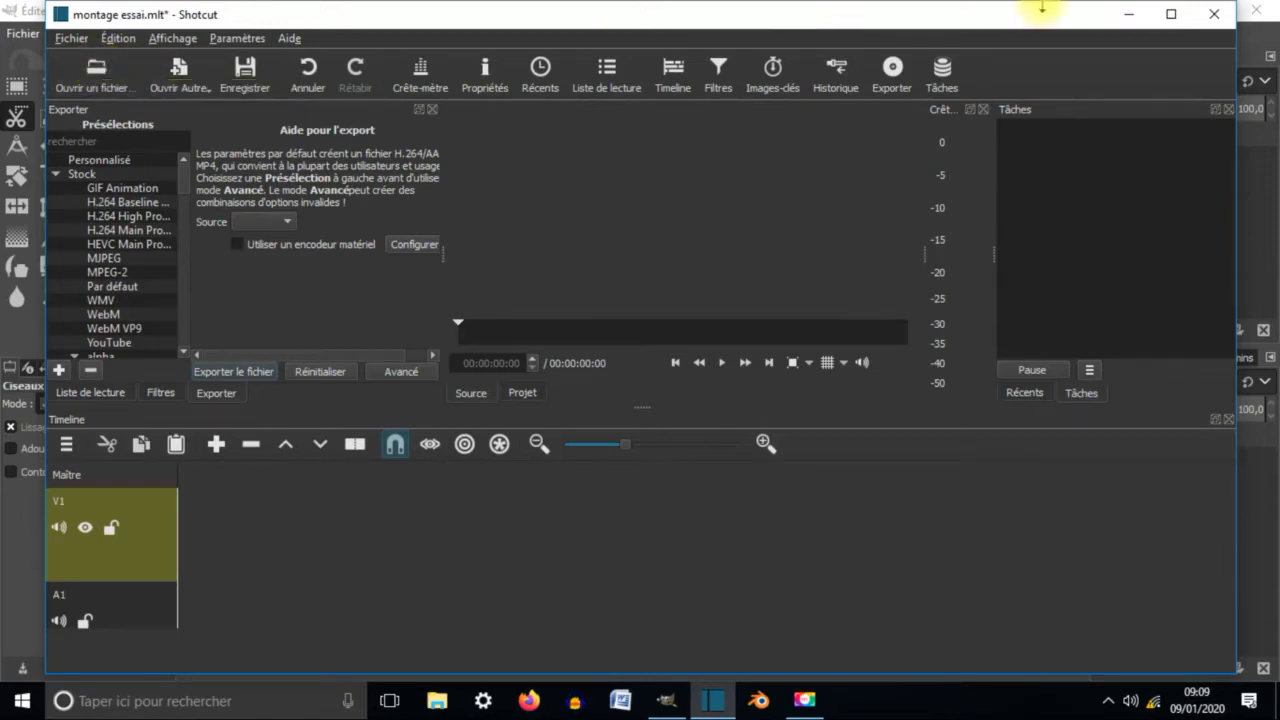
# Open lmms.wav from the "Musique LMMS" folder in "Mon clip video" and place it at the start of audio track A1.
pyautogui.click(108, 76)
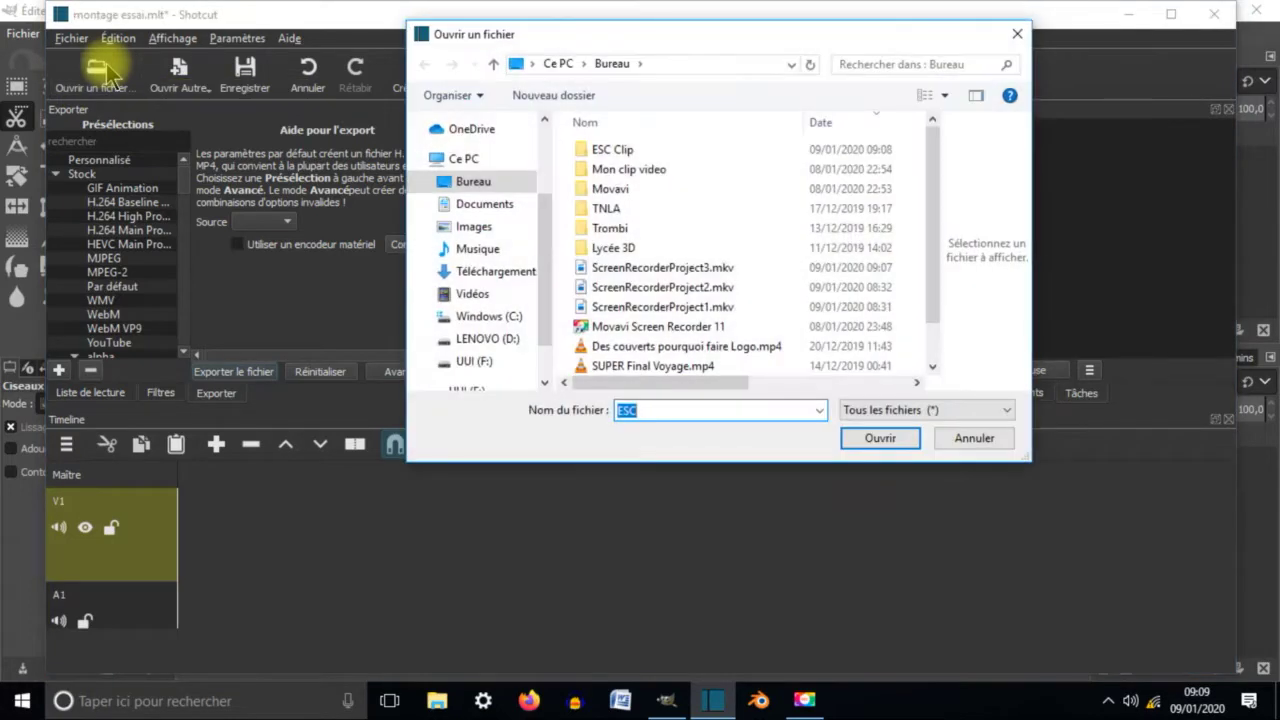
pyautogui.doubleClick(614, 169)
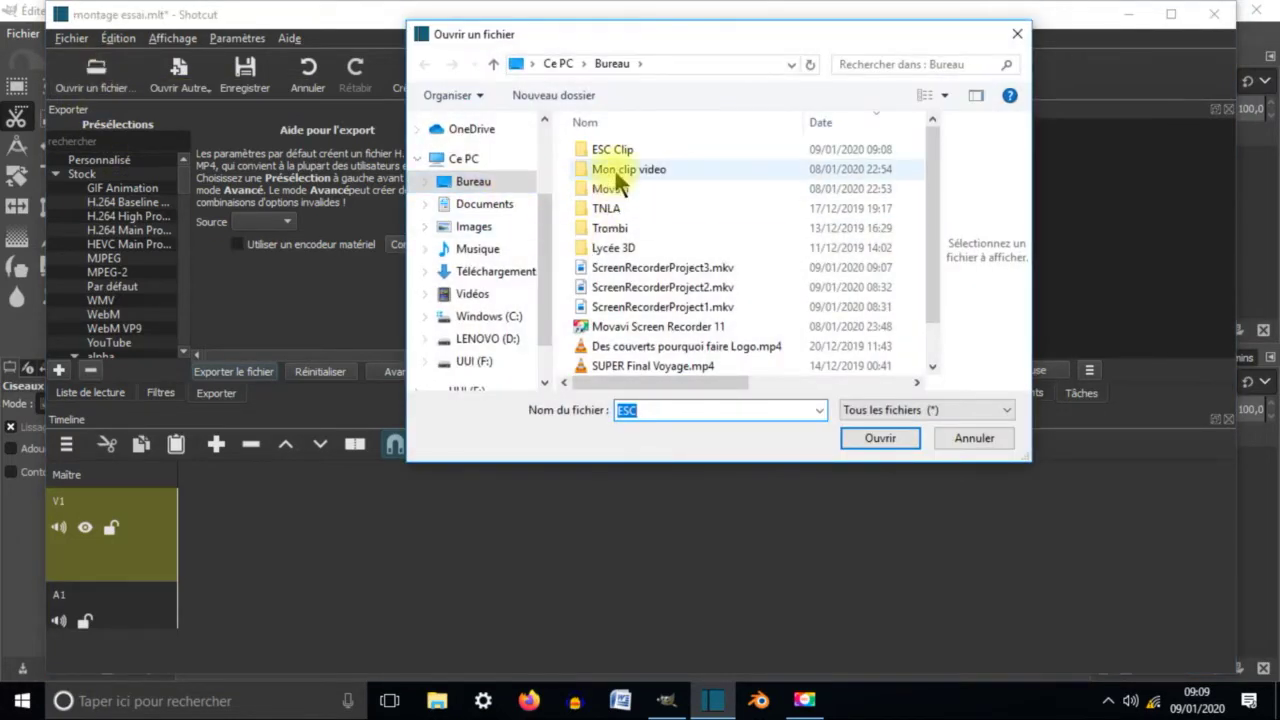
pyautogui.doubleClick(634, 189)
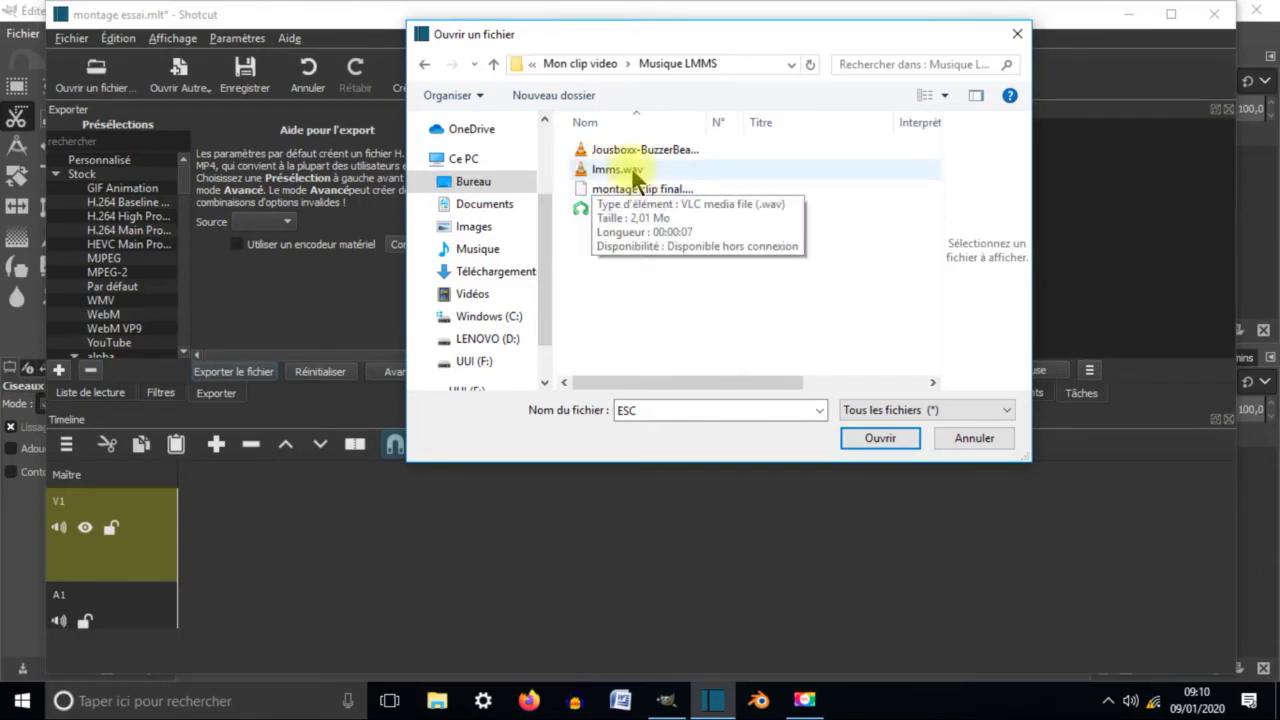
pyautogui.doubleClick(633, 173)
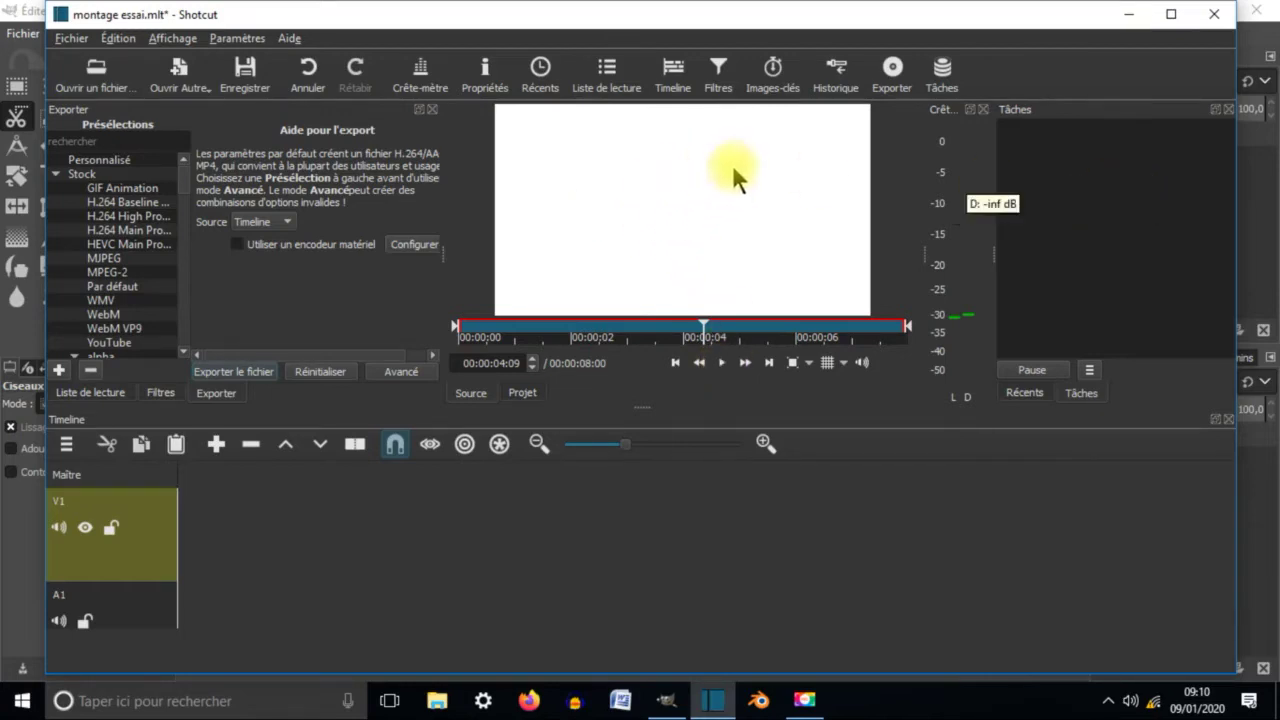
pyautogui.moveTo(729, 167); pyautogui.dragTo(181, 620)
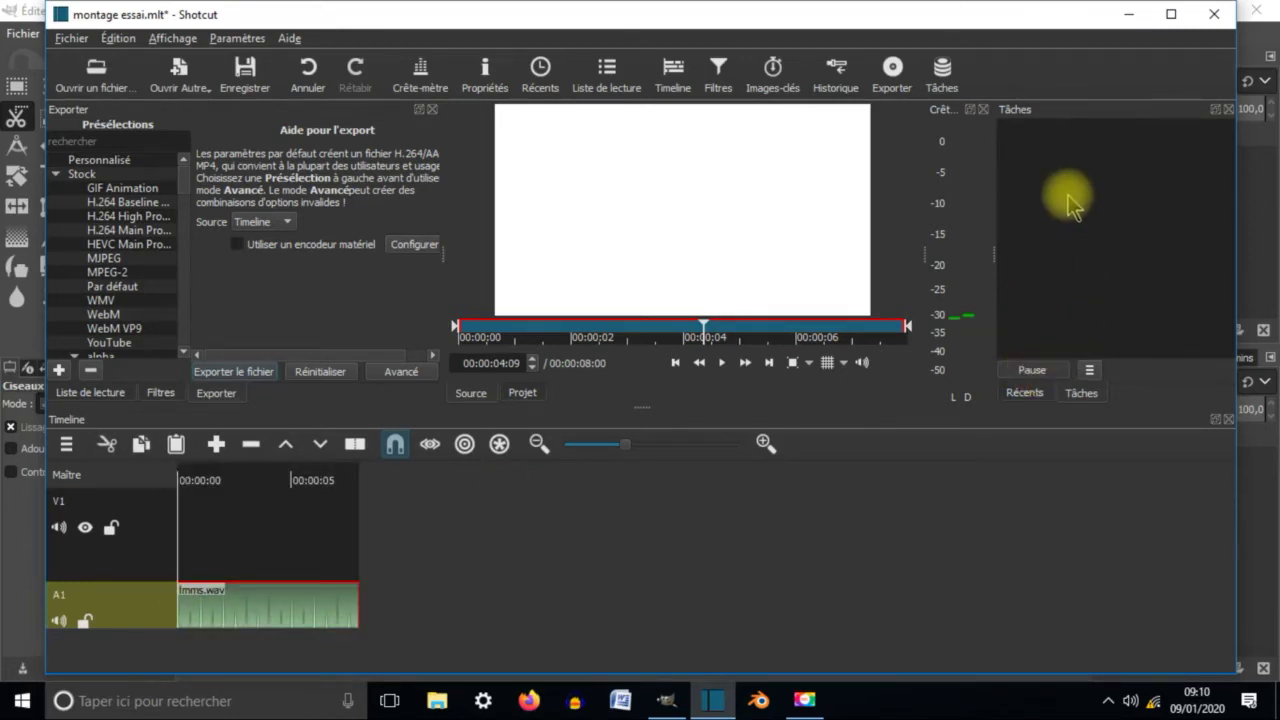
# Maximize the Shotcut window and enlarge the timeline to examine the beat peaks in the lmms.wav waveform.
pyautogui.click(1172, 15)
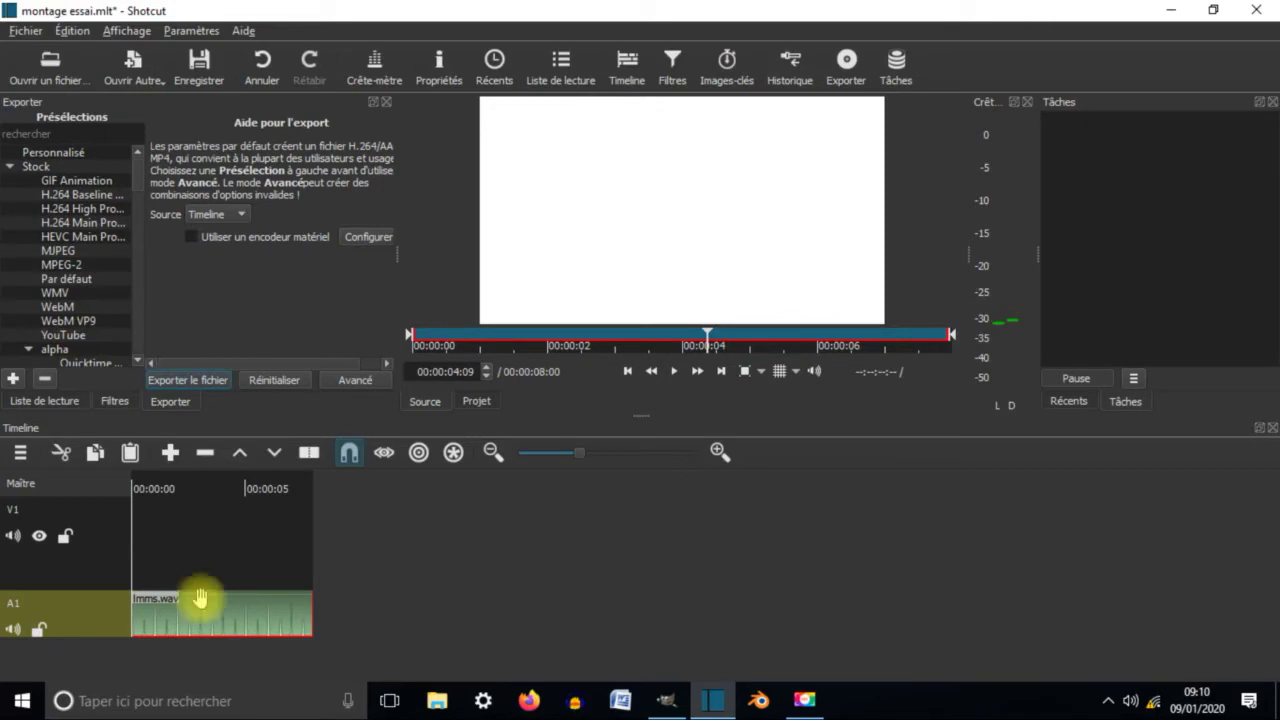
pyautogui.click(718, 452)
pyautogui.click(718, 452)
pyautogui.click(718, 452)
pyautogui.click(718, 452)
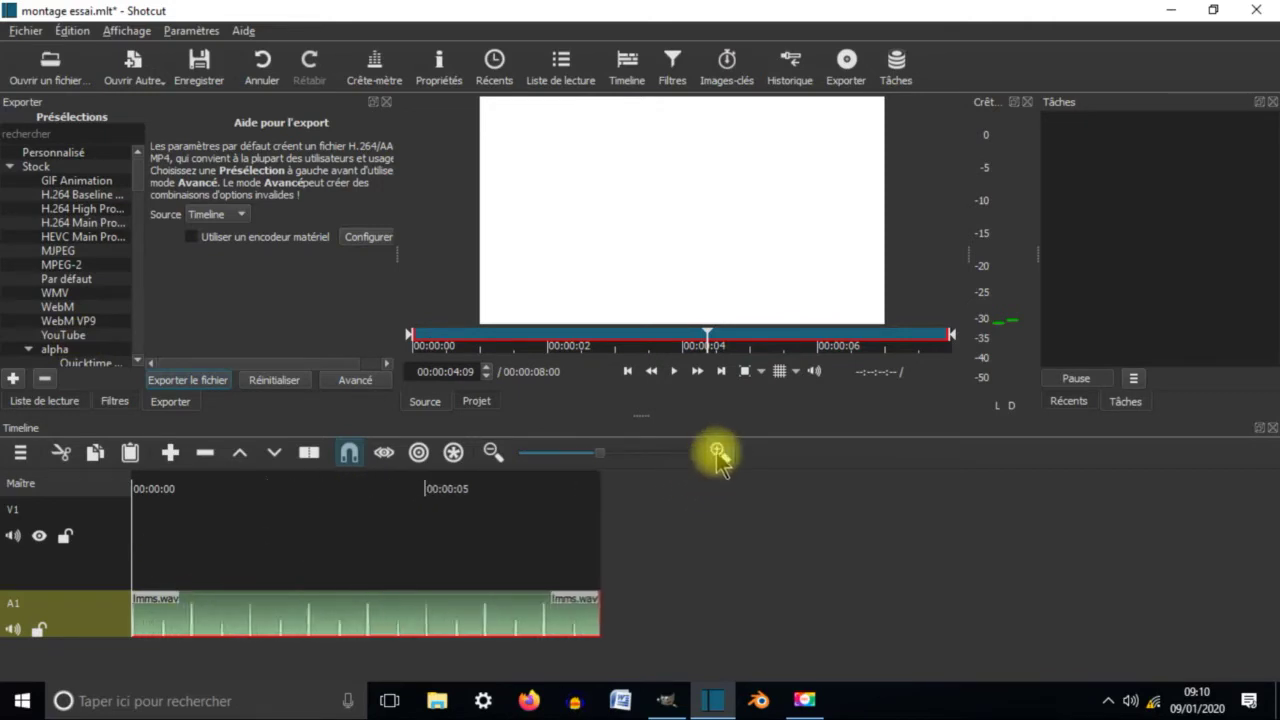
pyautogui.click(718, 452)
pyautogui.click(718, 452)
pyautogui.click(718, 452)
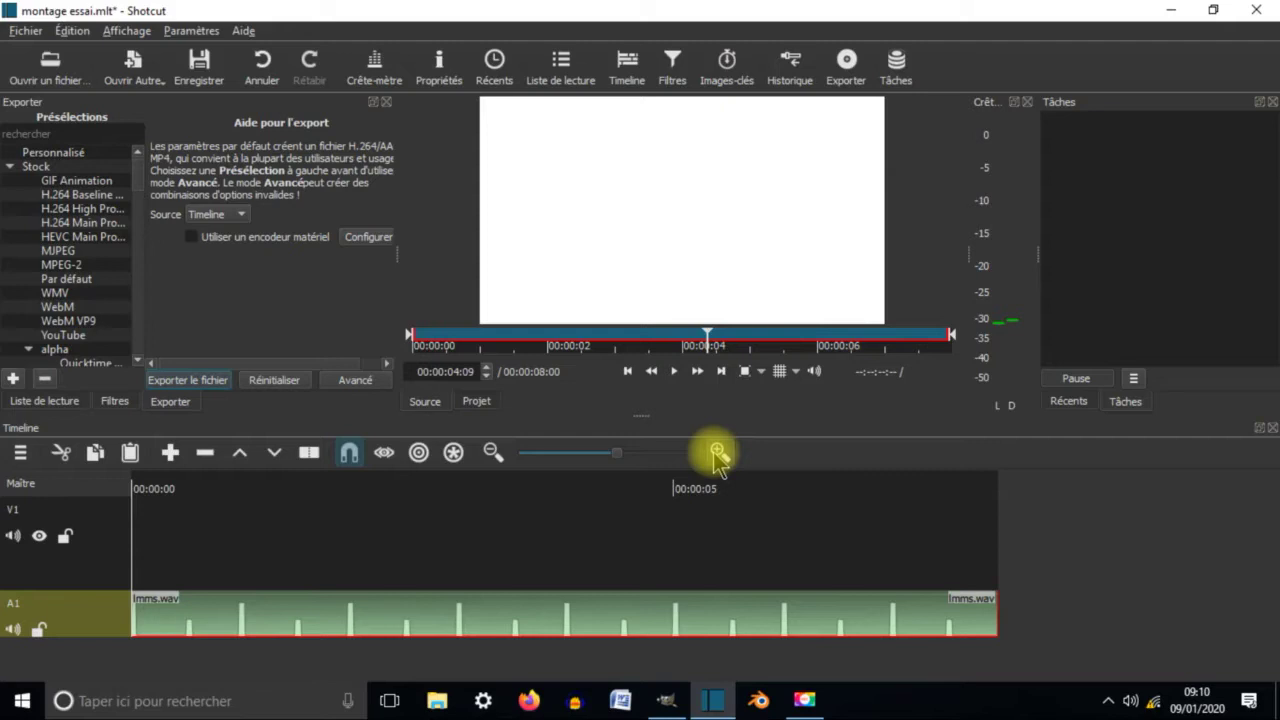
pyautogui.click(718, 452)
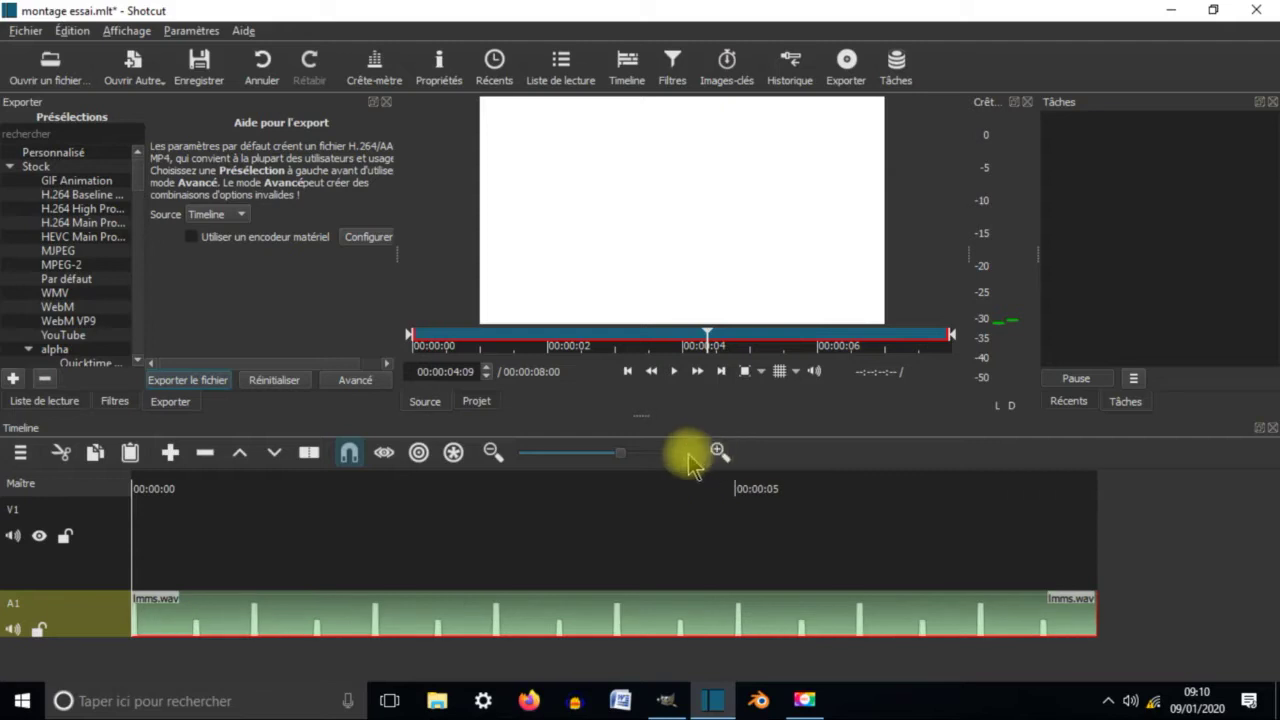
# Open Extrait guerre.mov from the "Mon clip video" folder in the source player and pause its playback.
pyautogui.click(52, 62)
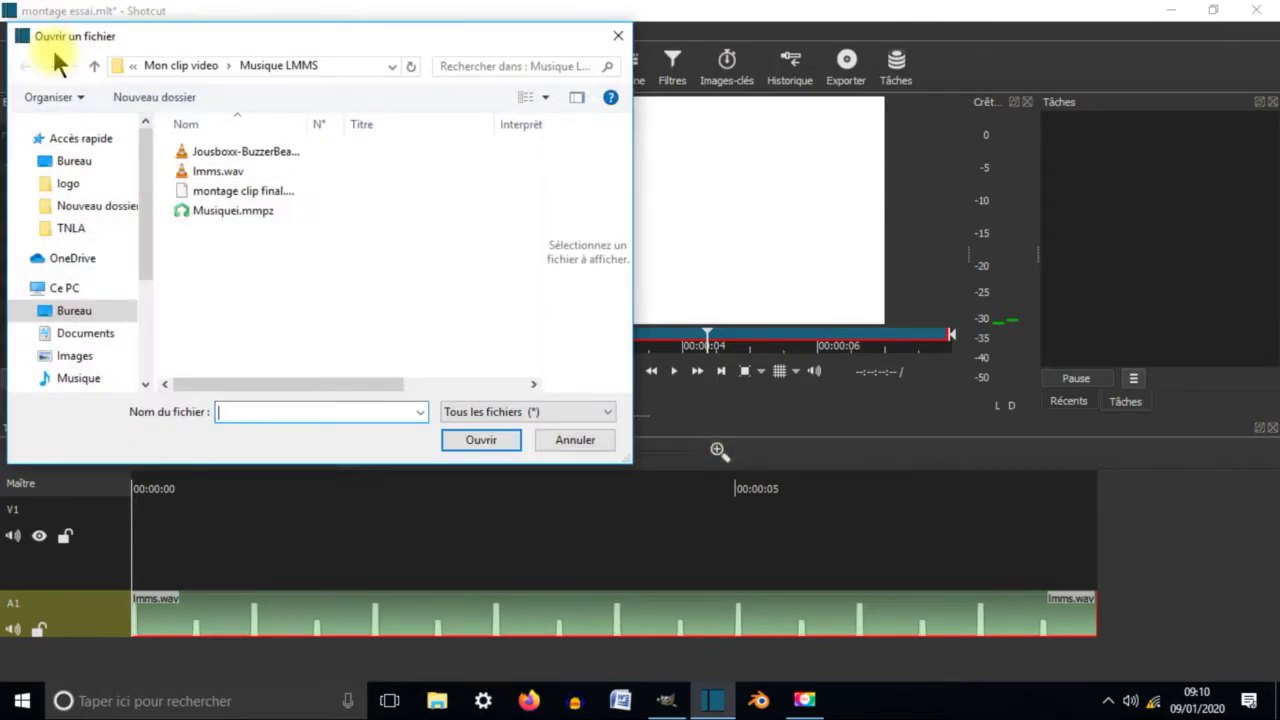
pyautogui.click(170, 65)
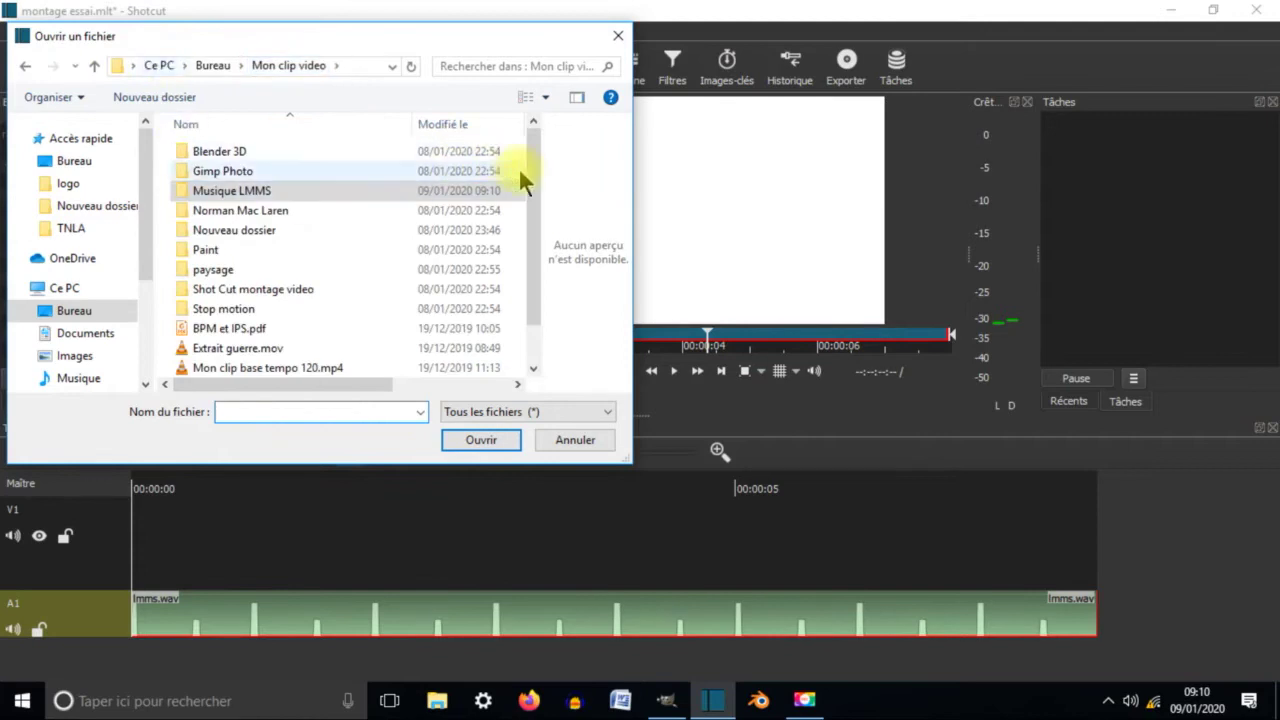
pyautogui.moveTo(535, 195); pyautogui.dragTo(477, 240)
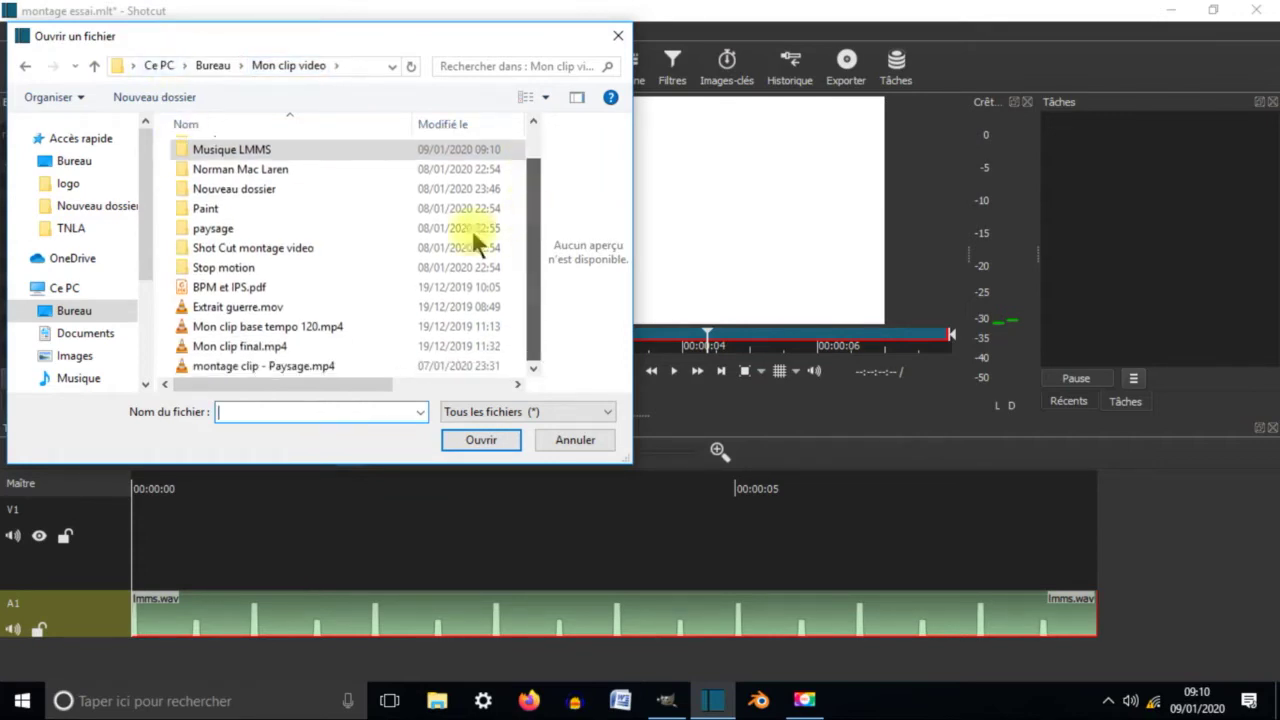
pyautogui.click(250, 314)
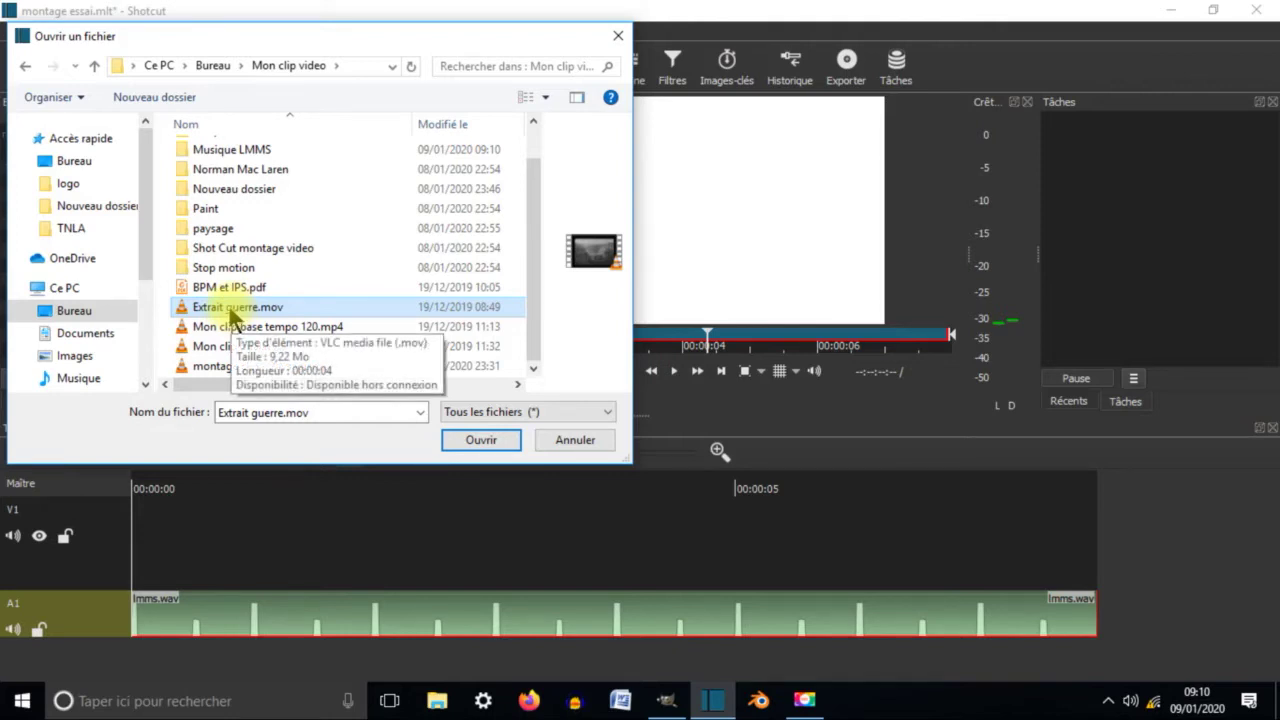
pyautogui.doubleClick(229, 307)
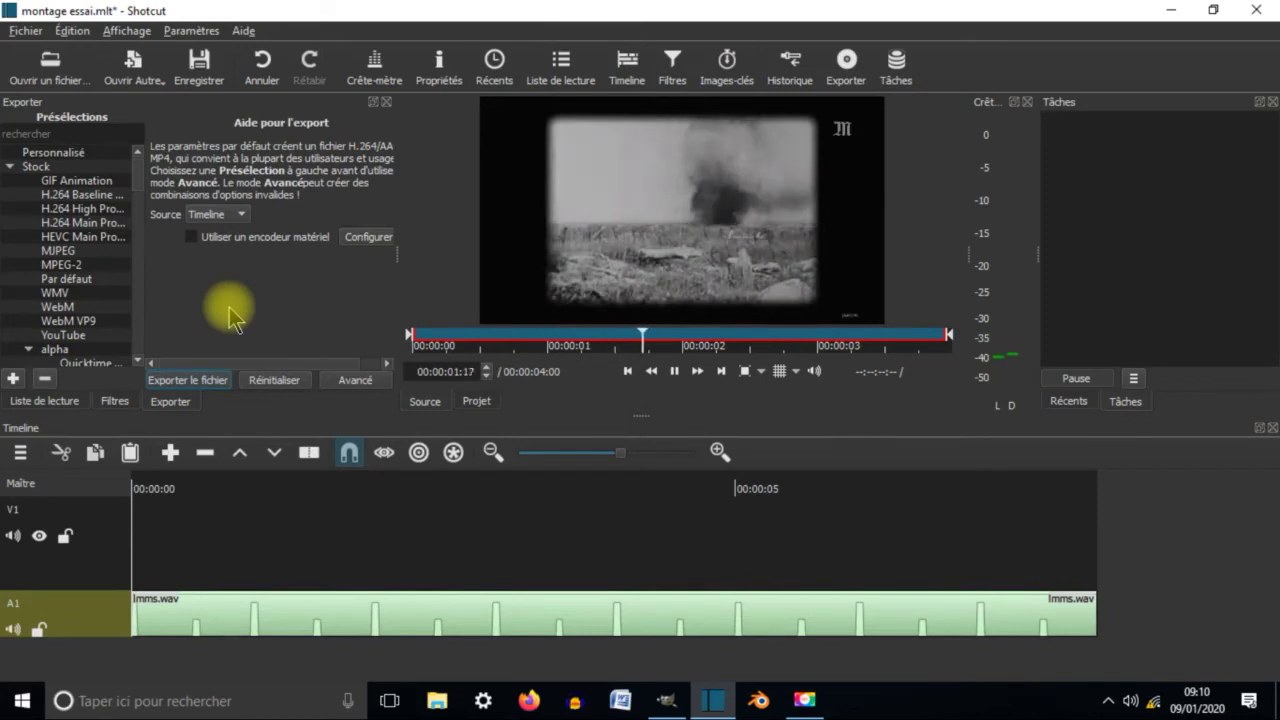
pyautogui.click(676, 374)
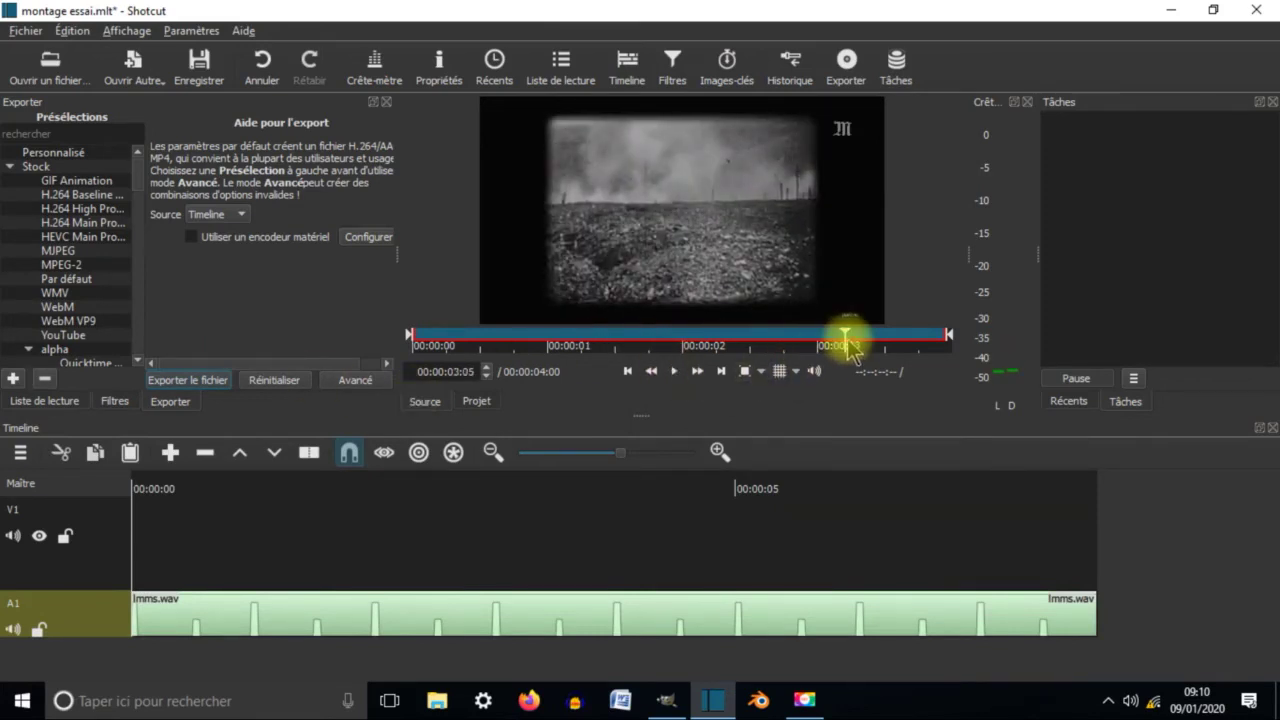
# Find the cannon shot in the source clip and set its in point to 00:00:02:00 and out point to 00:00:02:07.
pyautogui.moveTo(845, 343); pyautogui.dragTo(721, 342)
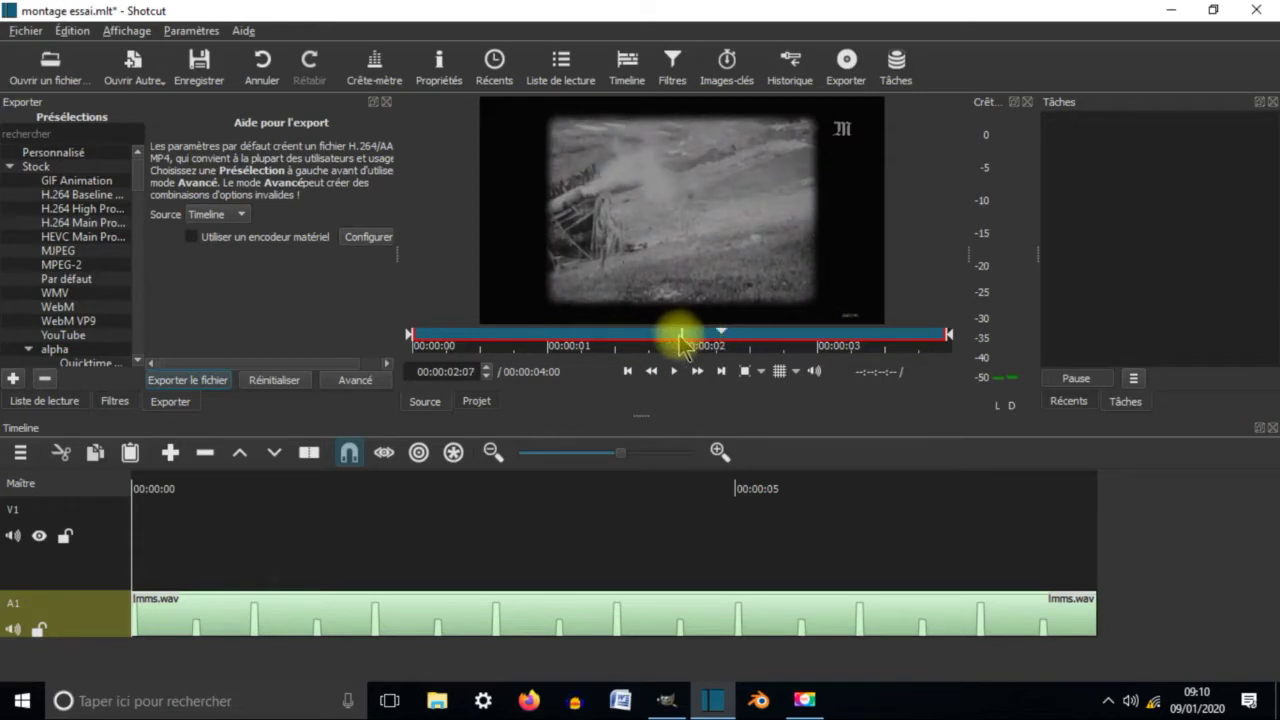
pyautogui.moveTo(634, 343); pyautogui.dragTo(683, 345)
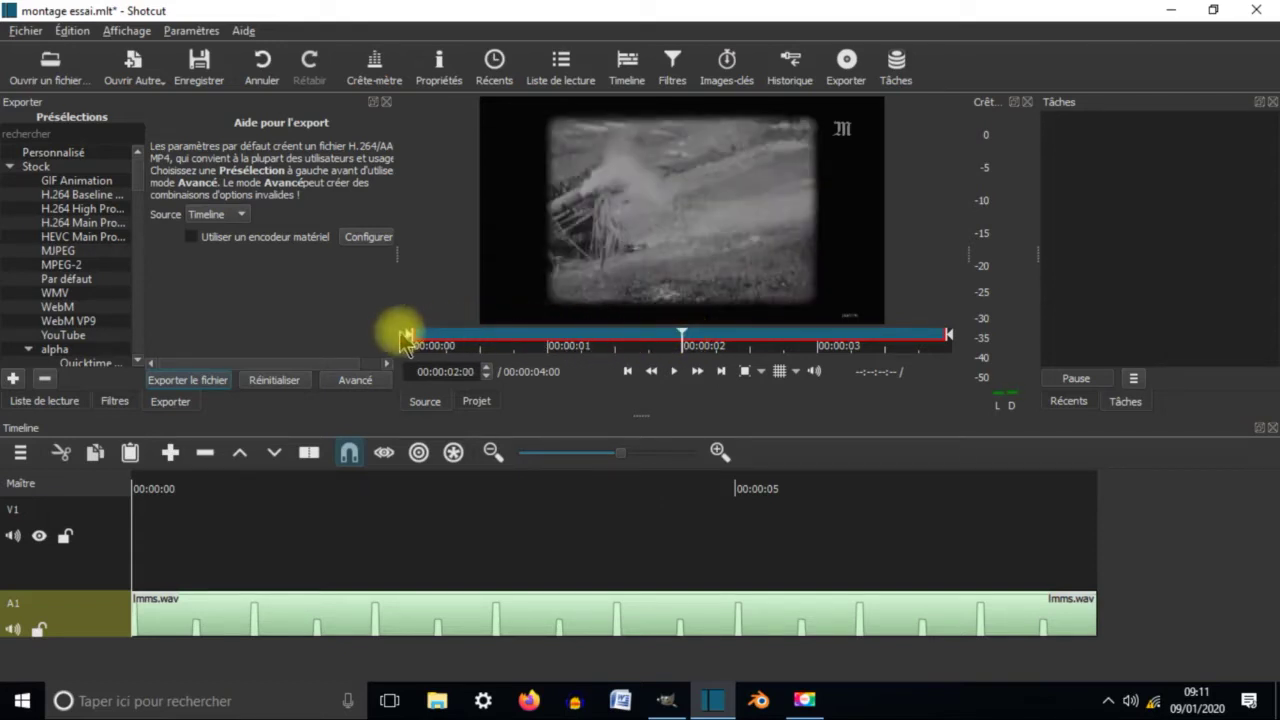
pyautogui.moveTo(408, 340); pyautogui.dragTo(683, 343)
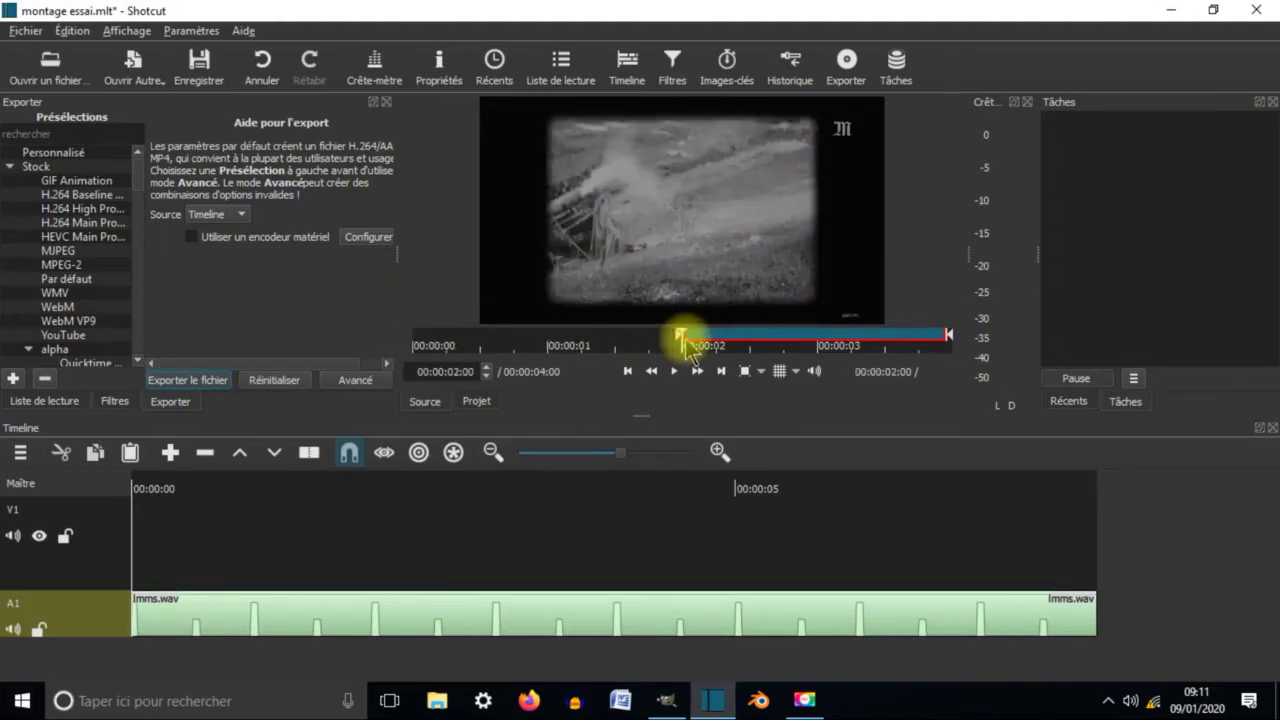
pyautogui.moveTo(948, 336); pyautogui.dragTo(725, 341)
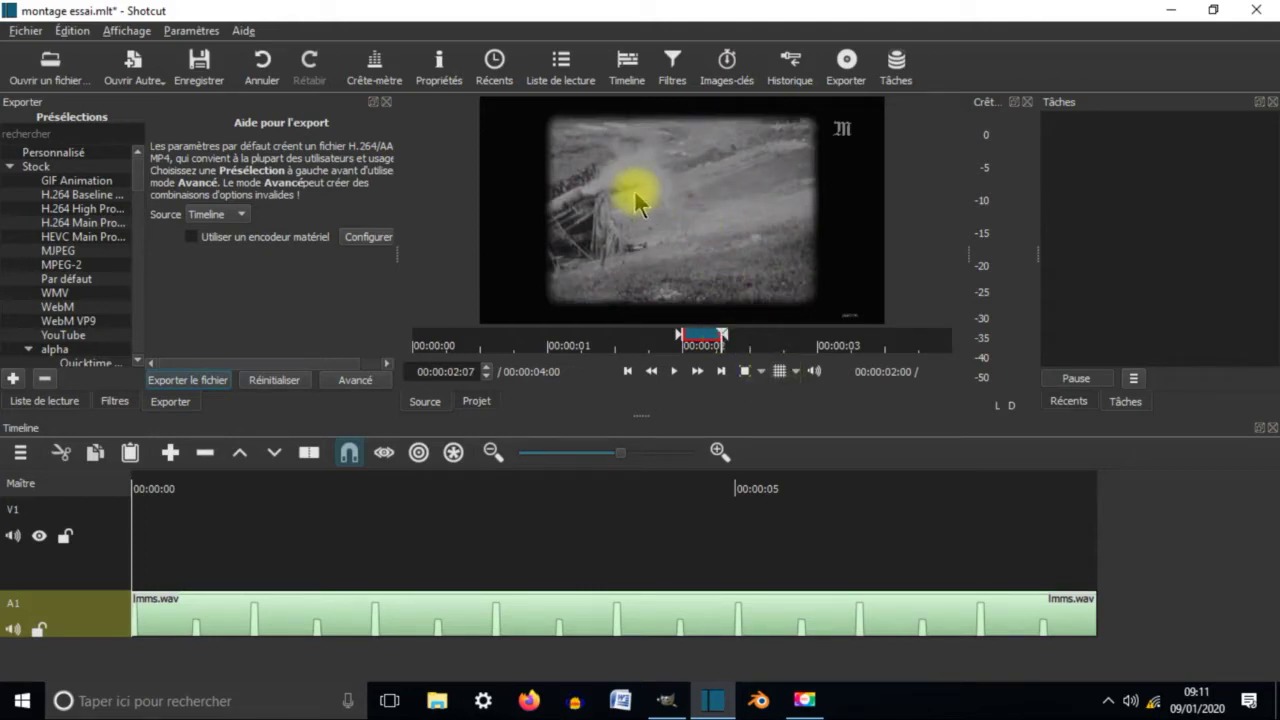
# Place the cannon extract at the start of video track V1 and extend its end to the second beat peak of lmms.wav.
pyautogui.moveTo(652, 178); pyautogui.dragTo(140, 558)
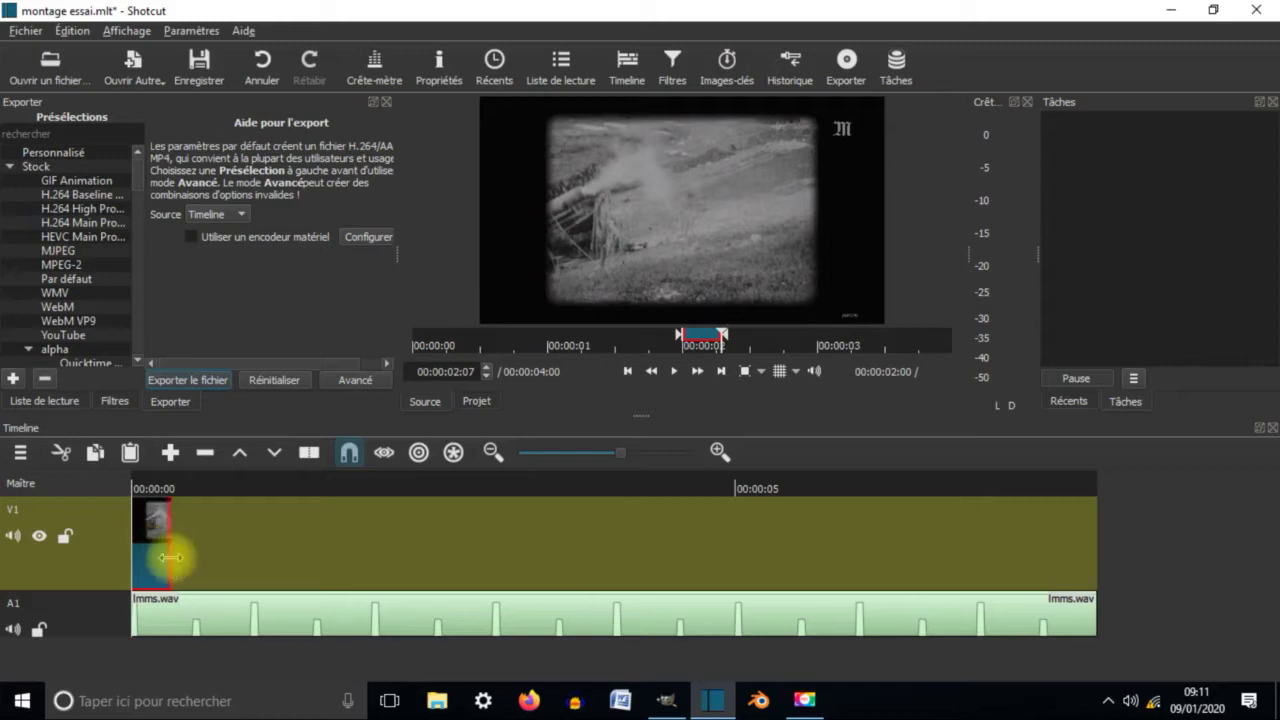
pyautogui.moveTo(181, 560); pyautogui.dragTo(208, 560)
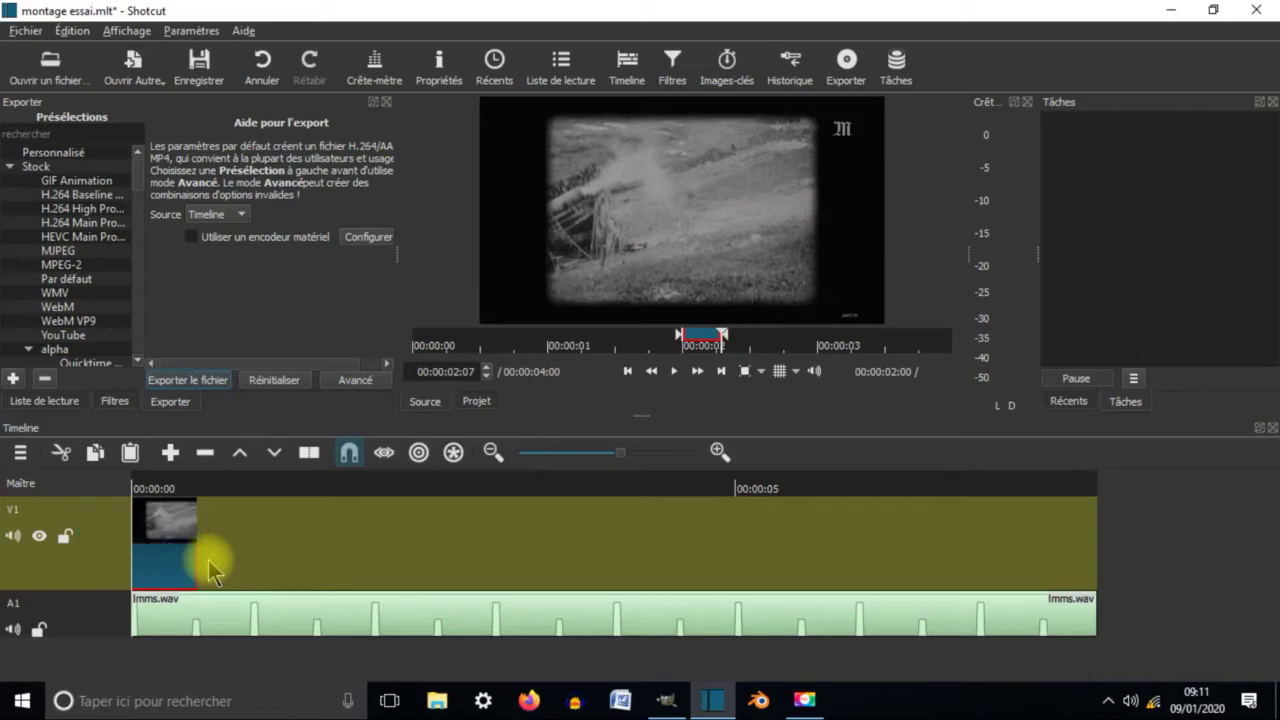
pyautogui.click(188, 486)
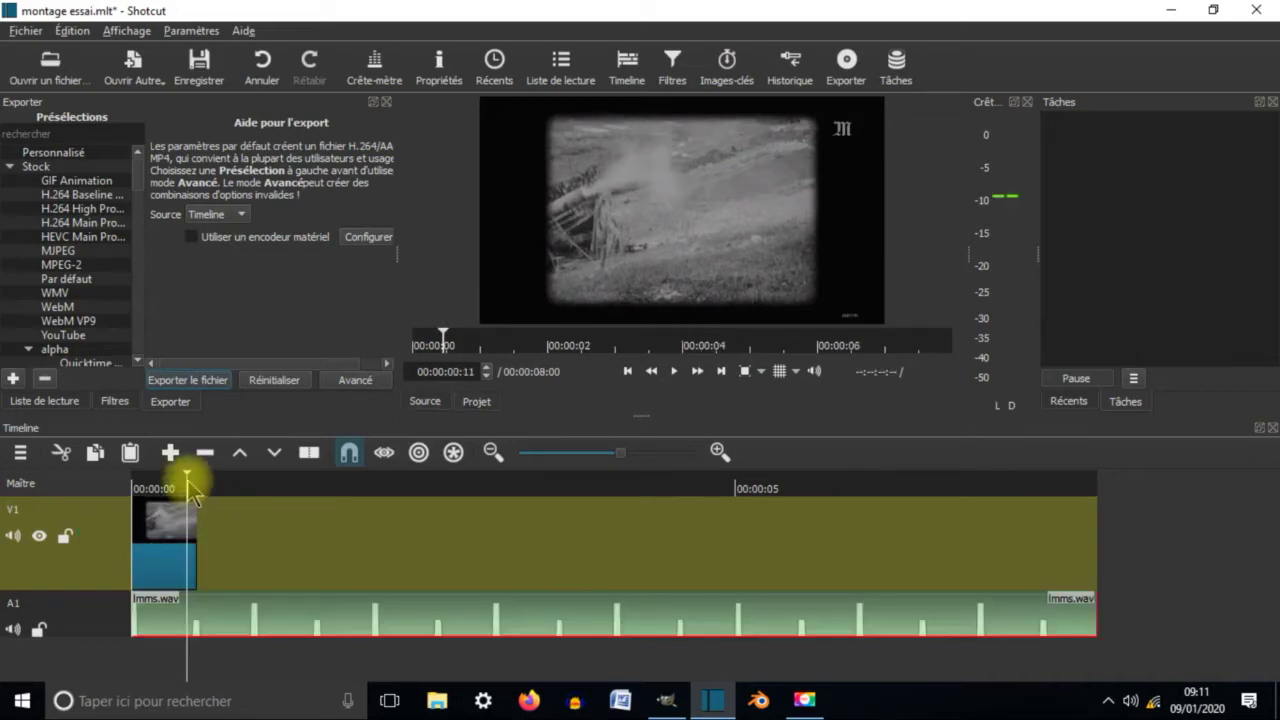
pyautogui.click(197, 486)
pyautogui.moveTo(198, 486)
pyautogui.mouseDown()
pyautogui.moveTo(152, 486)
pyautogui.moveTo(192, 486)
pyautogui.mouseUp()
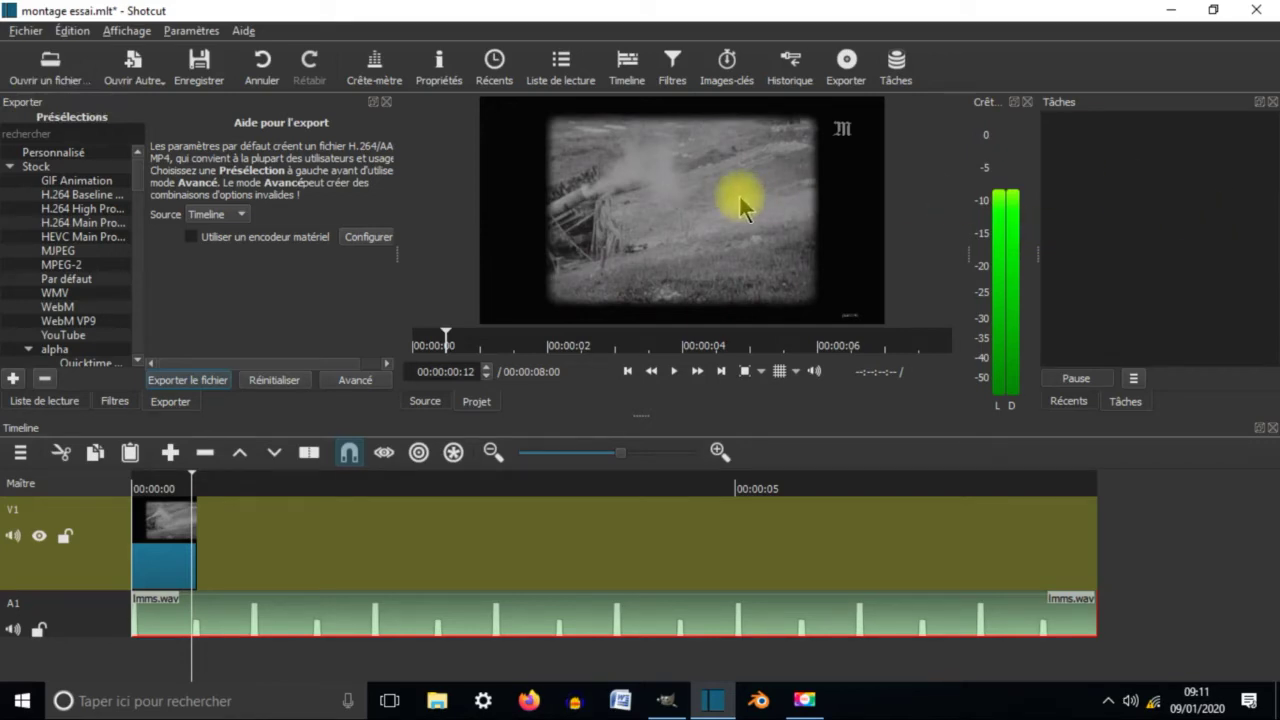
# Load Extrait guerre.mov again in the source player, from its folder and from the recent files, and pause its playback.
pyautogui.click(46, 60)
pyautogui.doubleClick(250, 347)
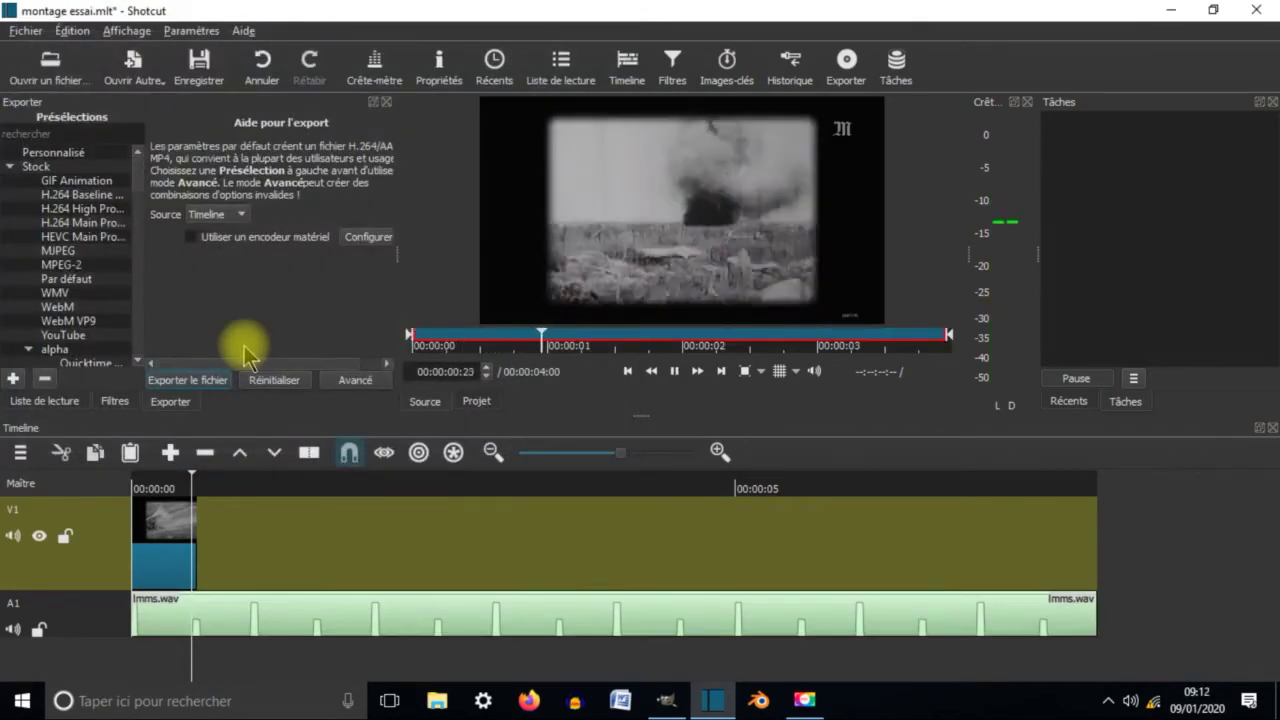
pyautogui.click(674, 371)
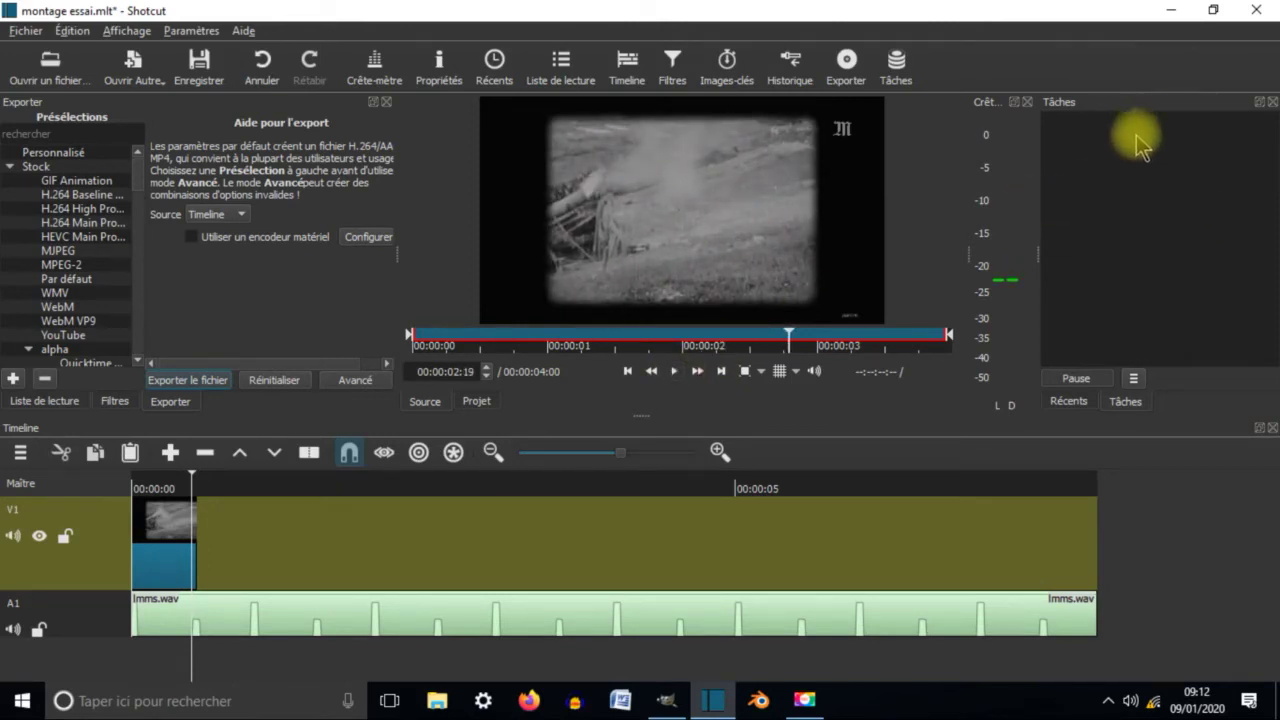
pyautogui.click(1072, 401)
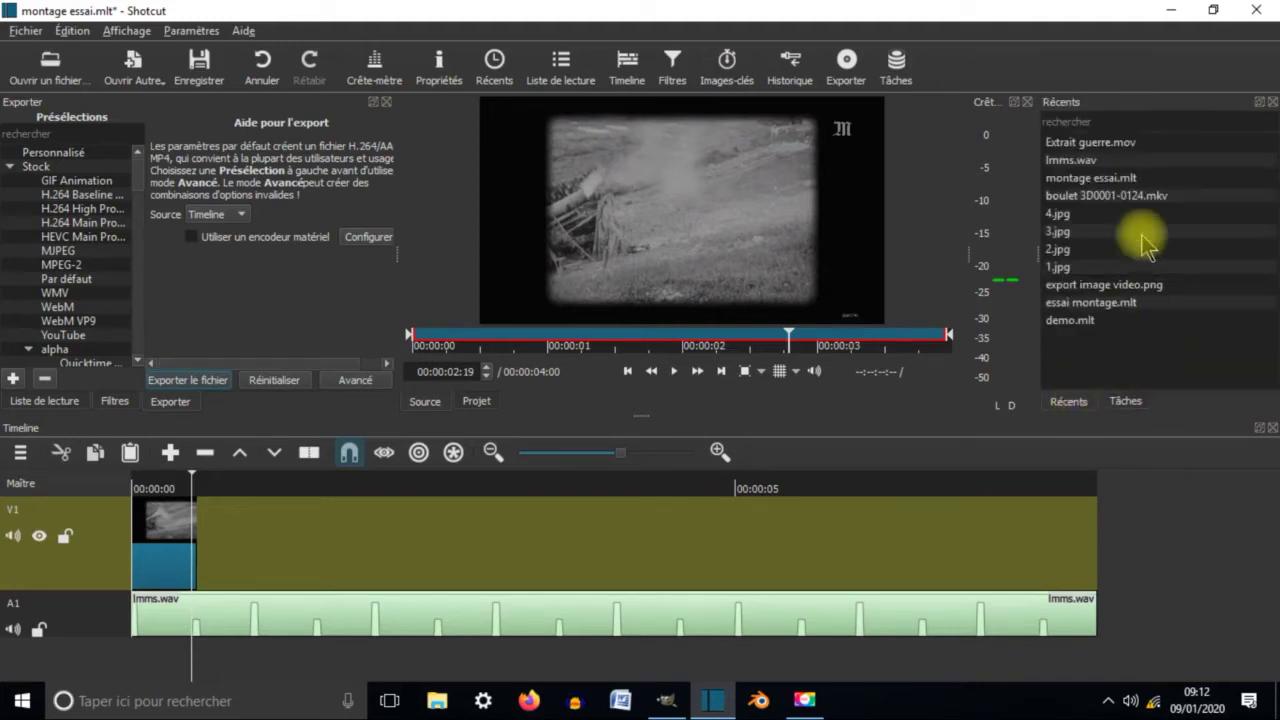
pyautogui.click(1093, 146)
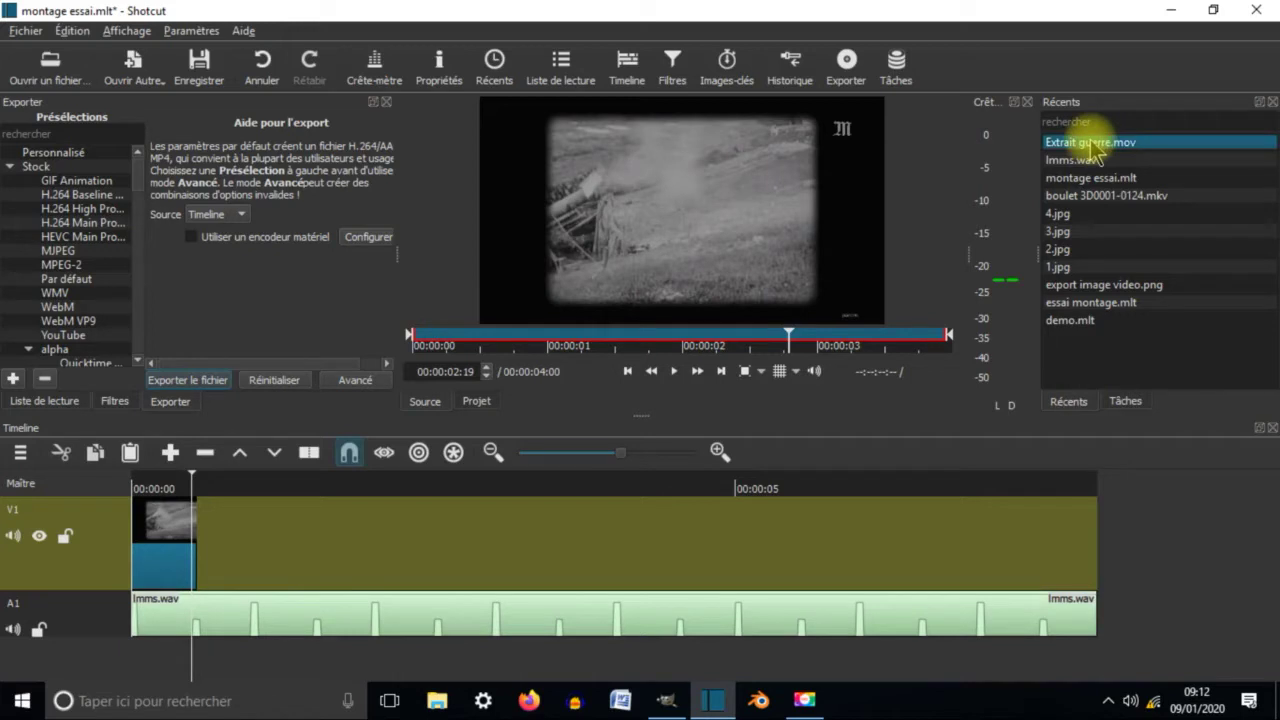
pyautogui.doubleClick(1093, 146)
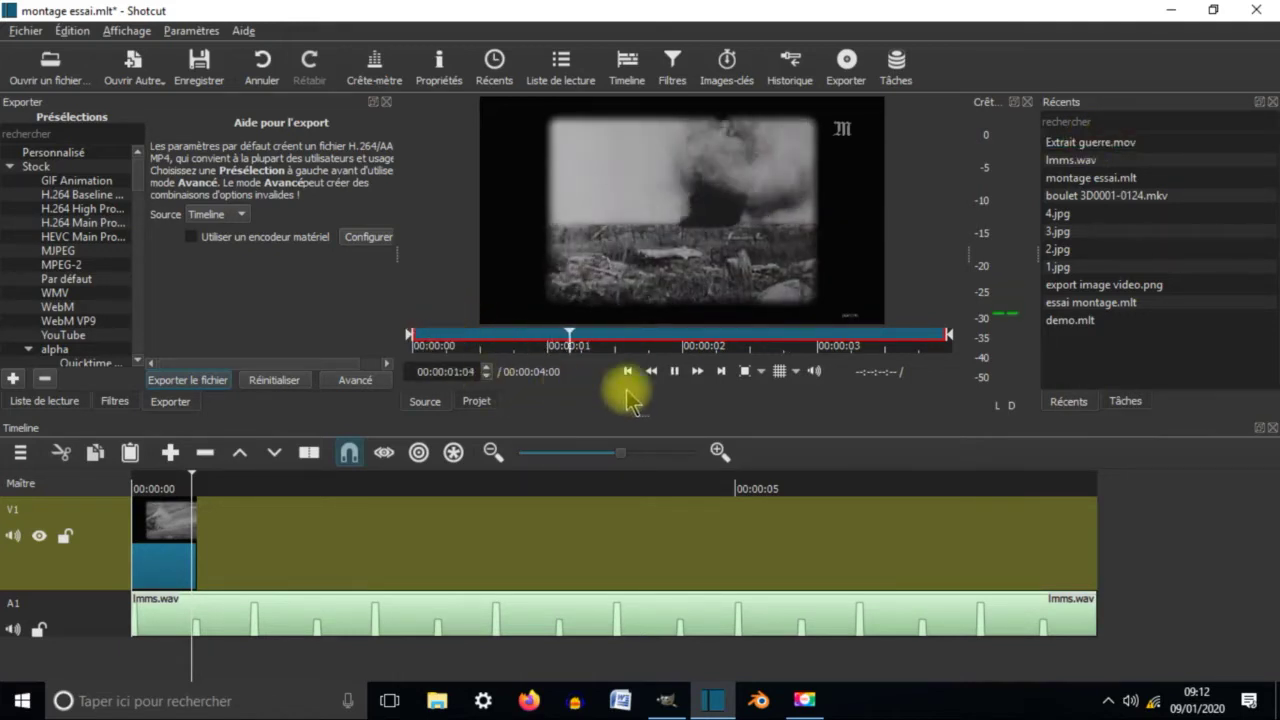
pyautogui.click(674, 371)
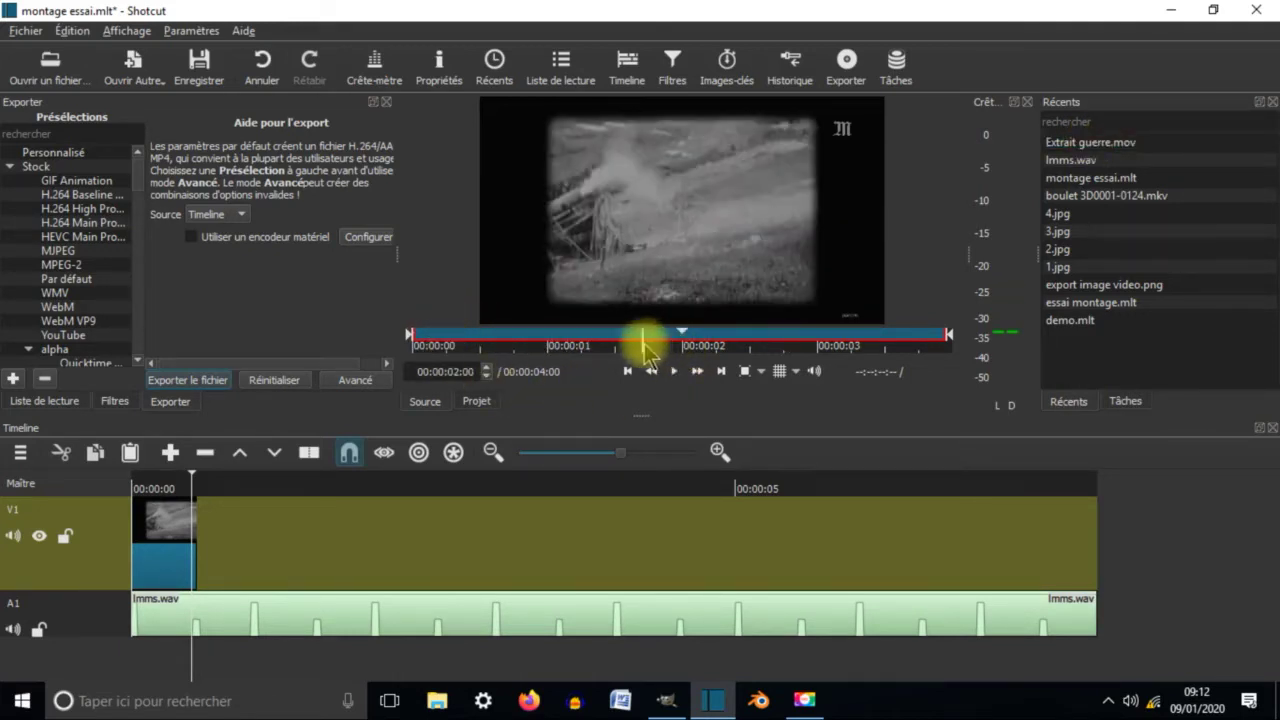
# Find the explosion shot in the source clip and set its in point to 00:00:00:20 and out point to 00:00:01:19.
pyautogui.click(648, 345)
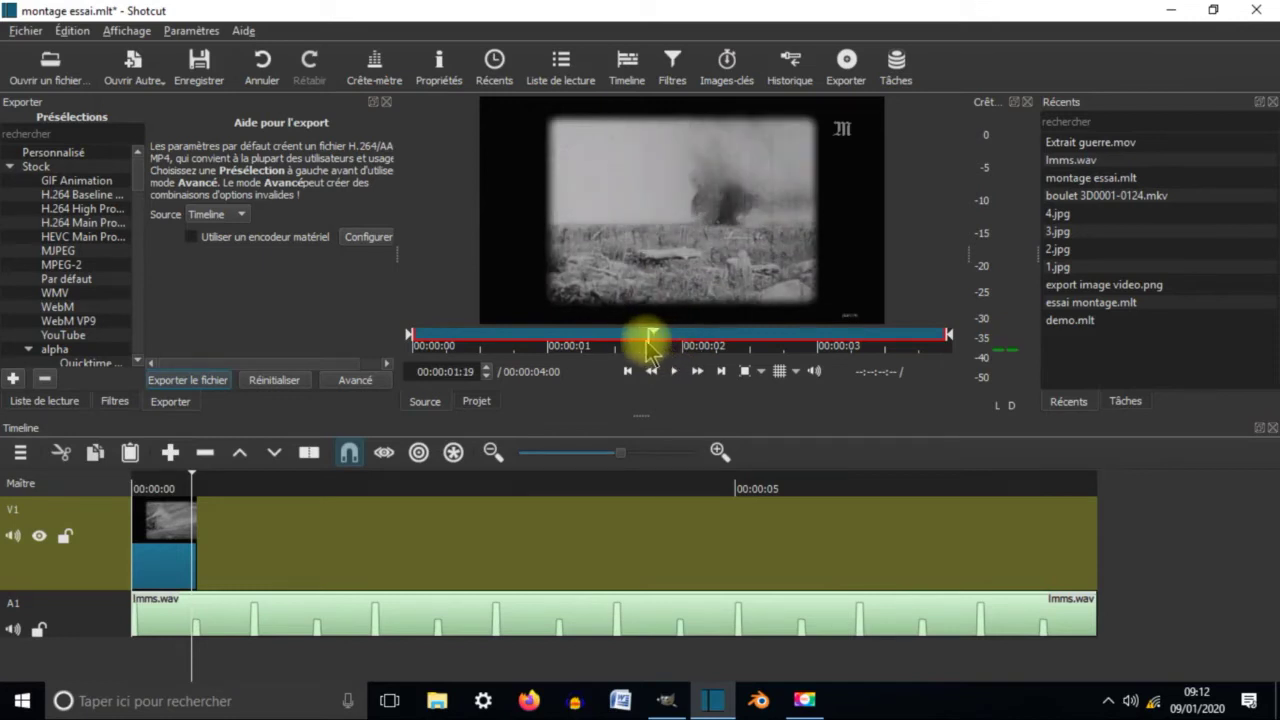
pyautogui.click(663, 345)
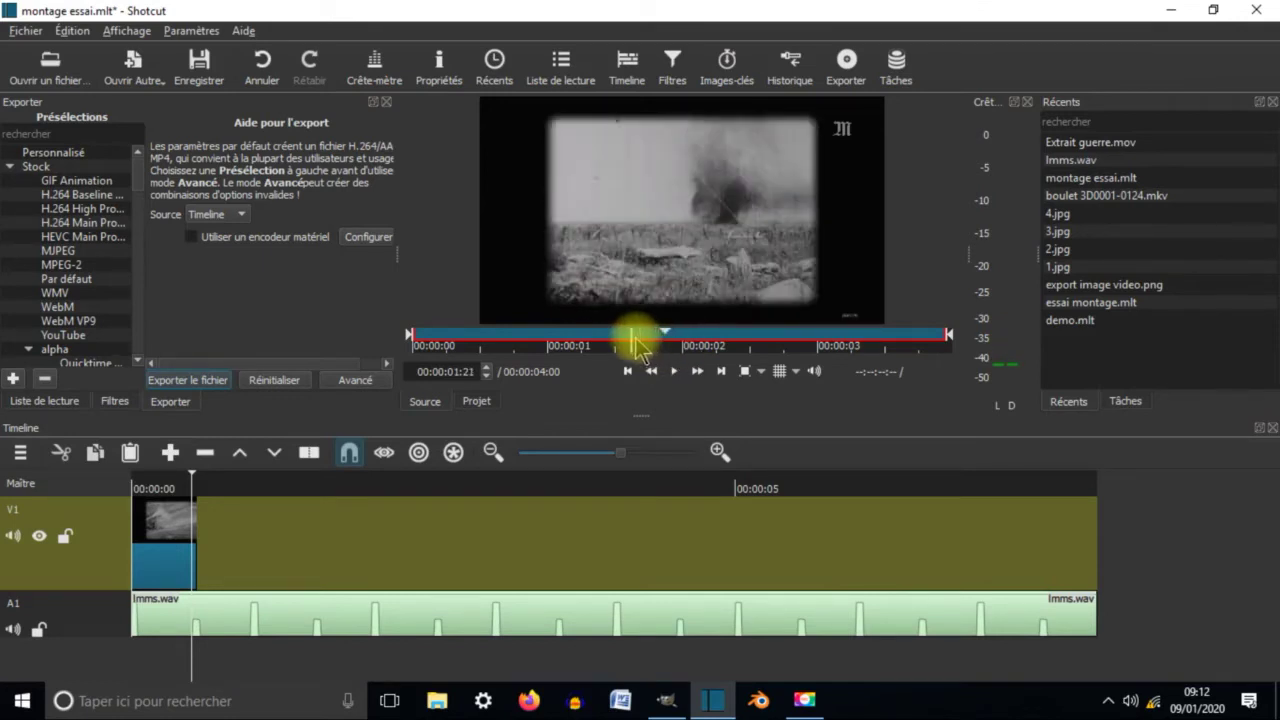
pyautogui.click(700, 345)
pyautogui.click(716, 345)
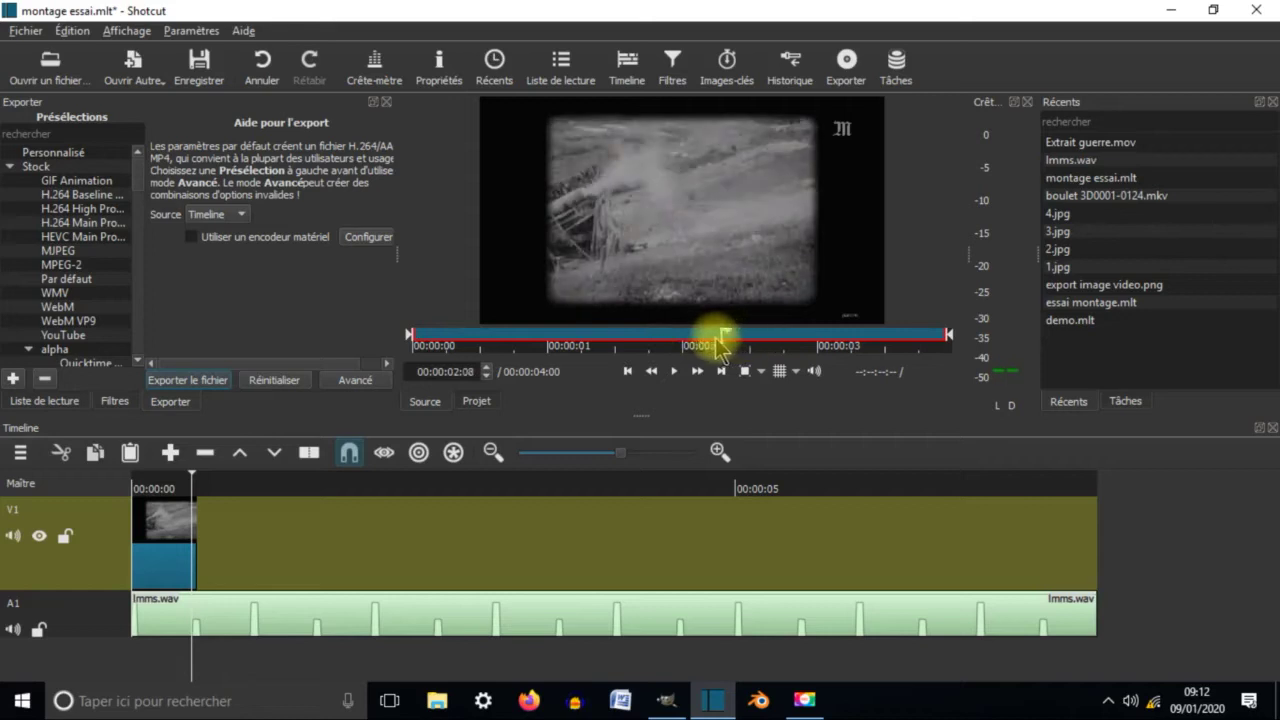
pyautogui.moveTo(650, 342); pyautogui.dragTo(660, 344)
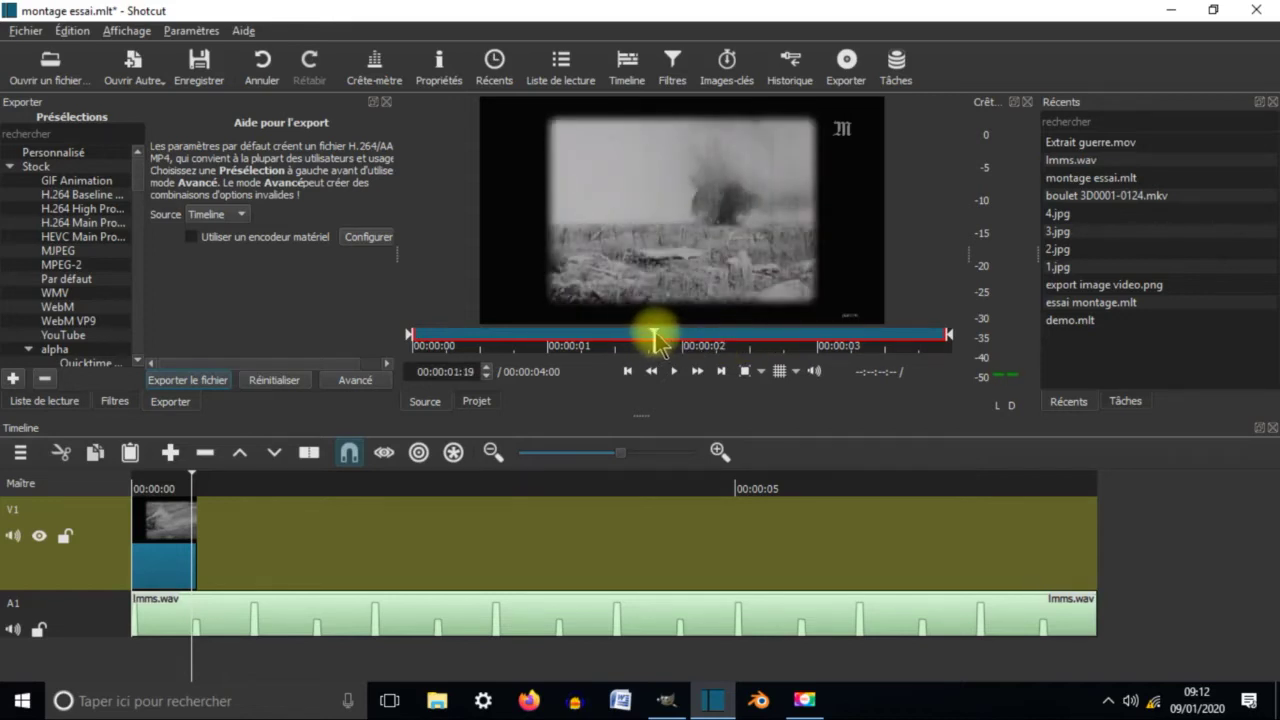
pyautogui.click(430, 340)
pyautogui.moveTo(443, 342); pyautogui.dragTo(530, 343)
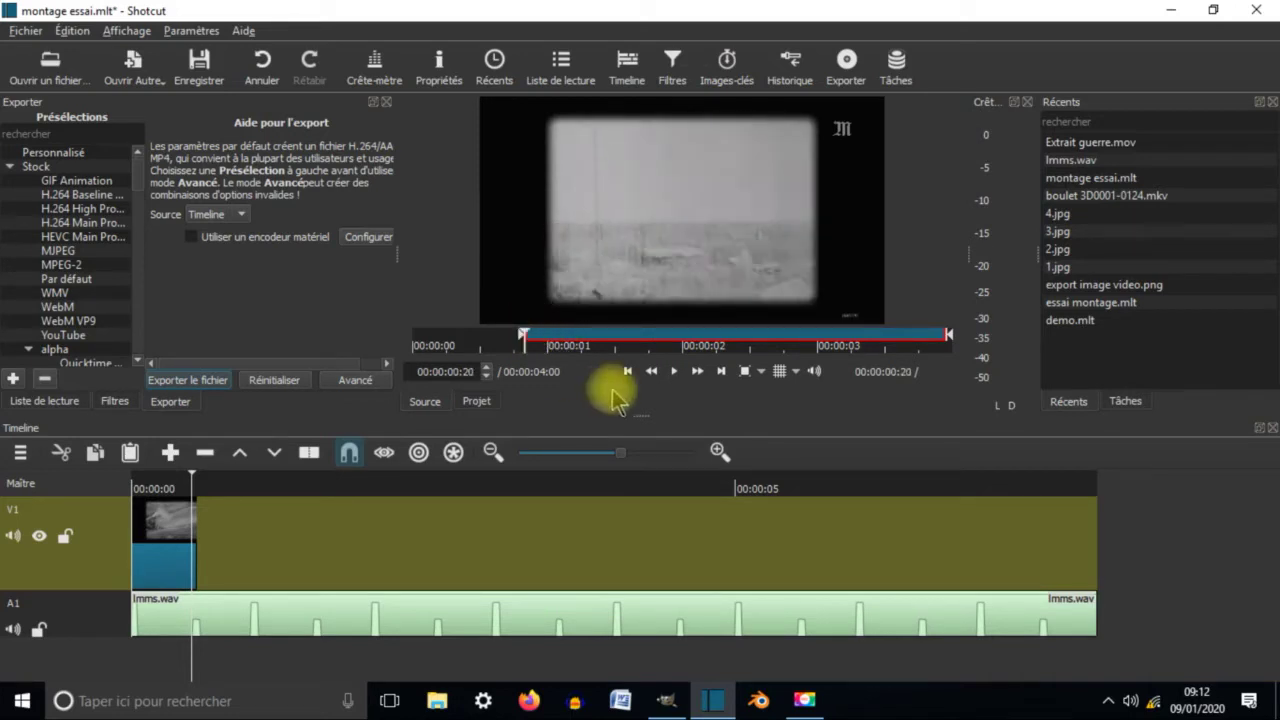
pyautogui.moveTo(947, 340); pyautogui.dragTo(659, 340)
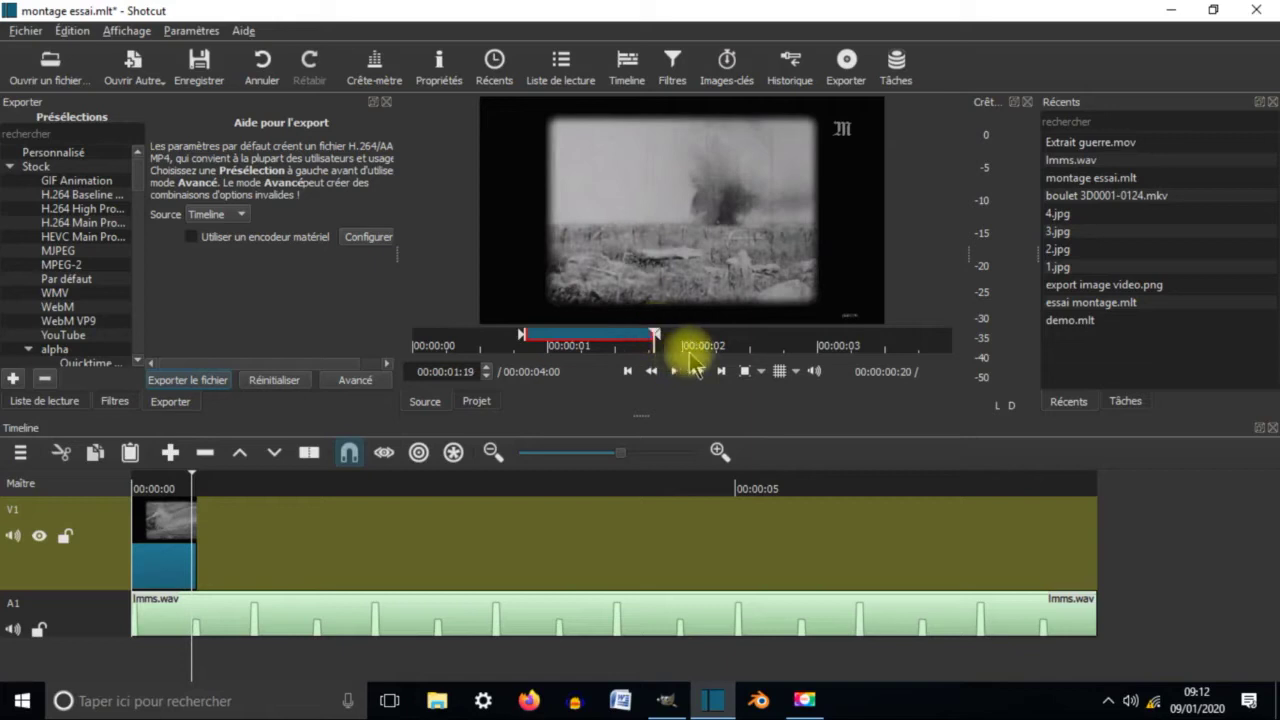
# Place the explosion extract right after the first clip on V1 and locate the explosion in the source at 00:00:01:12.
pyautogui.moveTo(676, 183); pyautogui.dragTo(218, 495)
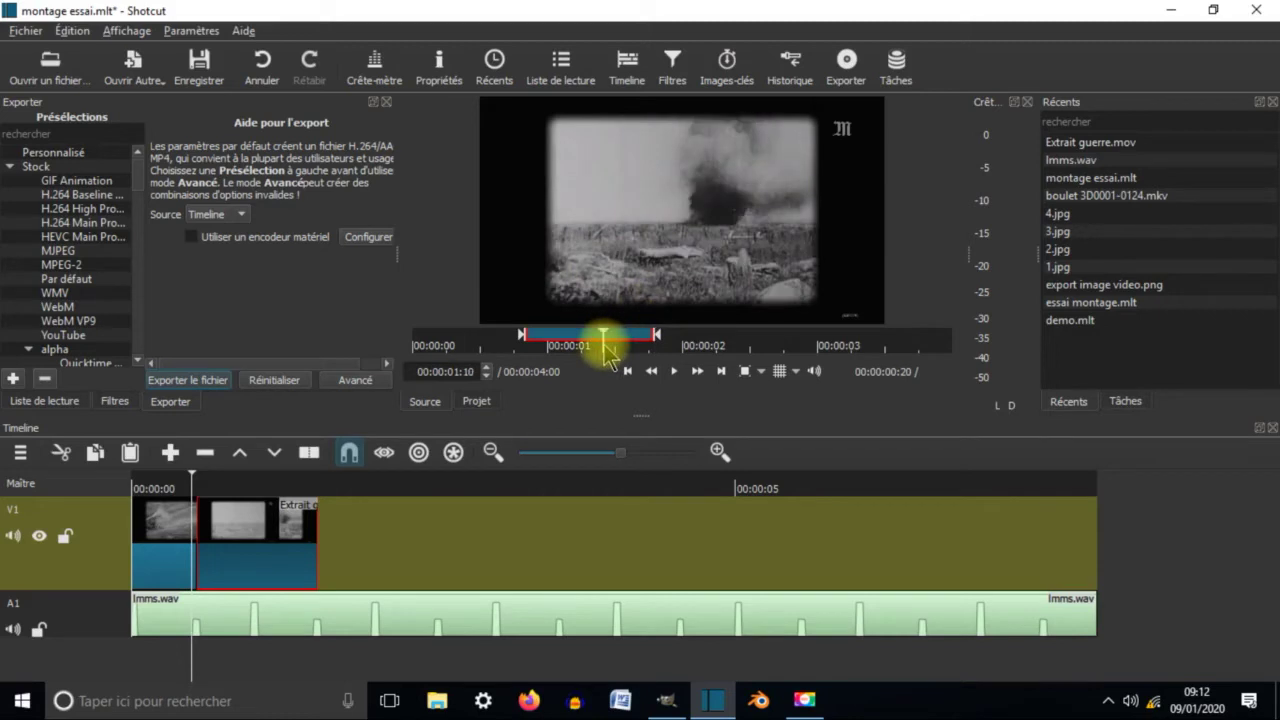
pyautogui.click(528, 340)
pyautogui.moveTo(533, 345); pyautogui.dragTo(614, 343)
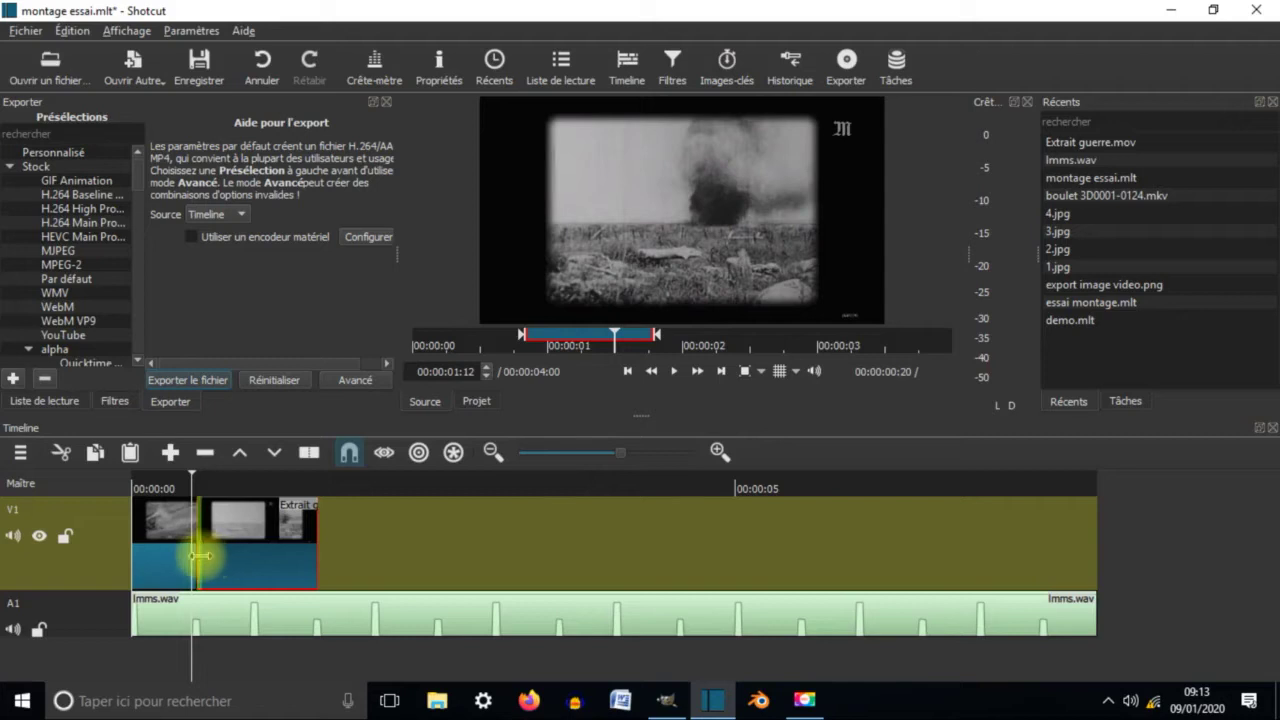
# Trim the start of the second V1 clip to the explosion and move the clip away from the first one.
pyautogui.moveTo(201, 553); pyautogui.dragTo(230, 530)
pyautogui.click(230, 532)
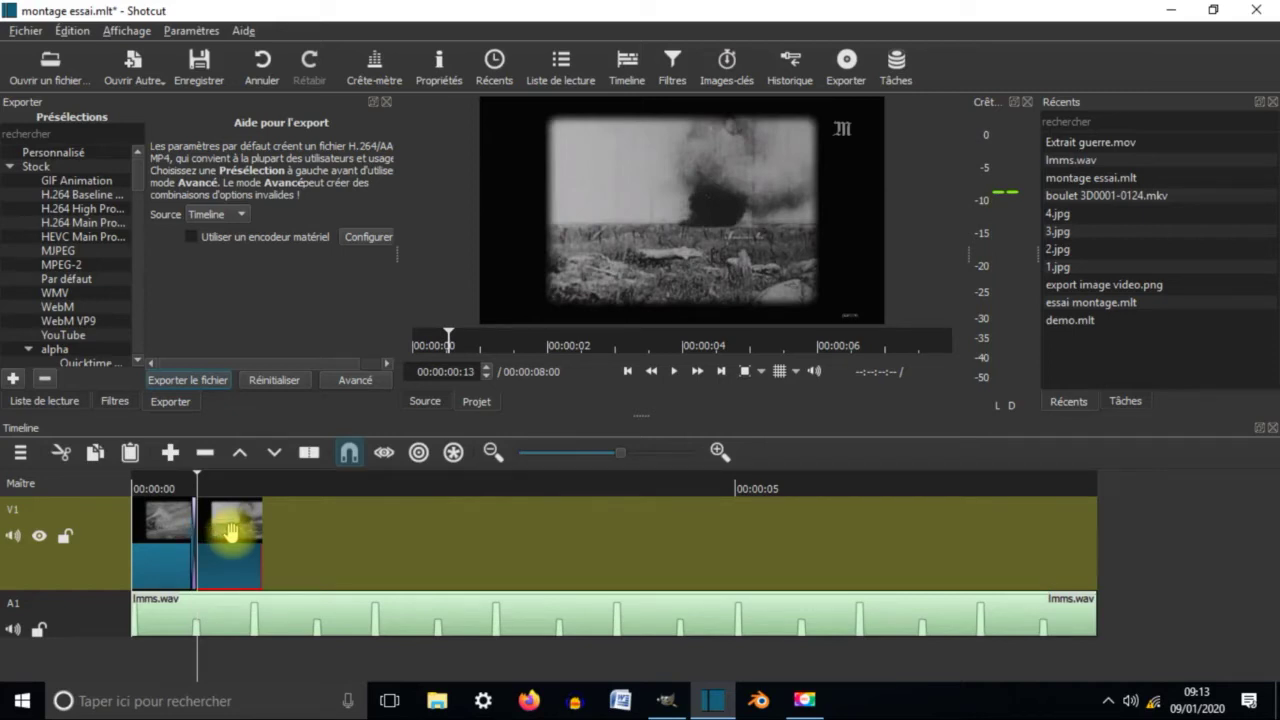
pyautogui.moveTo(229, 515); pyautogui.dragTo(281, 530)
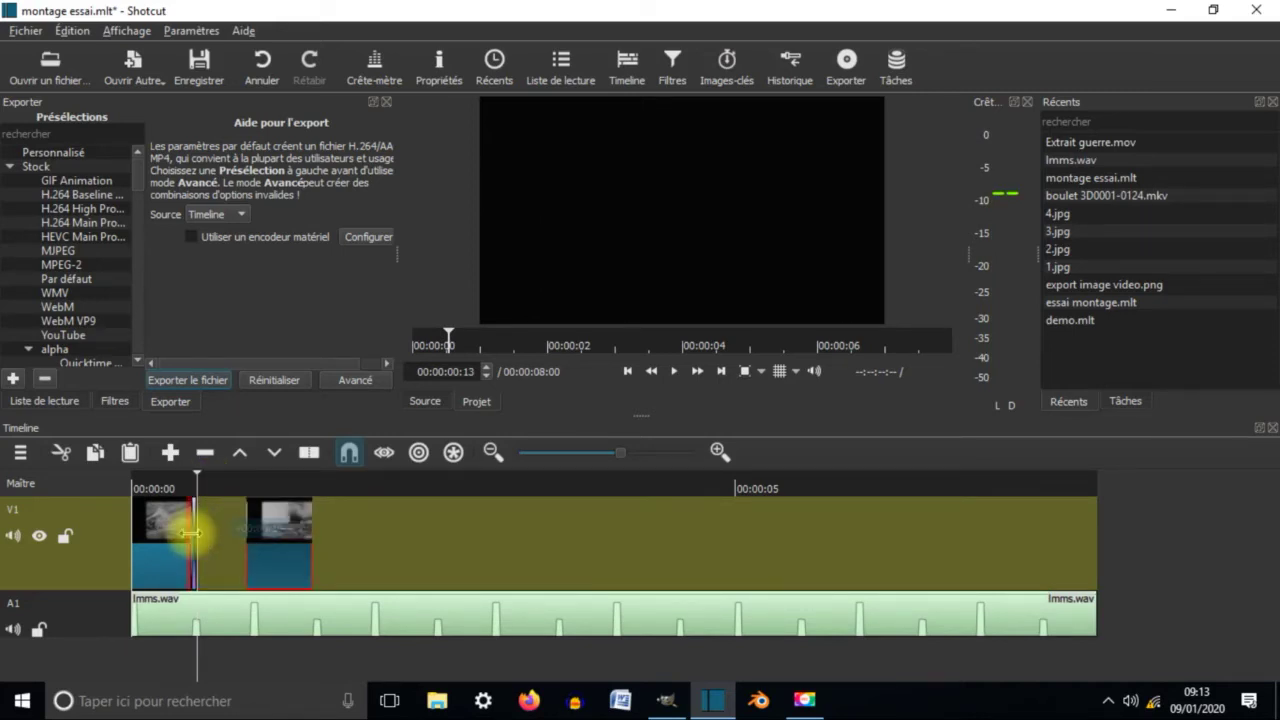
# Remove the transition at the end of the first V1 clip and extend that clip to the playhead at 00:00:00:13.
pyautogui.click(719, 452)
pyautogui.click(719, 452)
pyautogui.click(719, 452)
pyautogui.click(719, 452)
pyautogui.click(719, 452)
pyautogui.click(719, 452)
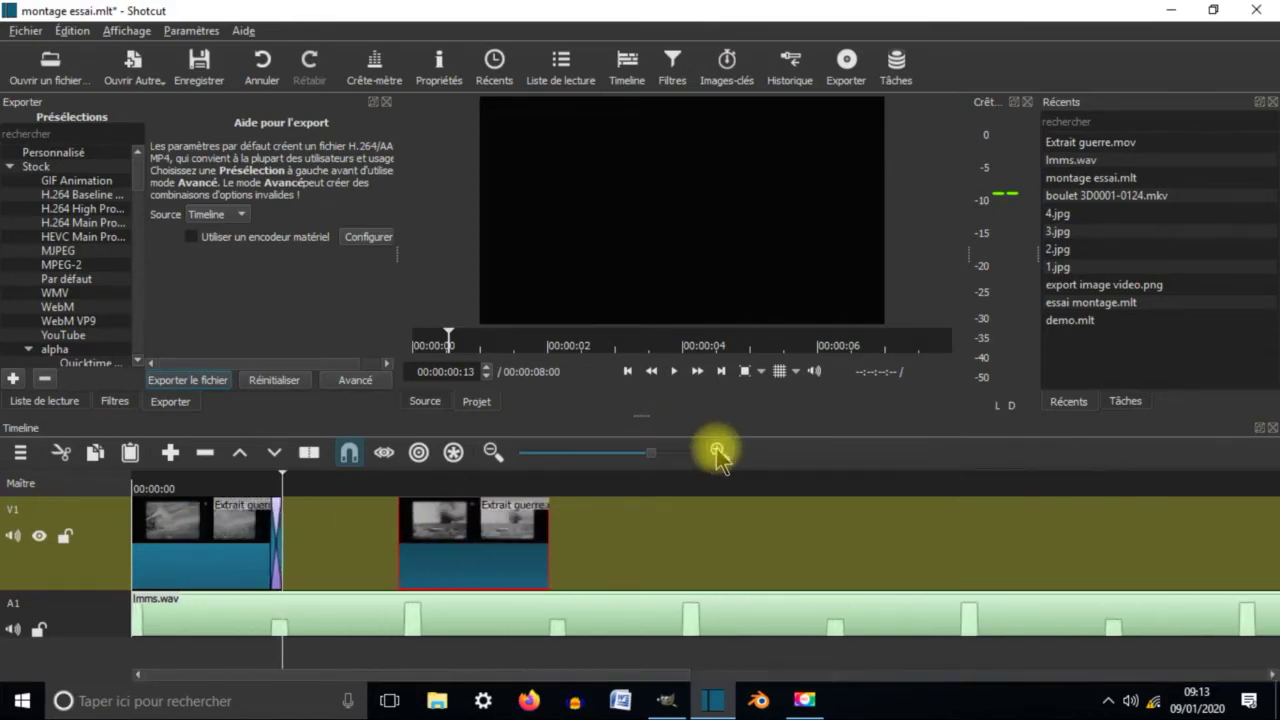
pyautogui.click(279, 531)
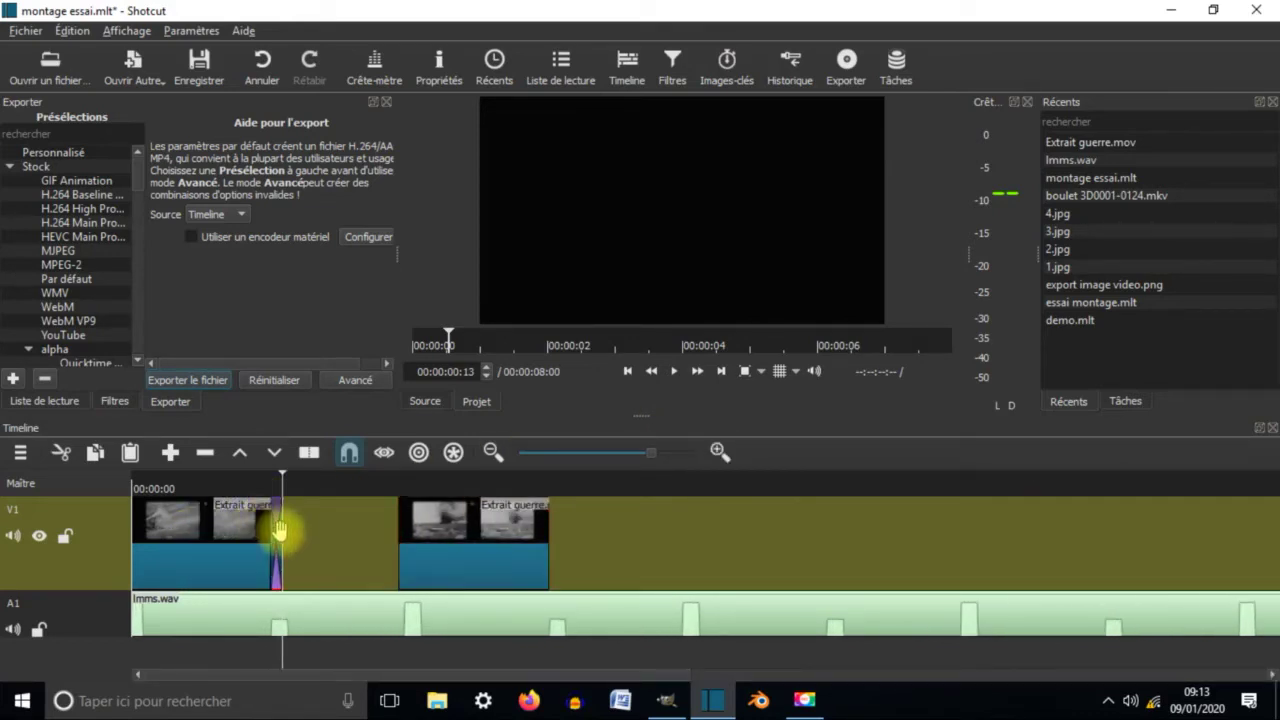
pyautogui.press('Delete')
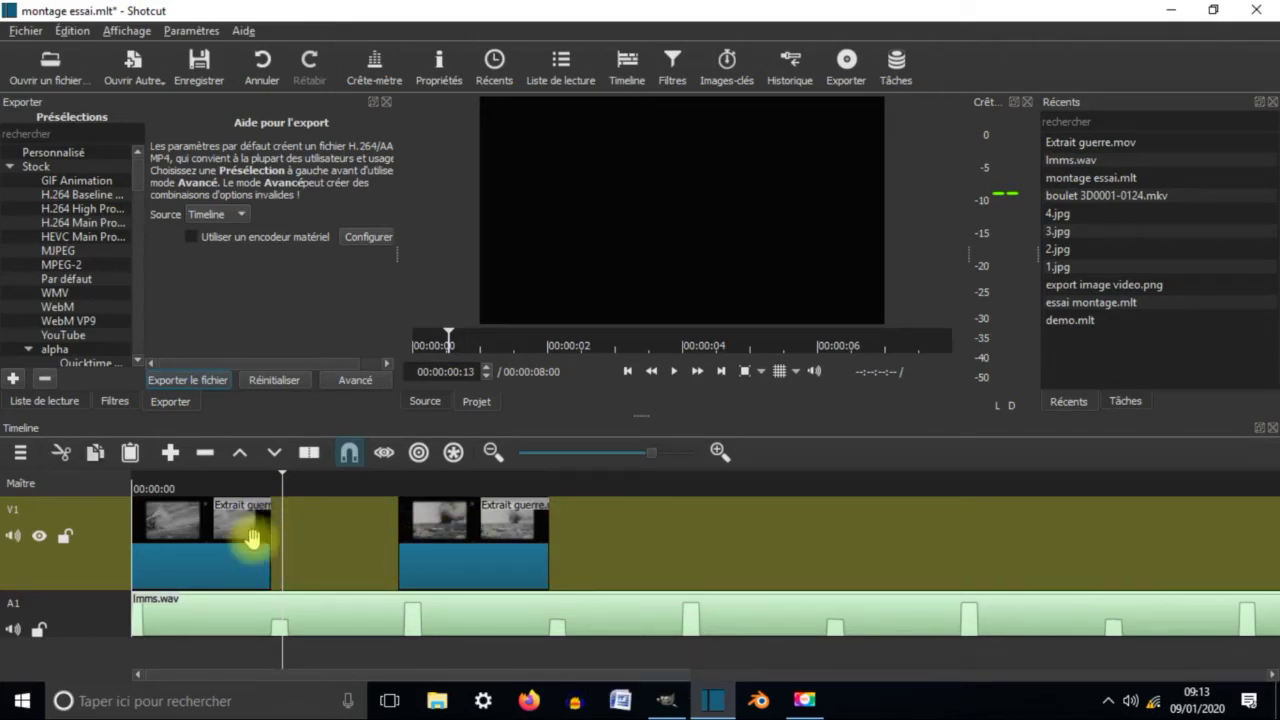
pyautogui.hotkey('ctrl', 'z')
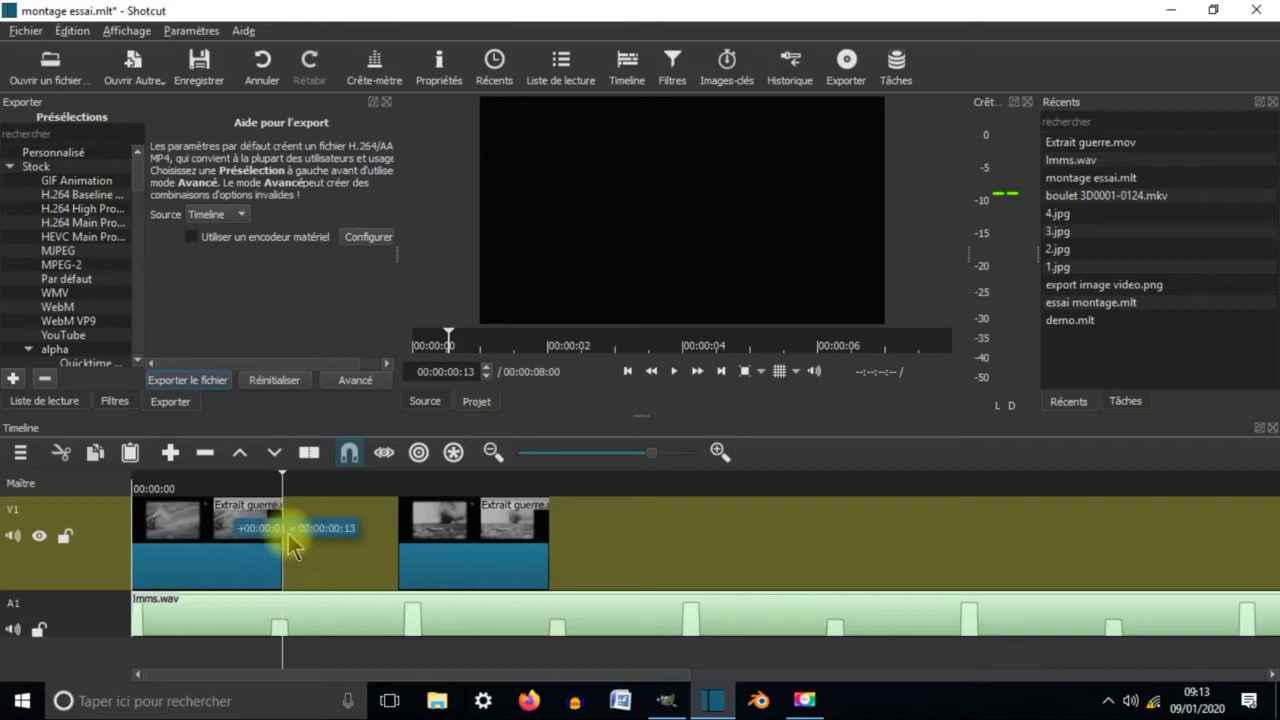
# Move the explosion clip against the end of the first clip and trim its end to the third beat peak.
pyautogui.moveTo(430, 532); pyautogui.dragTo(325, 548)
pyautogui.moveTo(417, 537); pyautogui.dragTo(406, 548)
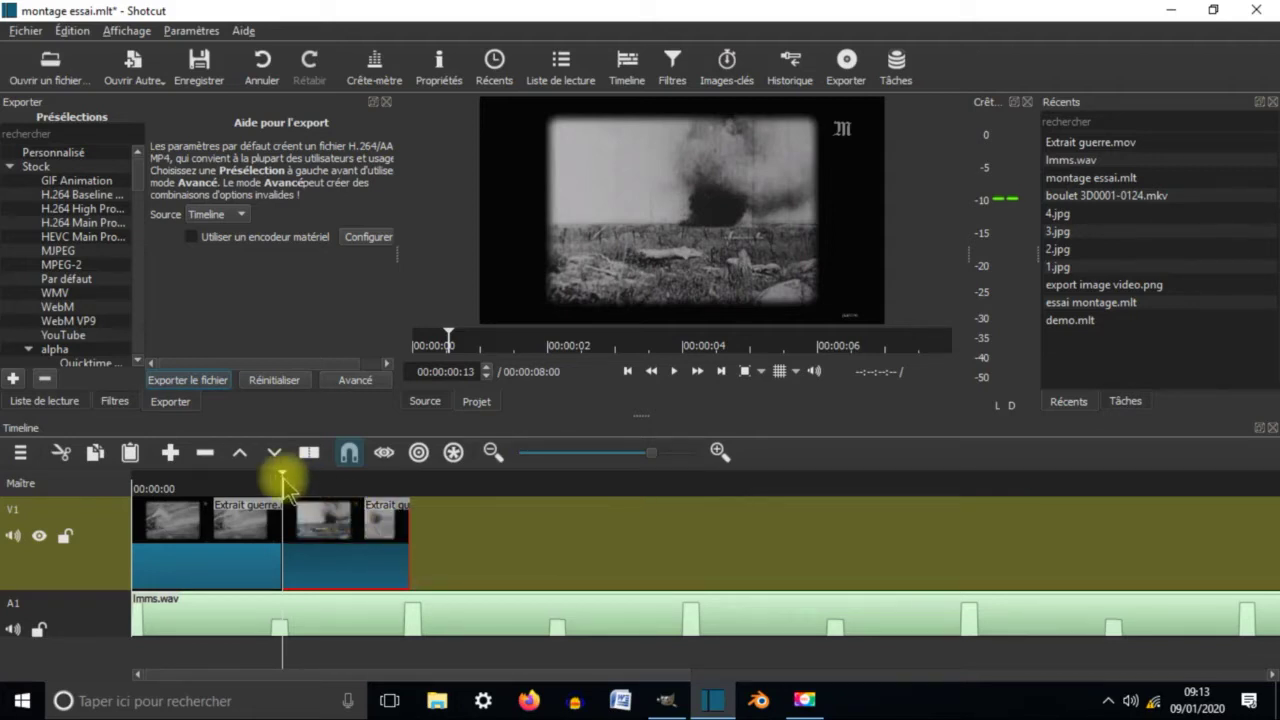
# Duplicate the first V1 clip and place the copy against the end of the explosion clip.
pyautogui.moveTo(283, 480); pyautogui.dragTo(392, 505)
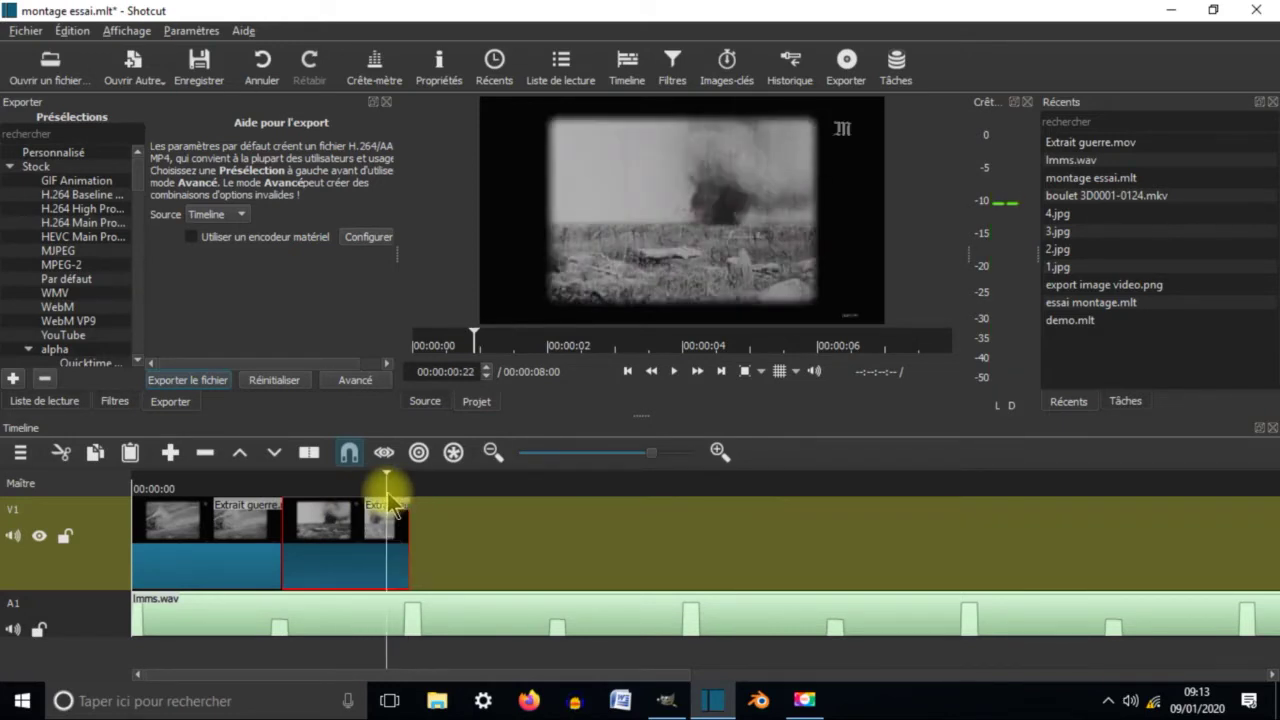
pyautogui.click(214, 528)
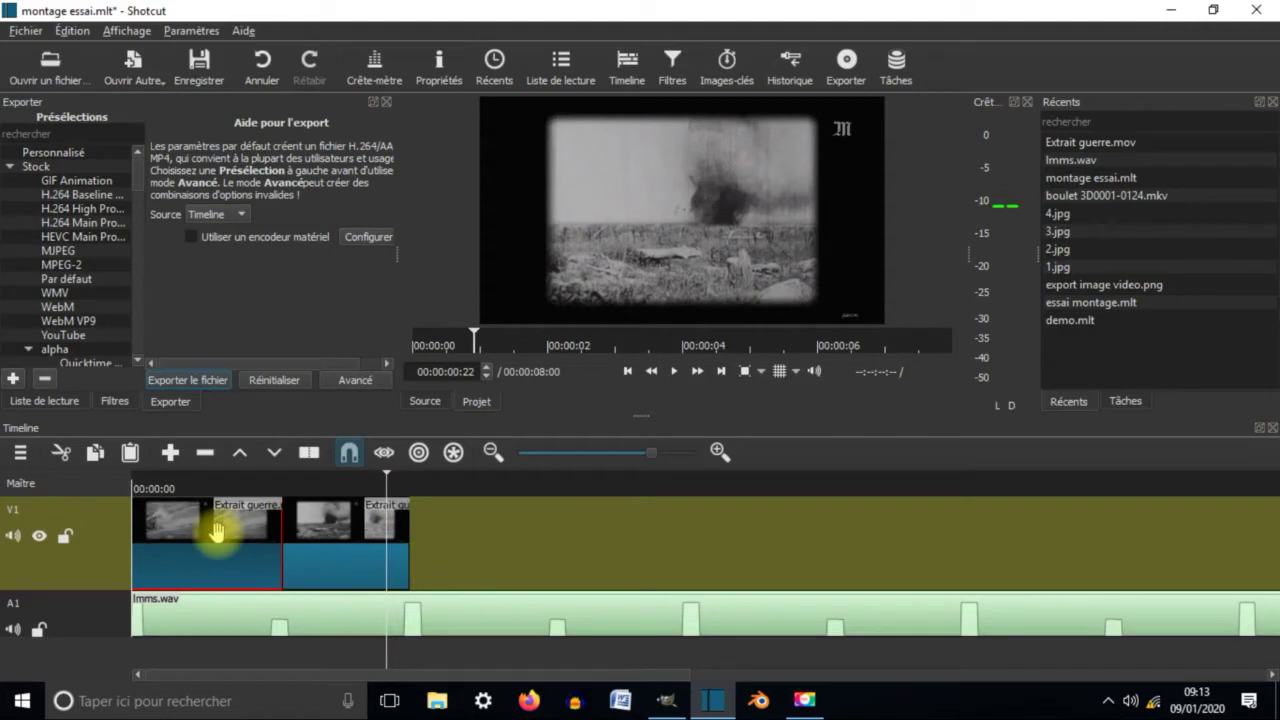
pyautogui.hotkey('ctrl', 'c')
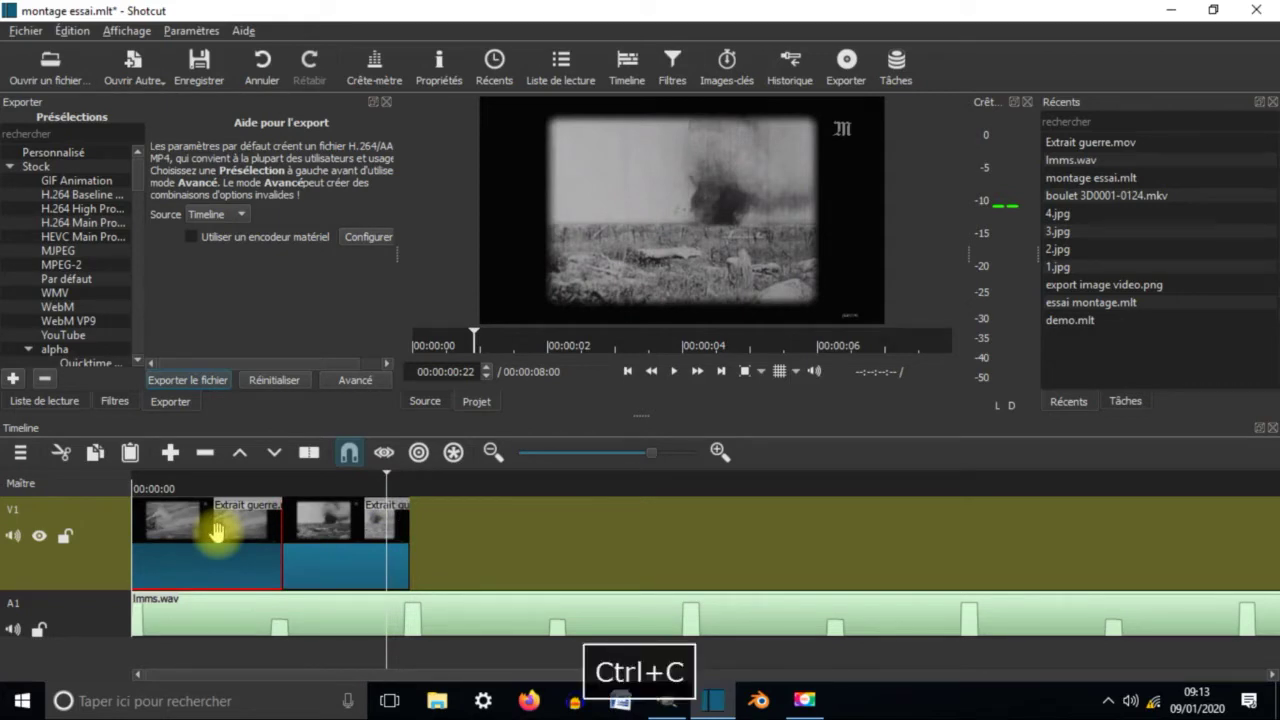
pyautogui.click(72, 31)
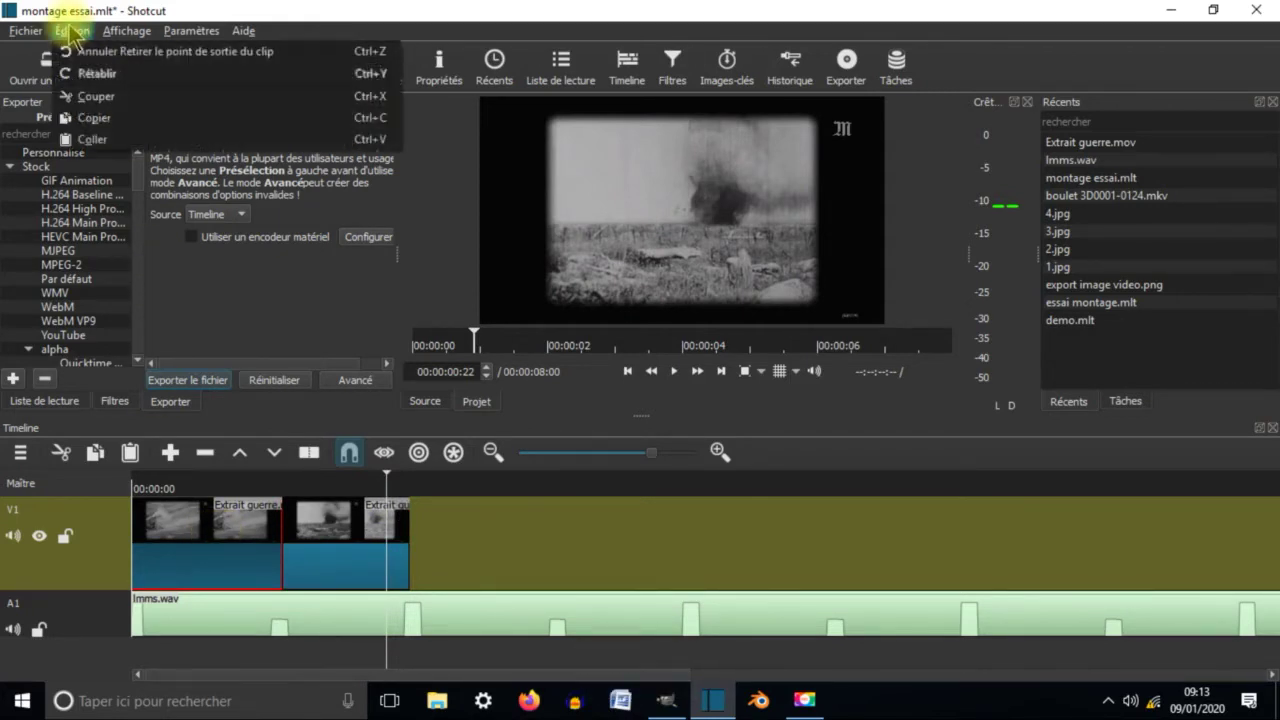
pyautogui.click(116, 118)
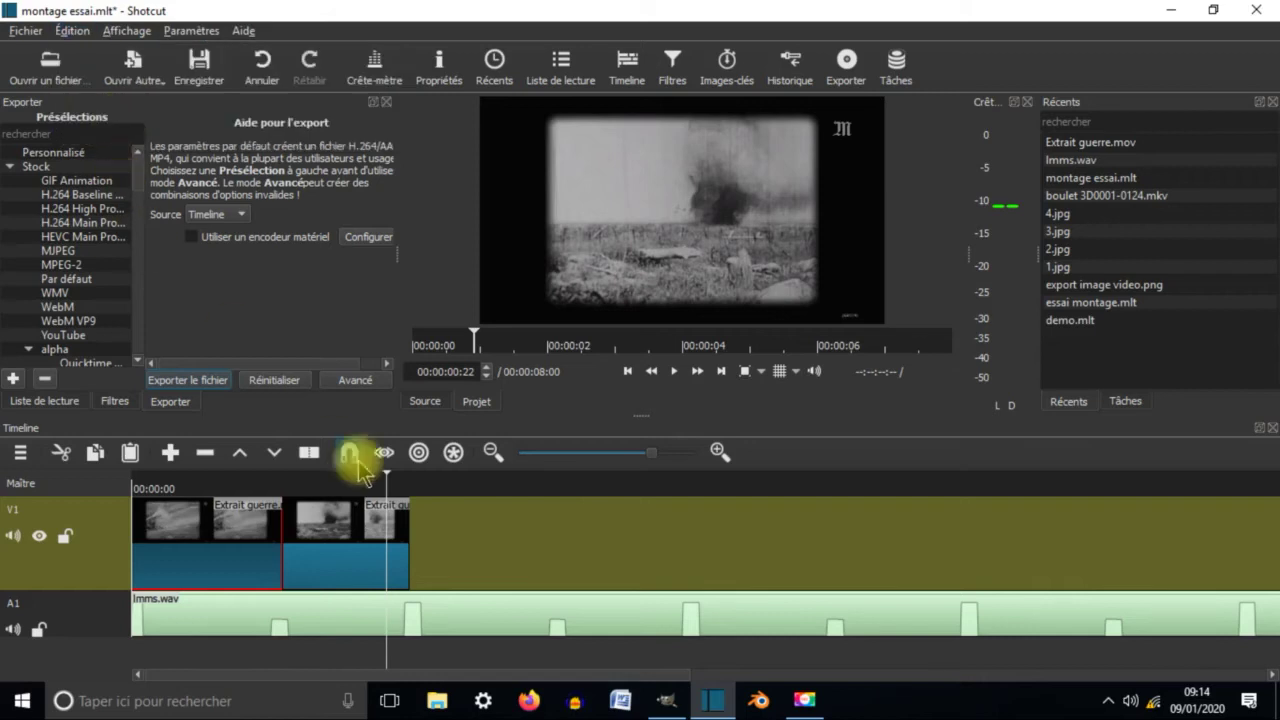
pyautogui.click(434, 481)
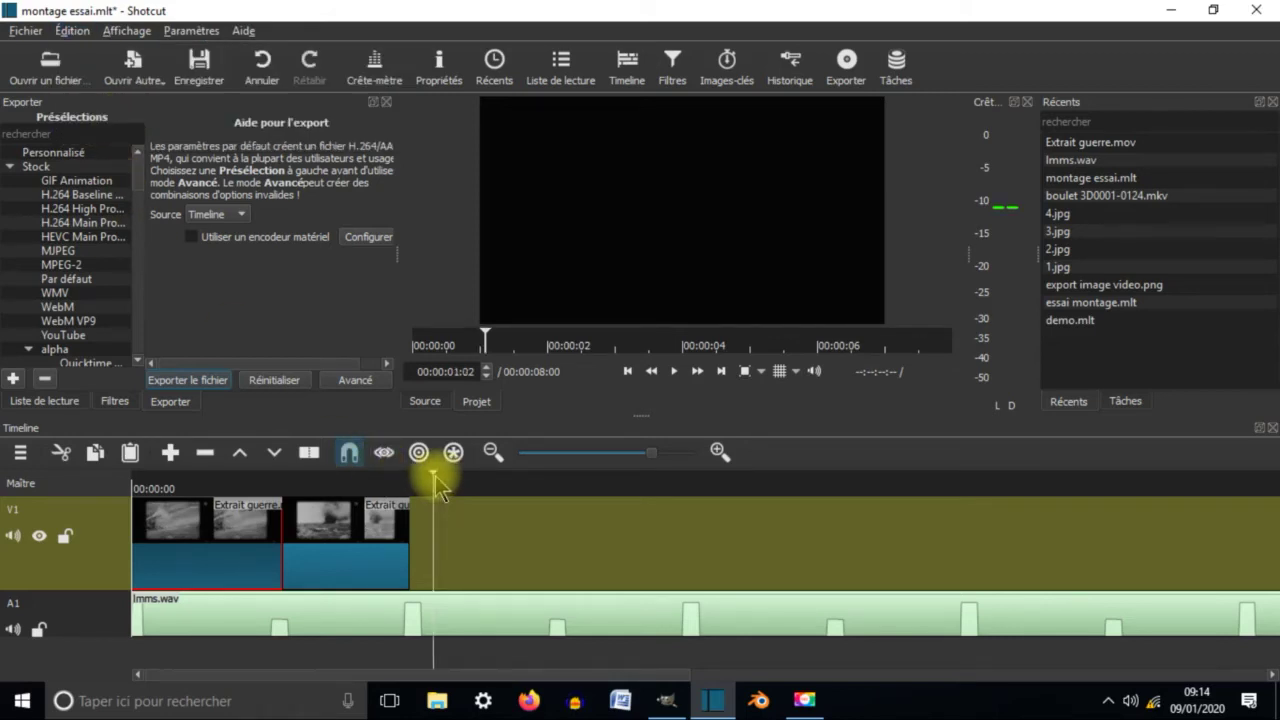
pyautogui.hotkey('ctrl', 'v')
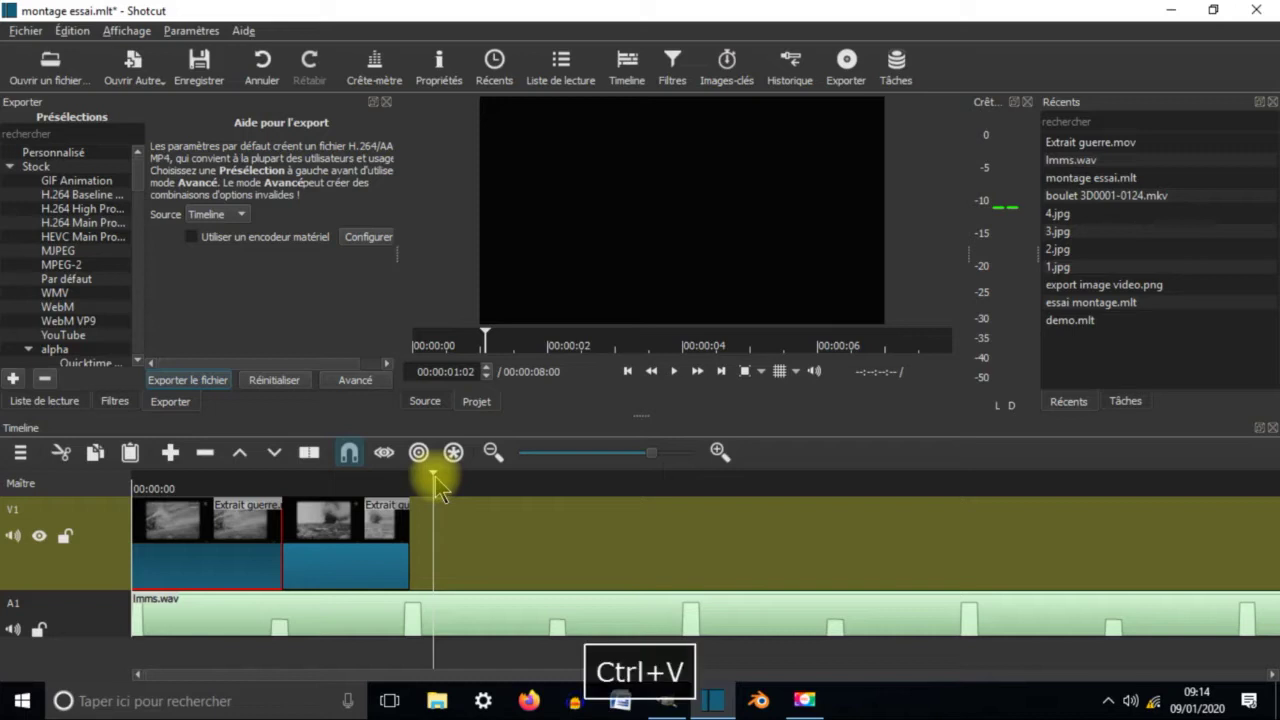
pyautogui.moveTo(491, 523)
pyautogui.mouseDown()
pyautogui.moveTo(468, 530)
pyautogui.moveTo(508, 529)
pyautogui.mouseUp()
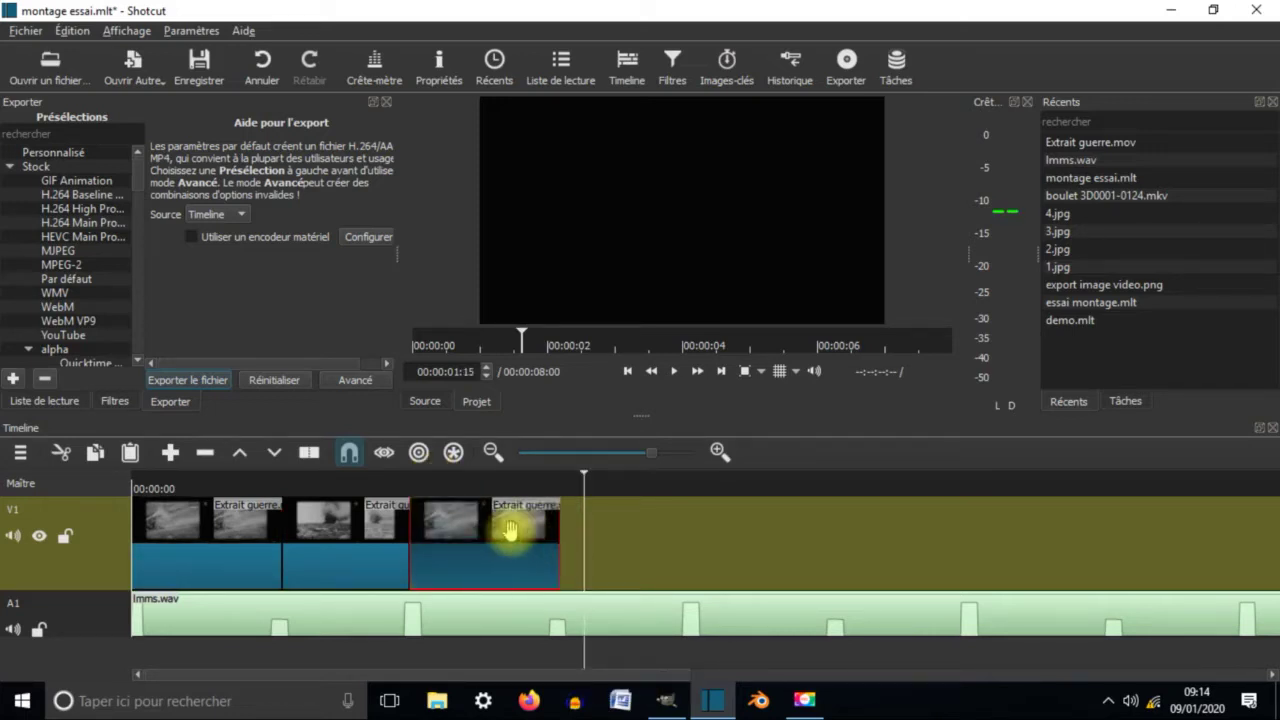
# Paste a copy of the explosion clip at the playhead on V1 and delete the gap before it.
pyautogui.click(347, 541)
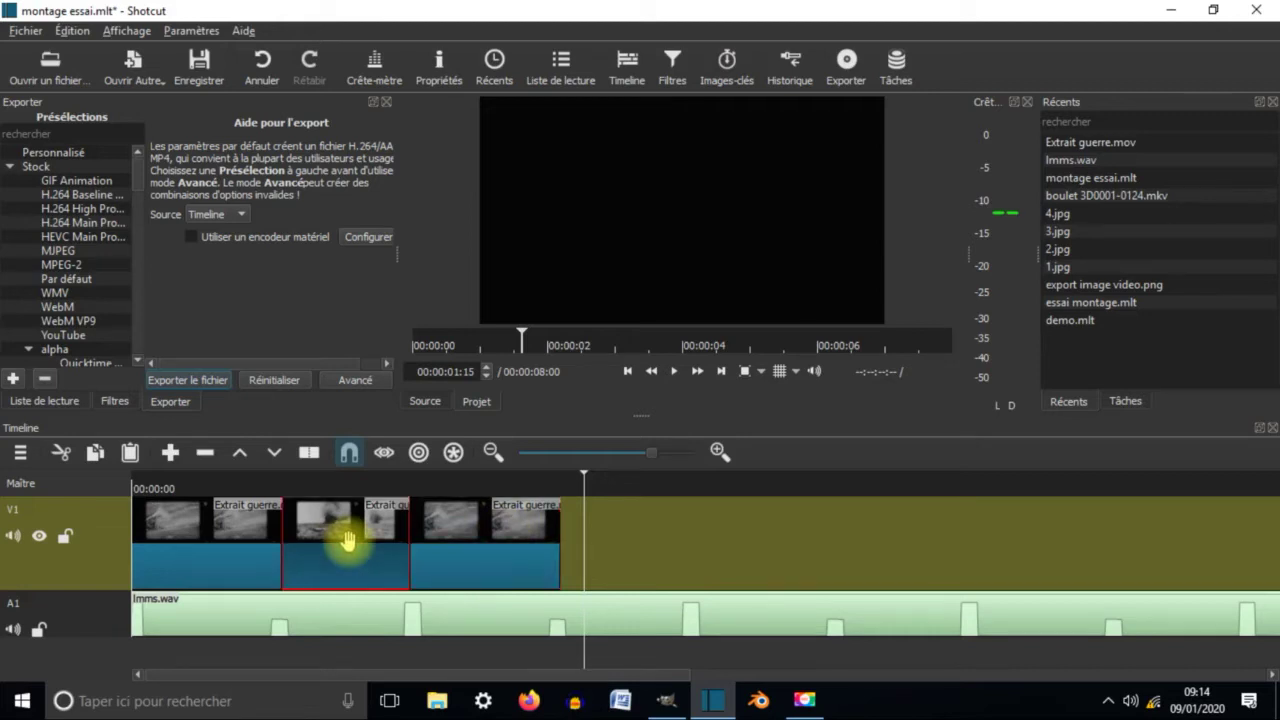
pyautogui.hotkey('ctrl', 'c')
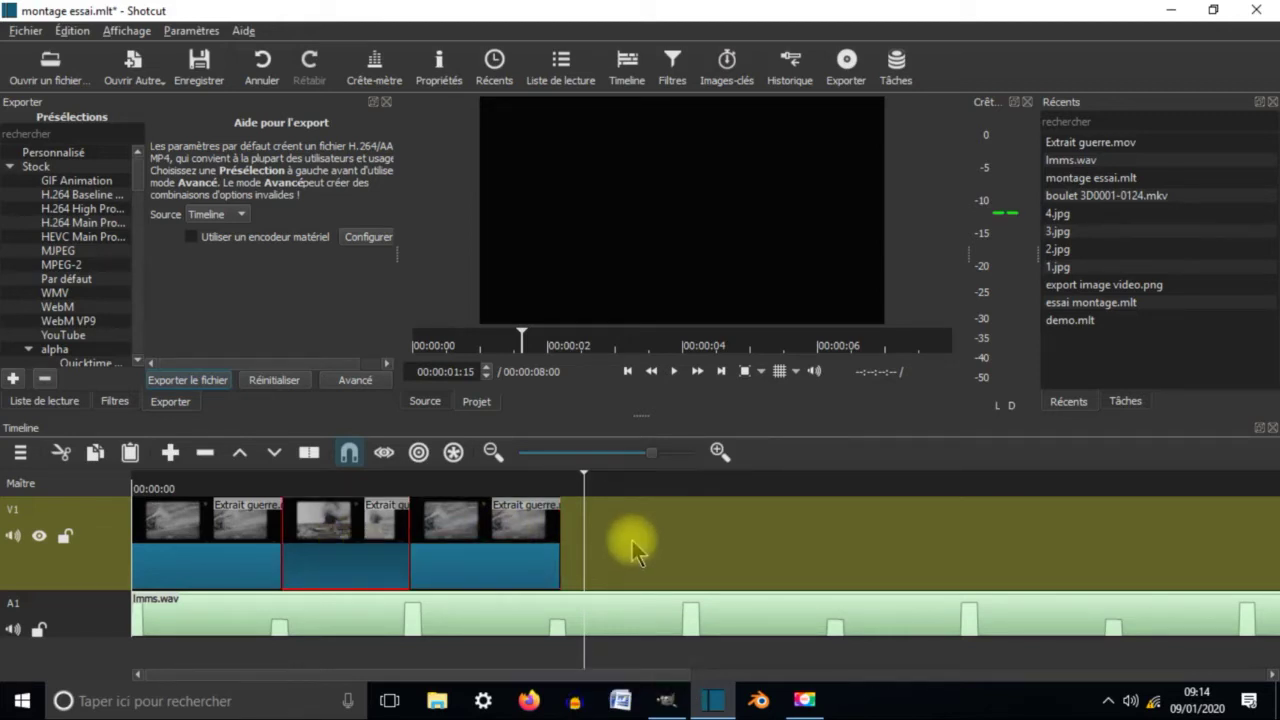
pyautogui.hotkey('ctrl', 'v')
pyautogui.rightClick(578, 542)
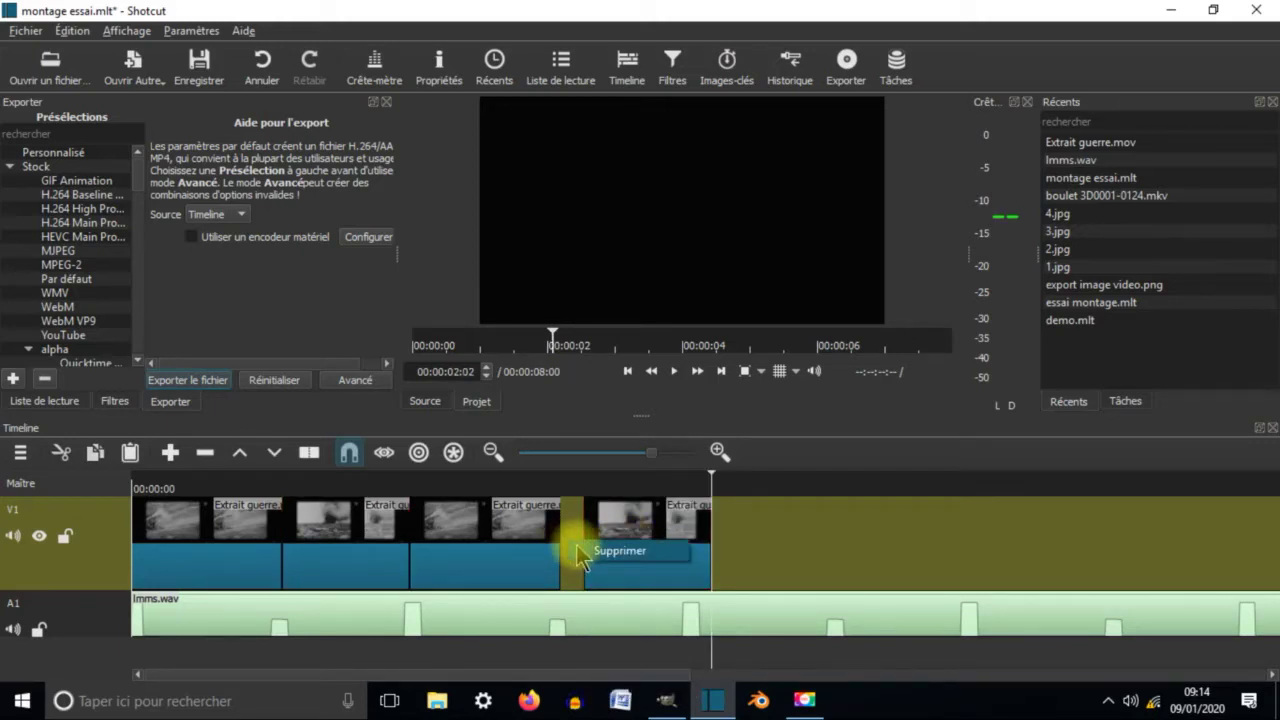
pyautogui.click(610, 551)
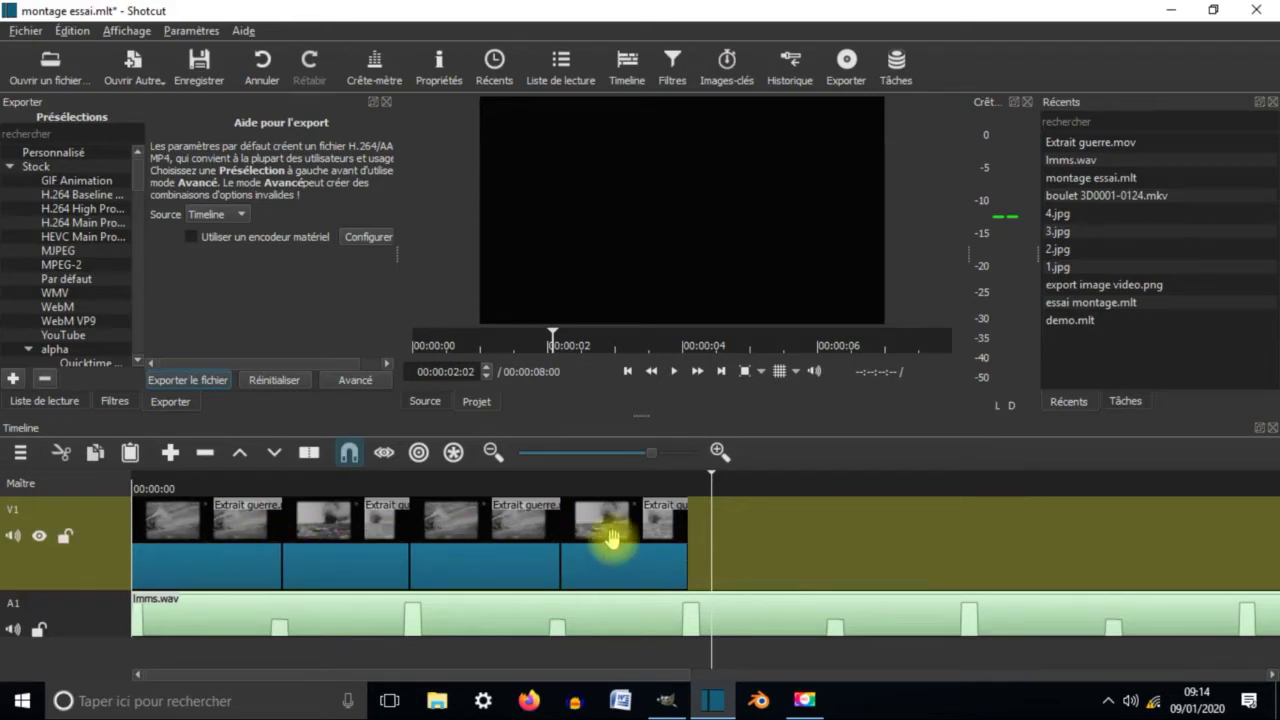
# Set the playhead to the end of the fourth V1 clip at 00:00:02:00 and save the project.
pyautogui.moveTo(713, 470); pyautogui.dragTo(700, 471)
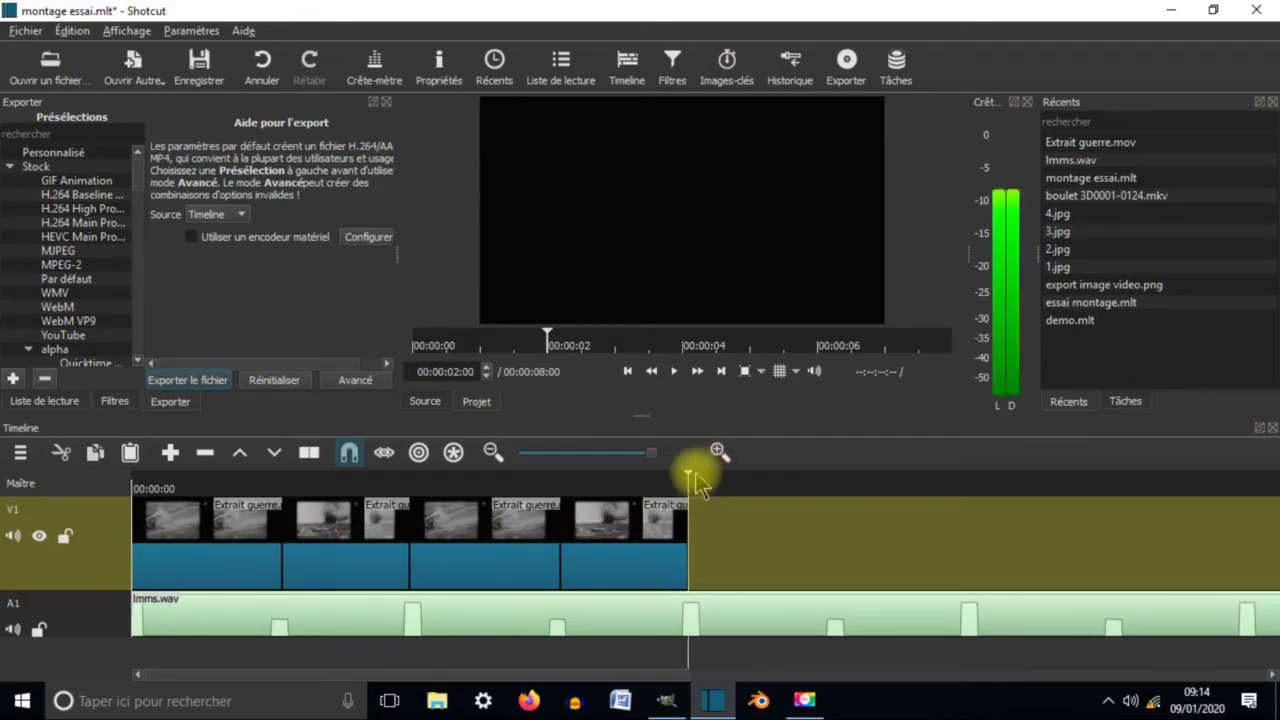
pyautogui.click(27, 31)
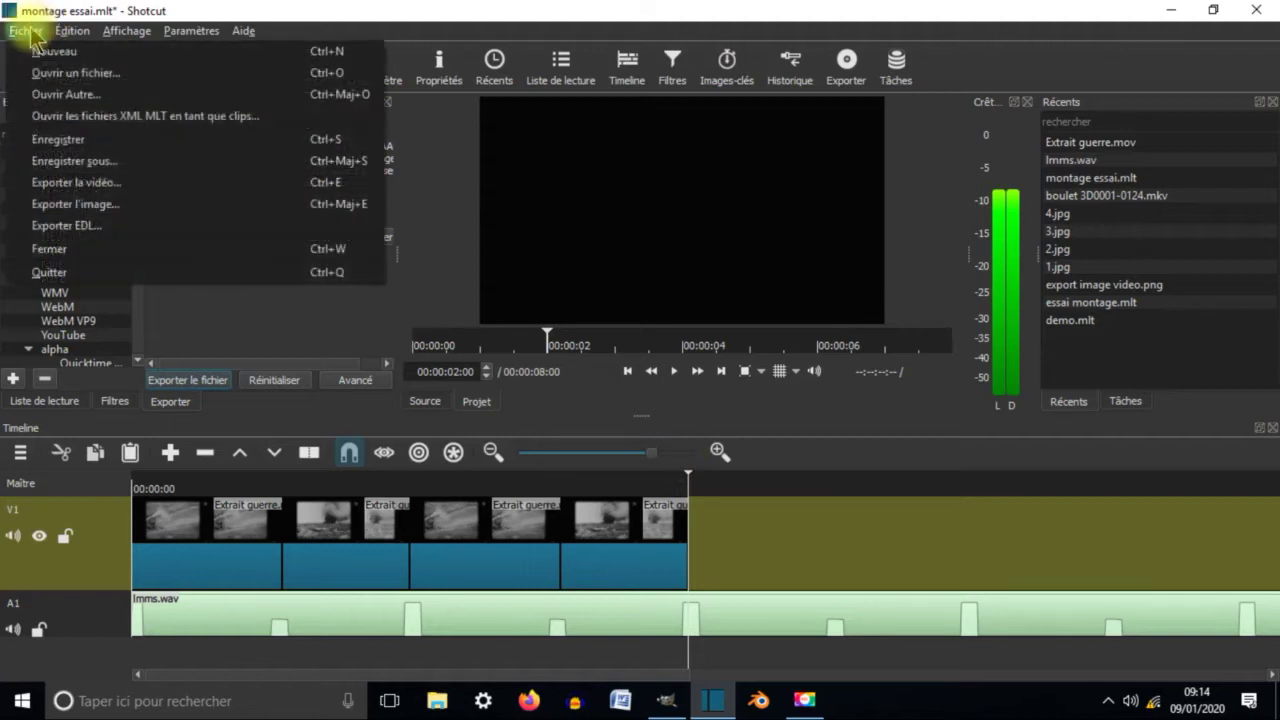
pyautogui.click(89, 136)
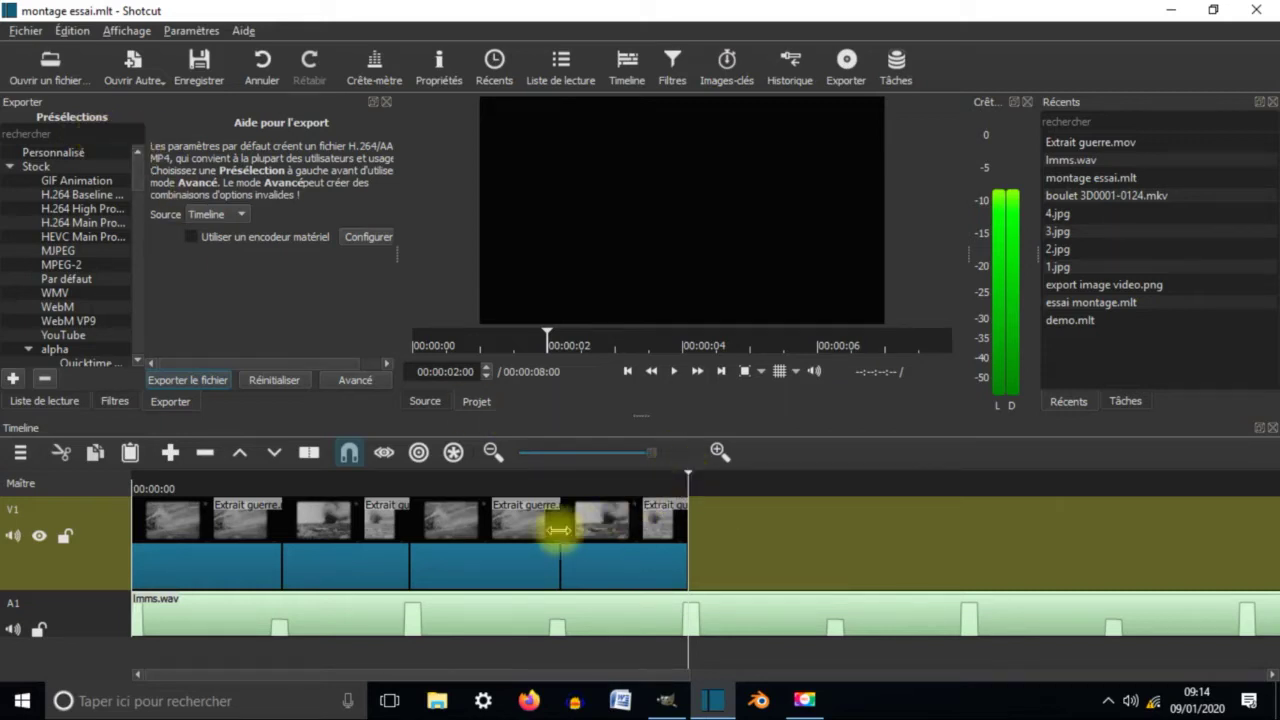
# Copy the third V1 clip and paste it at the playhead after the fourth clip.
pyautogui.click(513, 530)
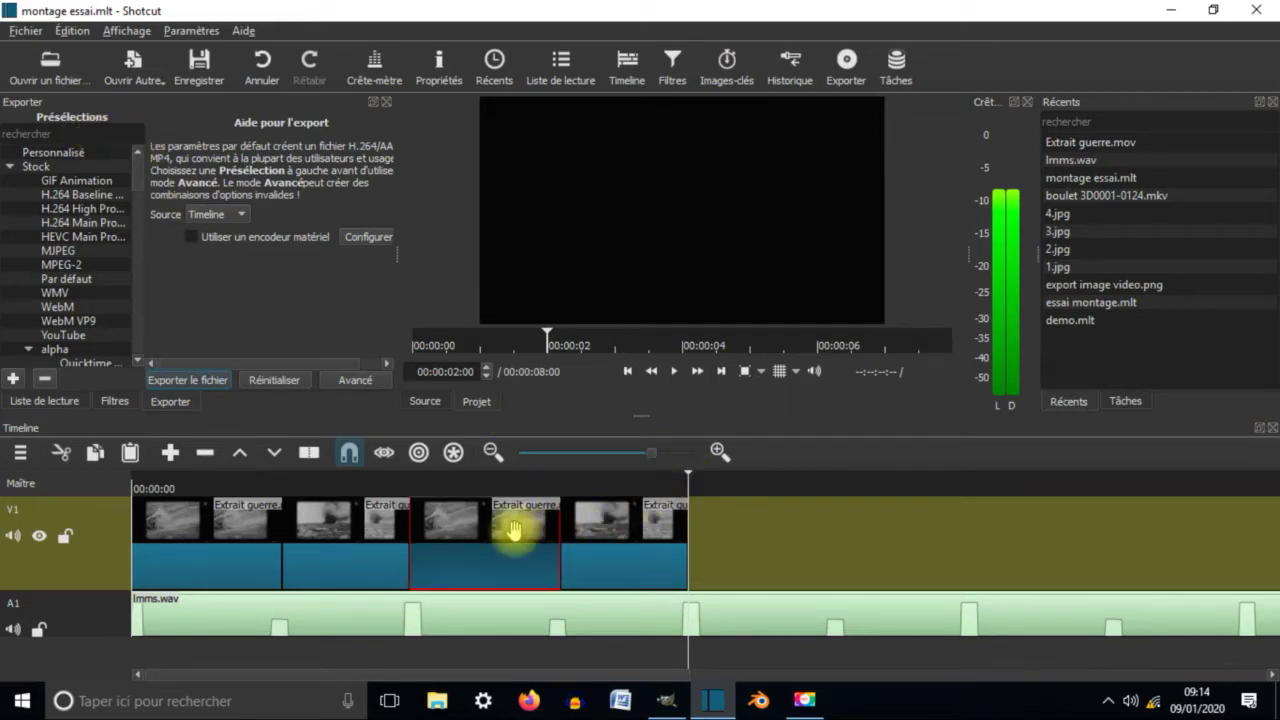
pyautogui.hotkey('ctrl', 'c')
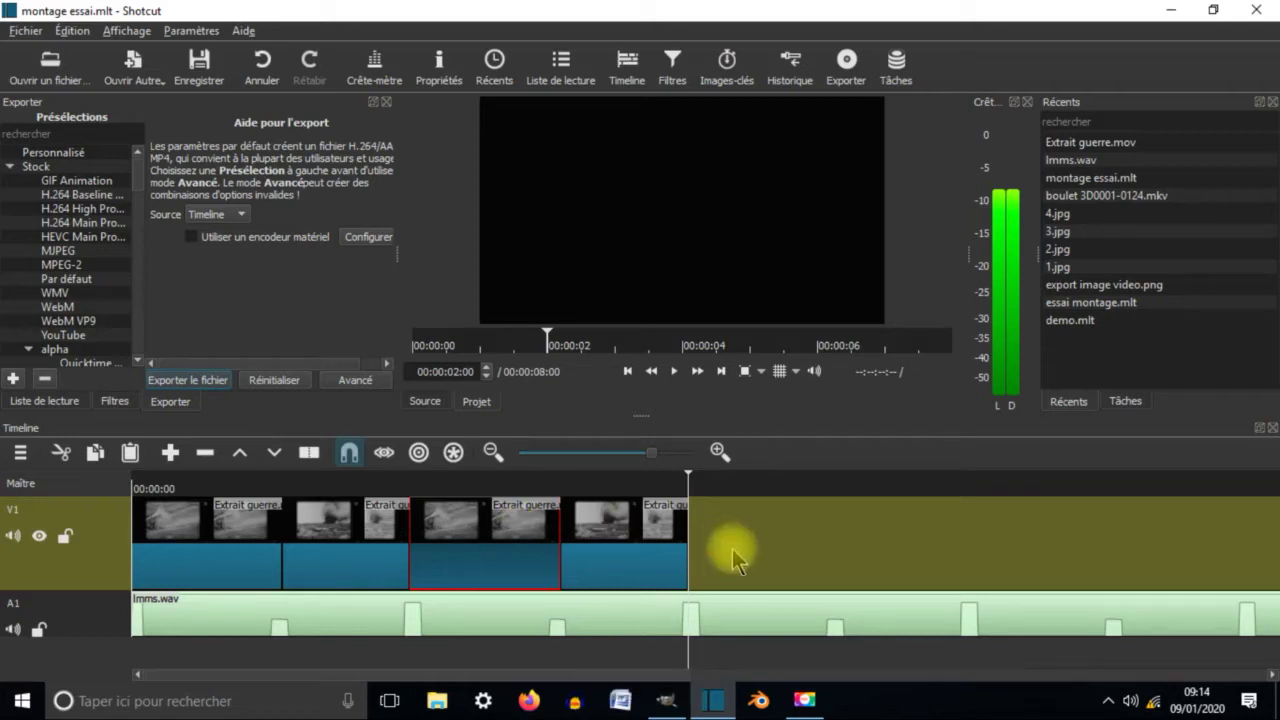
pyautogui.hotkey('ctrl', 'v')
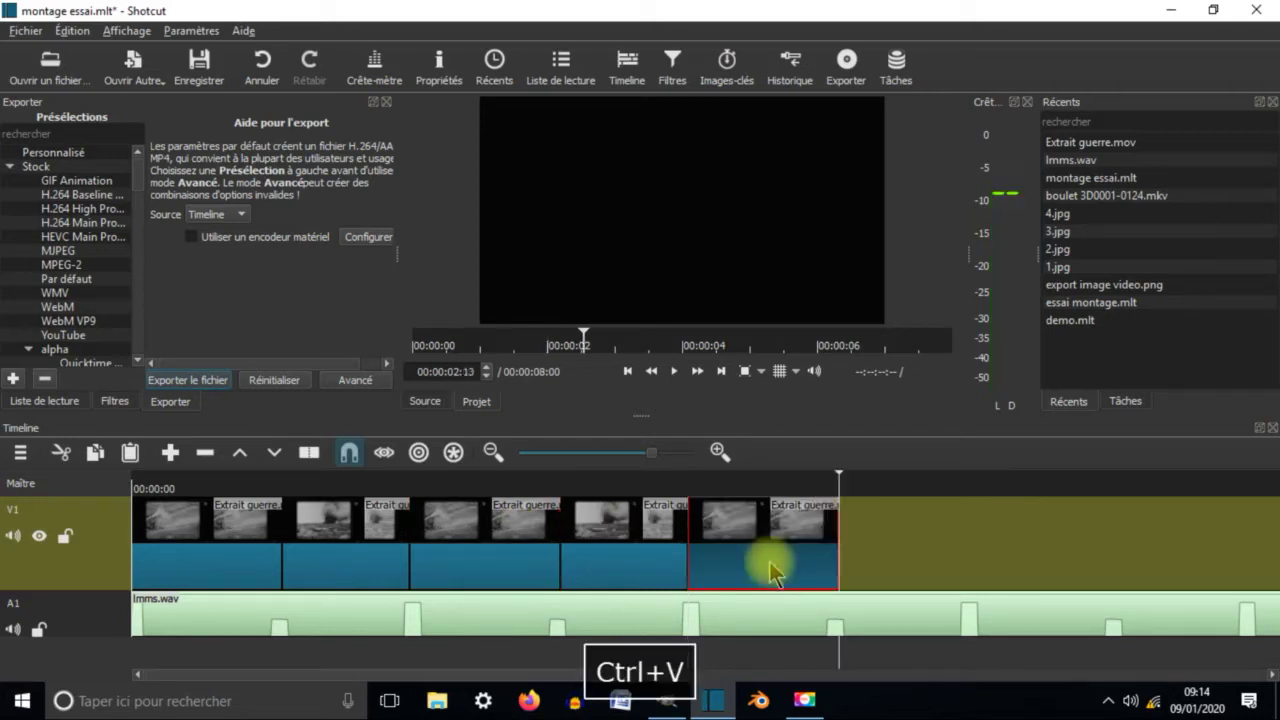
# Export the frame at 00:00:02:12 as a PNG image named "export image montage" in the montage essai folder.
pyautogui.click(817, 479)
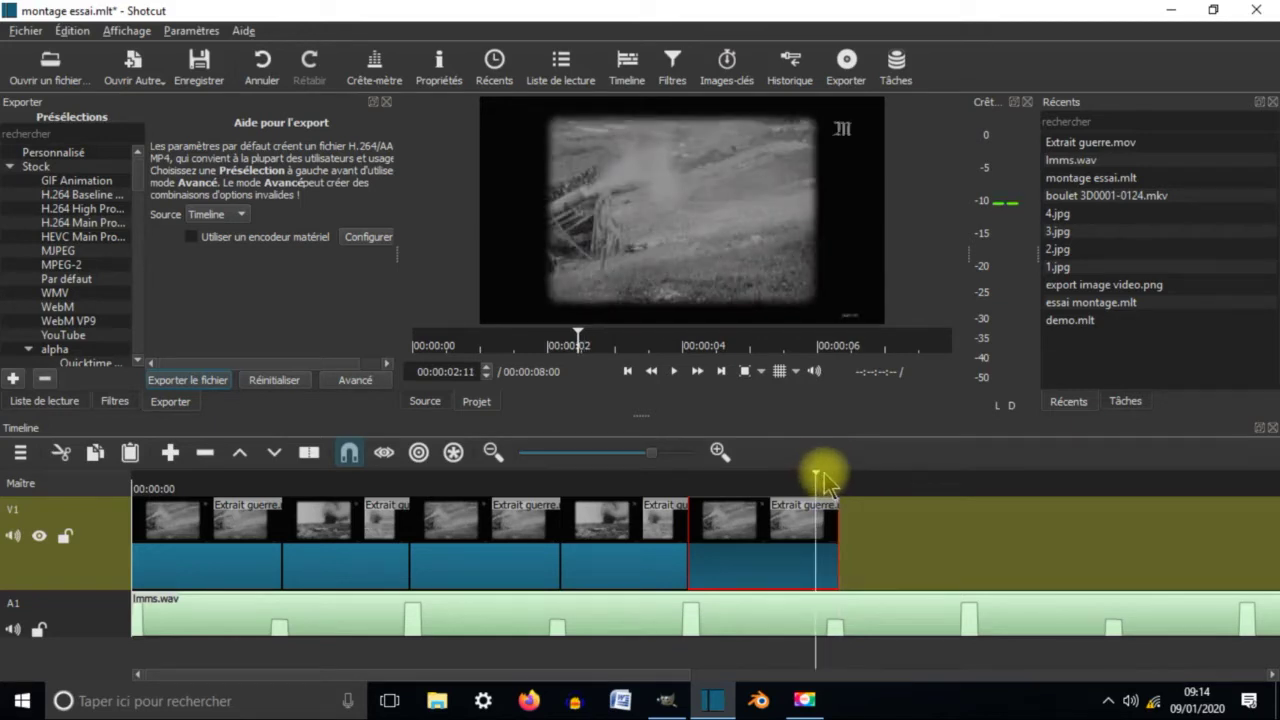
pyautogui.moveTo(822, 478); pyautogui.dragTo(830, 478)
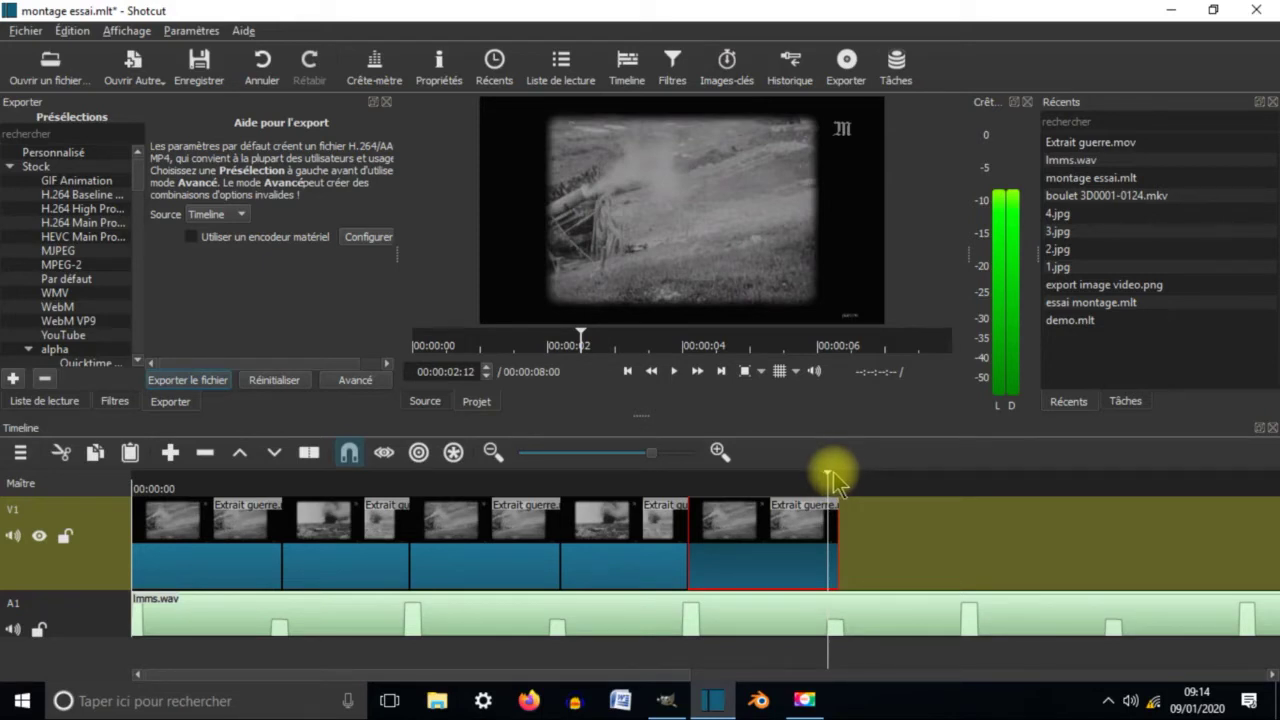
pyautogui.click(15, 42)
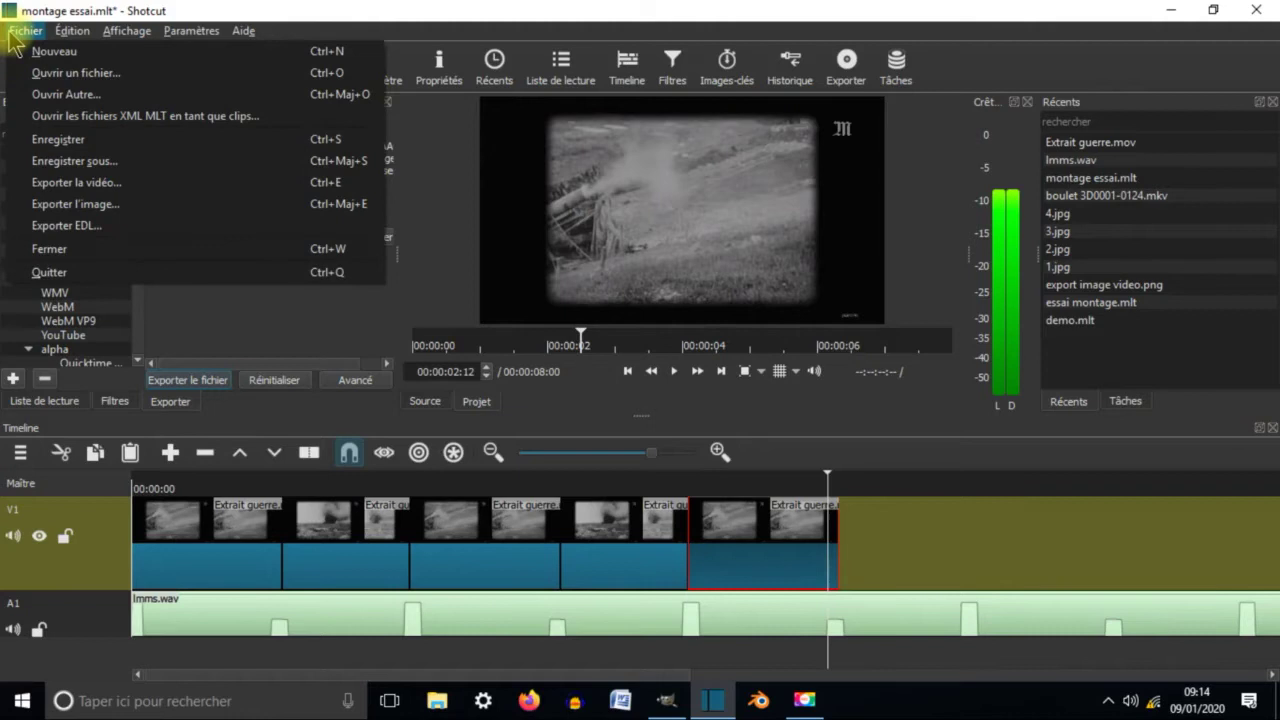
pyautogui.click(85, 206)
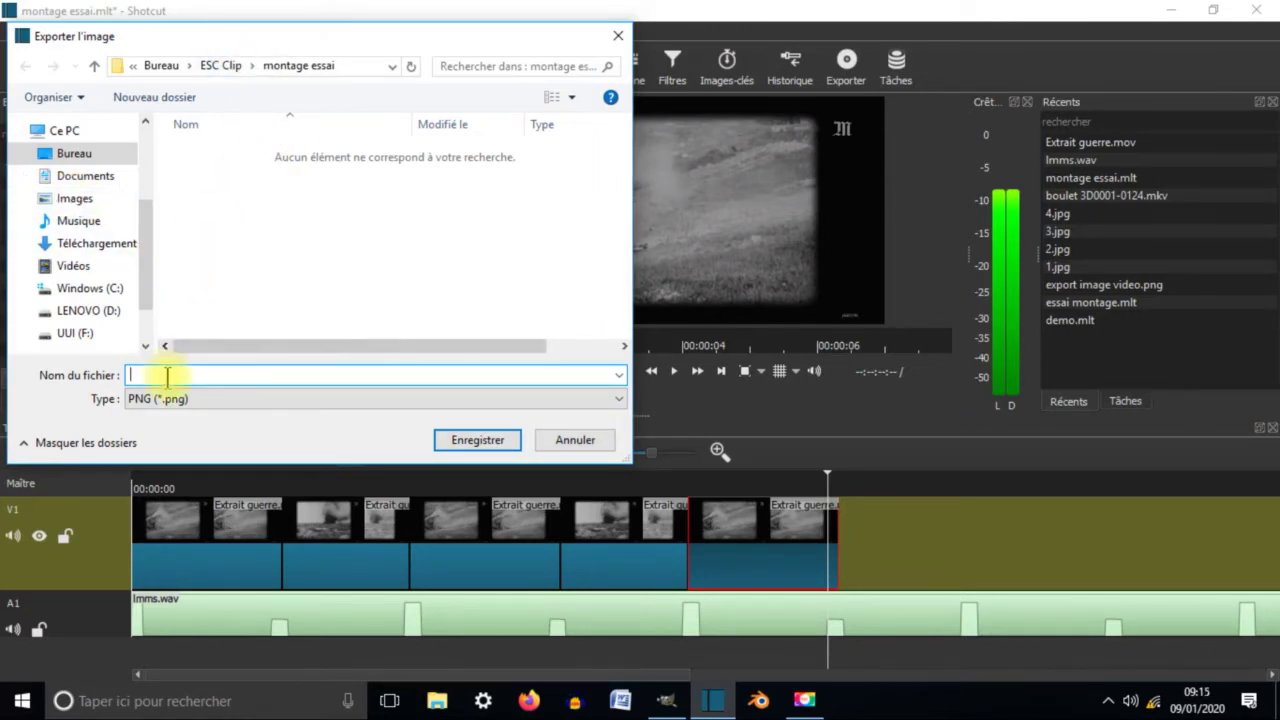
pyautogui.write('export image montage')
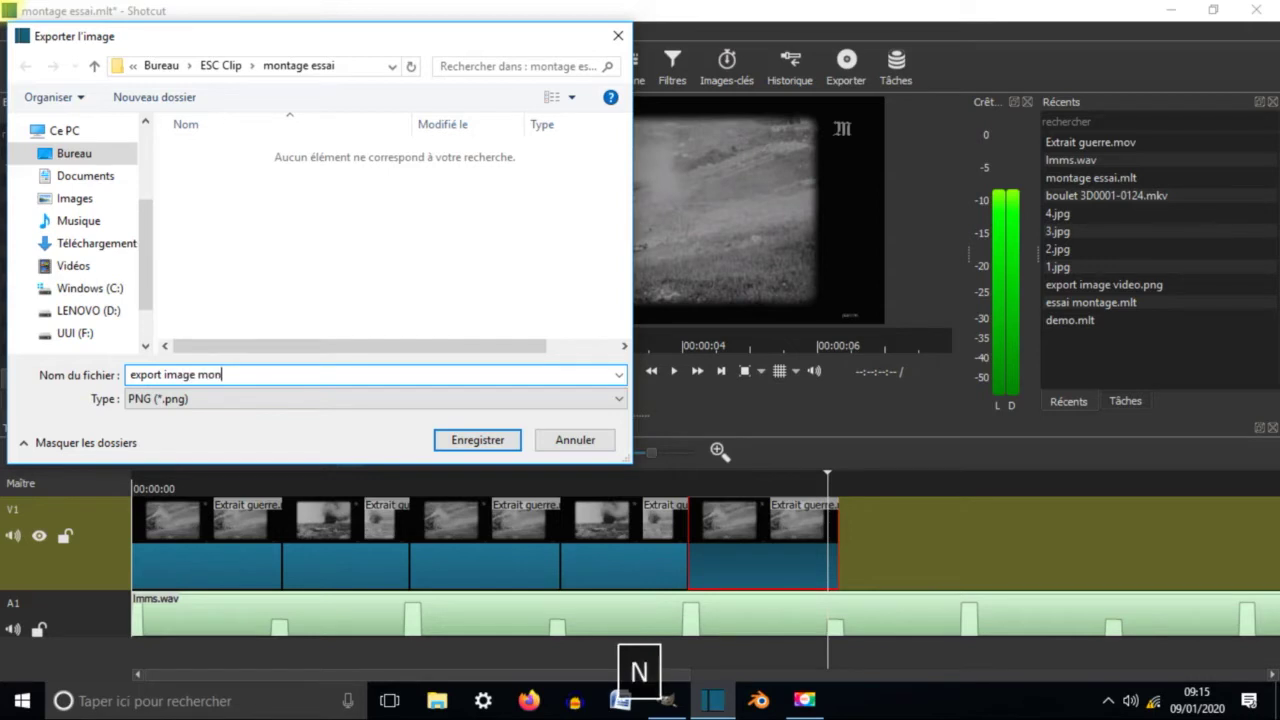
pyautogui.click(478, 442)
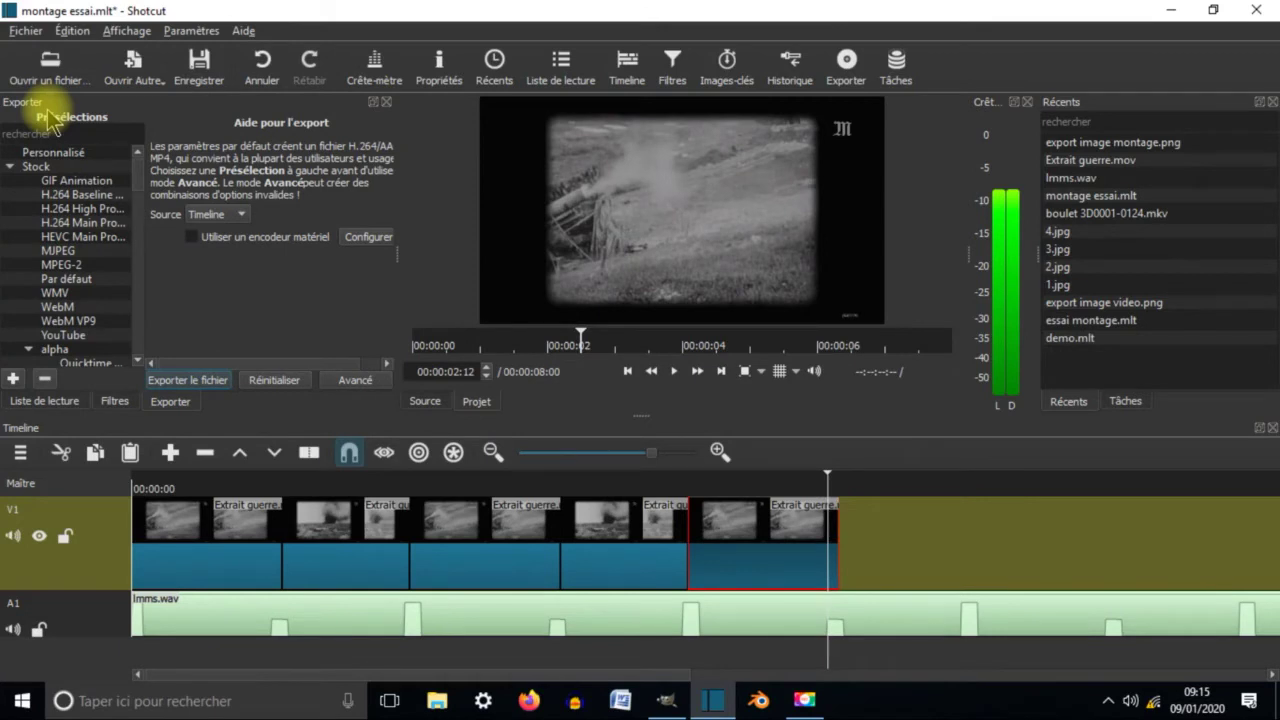
# Save the project, then switch to GIMP and restore its window from full-screen size.
pyautogui.hotkey('ctrl', 's')
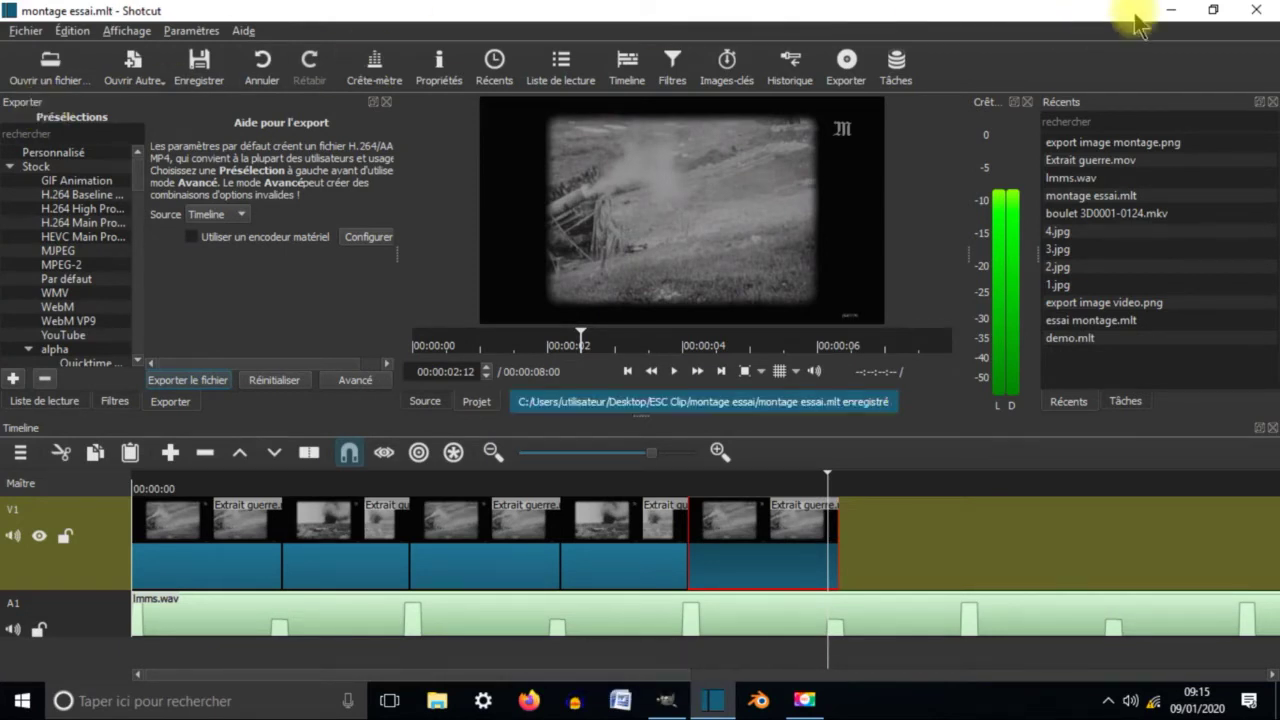
pyautogui.click(1176, 13)
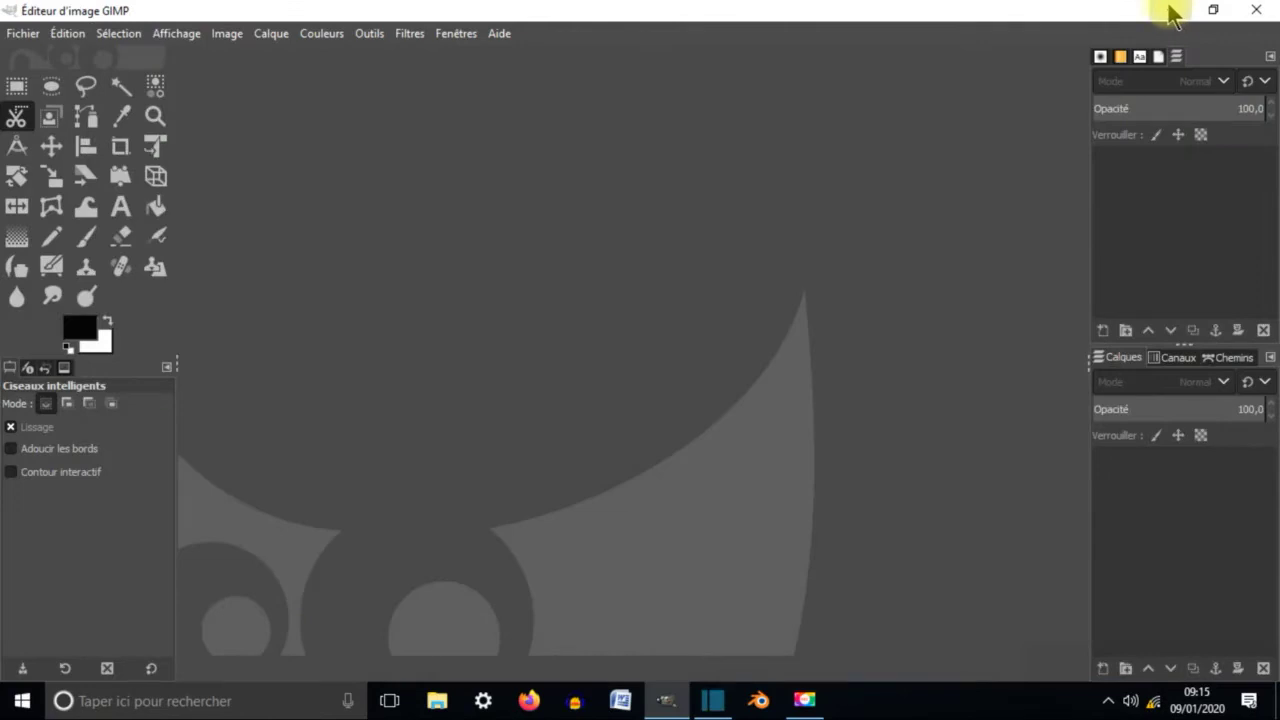
pyautogui.doubleClick(975, 10)
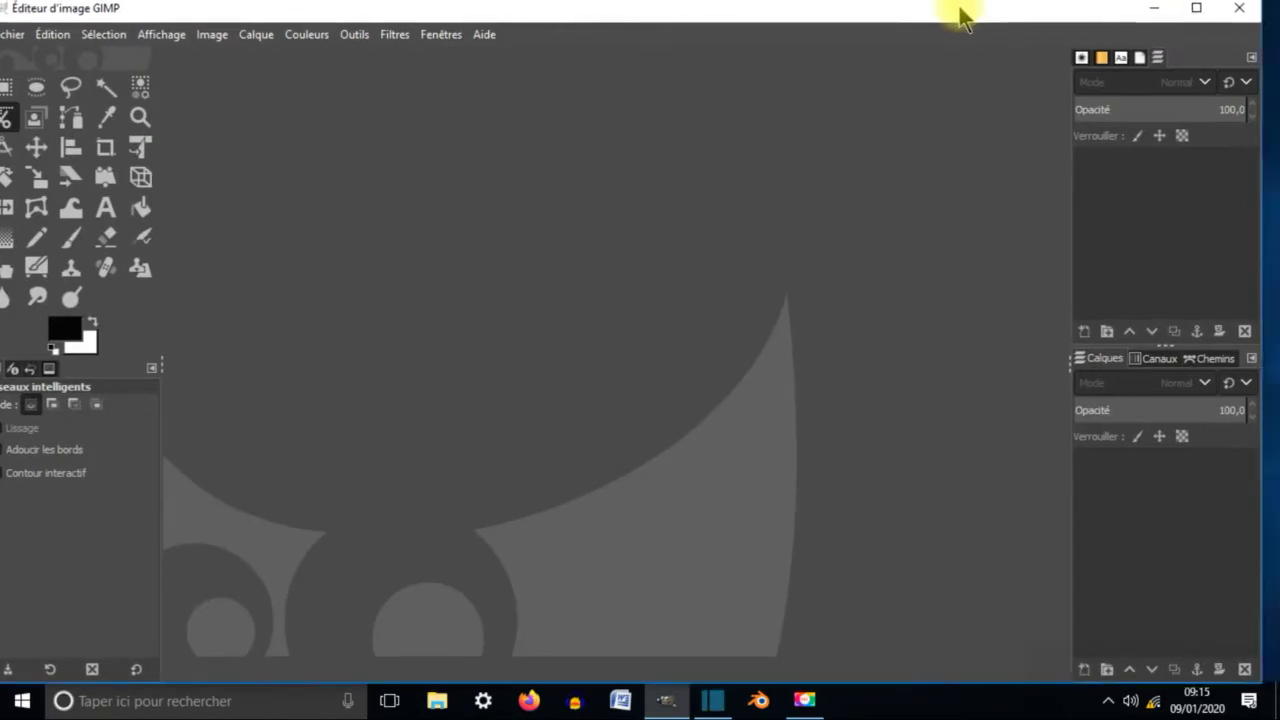
pyautogui.click(63, 41)
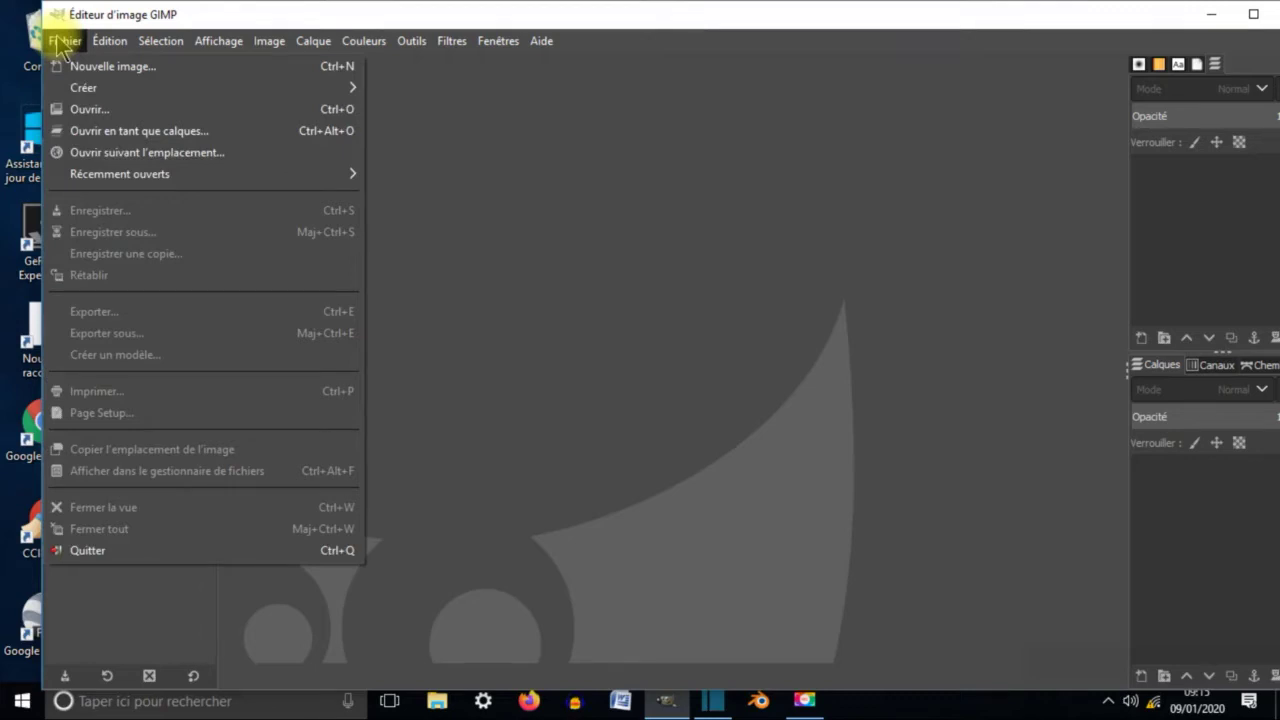
pyautogui.click(90, 108)
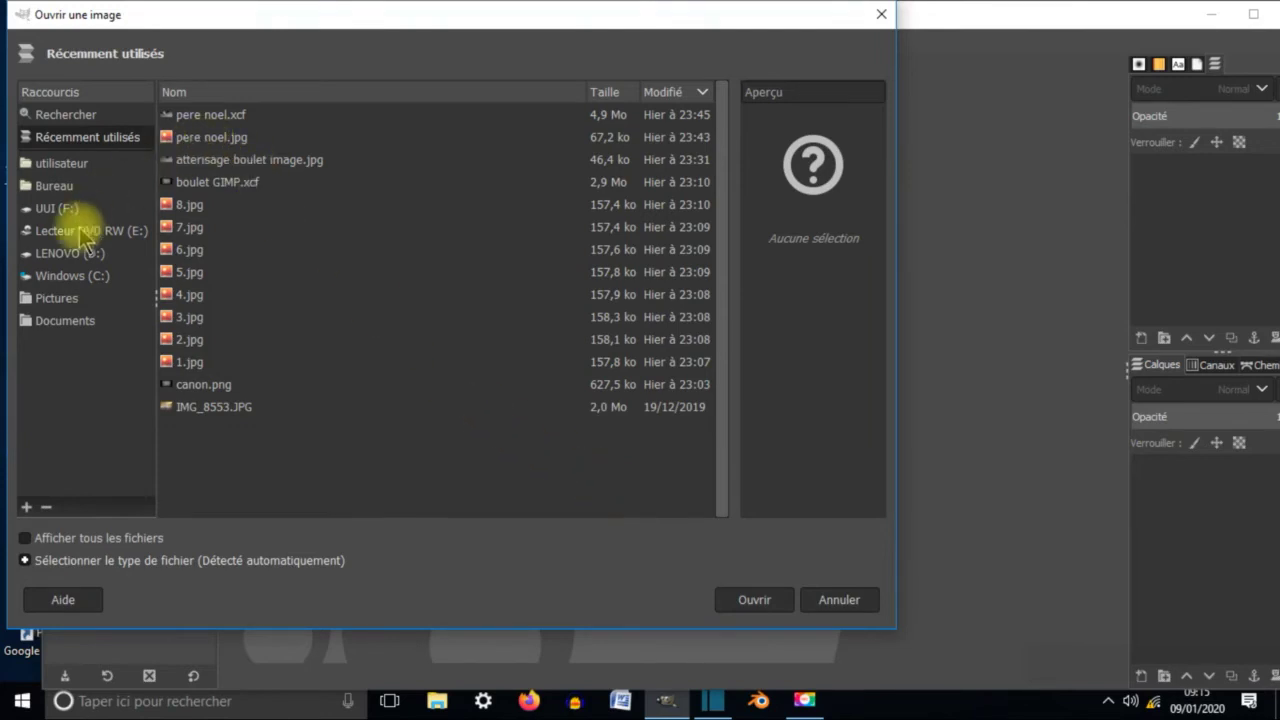
pyautogui.click(55, 184)
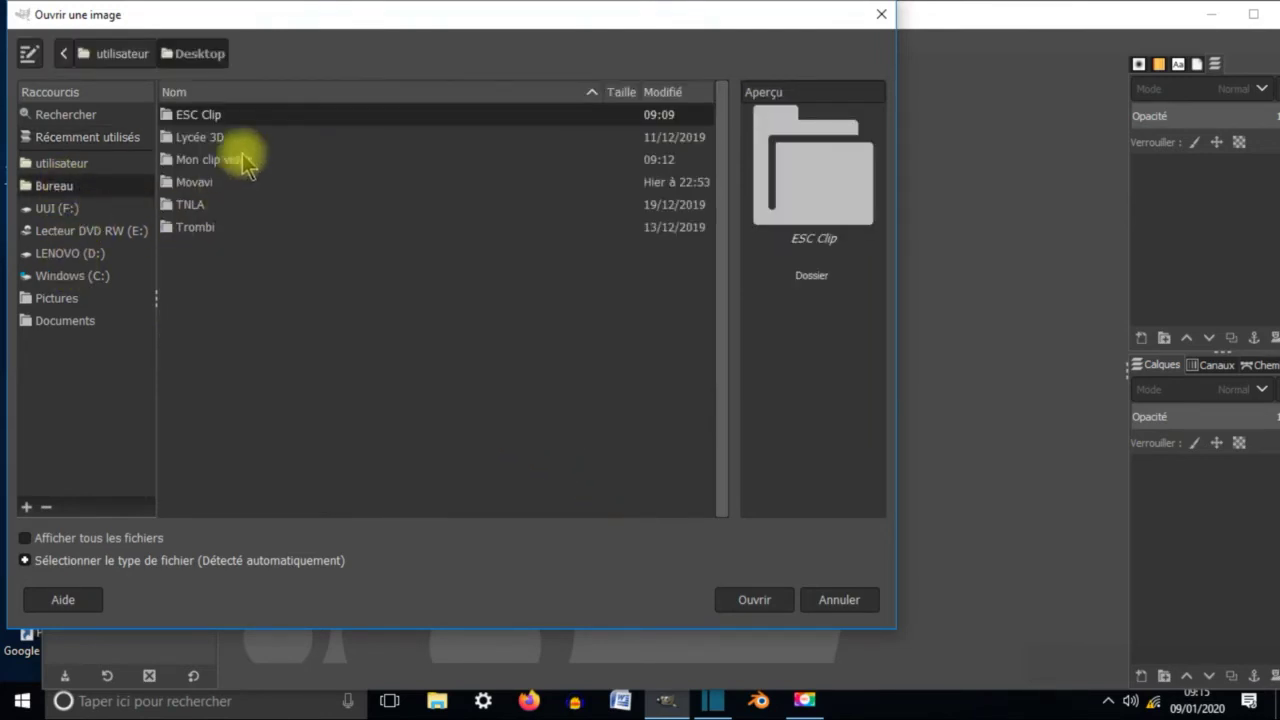
pyautogui.doubleClick(200, 115)
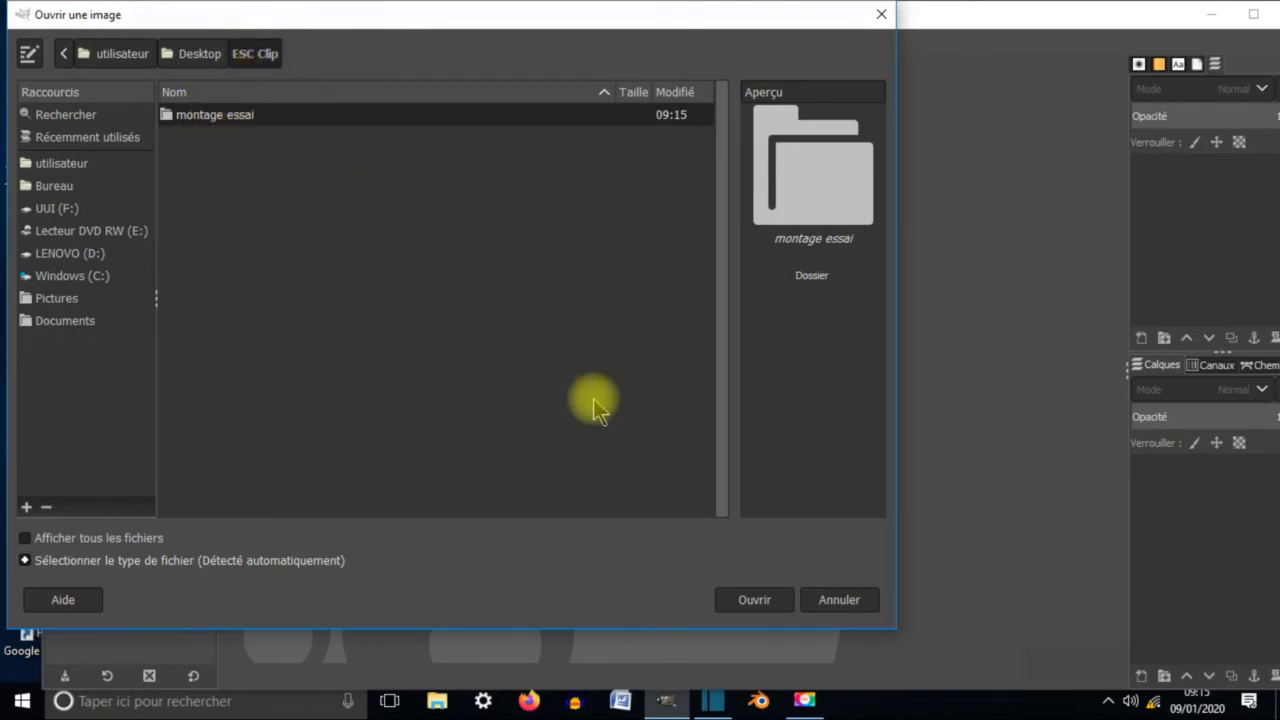
pyautogui.click(838, 600)
pyautogui.click(65, 41)
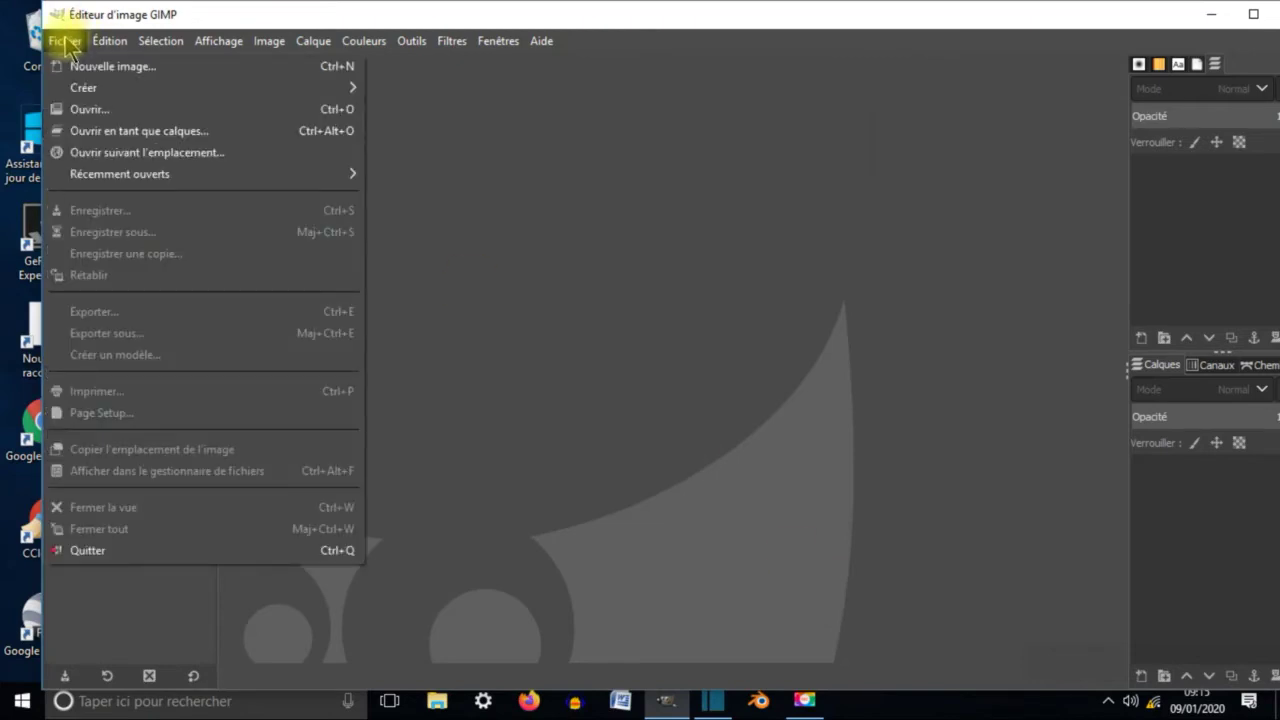
pyautogui.click(65, 41)
pyautogui.click(65, 41)
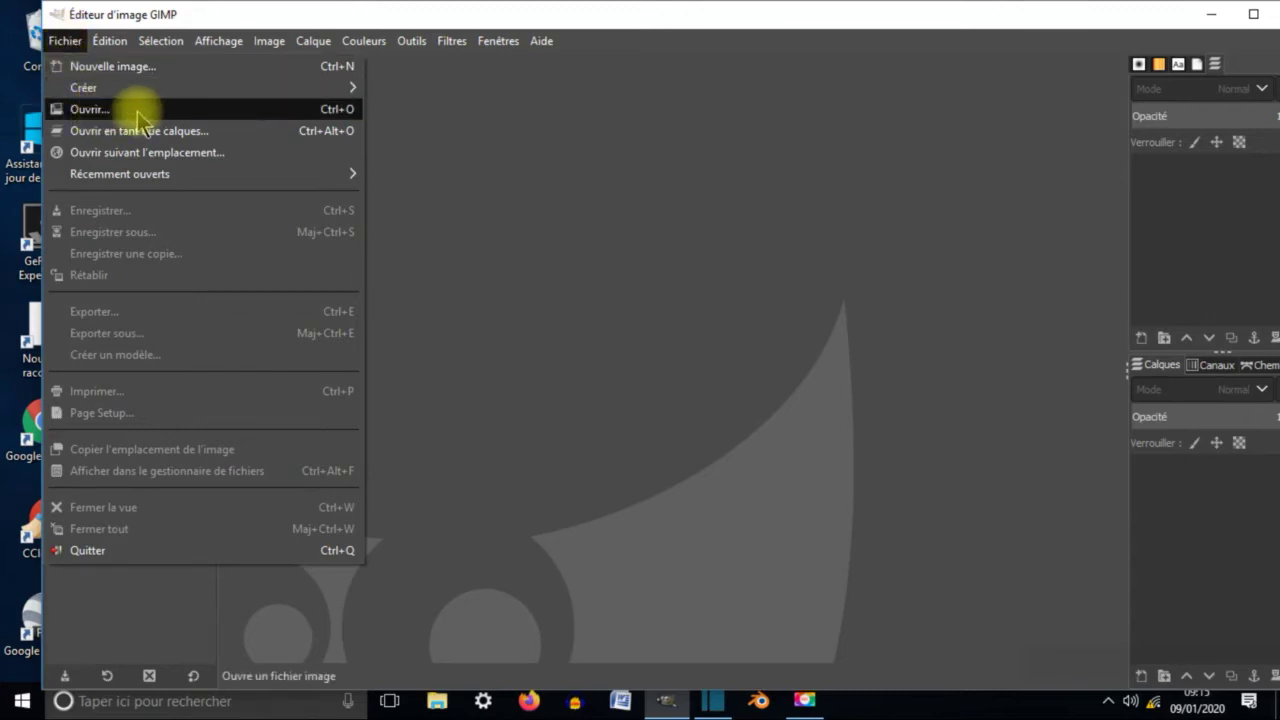
pyautogui.click(213, 112)
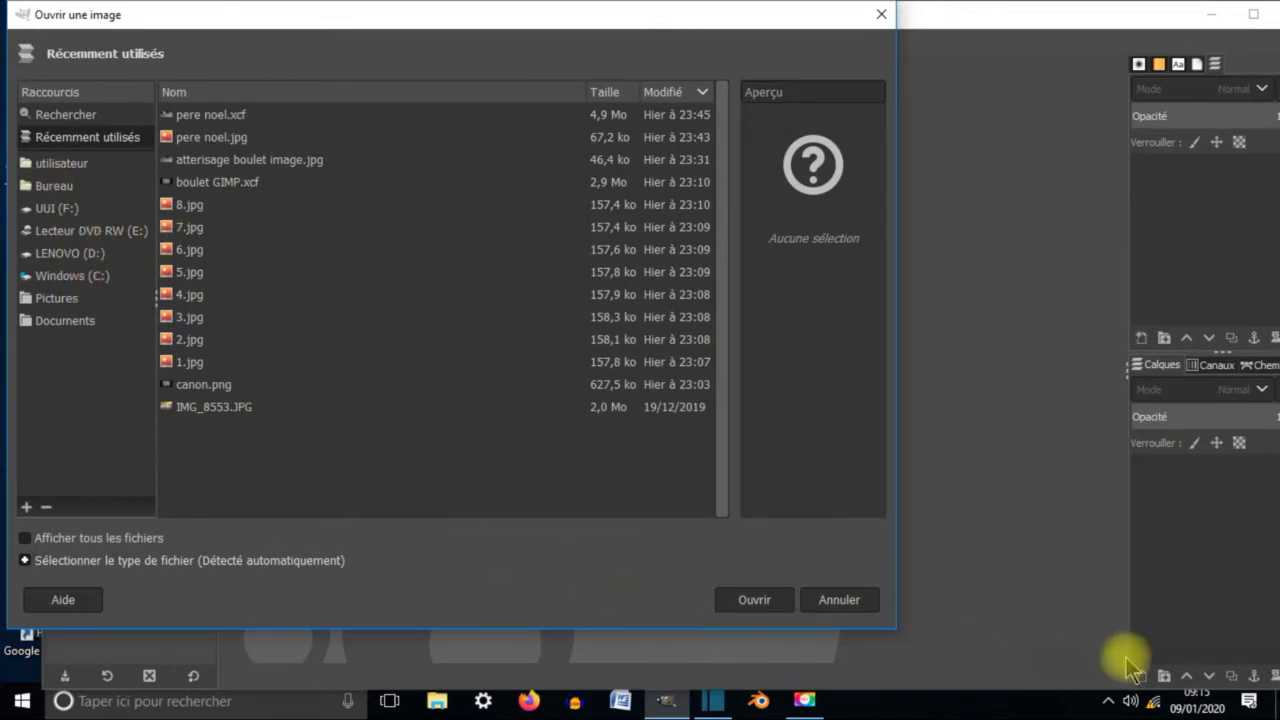
pyautogui.press('Escape')
# Review the width and height settings offered for a new image and cancel without creating it.
pyautogui.click(72, 41)
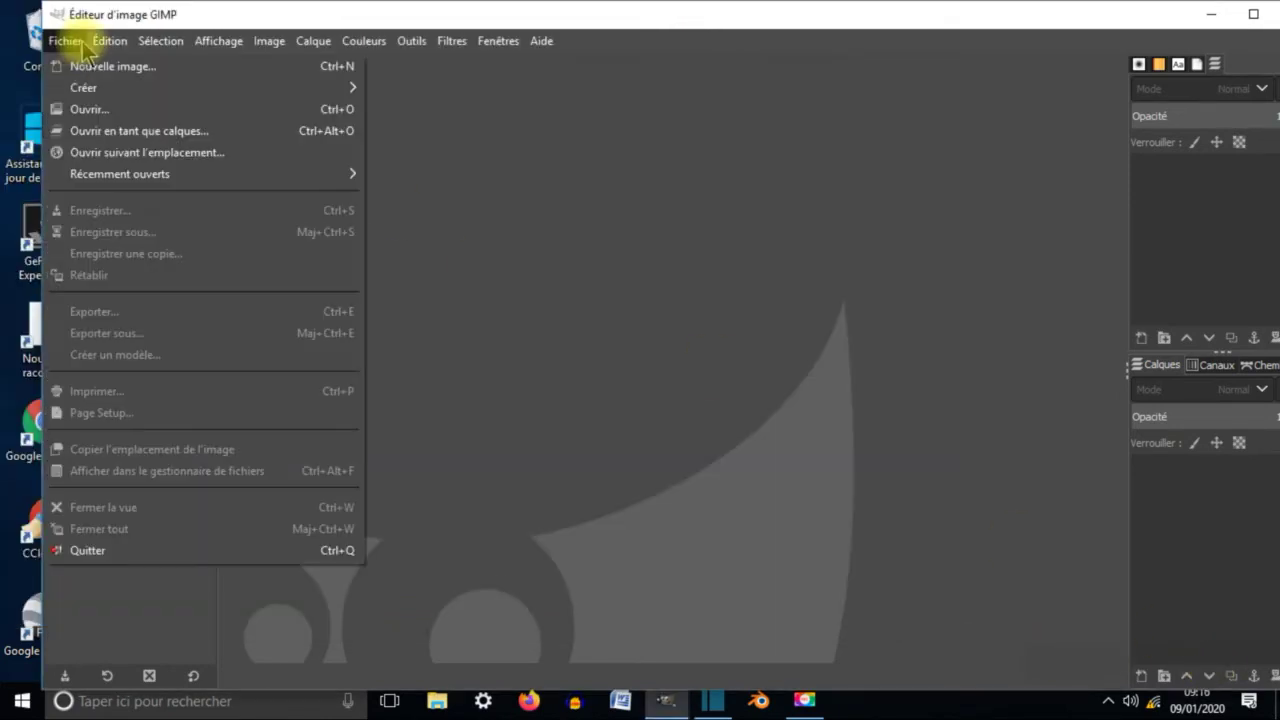
pyautogui.click(90, 66)
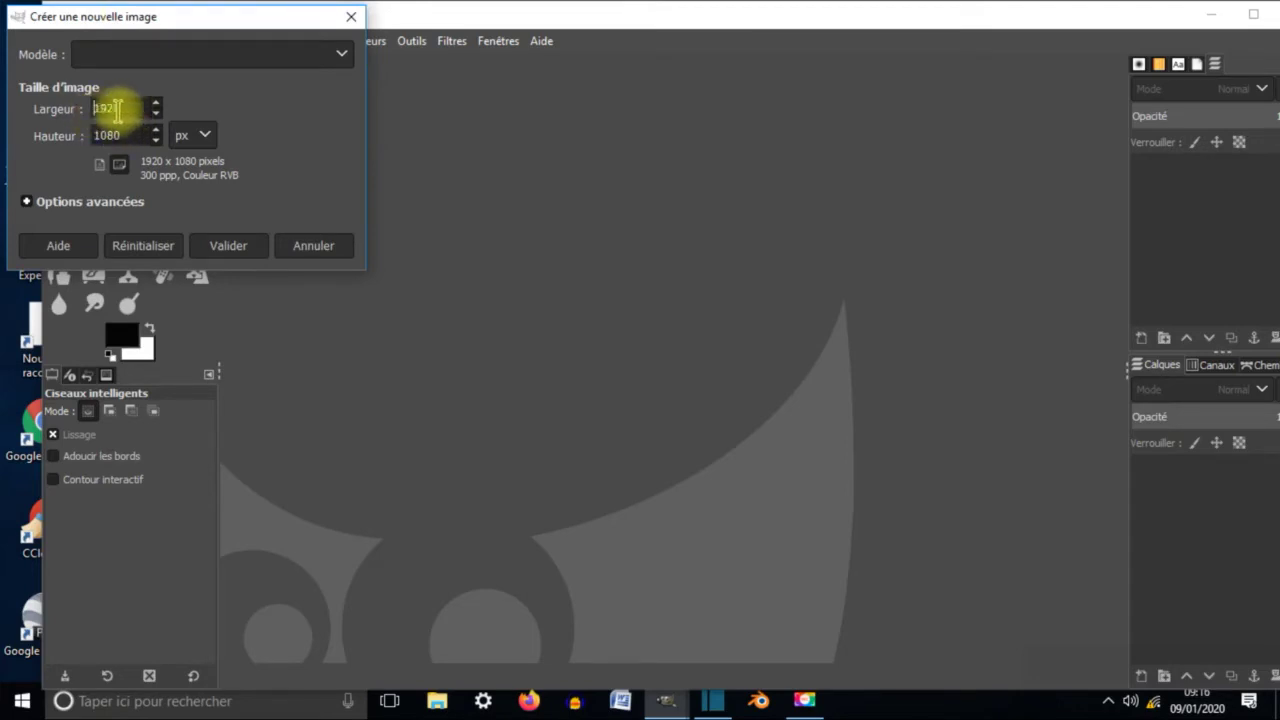
pyautogui.doubleClick(96, 136)
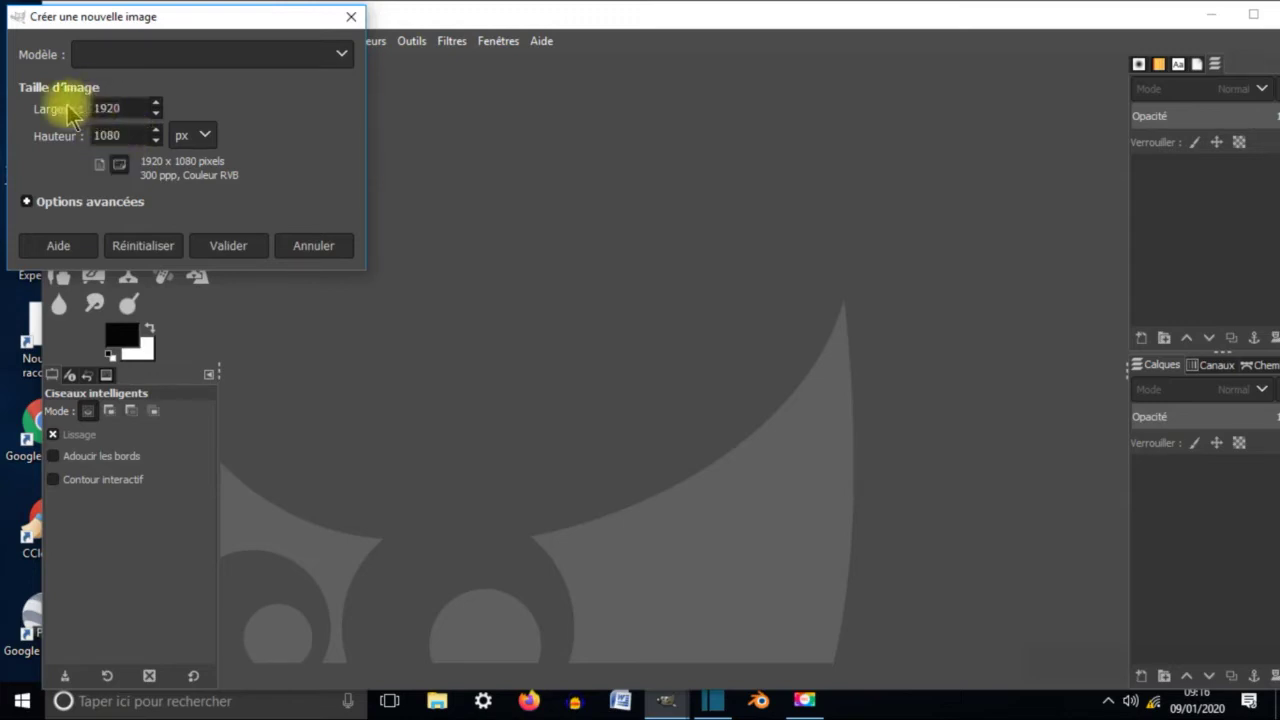
pyautogui.doubleClick(112, 108)
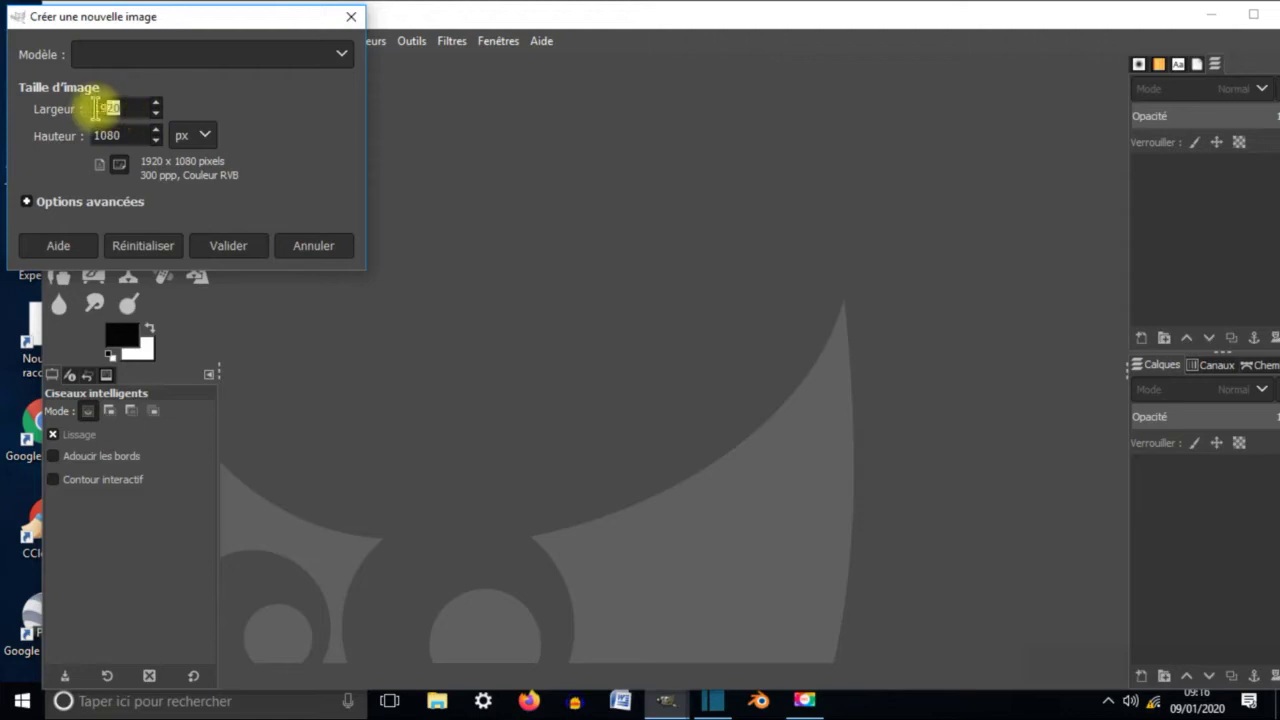
pyautogui.doubleClick(125, 136)
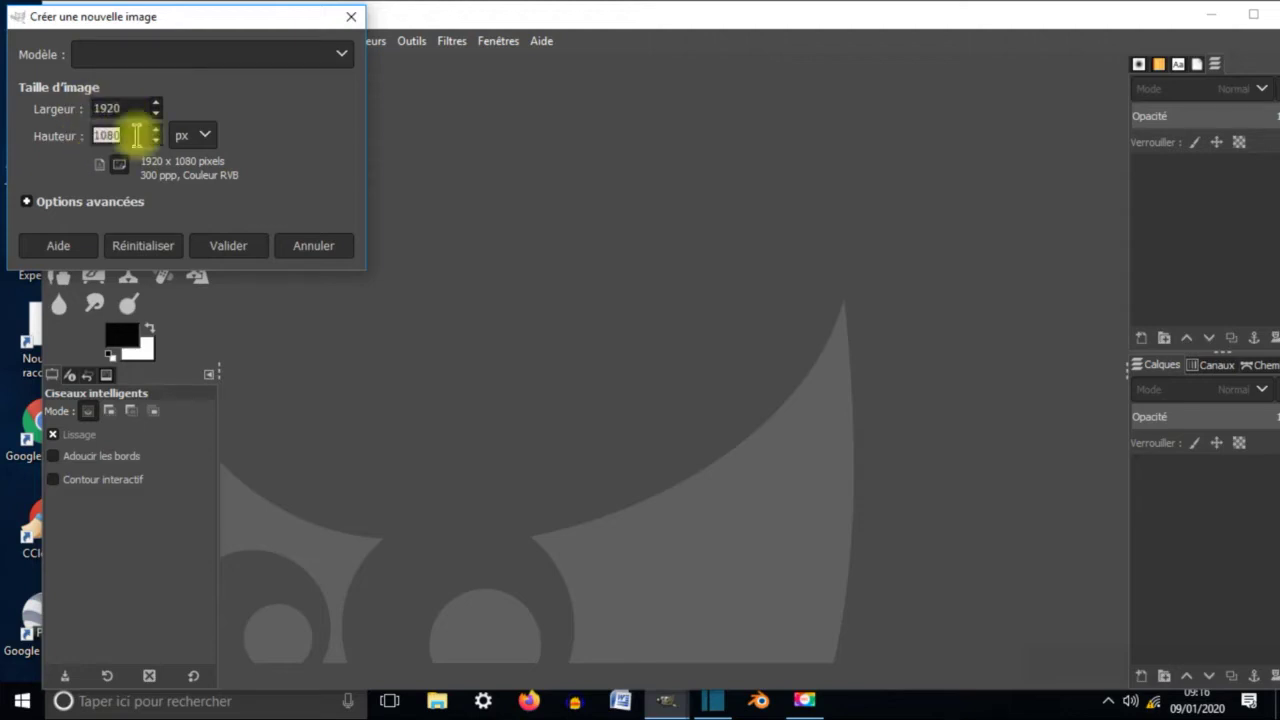
pyautogui.click(305, 252)
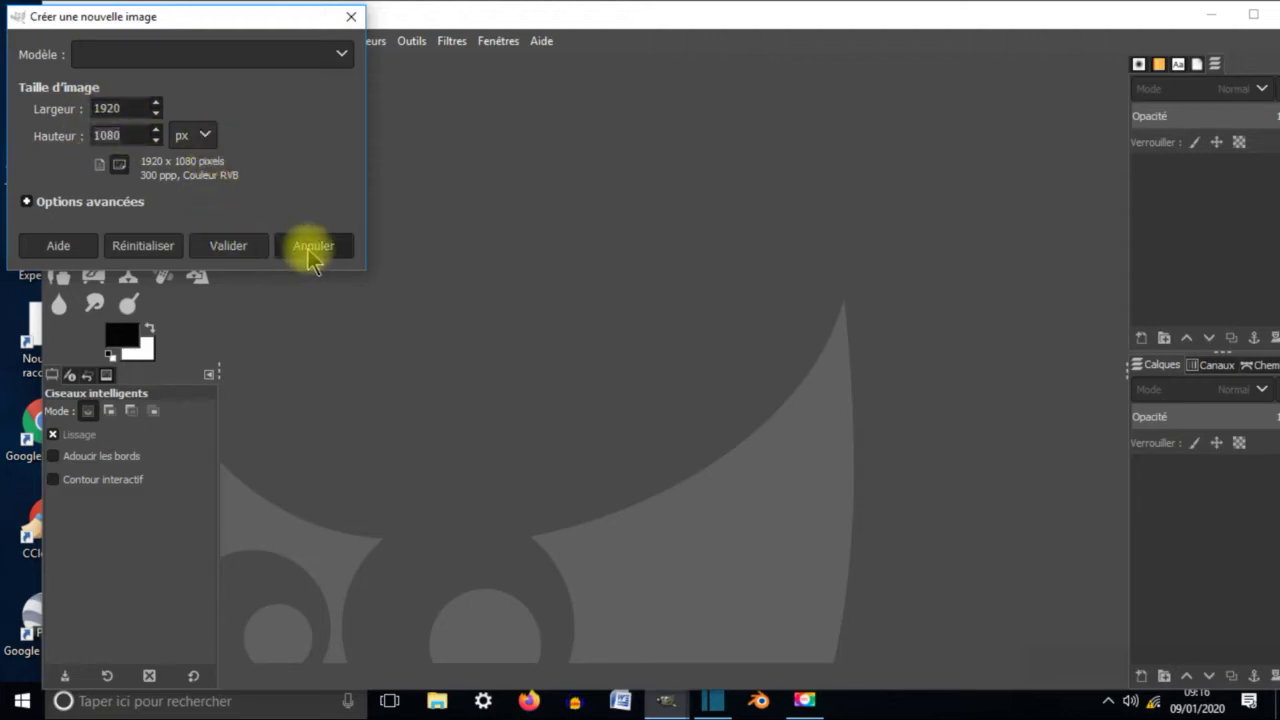
# Open "export image montage.png" from the montage essai folder inside ESC Clip on the desktop.
pyautogui.click(63, 41)
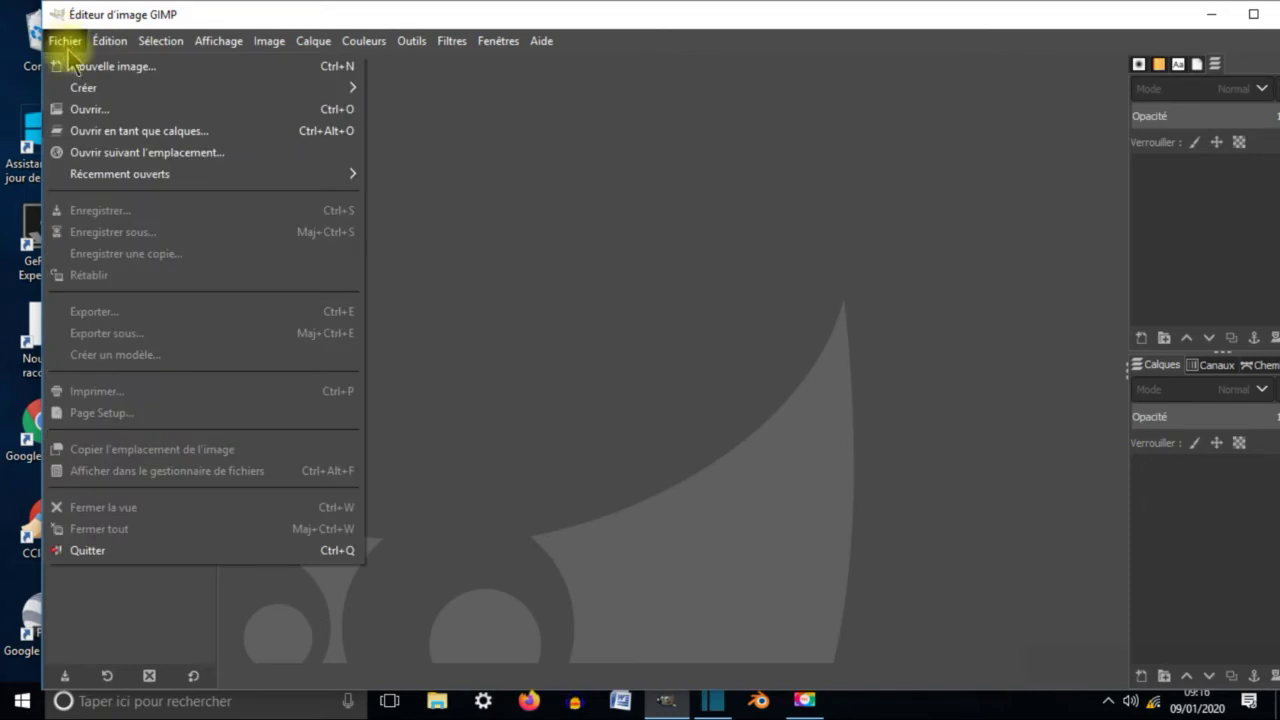
pyautogui.click(88, 108)
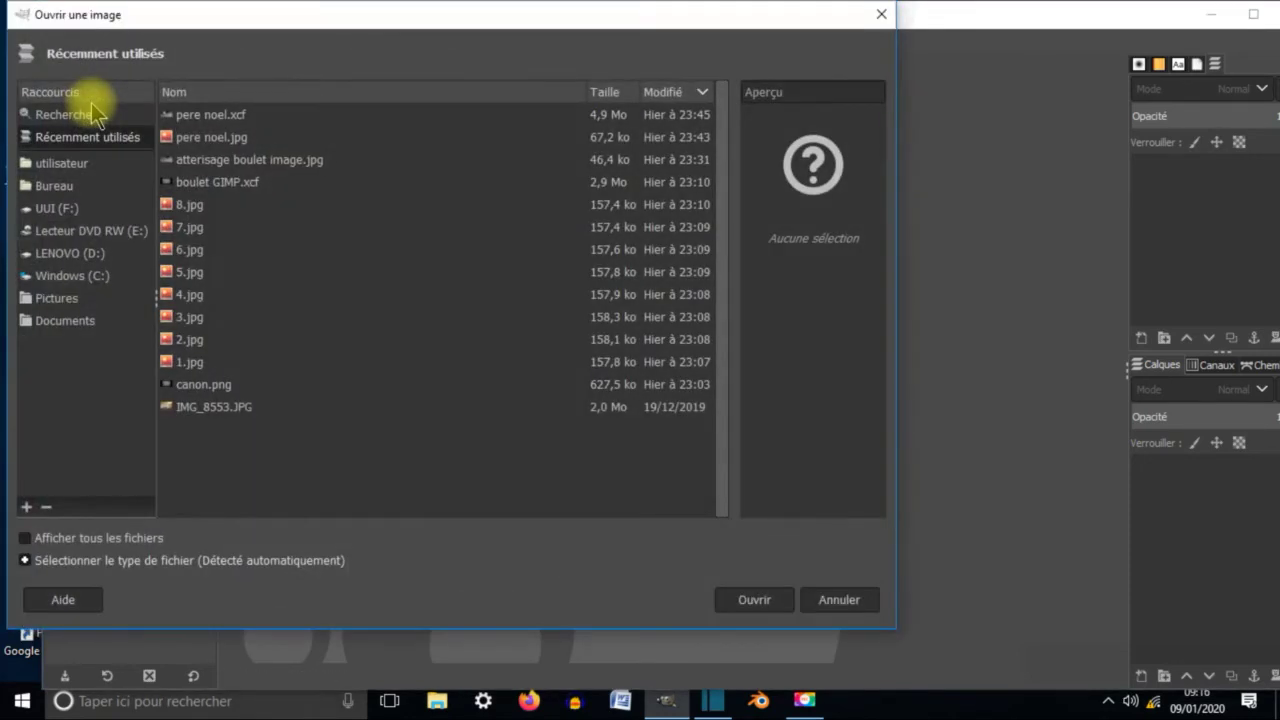
pyautogui.click(54, 186)
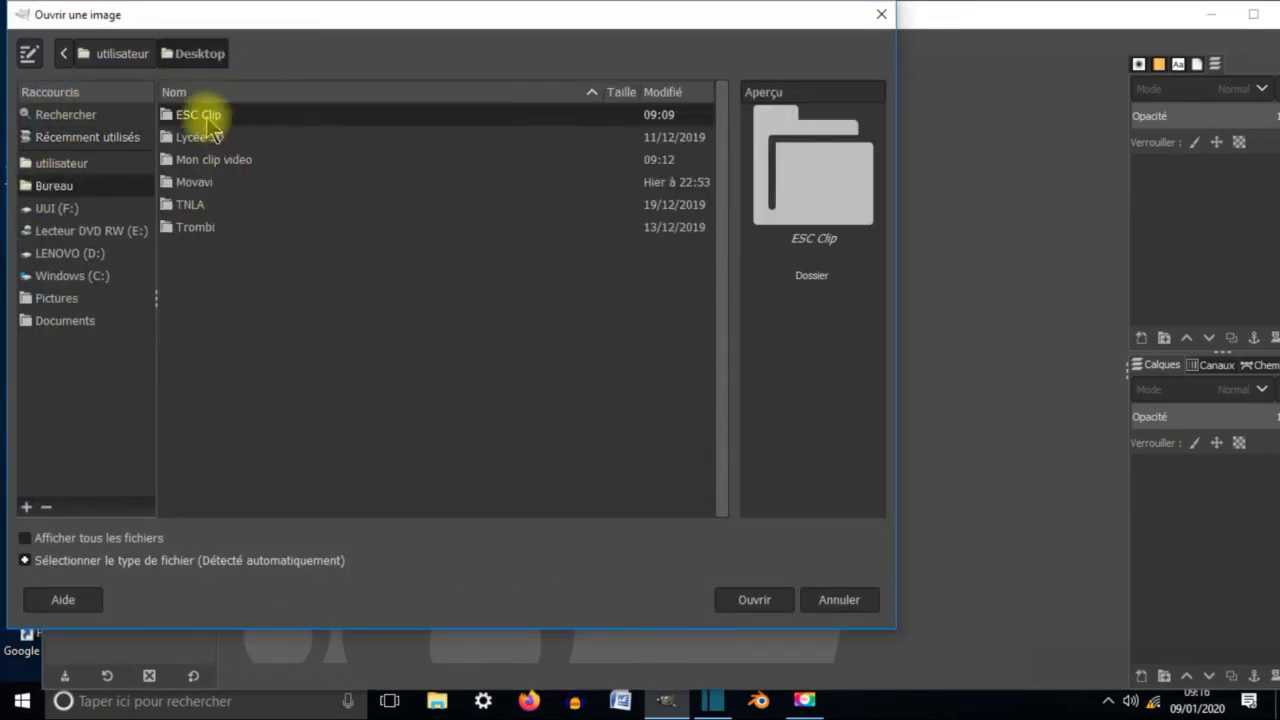
pyautogui.doubleClick(205, 116)
pyautogui.doubleClick(207, 116)
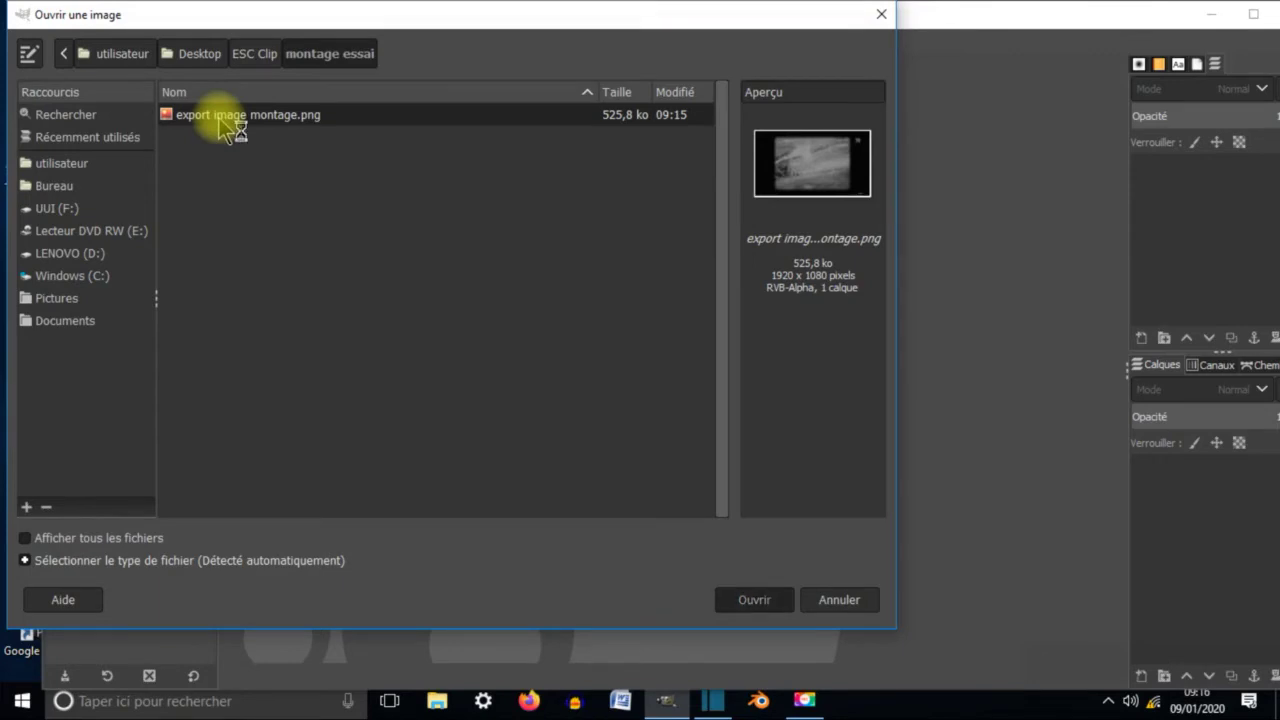
pyautogui.doubleClick(230, 120)
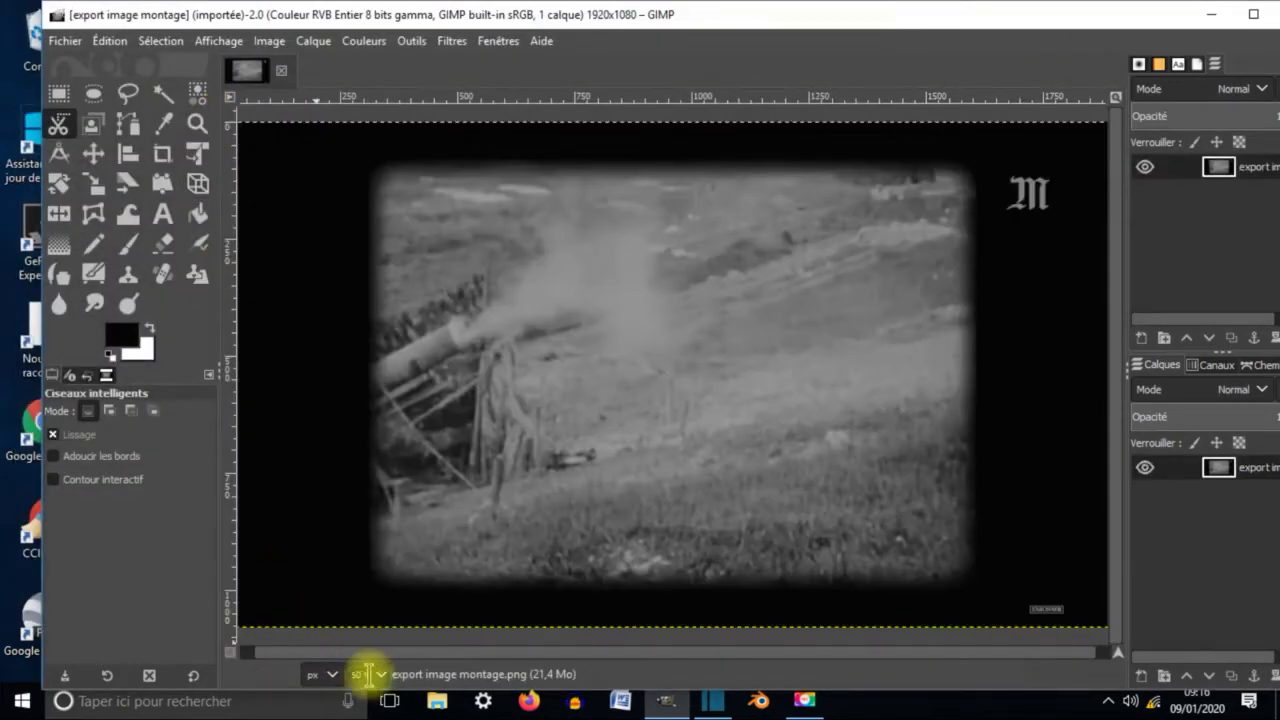
# Zoom the image out to 25 % and shift the GIMP window so its layers dock is fully in view.
pyautogui.click(368, 675)
pyautogui.click(371, 622)
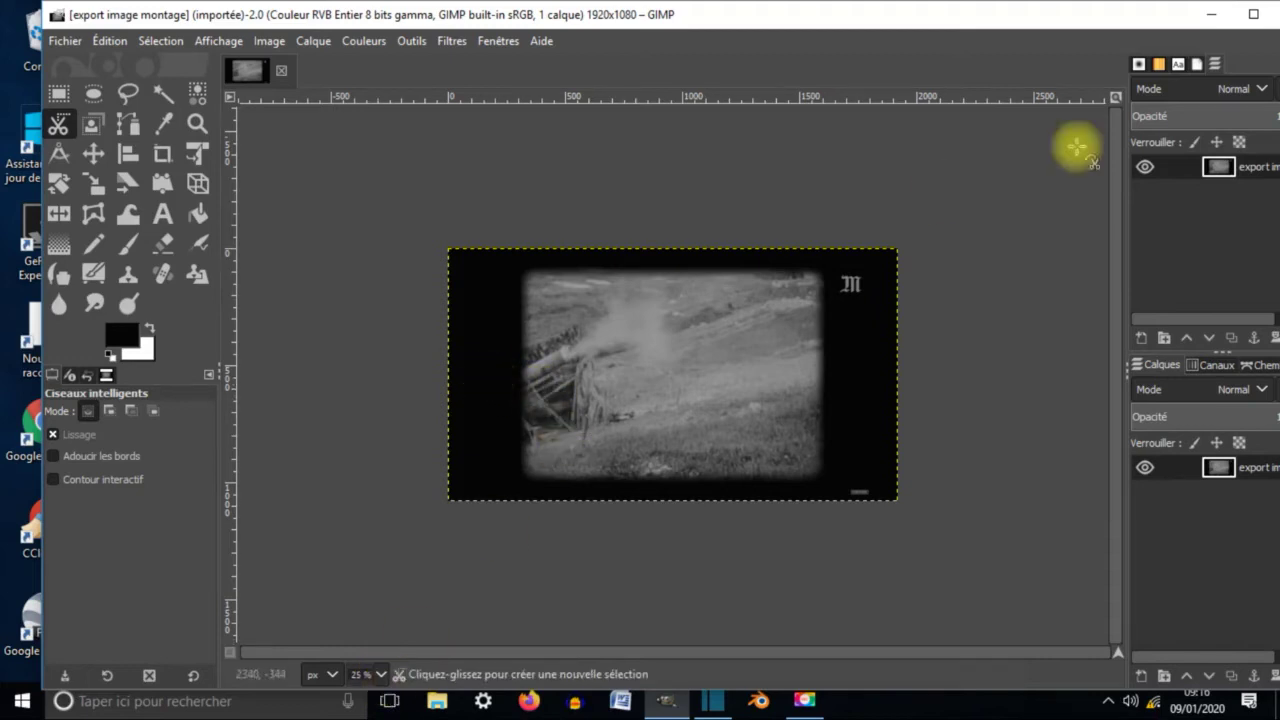
pyautogui.moveTo(1133, 30); pyautogui.dragTo(1051, 30)
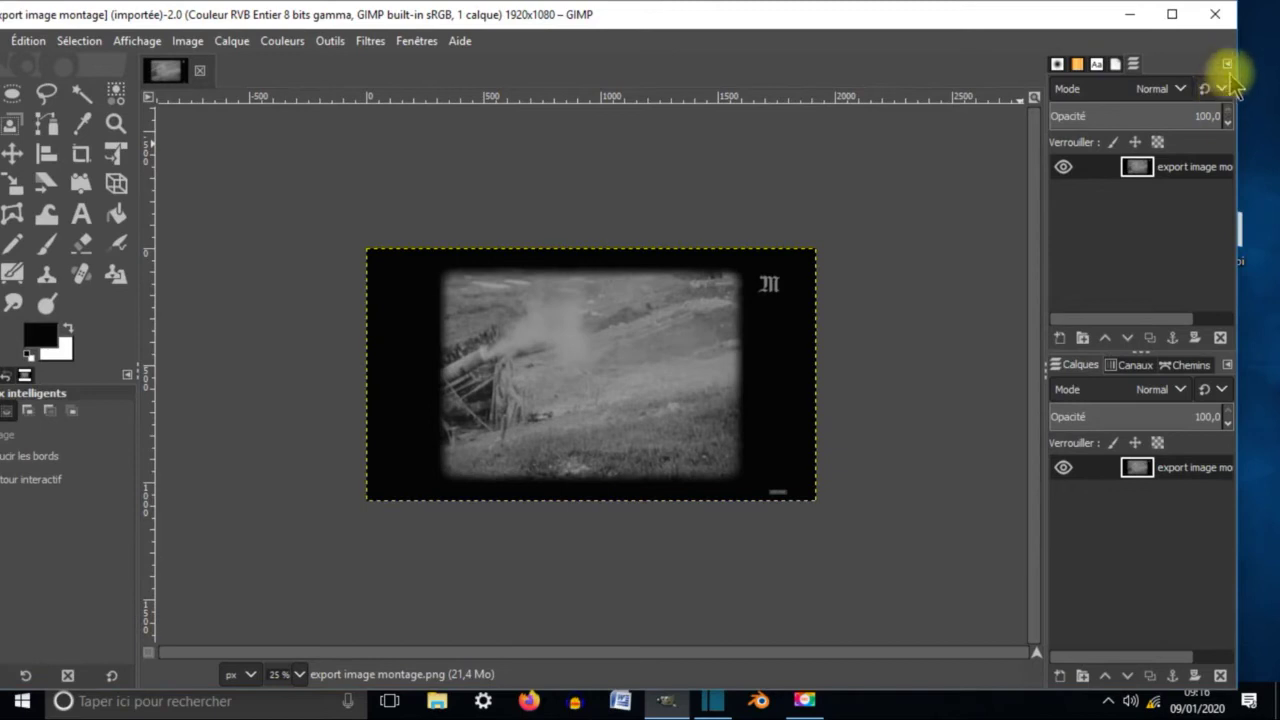
# Add Layers (Calques) and Undo History (Historique d'annulation) dialogs to the upper dock, and show the layers list again.
pyautogui.click(1227, 65)
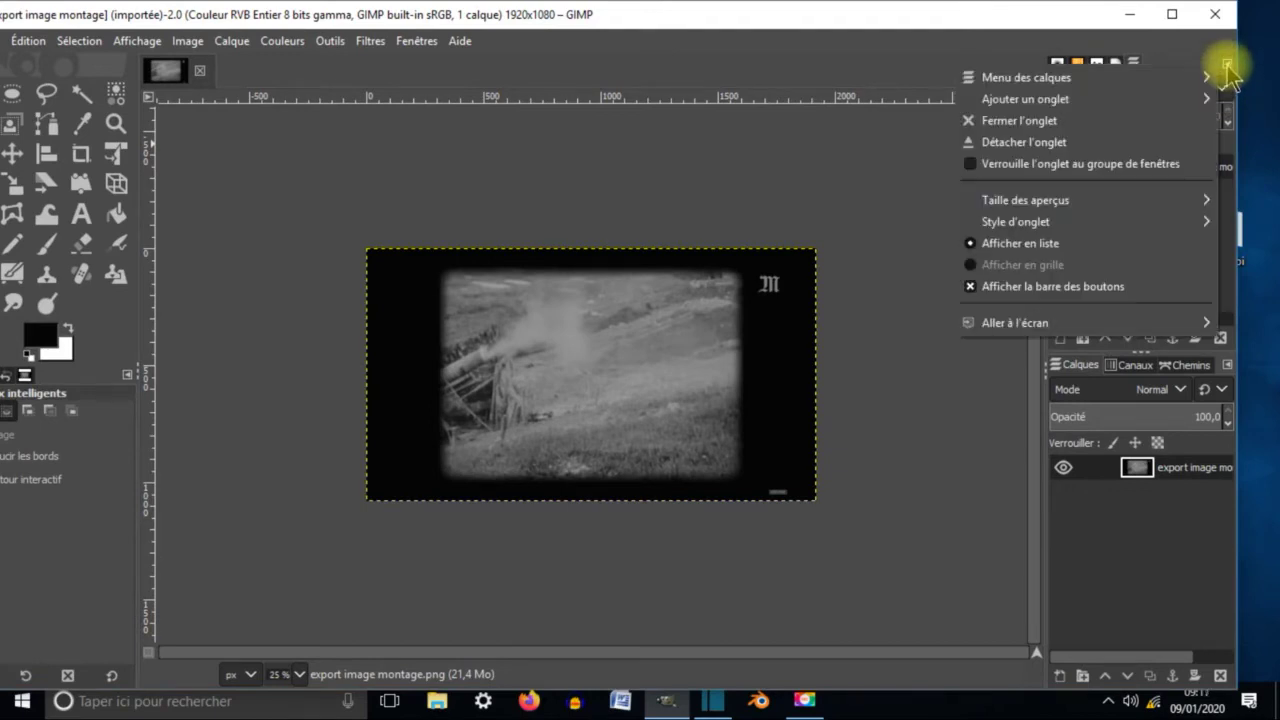
pyautogui.moveTo(1171, 104)
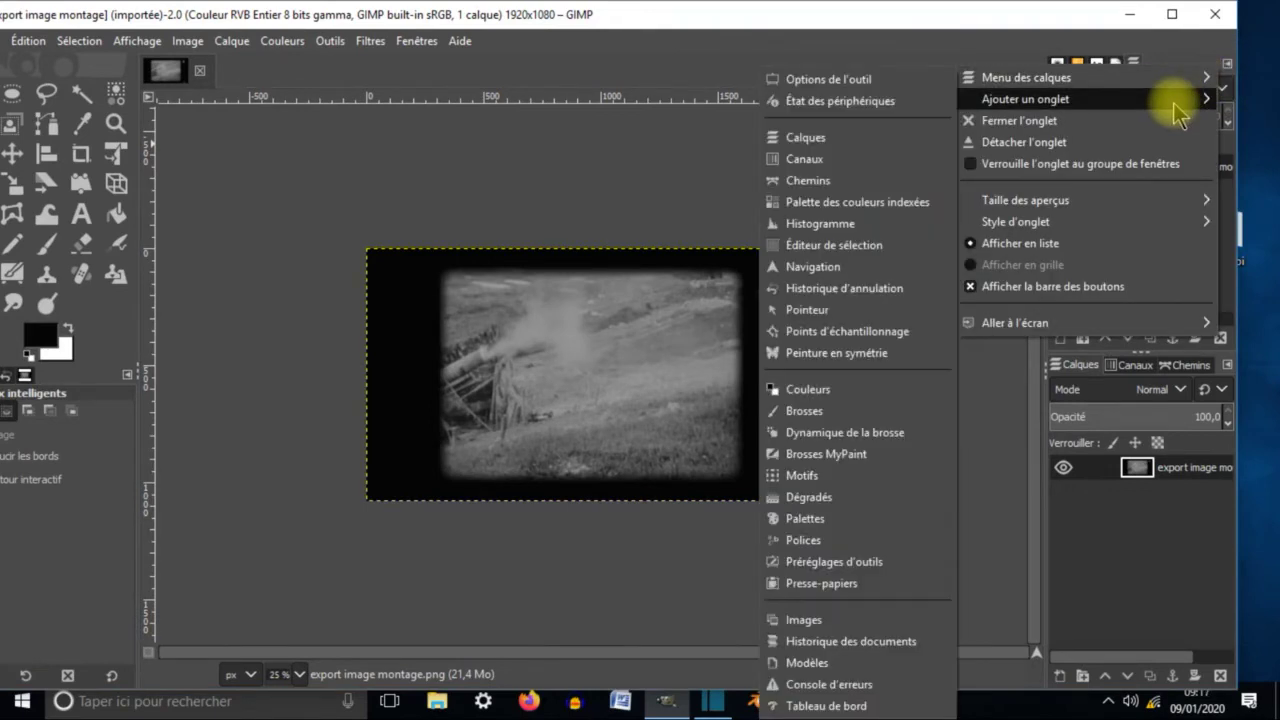
pyautogui.click(893, 137)
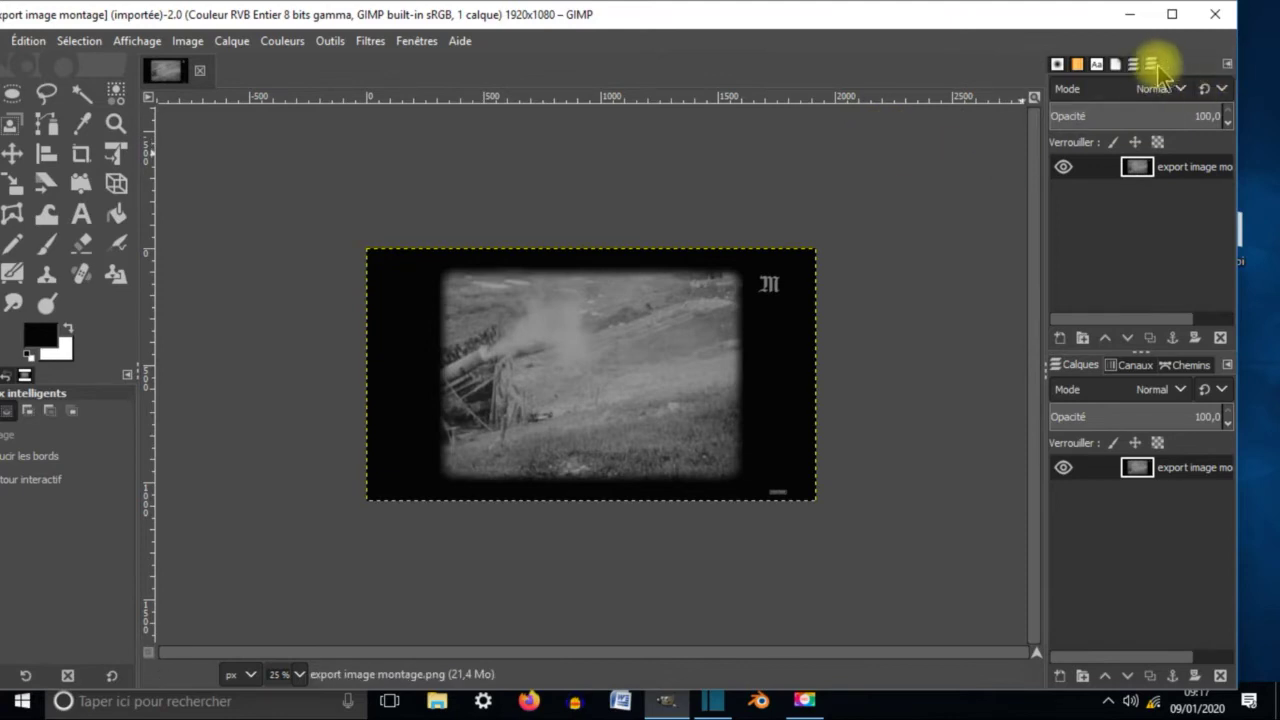
pyautogui.click(1227, 65)
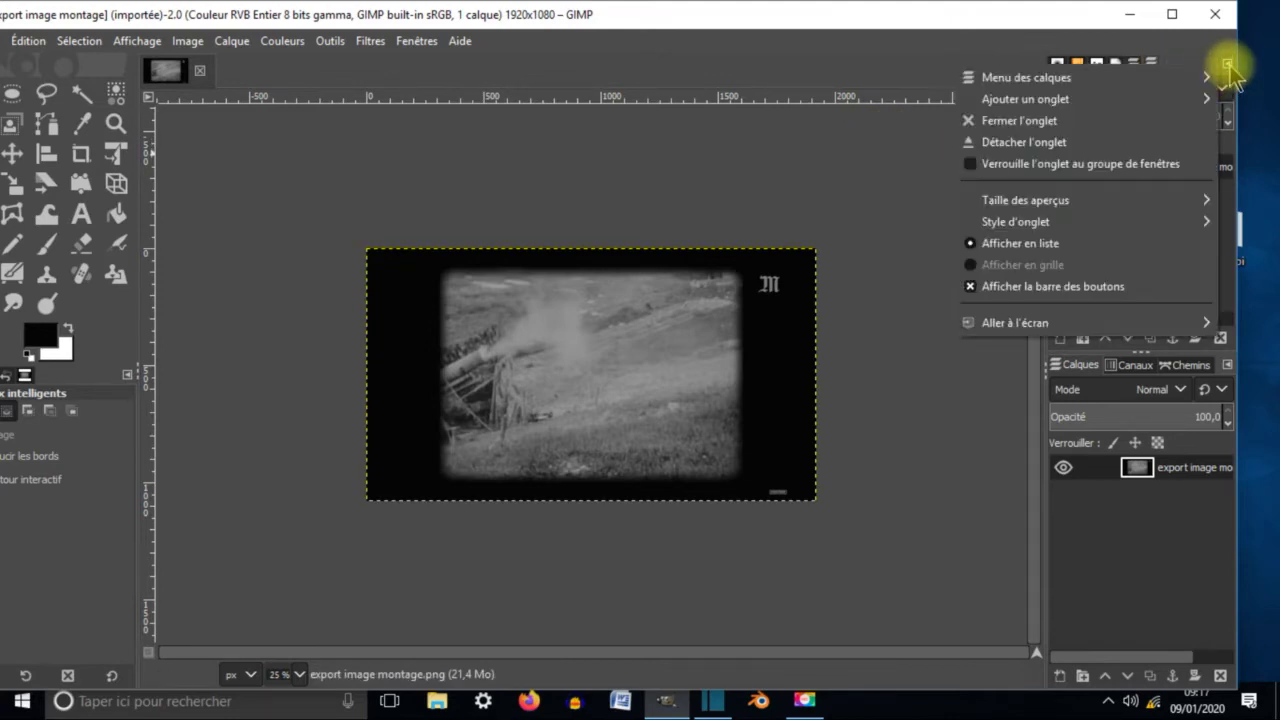
pyautogui.moveTo(1143, 97)
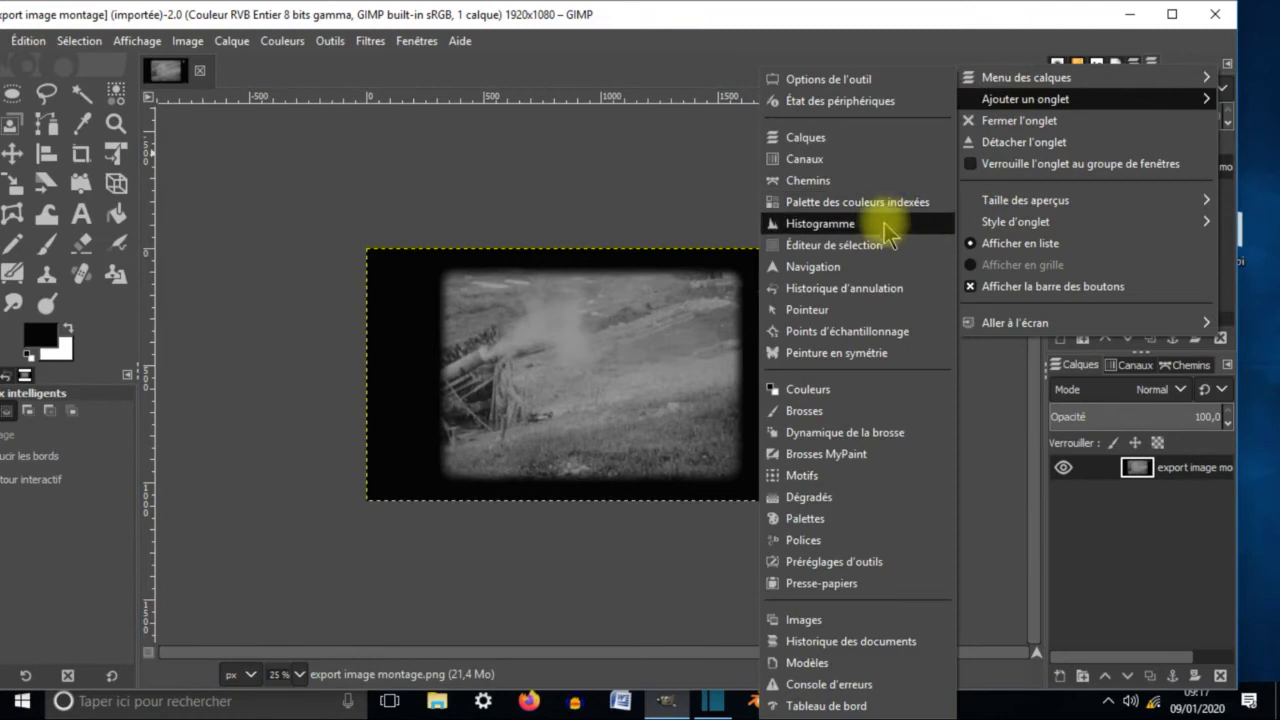
pyautogui.click(826, 288)
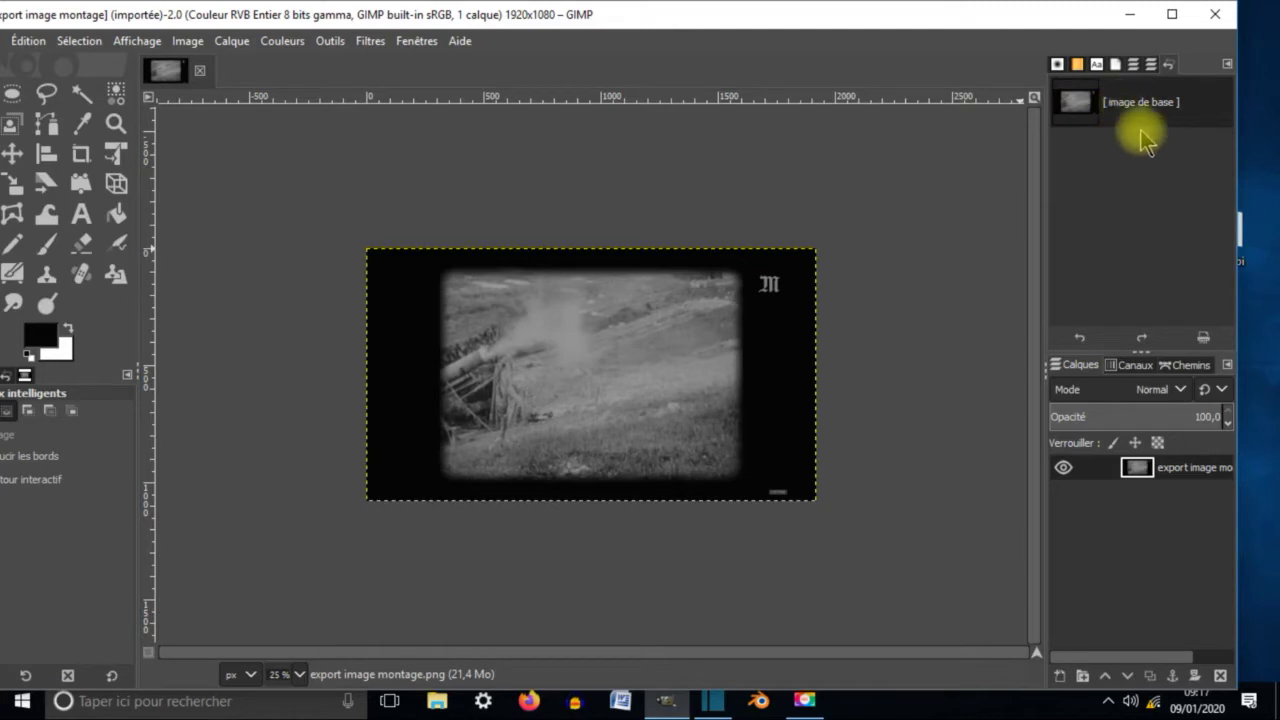
pyautogui.click(1151, 66)
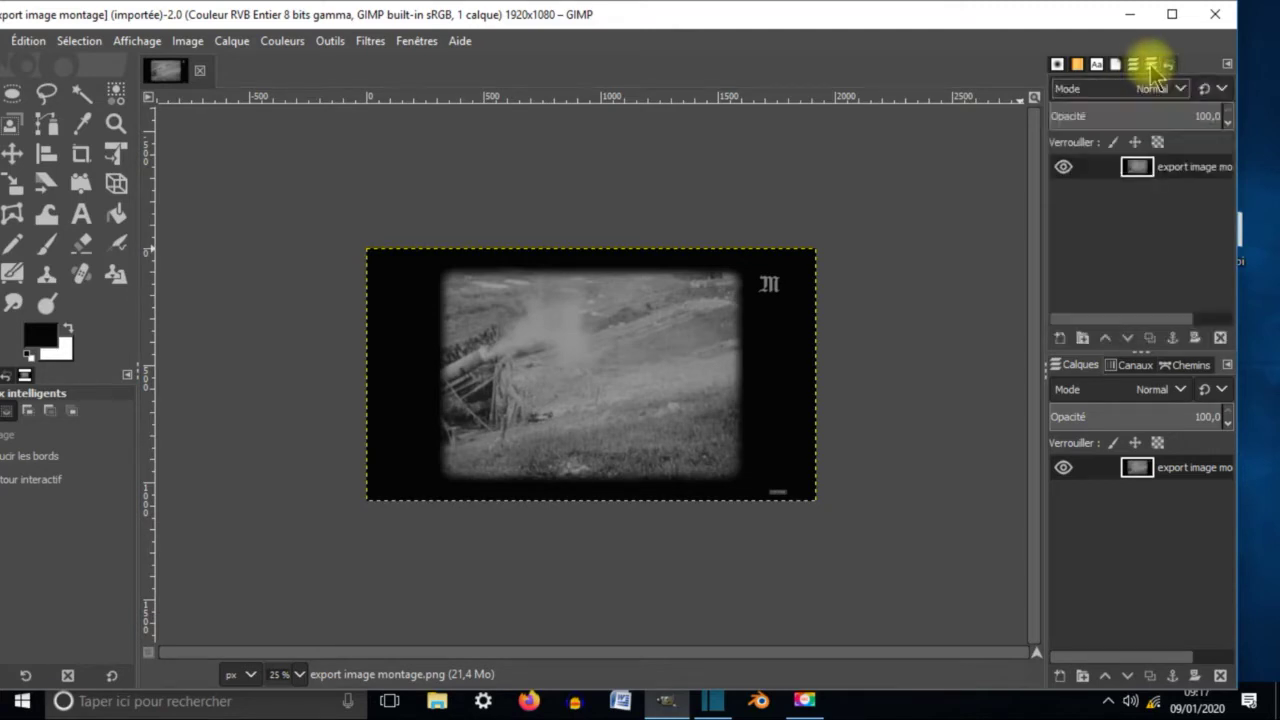
# Hide and reshow the imported image layer, and create a 1920 x 1080 px layer named "boulet" filled with transparency.
pyautogui.click(1063, 167)
pyautogui.click(1063, 167)
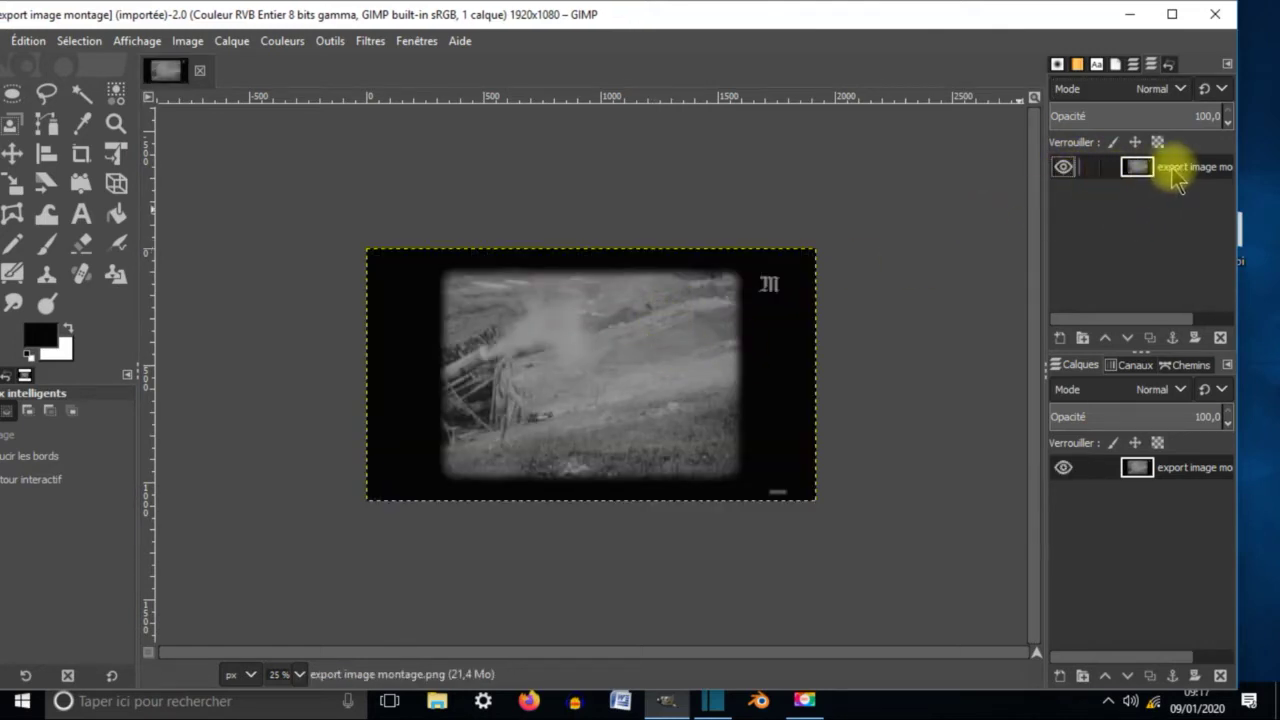
pyautogui.click(232, 41)
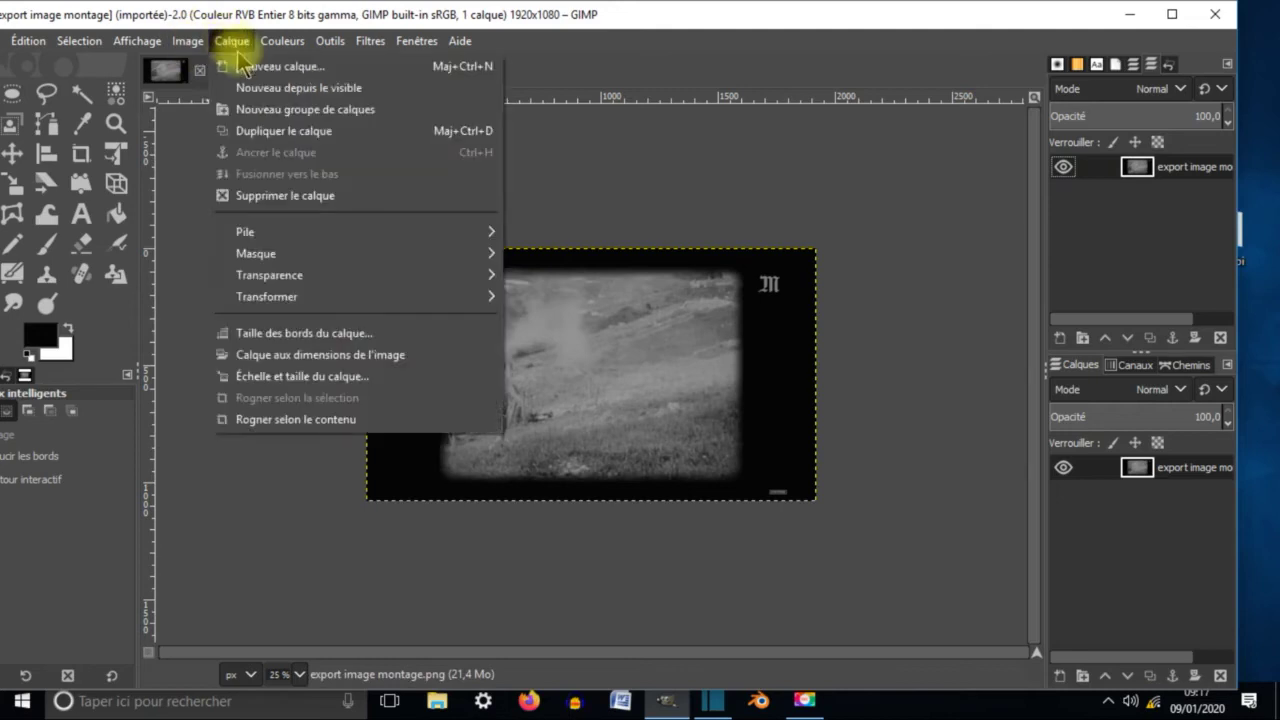
pyautogui.click(250, 66)
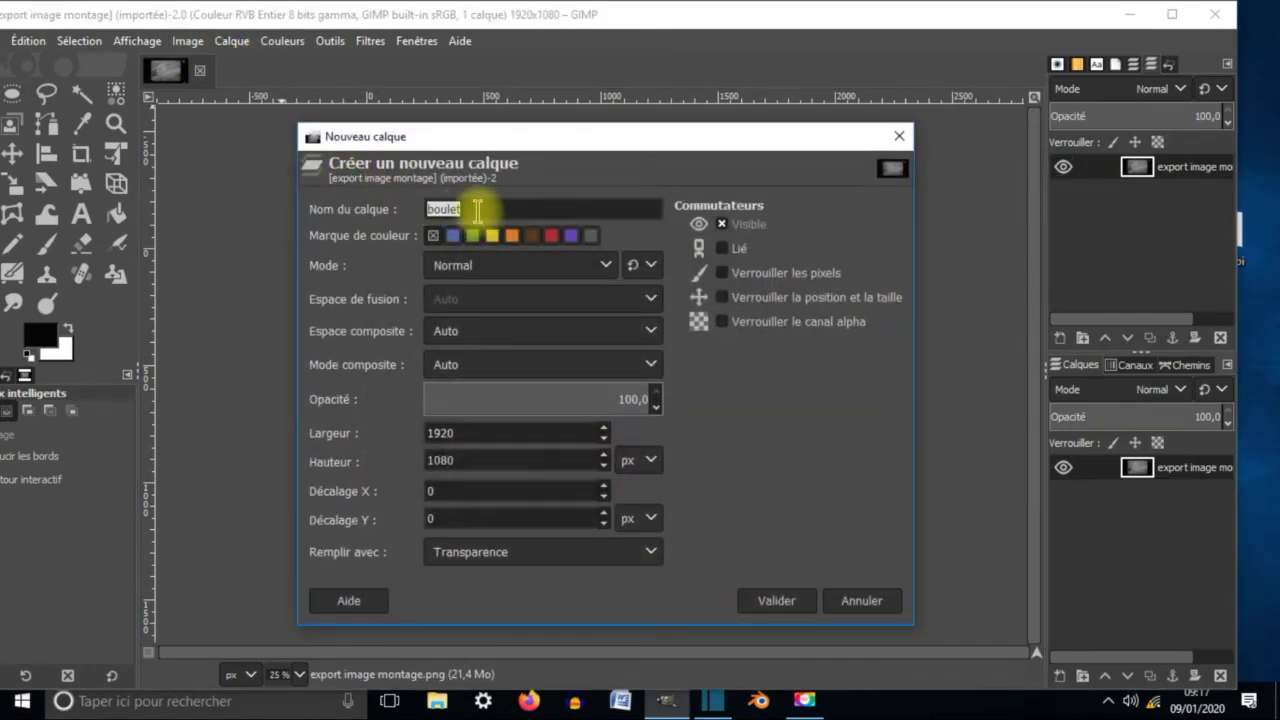
pyautogui.click(778, 601)
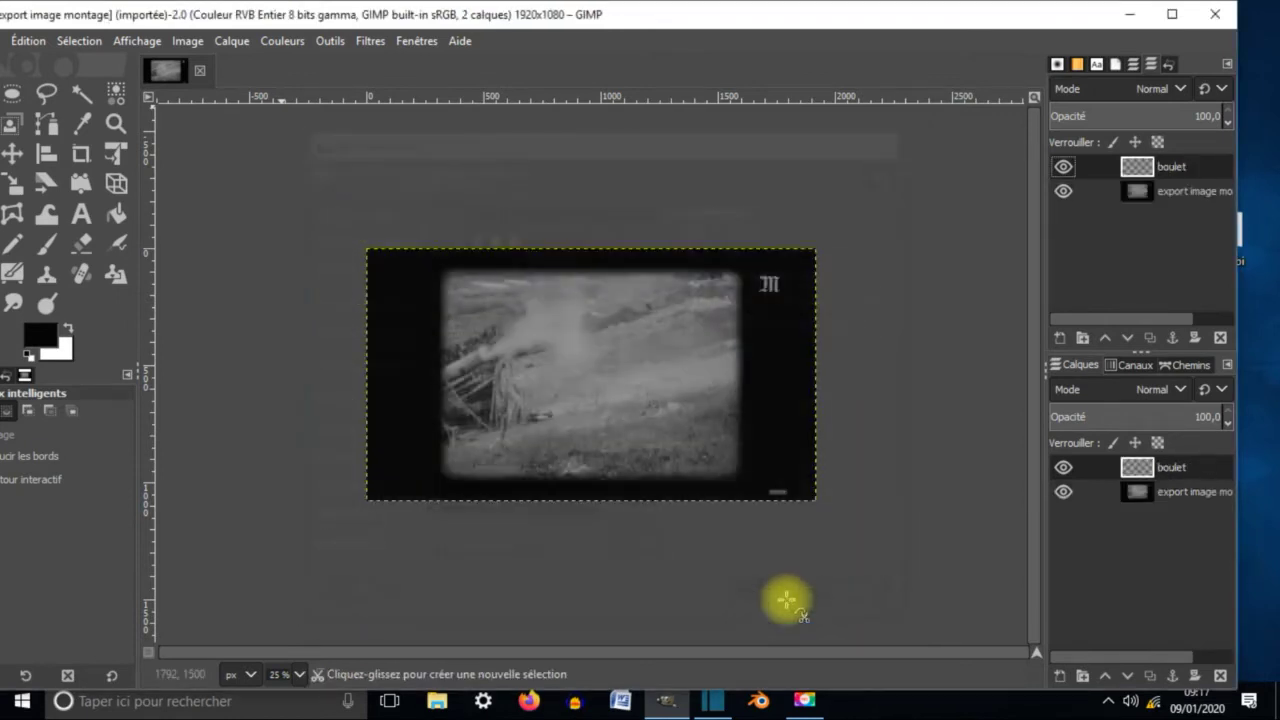
# Compare the two layers by hiding and reshowing the export image montage layer, and leave the boulet layer active.
pyautogui.click(1063, 191)
pyautogui.click(1063, 191)
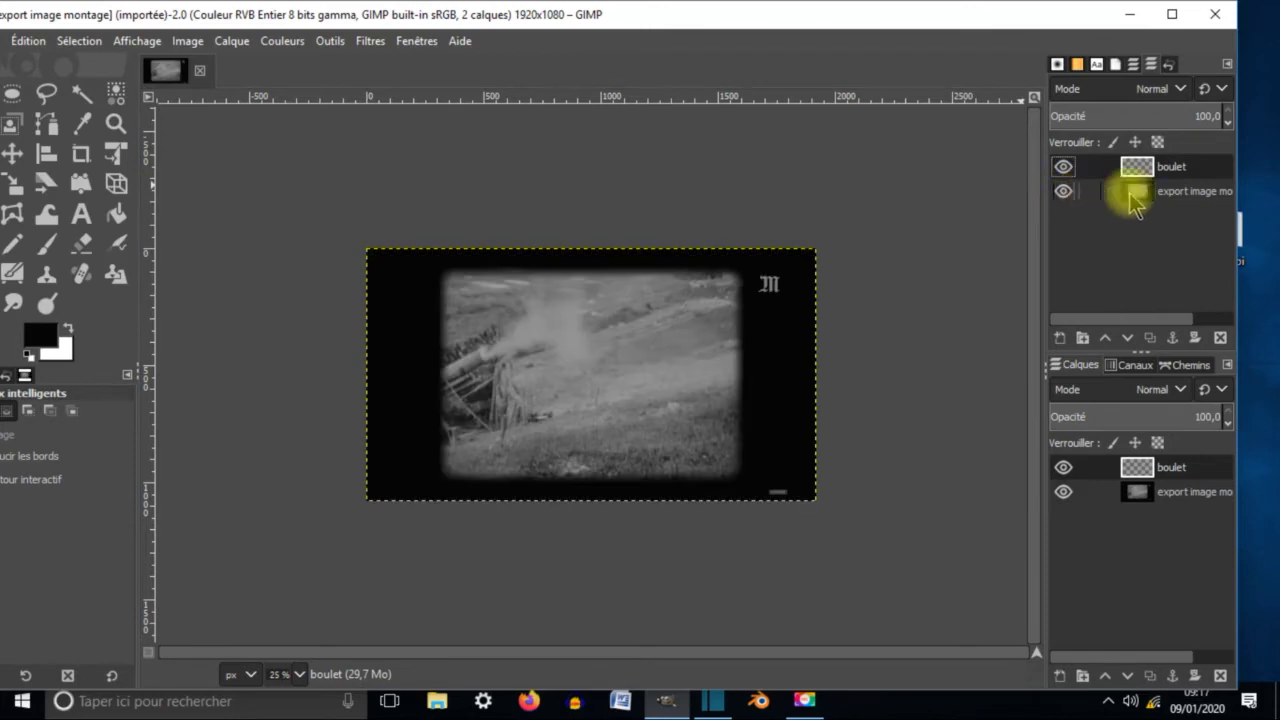
pyautogui.click(1166, 193)
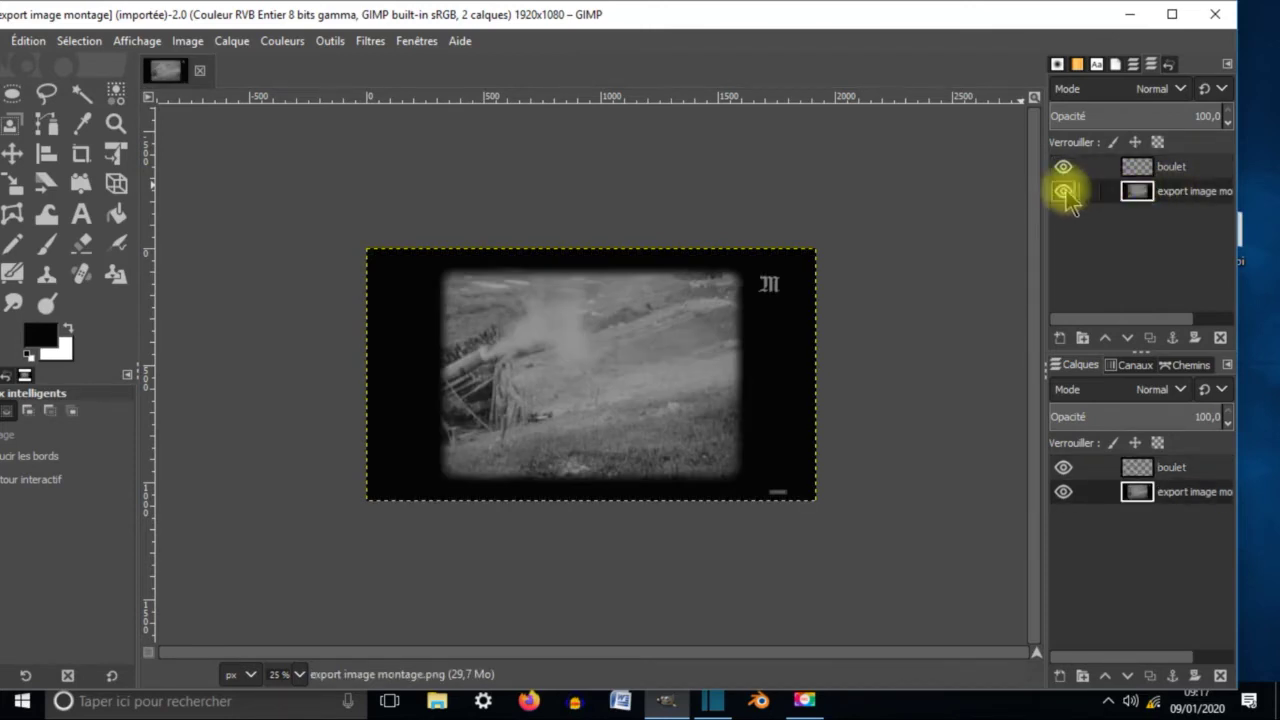
pyautogui.click(1064, 192)
pyautogui.click(1168, 170)
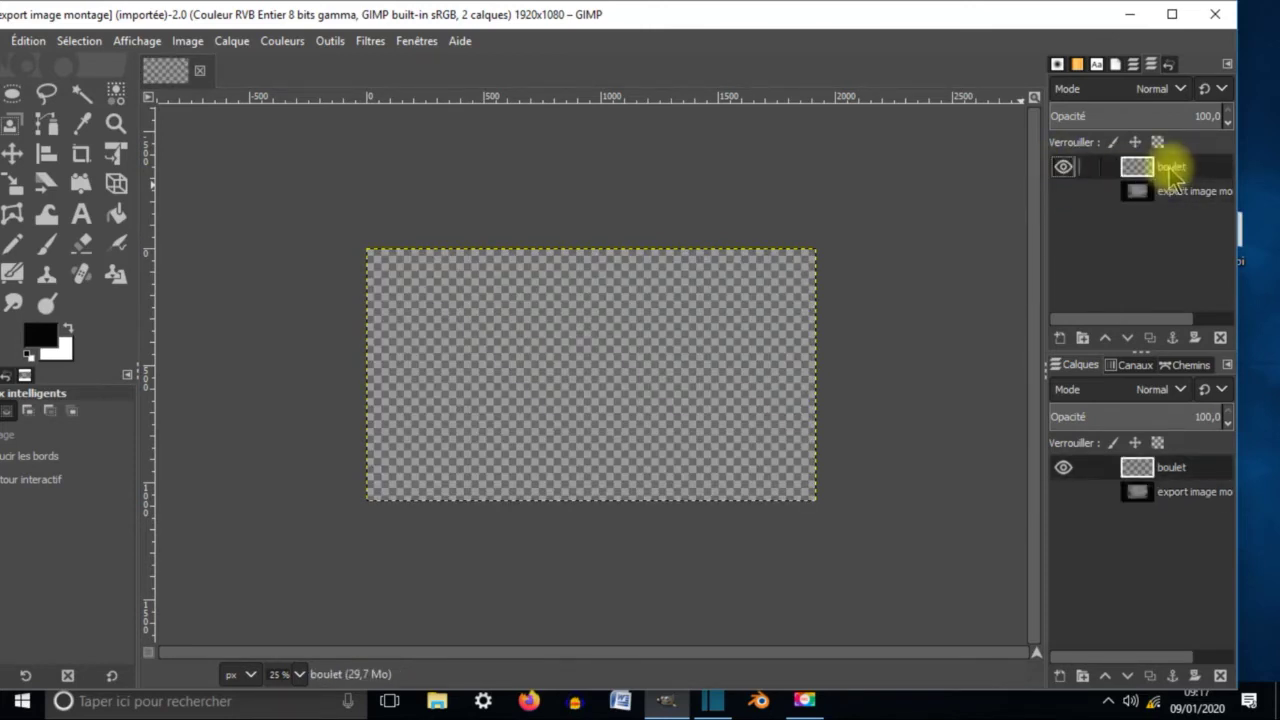
pyautogui.click(1064, 191)
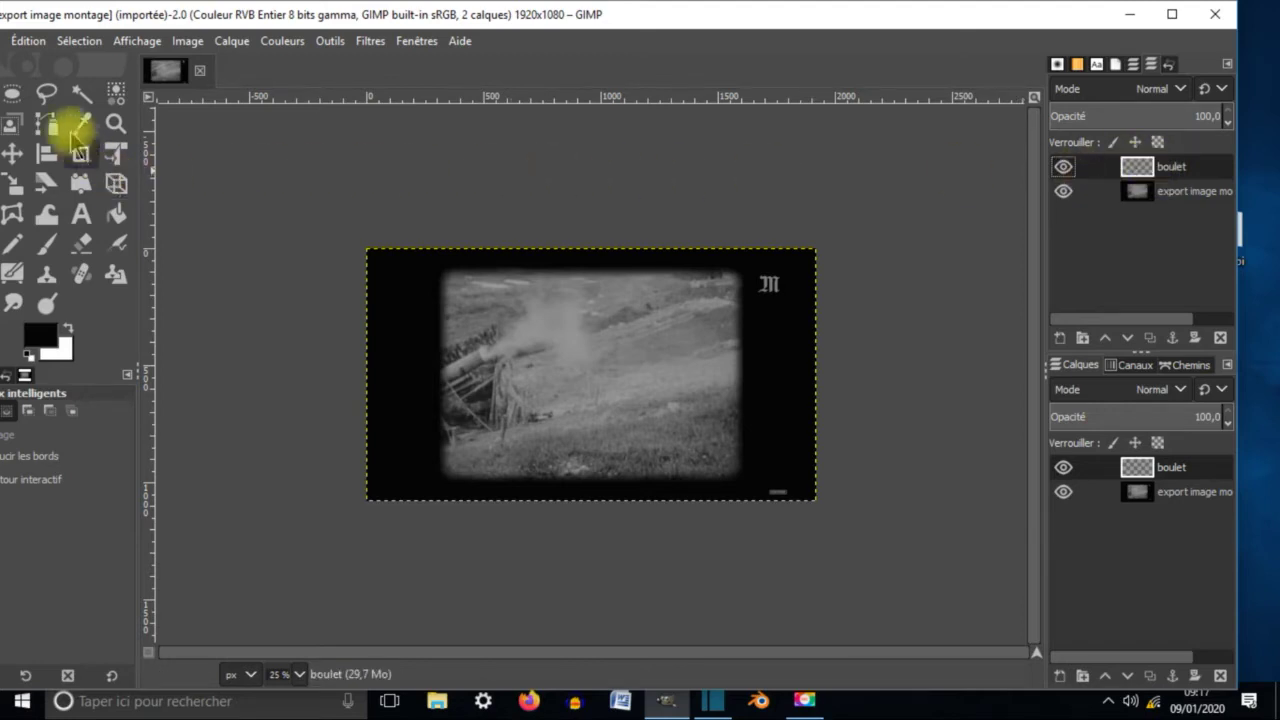
# Draw a small elliptical selection about 88 x 92 px at the cannon's muzzle, after bringing the toolbox fully into view.
pyautogui.moveTo(22, 14); pyautogui.dragTo(87, 15)
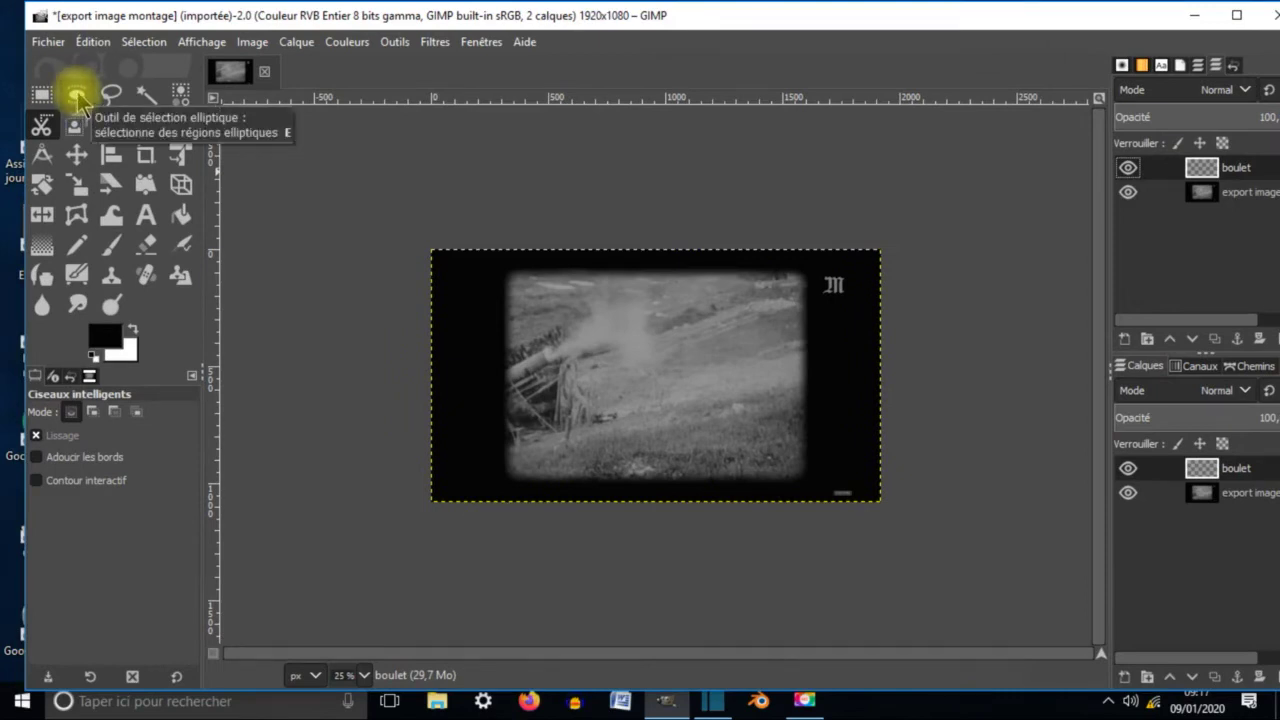
pyautogui.click(77, 96)
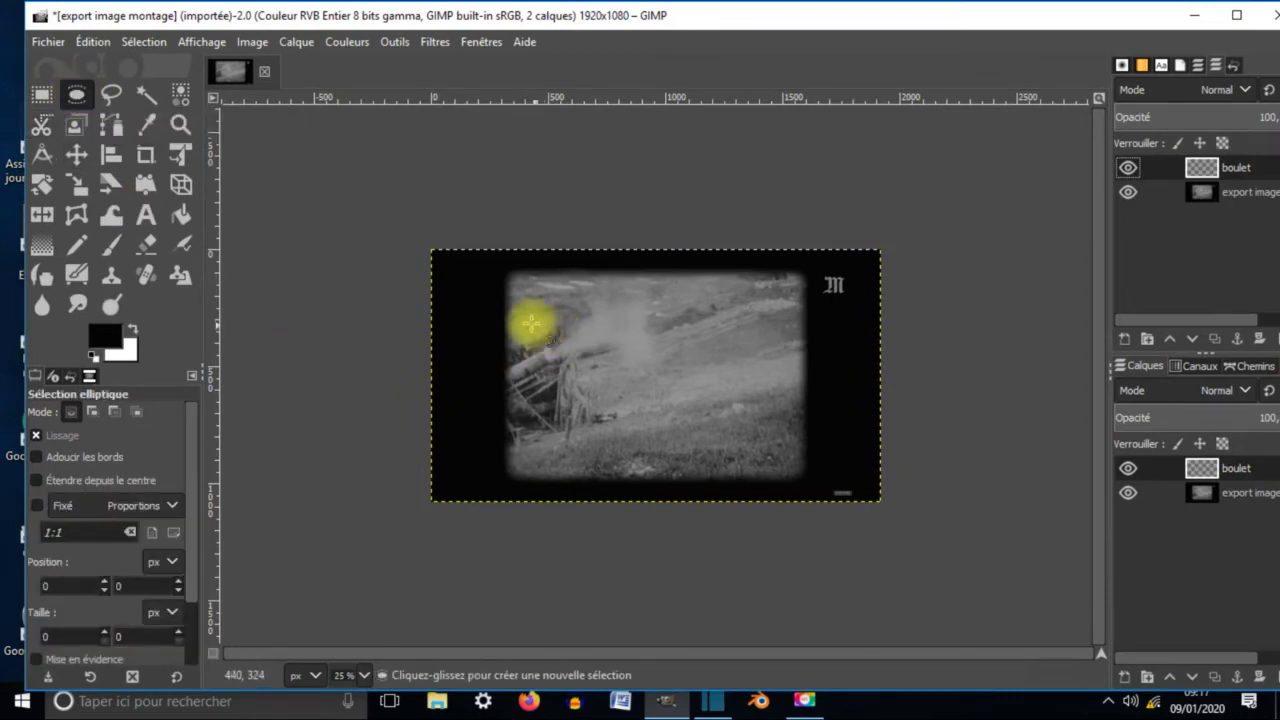
pyautogui.moveTo(572, 338); pyautogui.dragTo(595, 360)
pyautogui.click(593, 361)
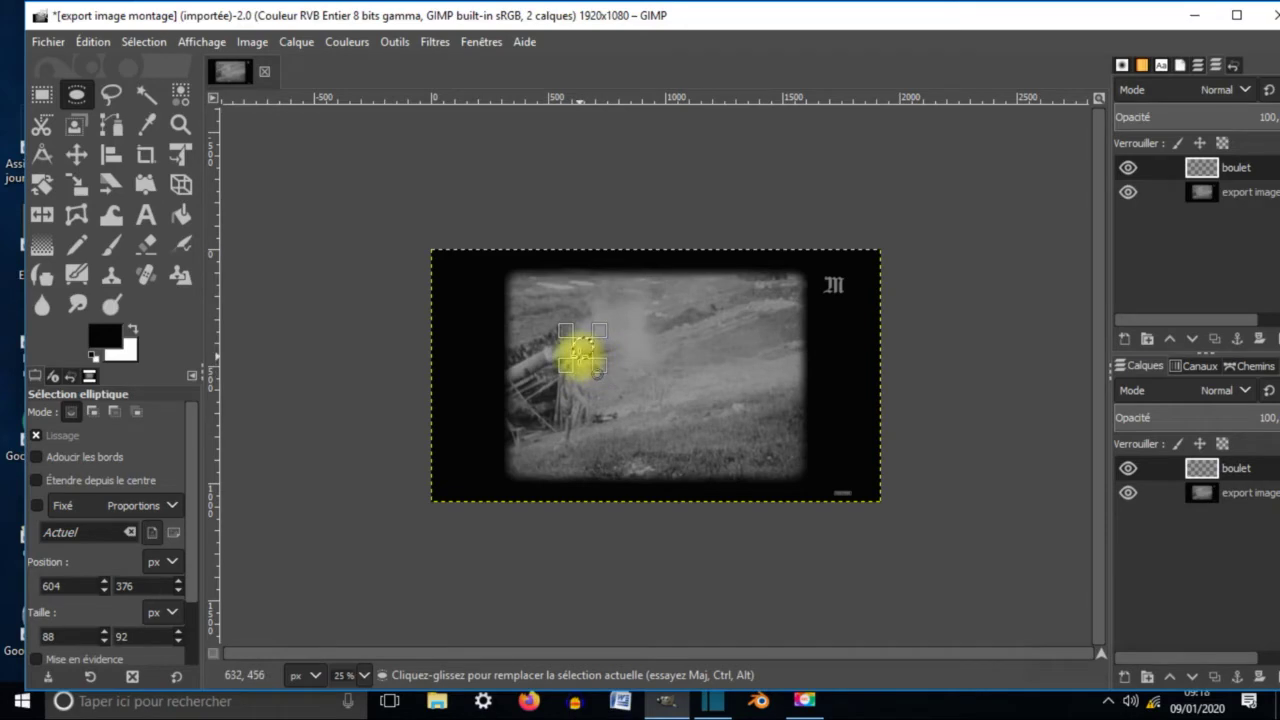
# Fill the round selection with a linear black-to-white gradient about 84 px long, running across the ball from its dark to its light side.
pyautogui.click(40, 248)
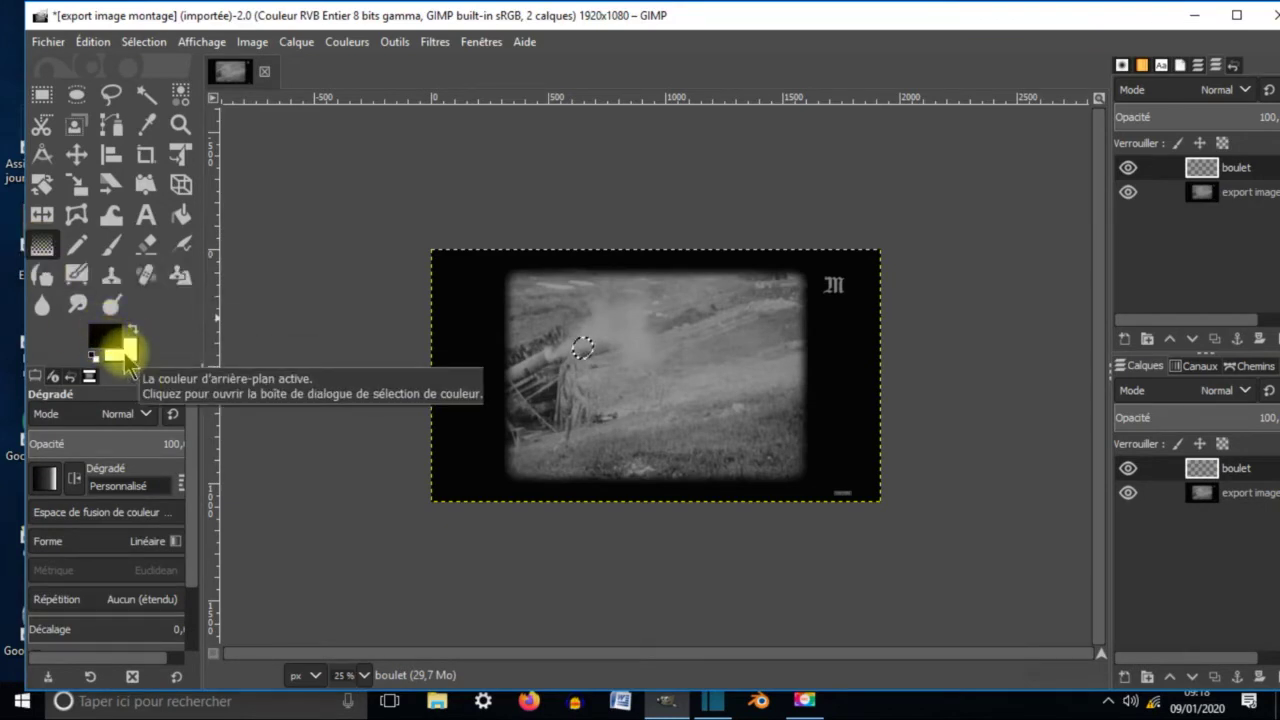
pyautogui.click(365, 676)
pyautogui.click(357, 597)
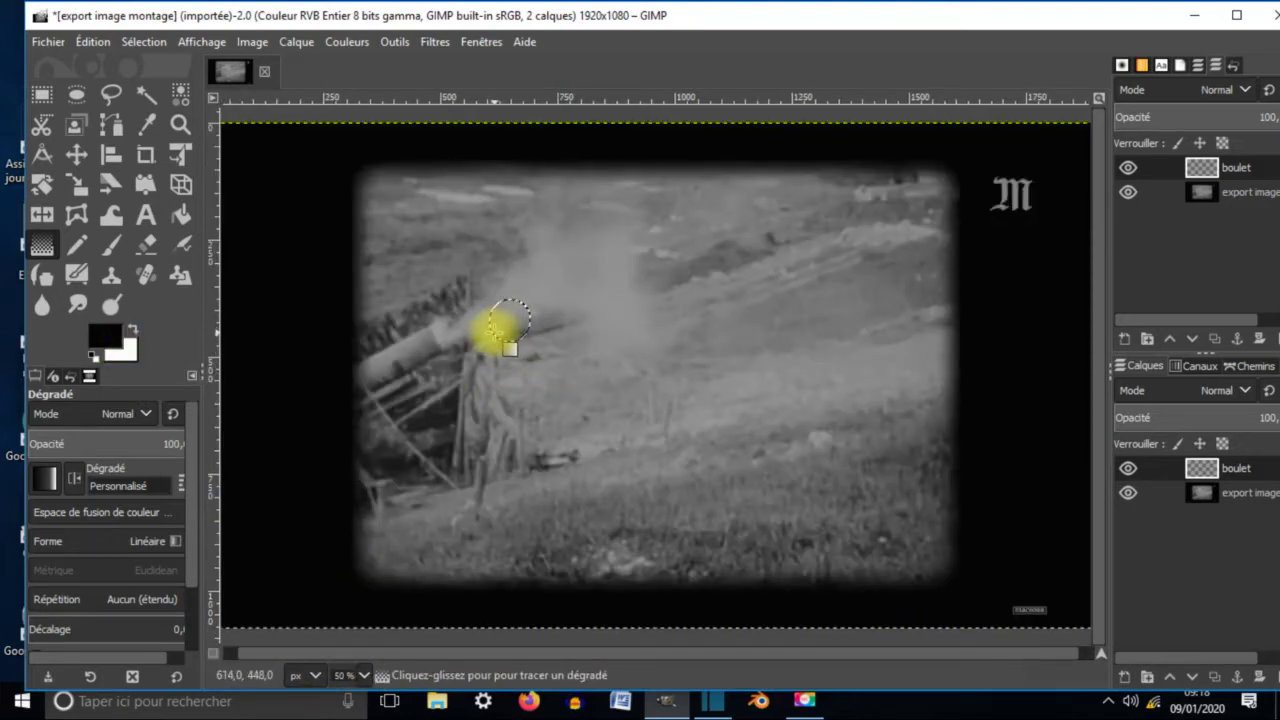
pyautogui.moveTo(493, 326); pyautogui.dragTo(588, 332)
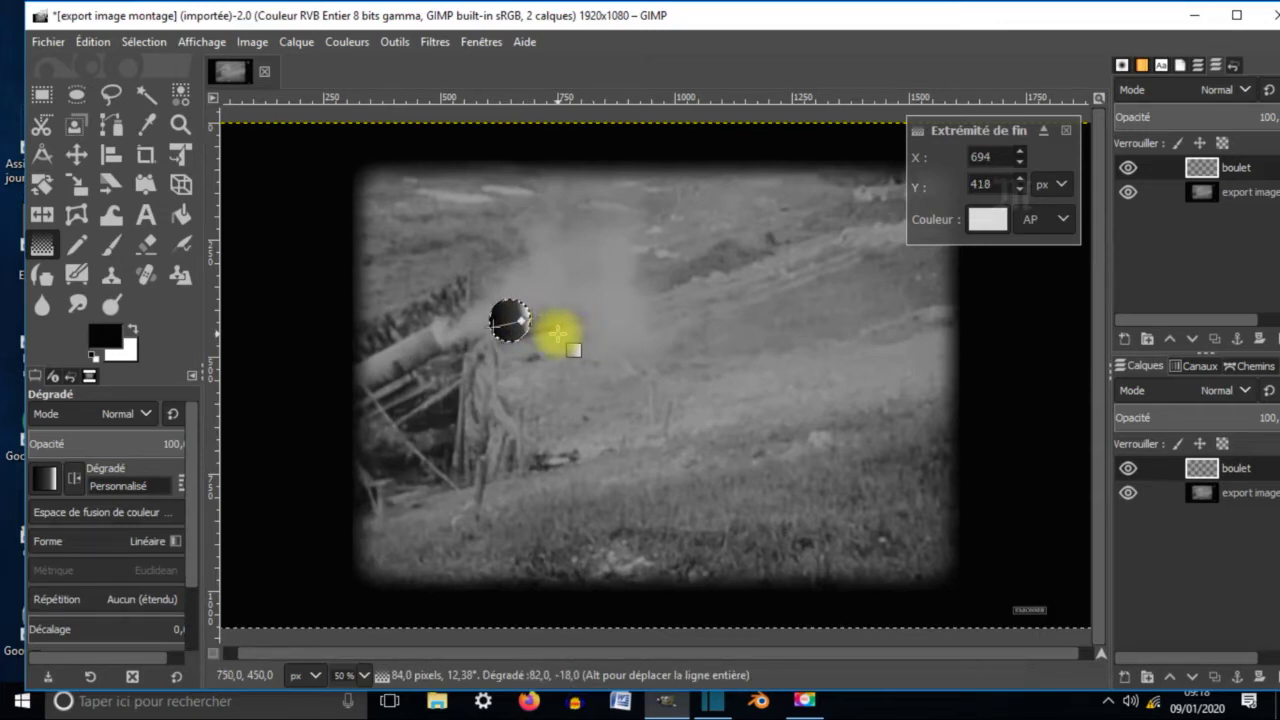
pyautogui.click(1066, 130)
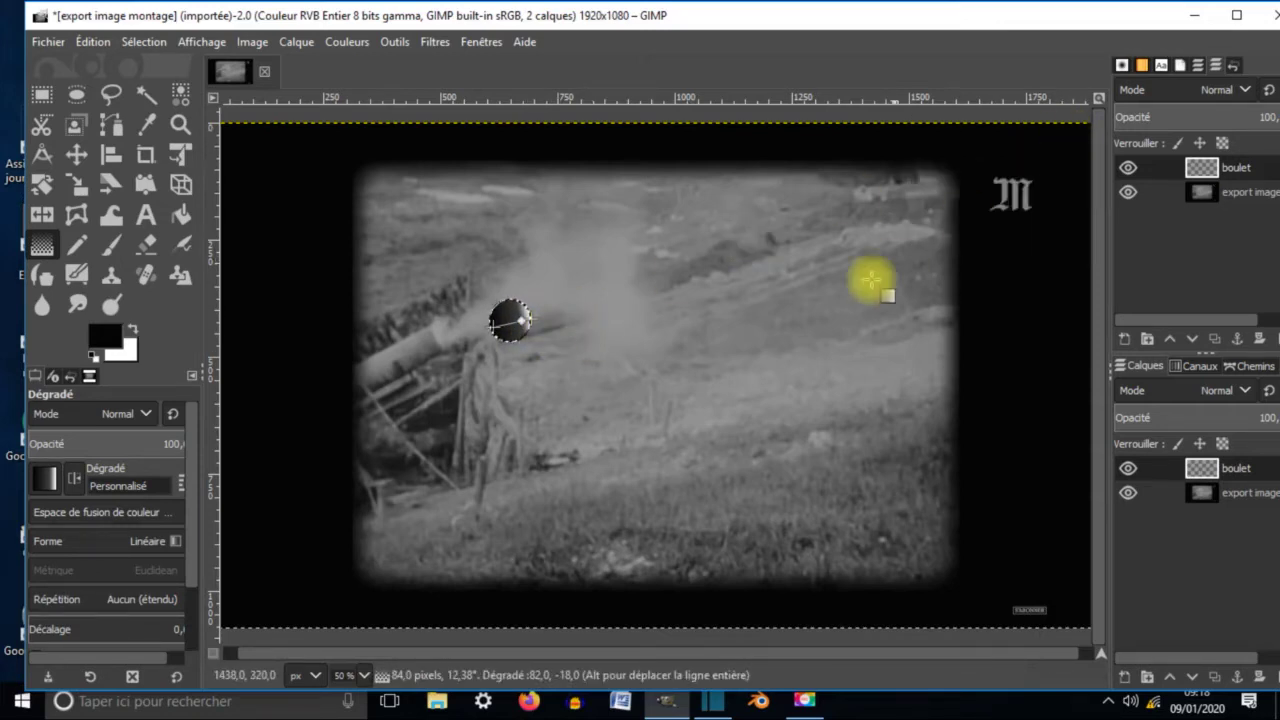
# Move the boulet layer slightly so the ball sits closer to the cannon's muzzle, and clear the selection.
pyautogui.click(77, 156)
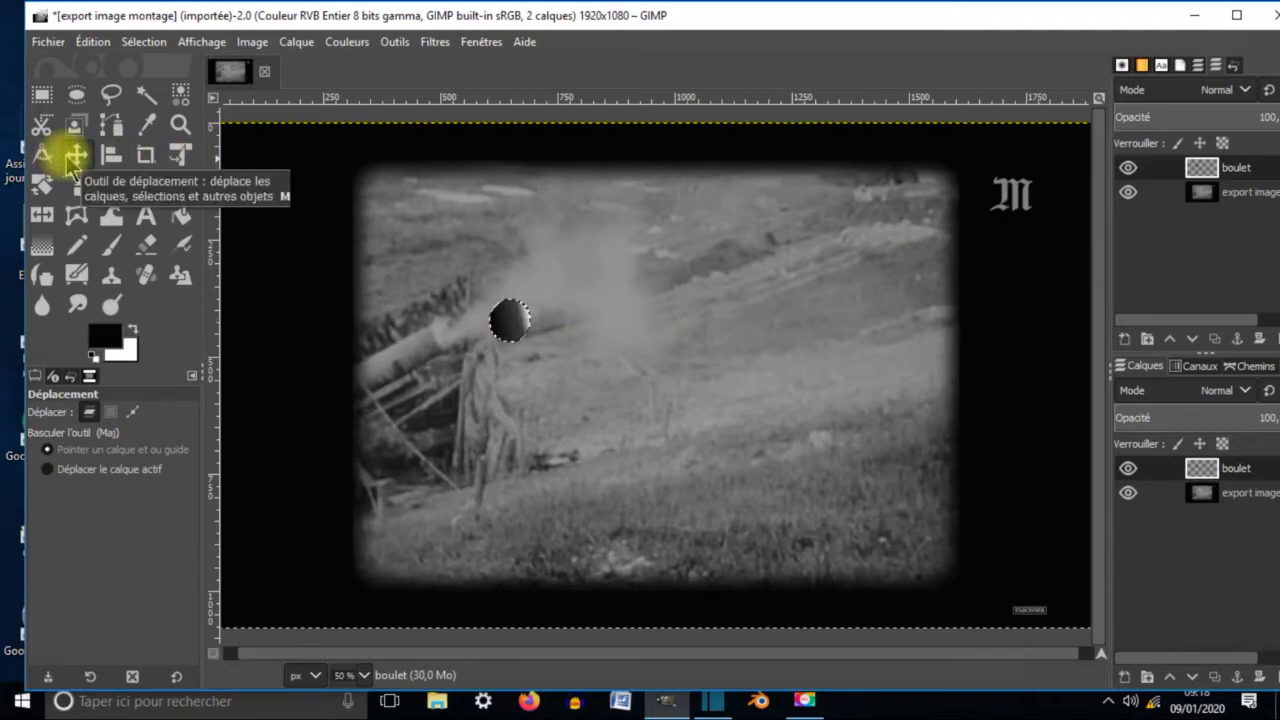
pyautogui.moveTo(514, 320)
pyautogui.mouseDown()
pyautogui.moveTo(498, 312)
pyautogui.moveTo(506, 329)
pyautogui.mouseUp()
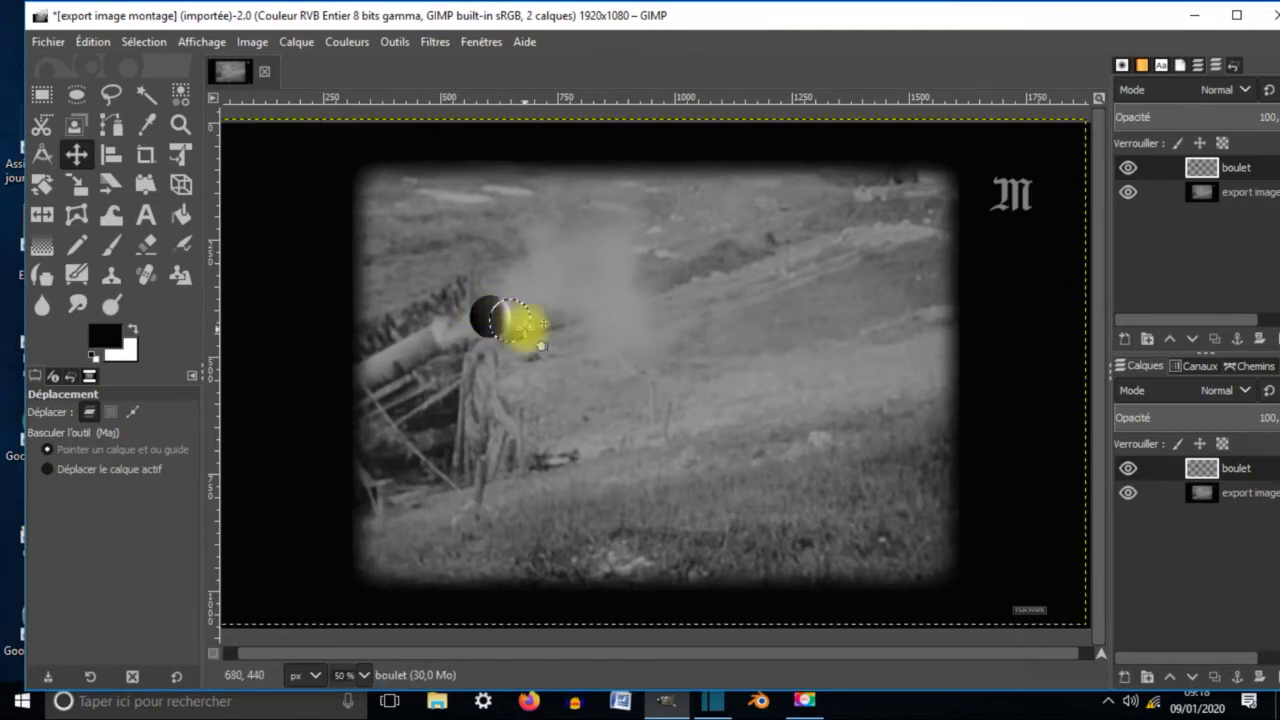
pyautogui.click(140, 43)
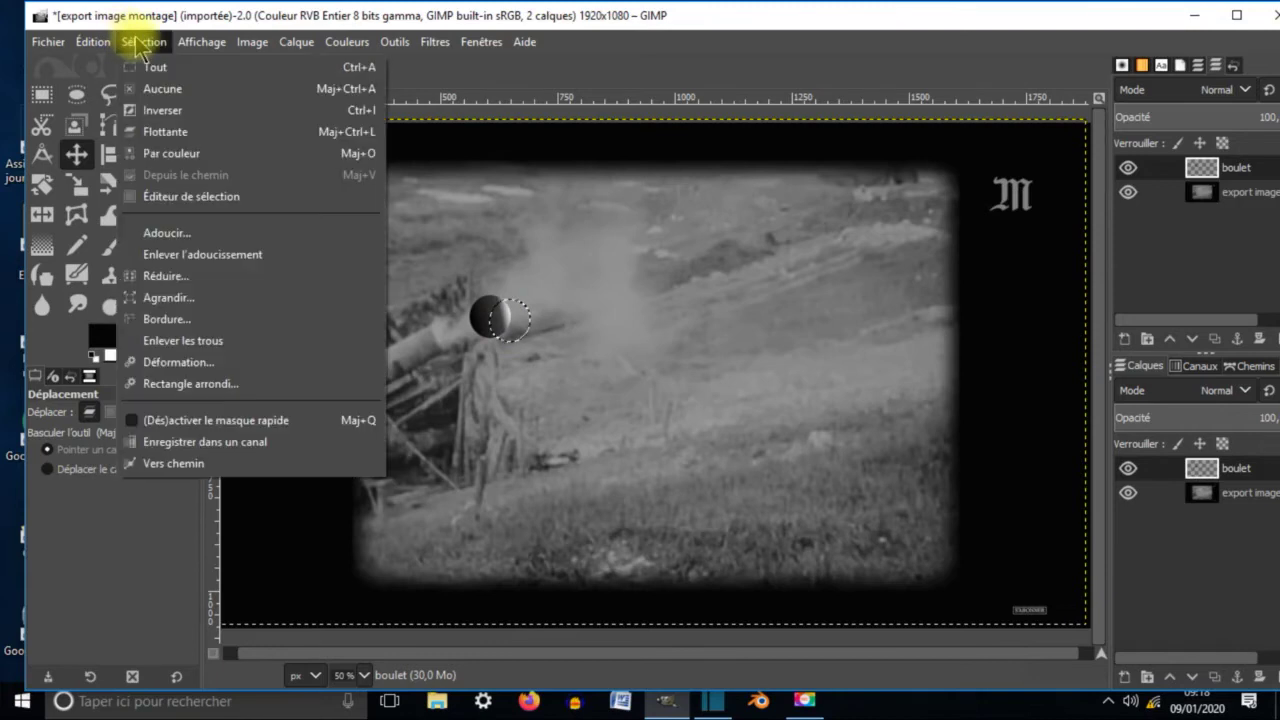
pyautogui.click(150, 90)
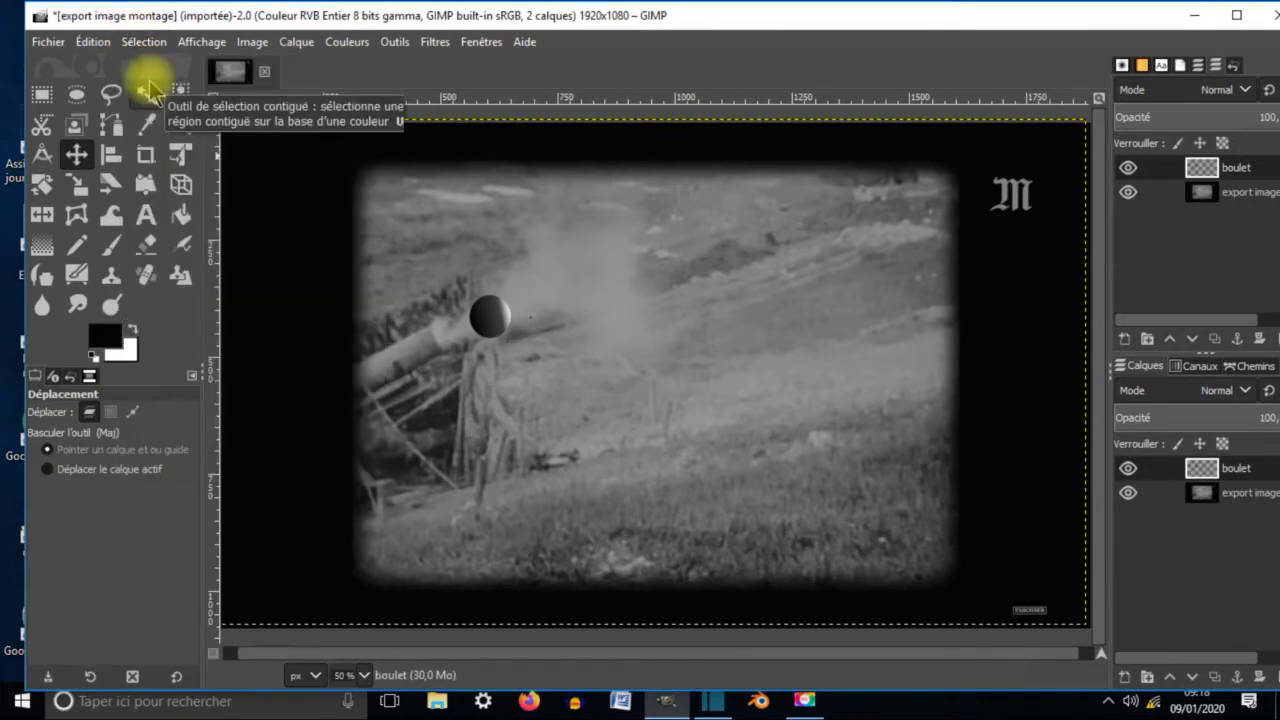
# Start scaling the boulet layer, reducing it to about 1800 x 1012 px with its proportions kept linked.
pyautogui.click(77, 186)
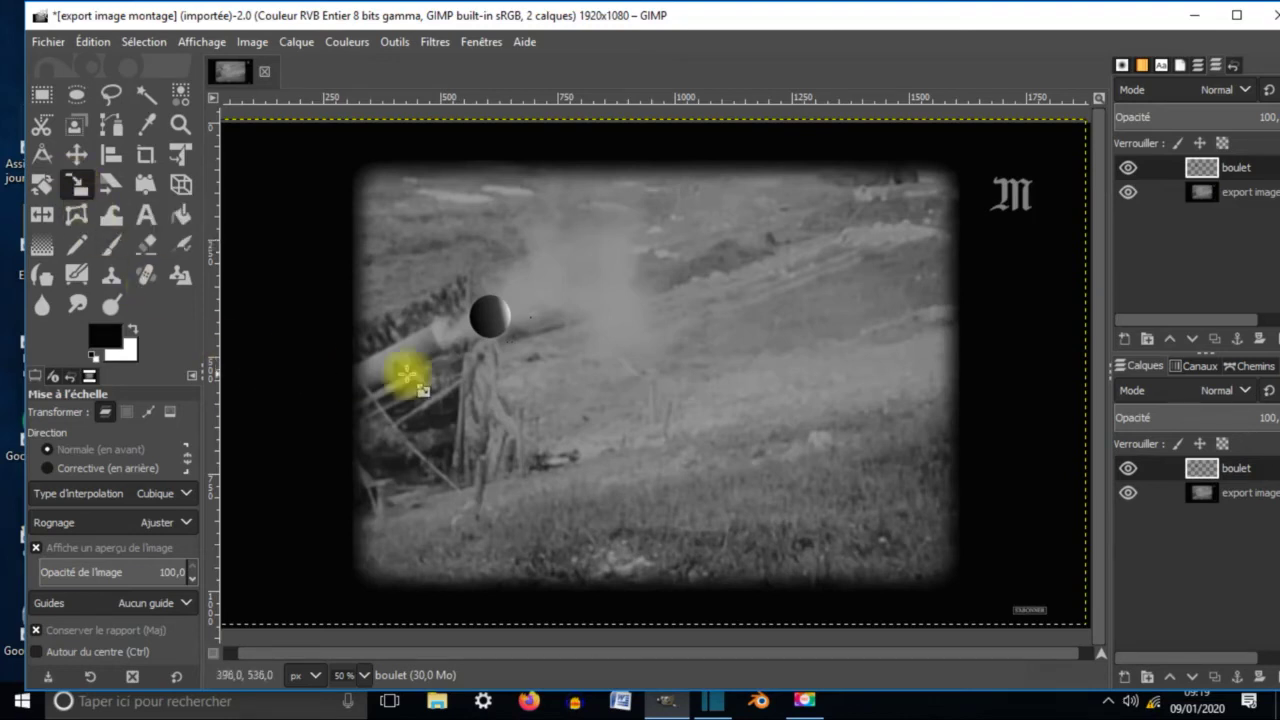
pyautogui.click(483, 300)
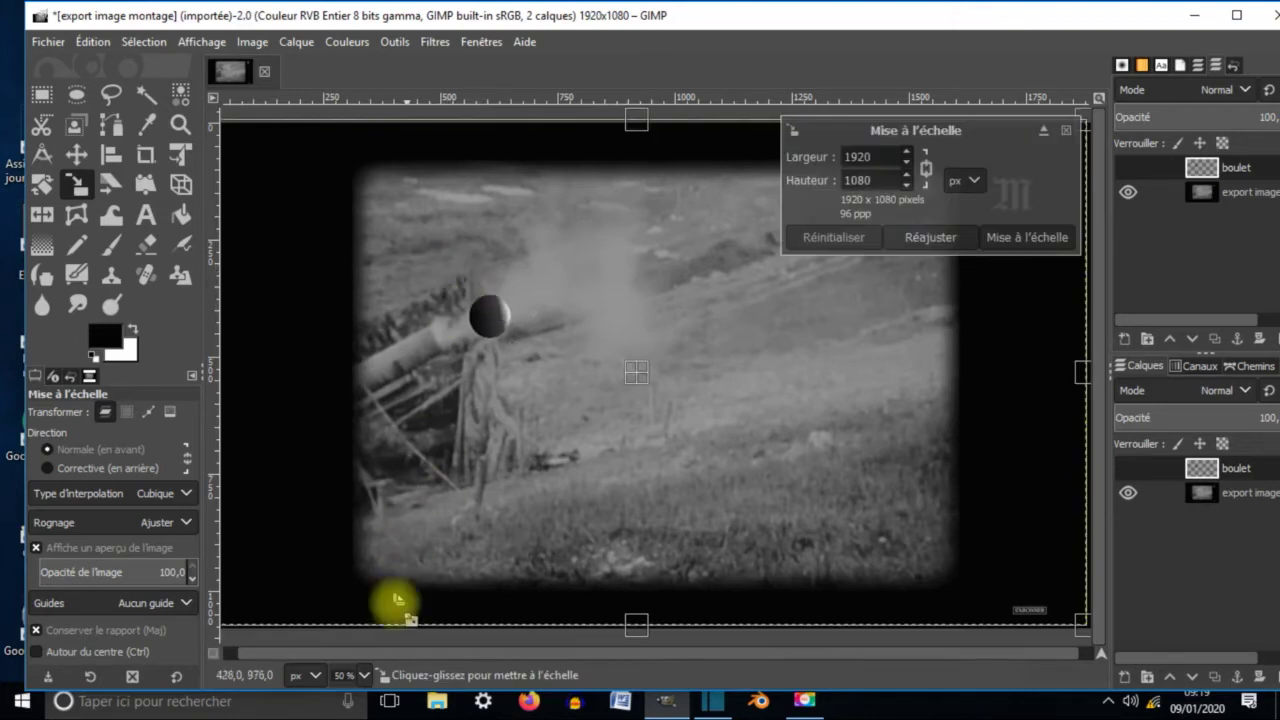
pyautogui.click(365, 676)
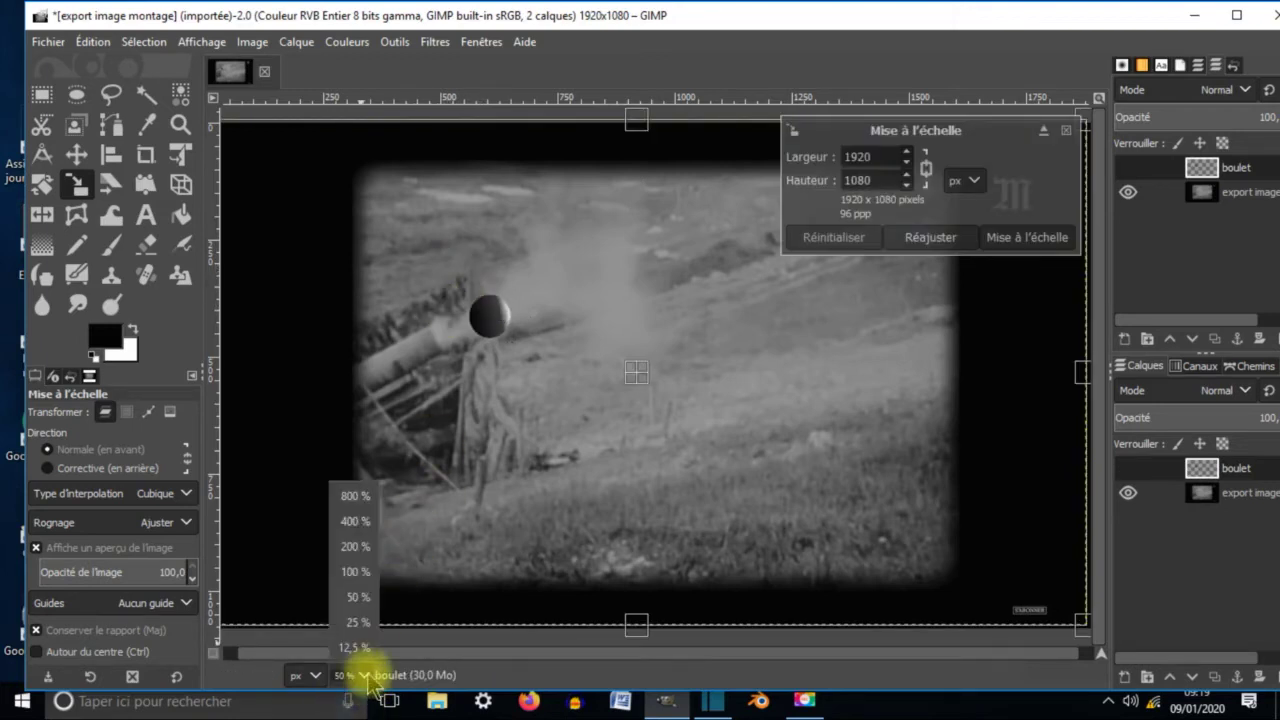
pyautogui.click(357, 621)
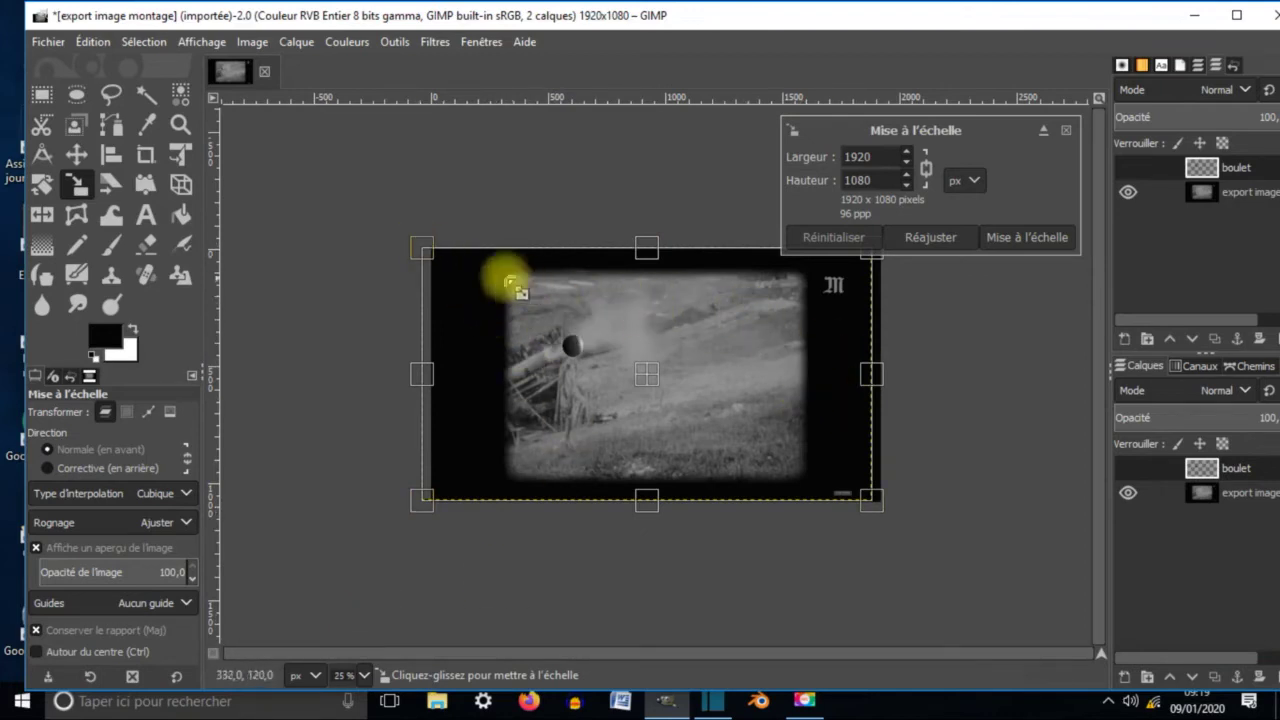
pyautogui.moveTo(423, 253); pyautogui.dragTo(451, 265)
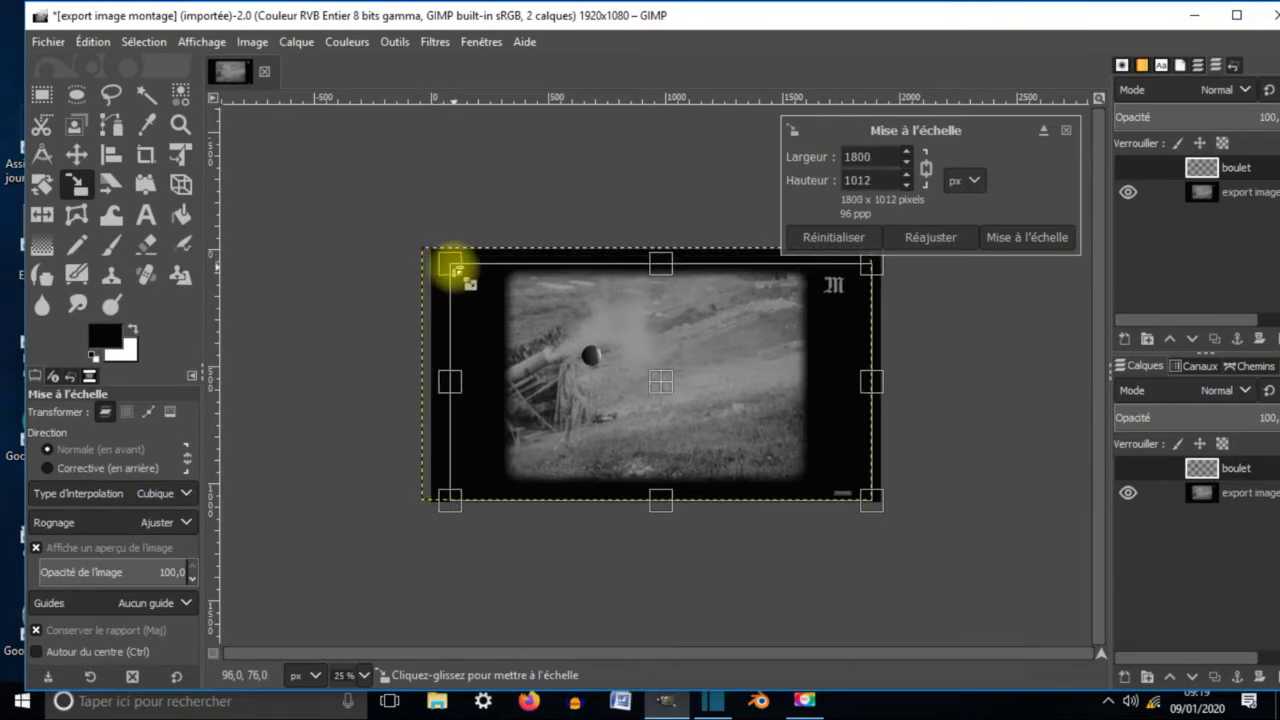
pyautogui.click(926, 170)
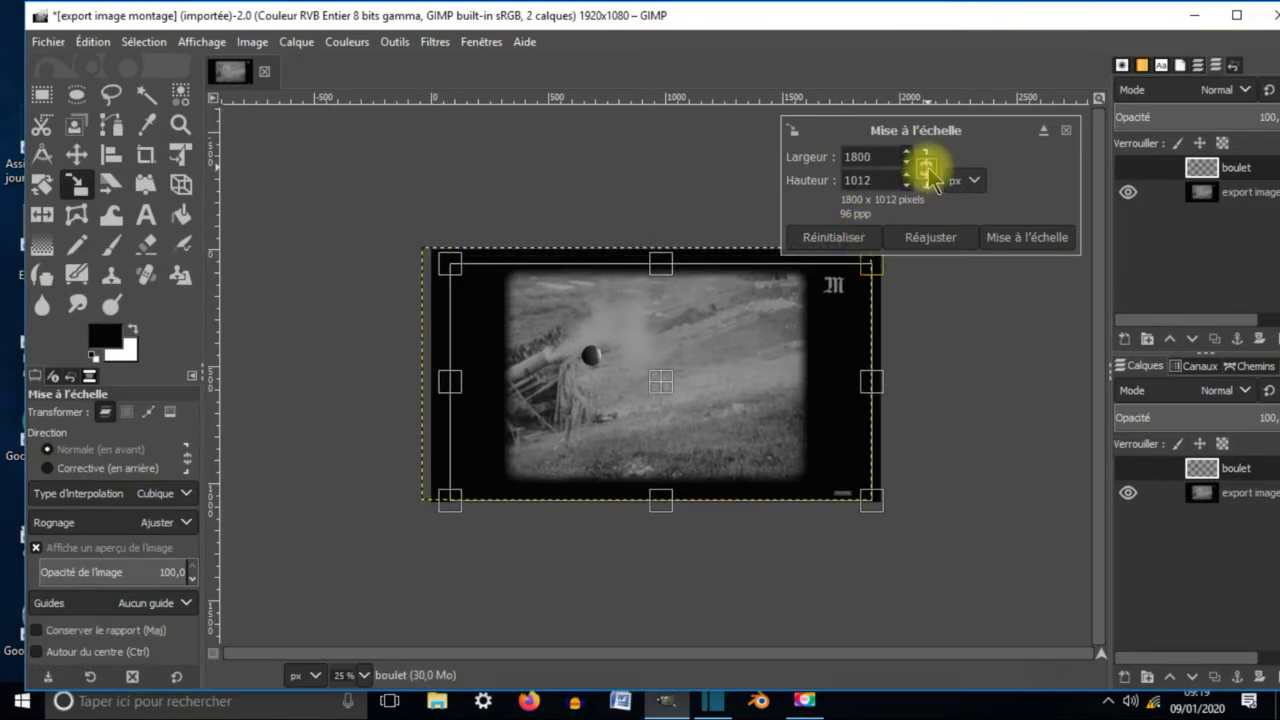
pyautogui.click(926, 170)
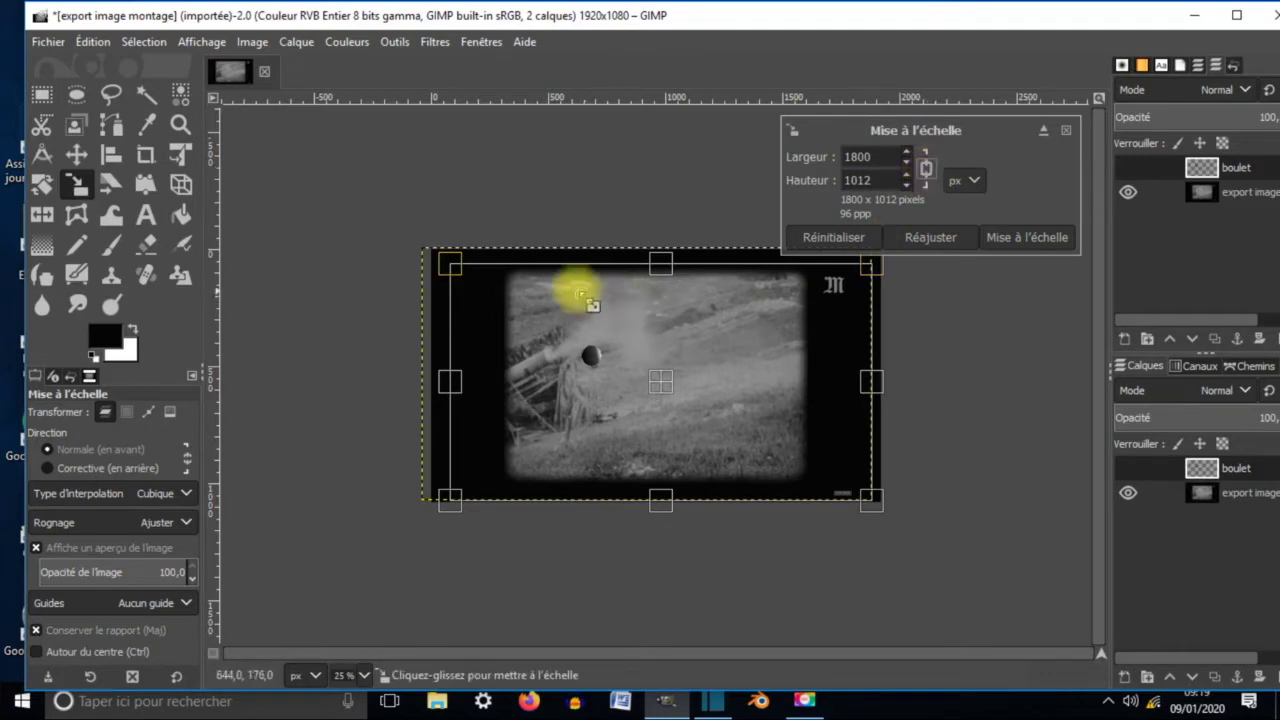
# Shrink the boulet layer further to about 947 x 532 px, position the ball at the cannon's muzzle, and apply the scaling.
pyautogui.moveTo(451, 265); pyautogui.dragTo(551, 321)
pyautogui.moveTo(628, 358); pyautogui.dragTo(666, 380)
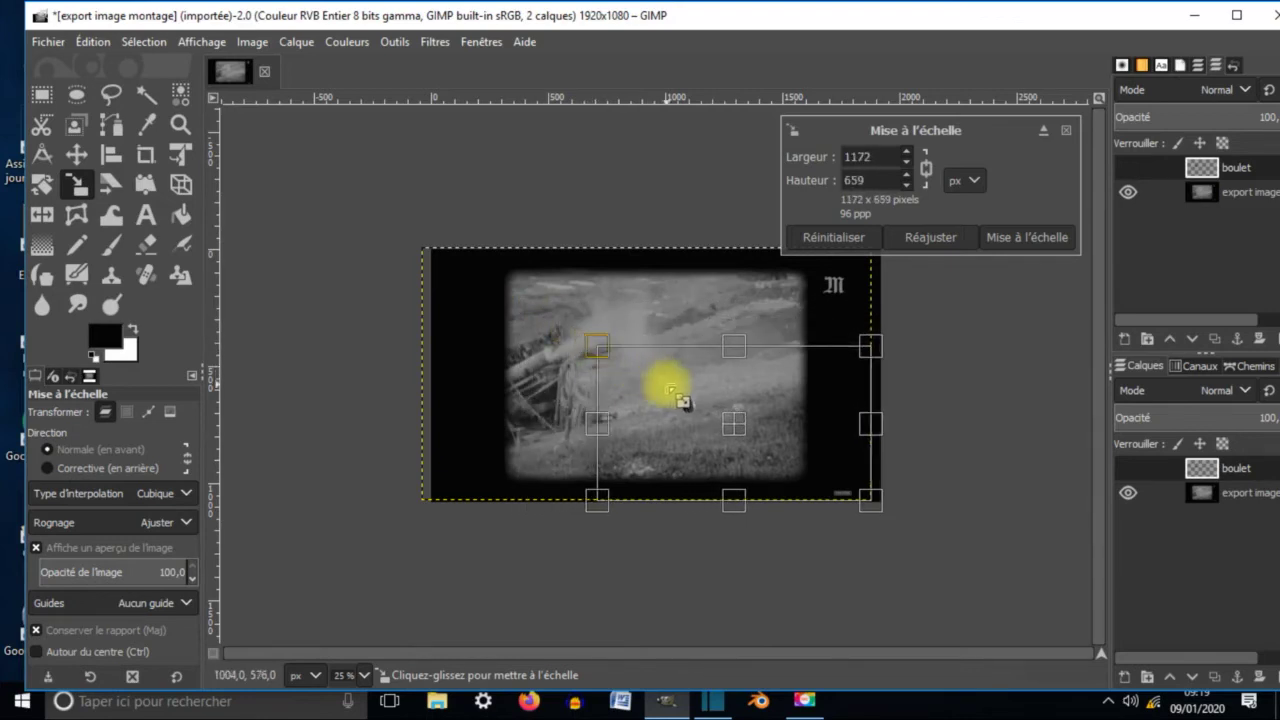
pyautogui.moveTo(737, 420); pyautogui.dragTo(614, 364)
pyautogui.moveTo(480, 290); pyautogui.dragTo(532, 320)
pyautogui.moveTo(653, 387); pyautogui.dragTo(606, 374)
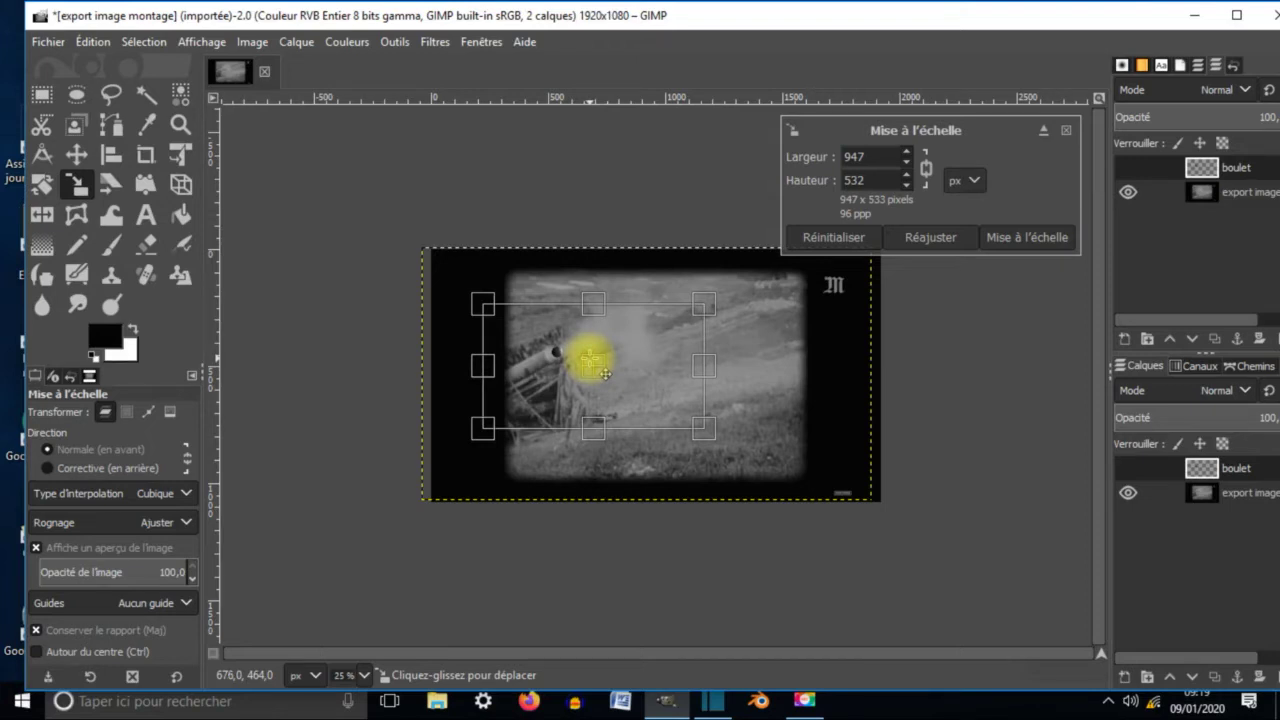
pyautogui.click(1007, 243)
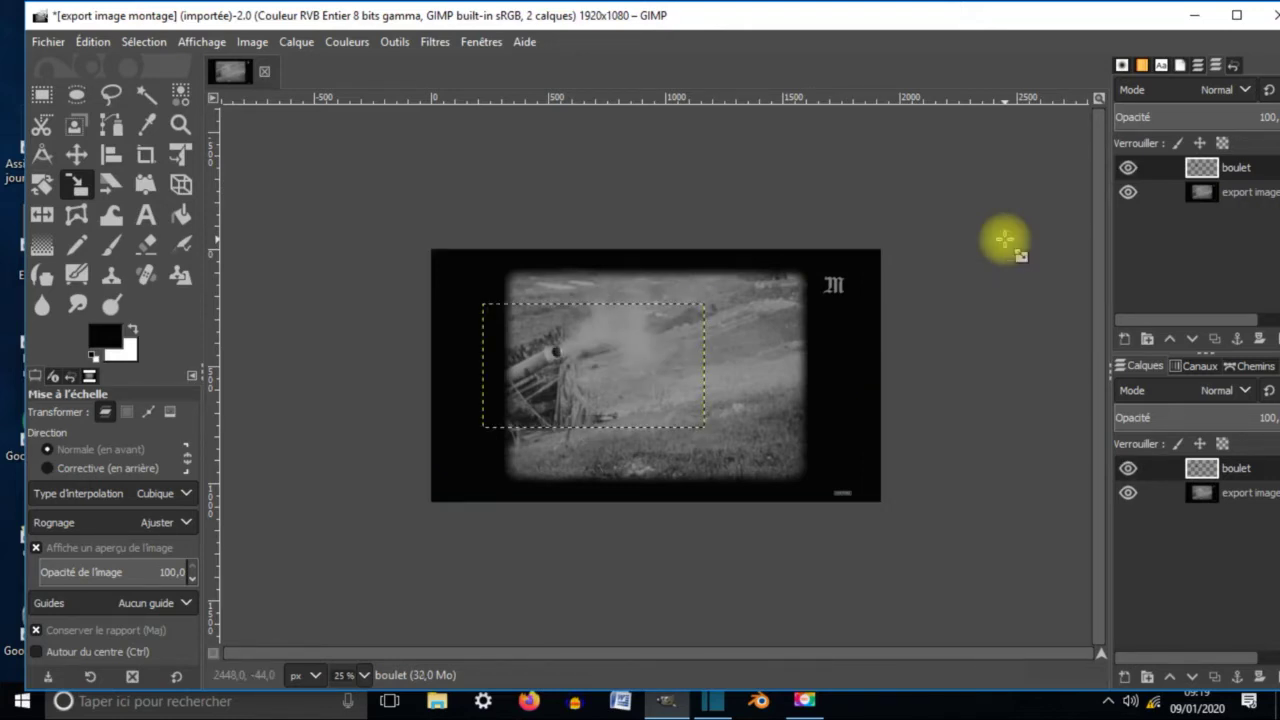
# Save the project as "porjet GIMP.xcf" in the ESC Clip folder on the desktop.
pyautogui.click(47, 42)
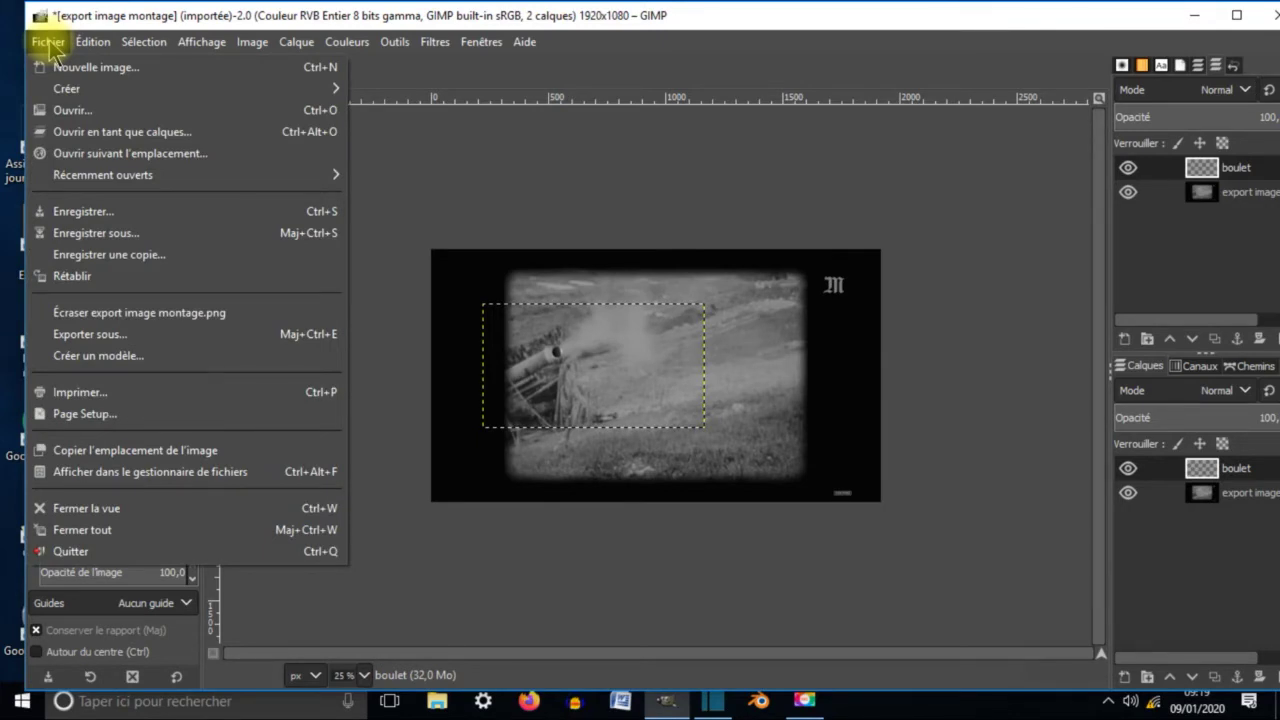
pyautogui.click(96, 233)
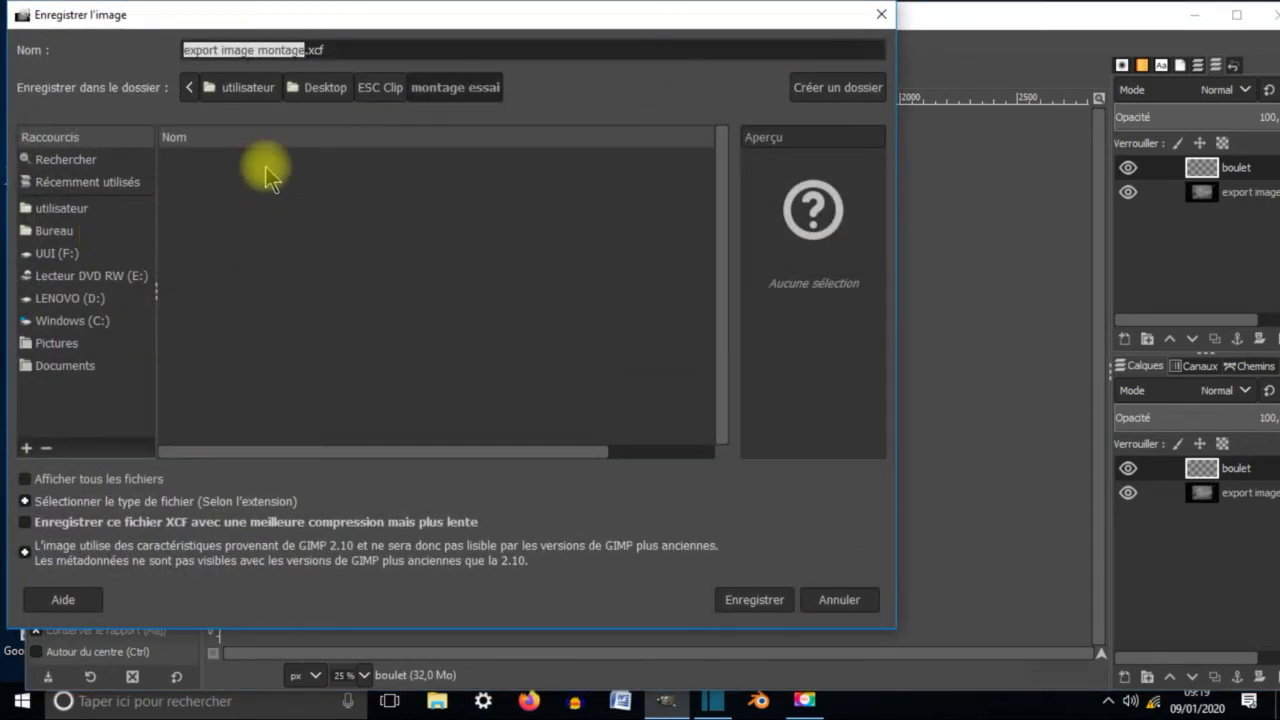
pyautogui.click(30, 230)
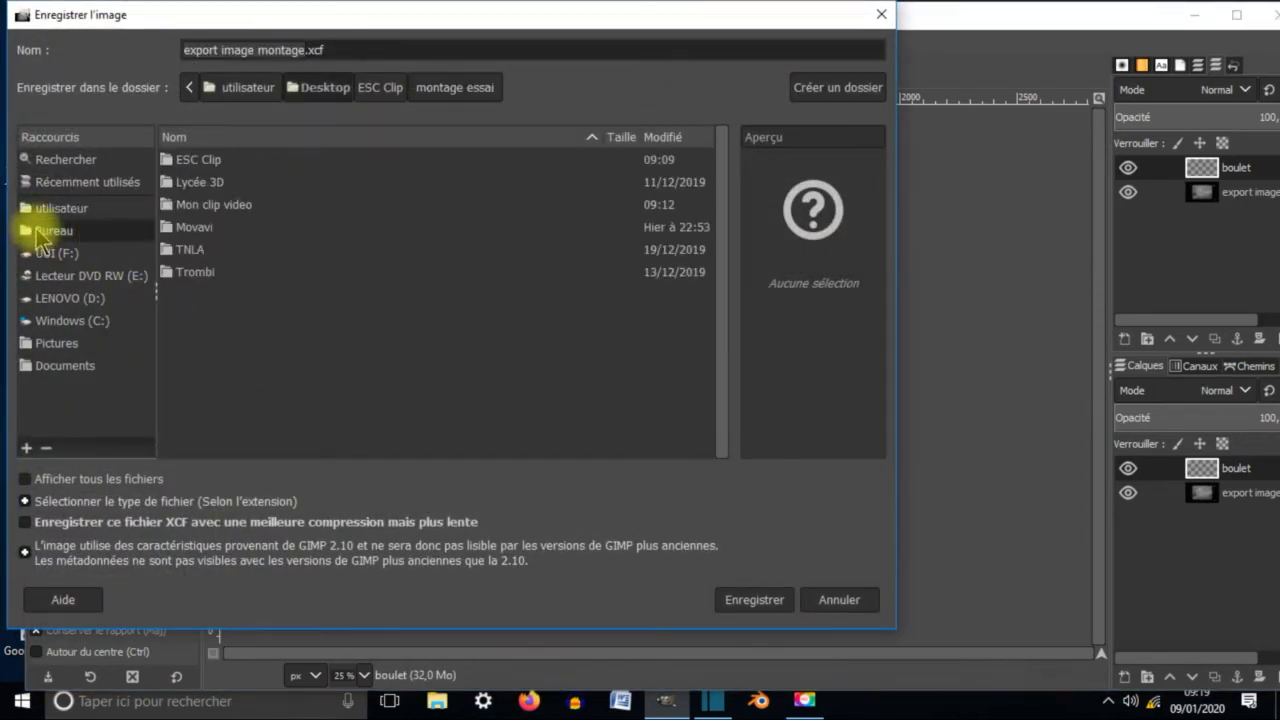
pyautogui.doubleClick(200, 161)
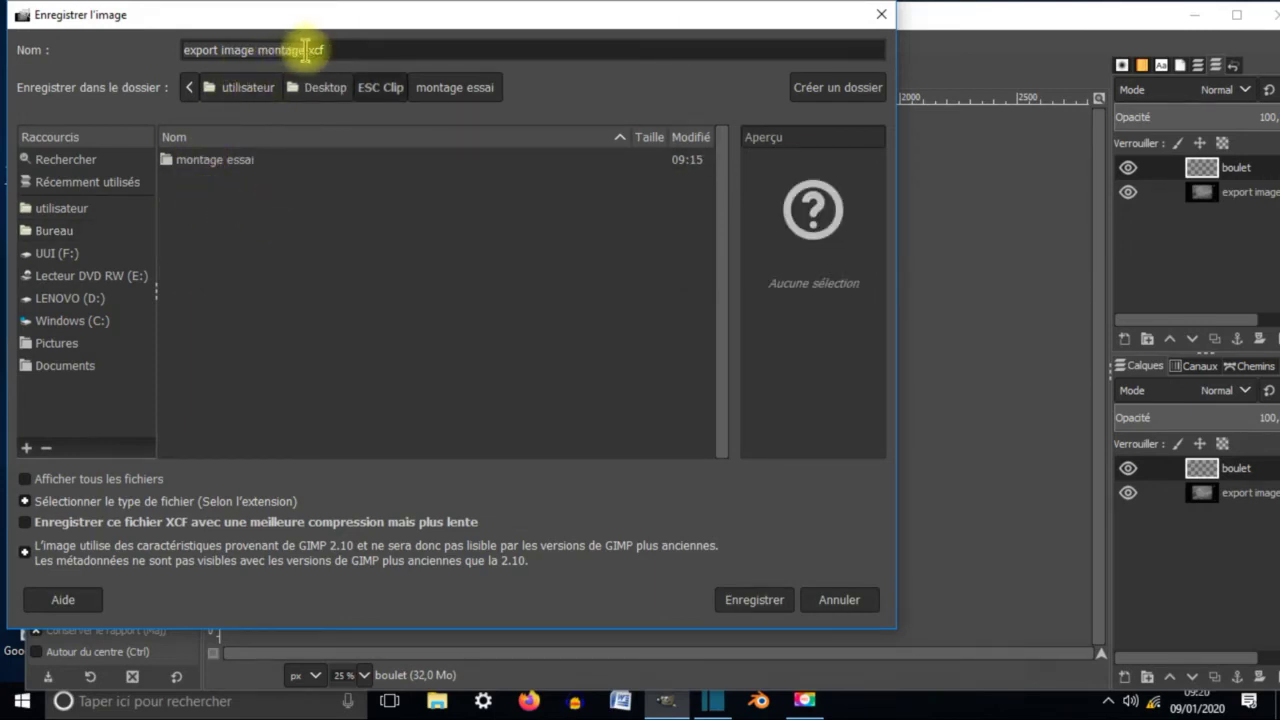
pyautogui.click(305, 51)
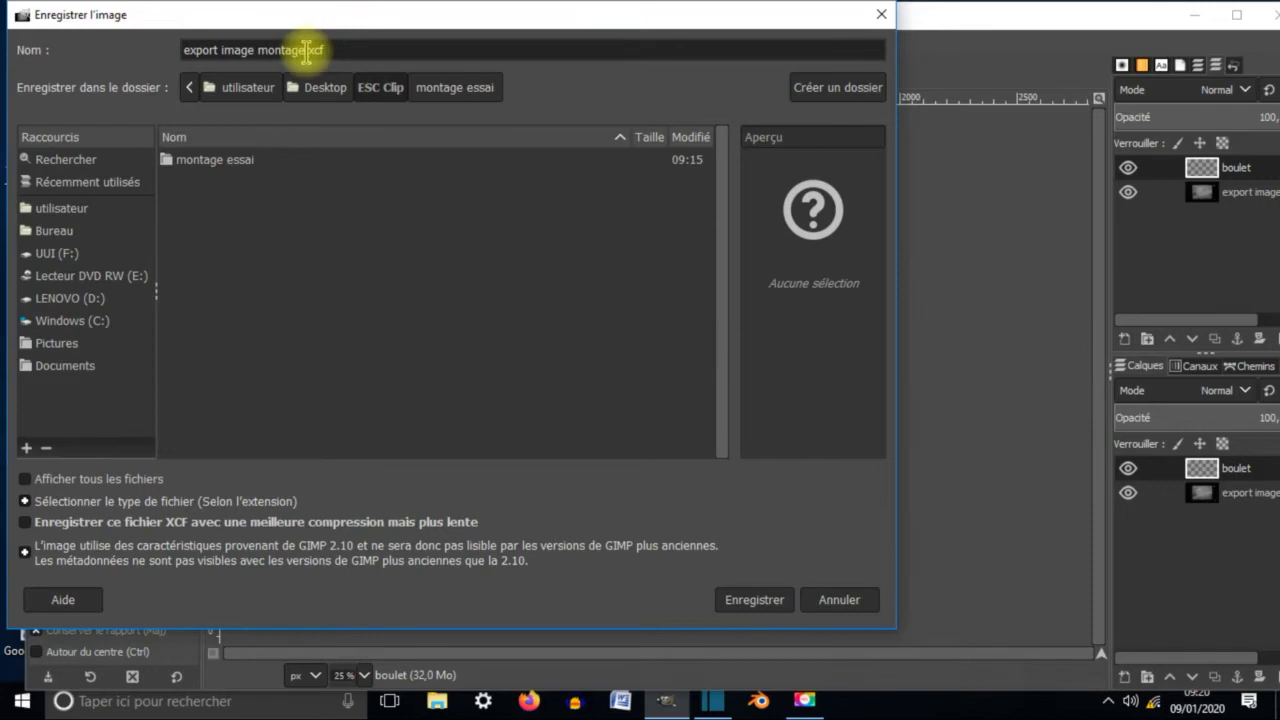
pyautogui.moveTo(302, 50); pyautogui.dragTo(166, 62)
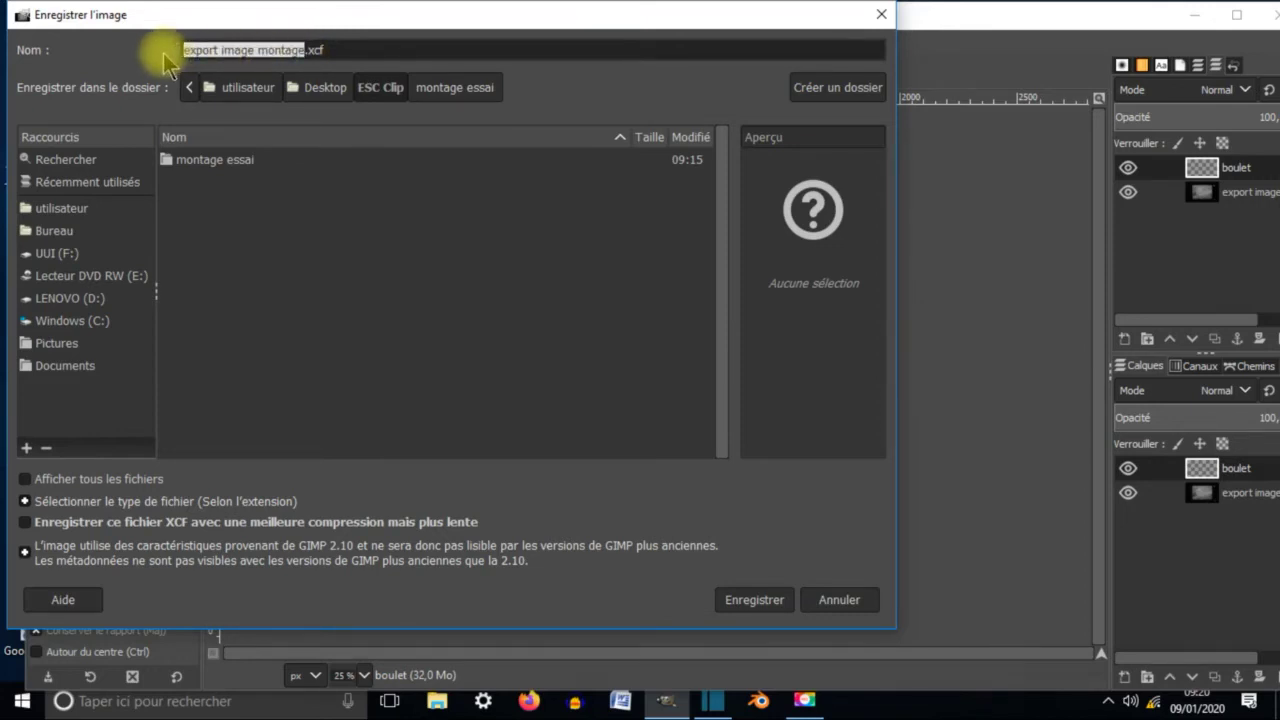
pyautogui.write('porjet GIMP')
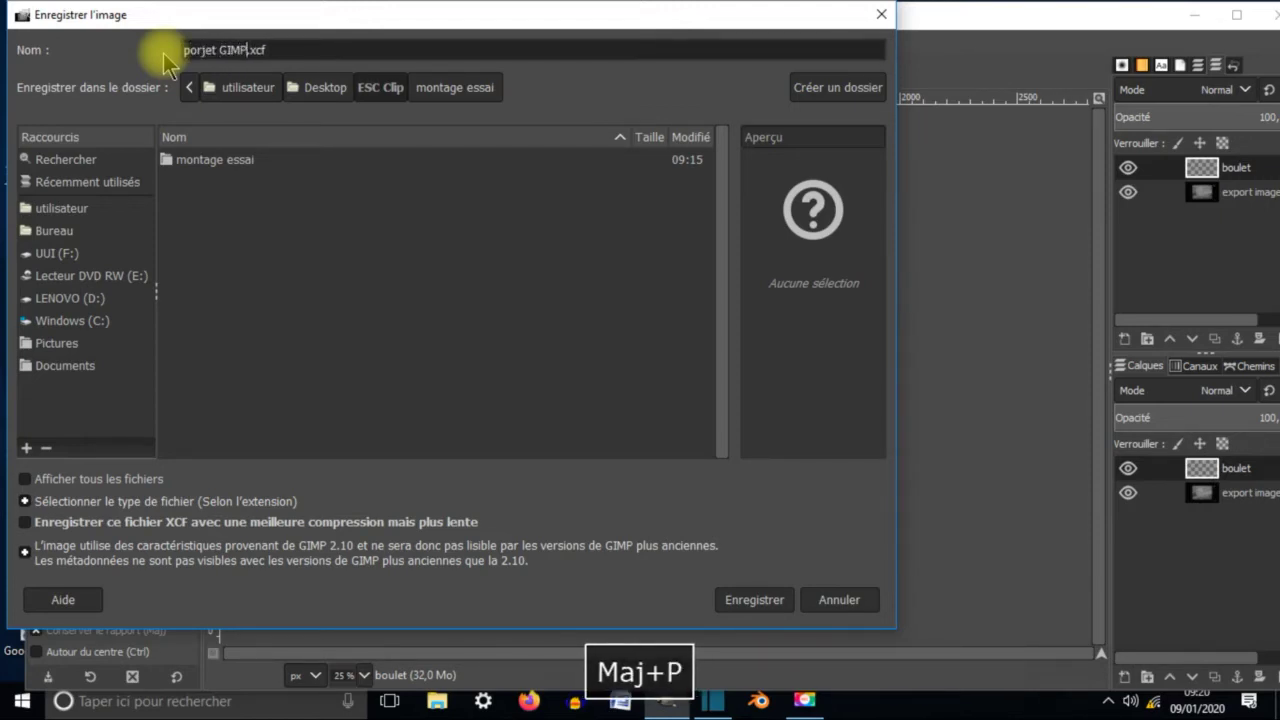
pyautogui.click(756, 603)
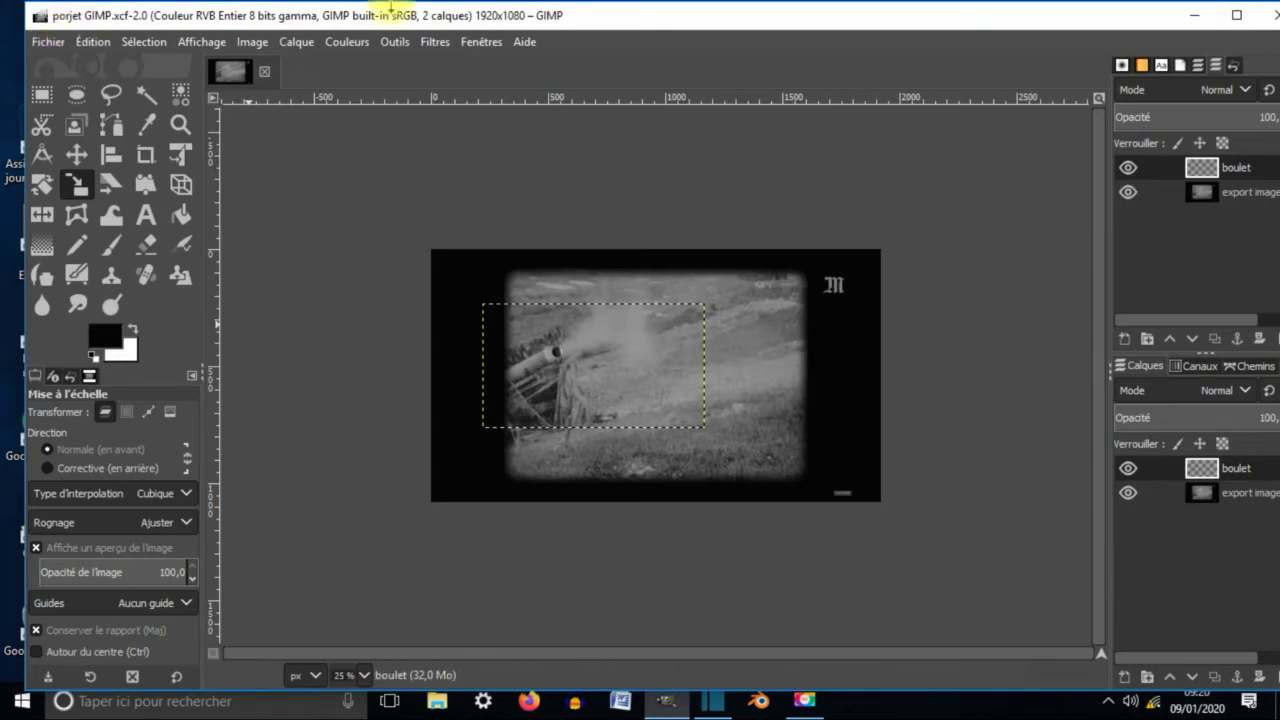
# Start exporting the image from the project, naming the export file 1.jpg in place of the suggested PNG name.
pyautogui.click(48, 42)
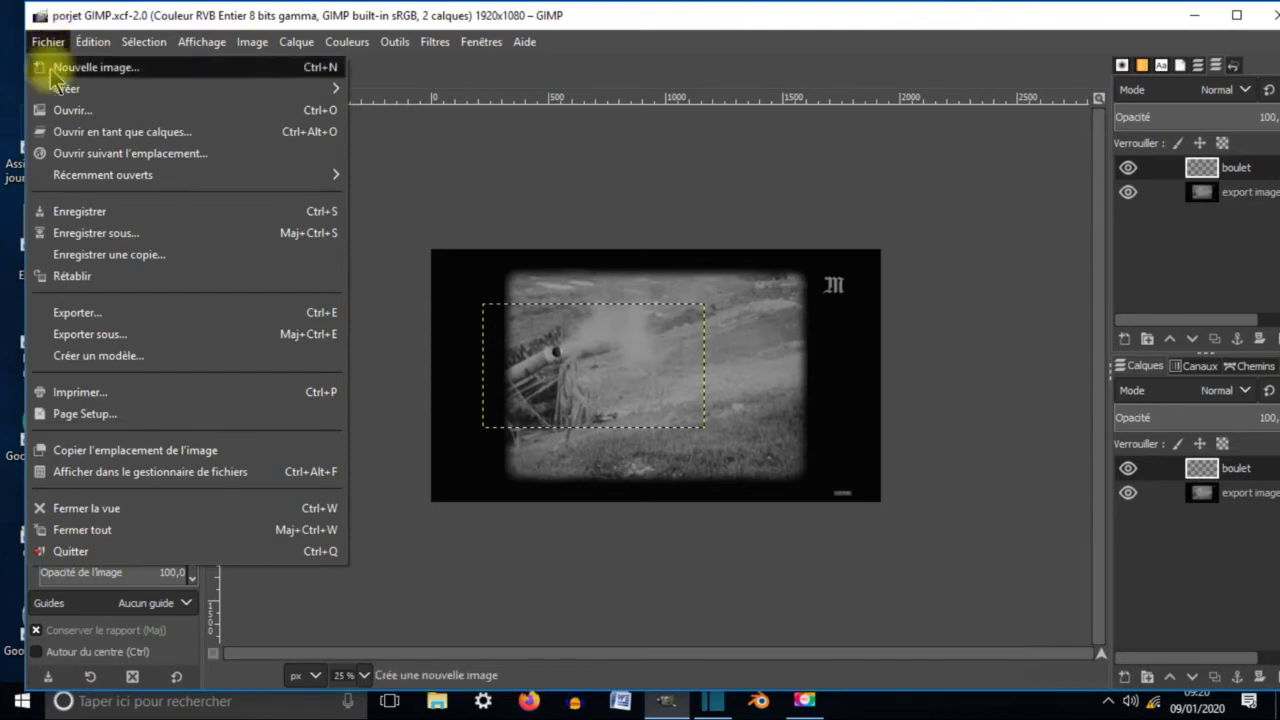
pyautogui.click(105, 335)
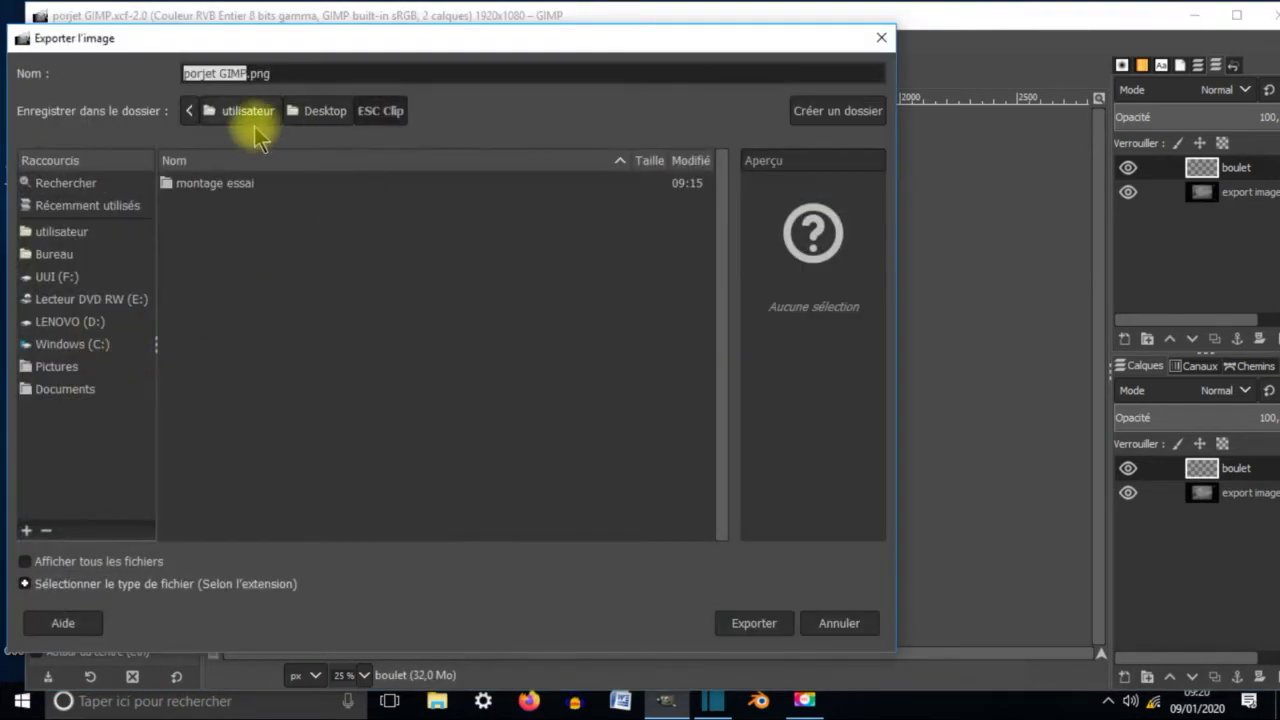
pyautogui.click(280, 73)
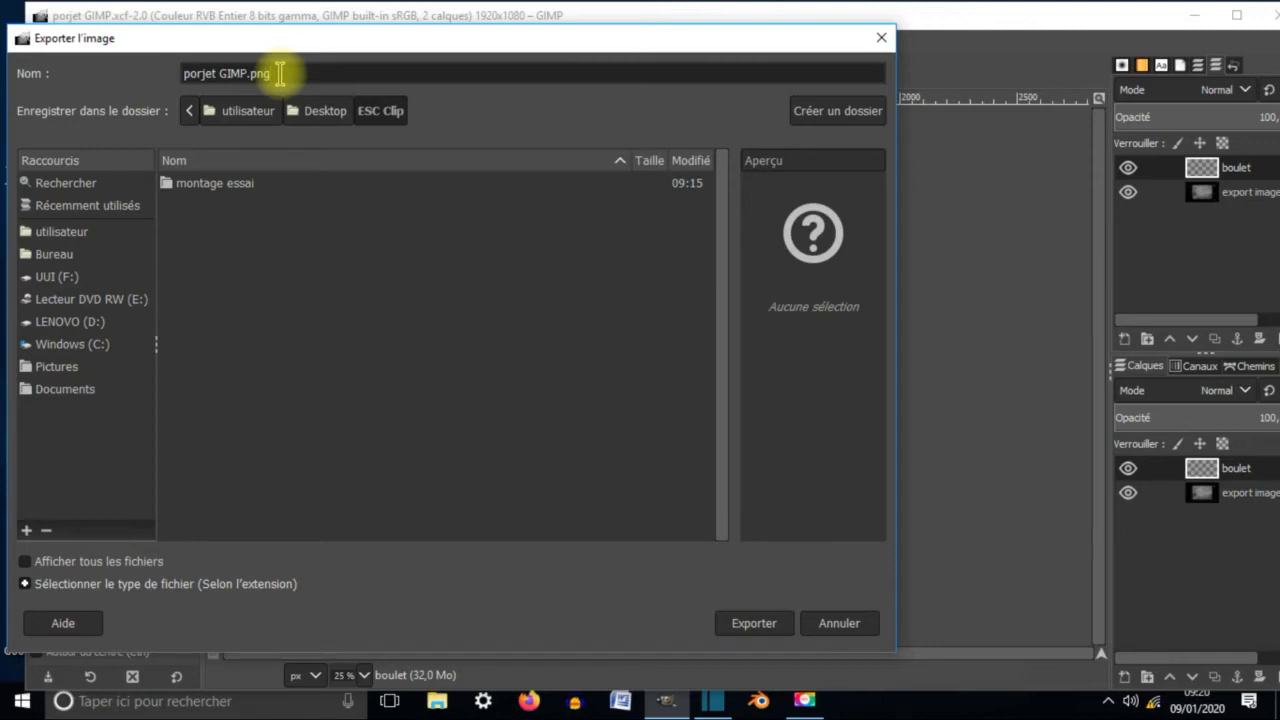
pyautogui.press('BackSpace')
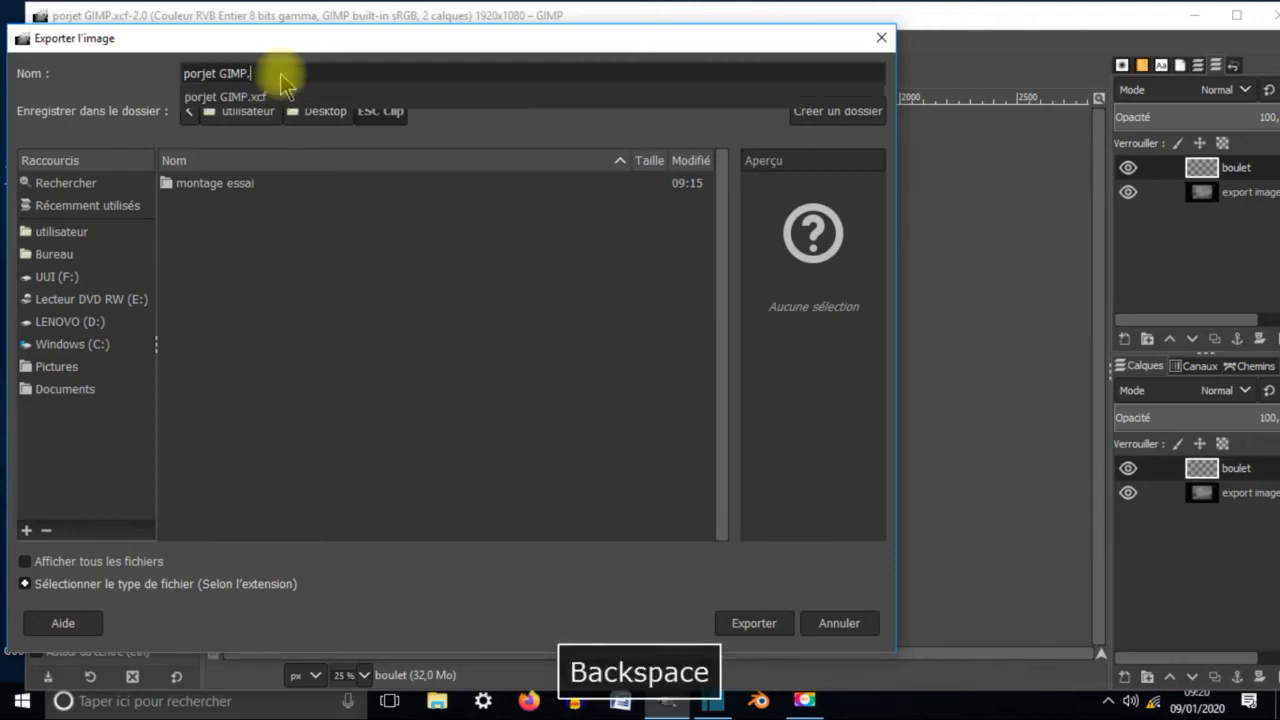
pyautogui.write('jpg')
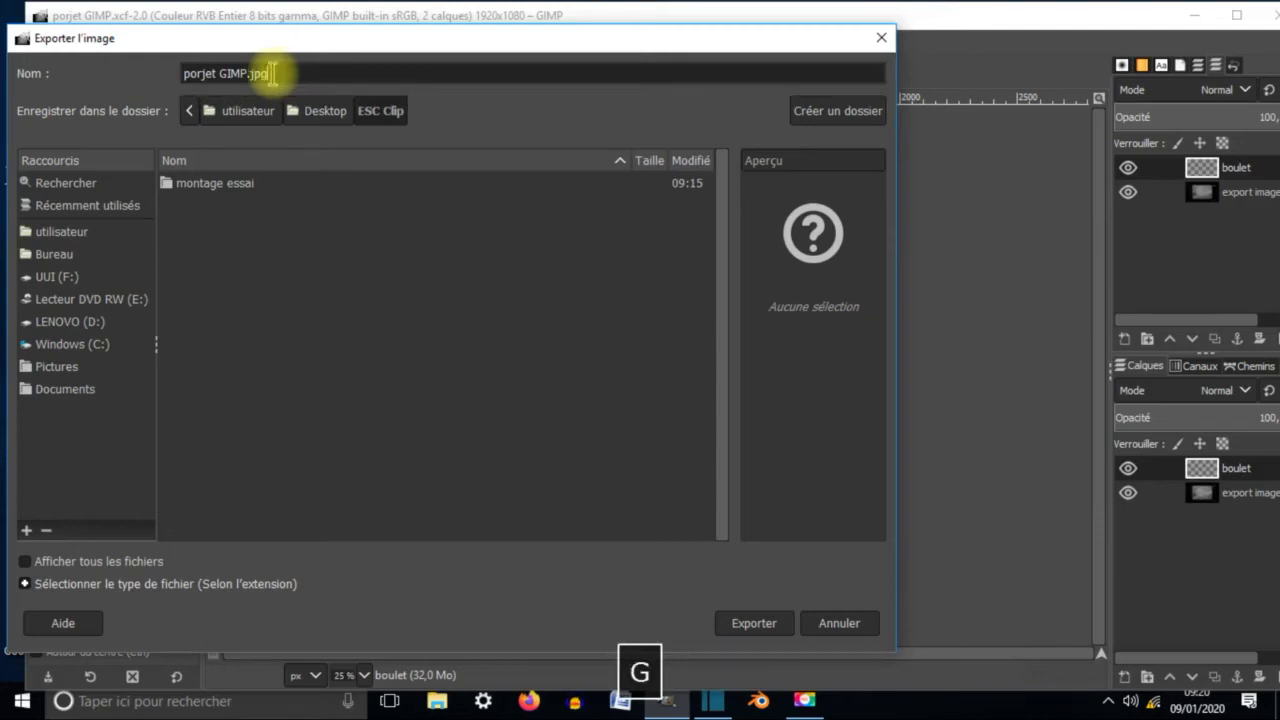
pyautogui.click(247, 73)
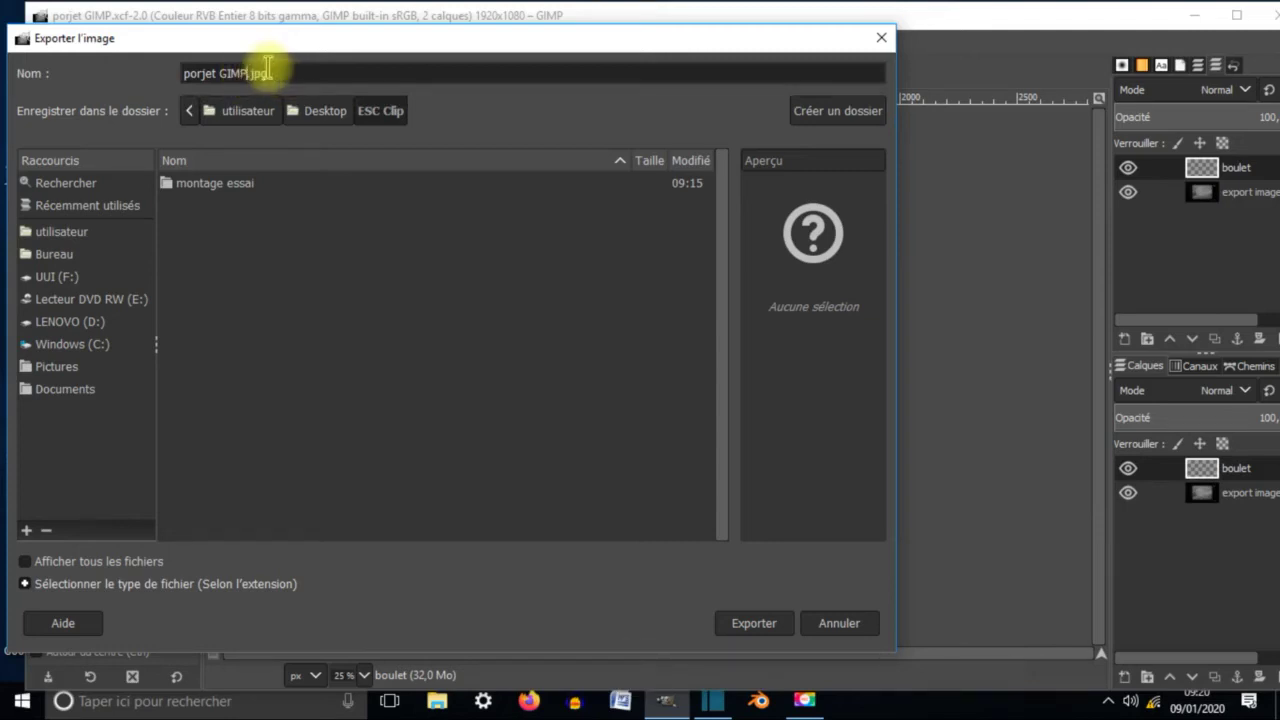
pyautogui.press('BackSpace')
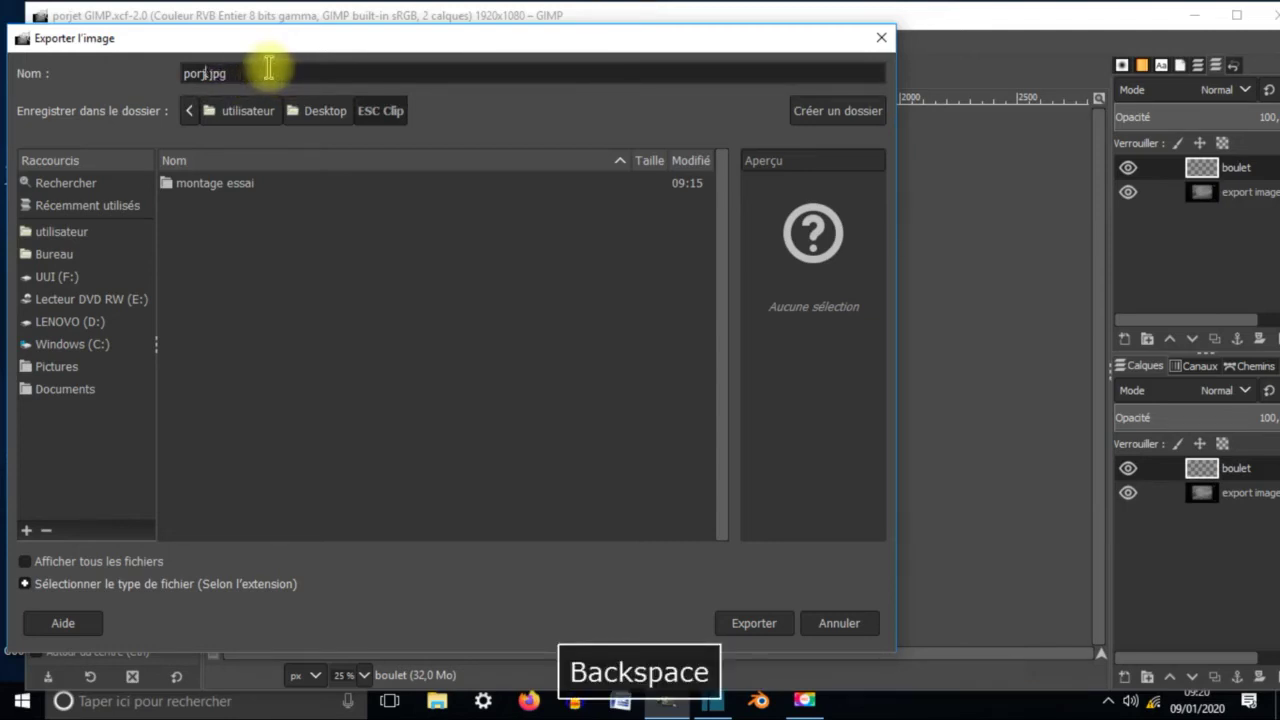
pyautogui.press('BackSpace')
pyautogui.press('BackSpace')
pyautogui.write('1')
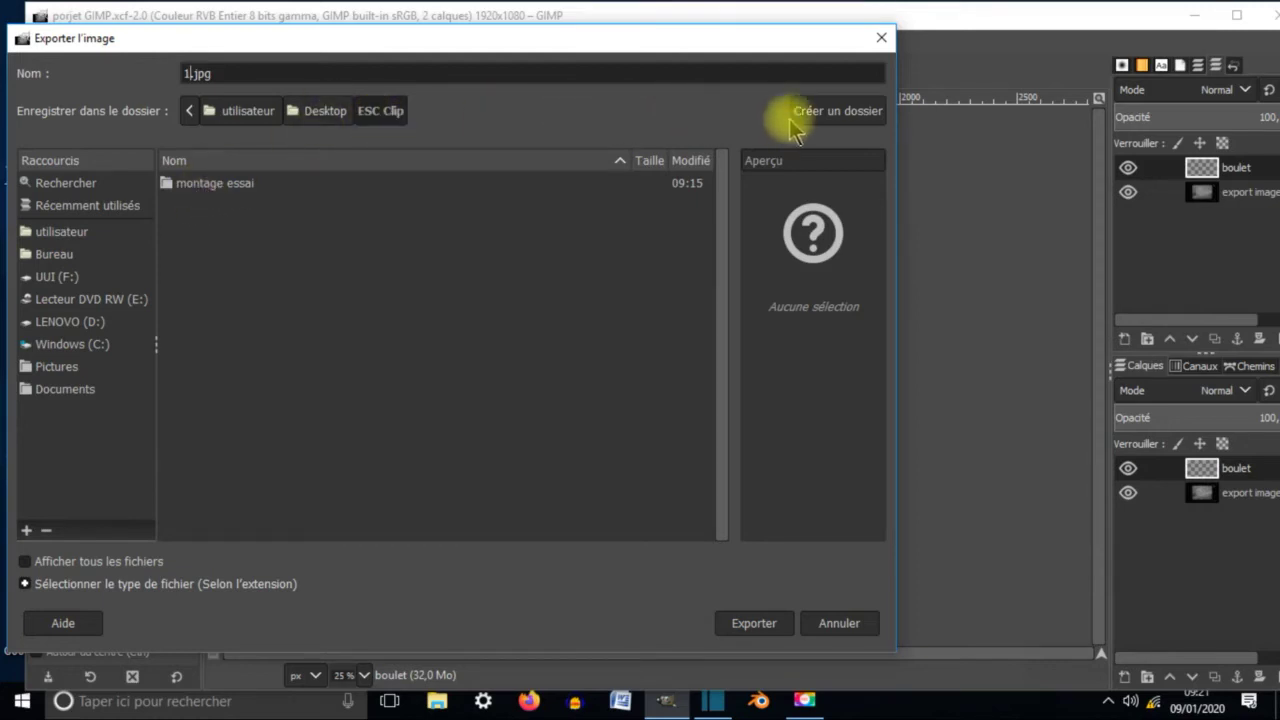
# Try to create a new folder named "Animation Boulet" inside the ESC Clip folder.
pyautogui.click(822, 113)
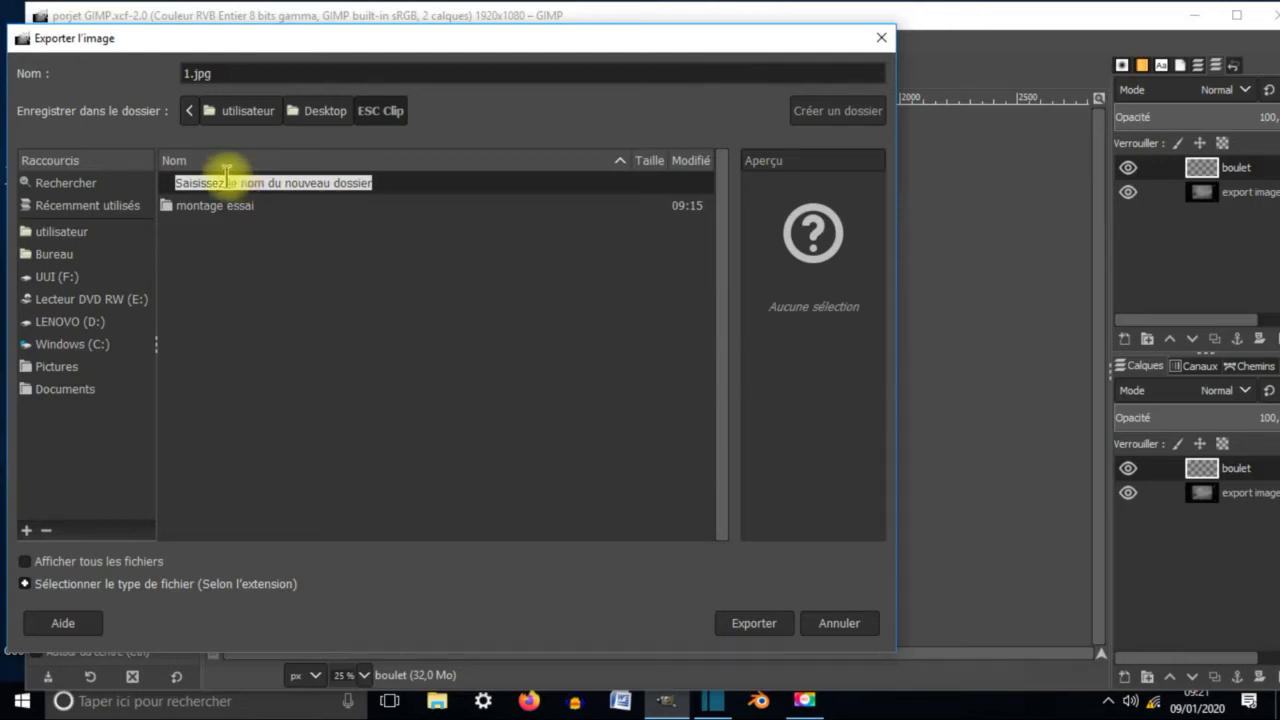
pyautogui.write('A')
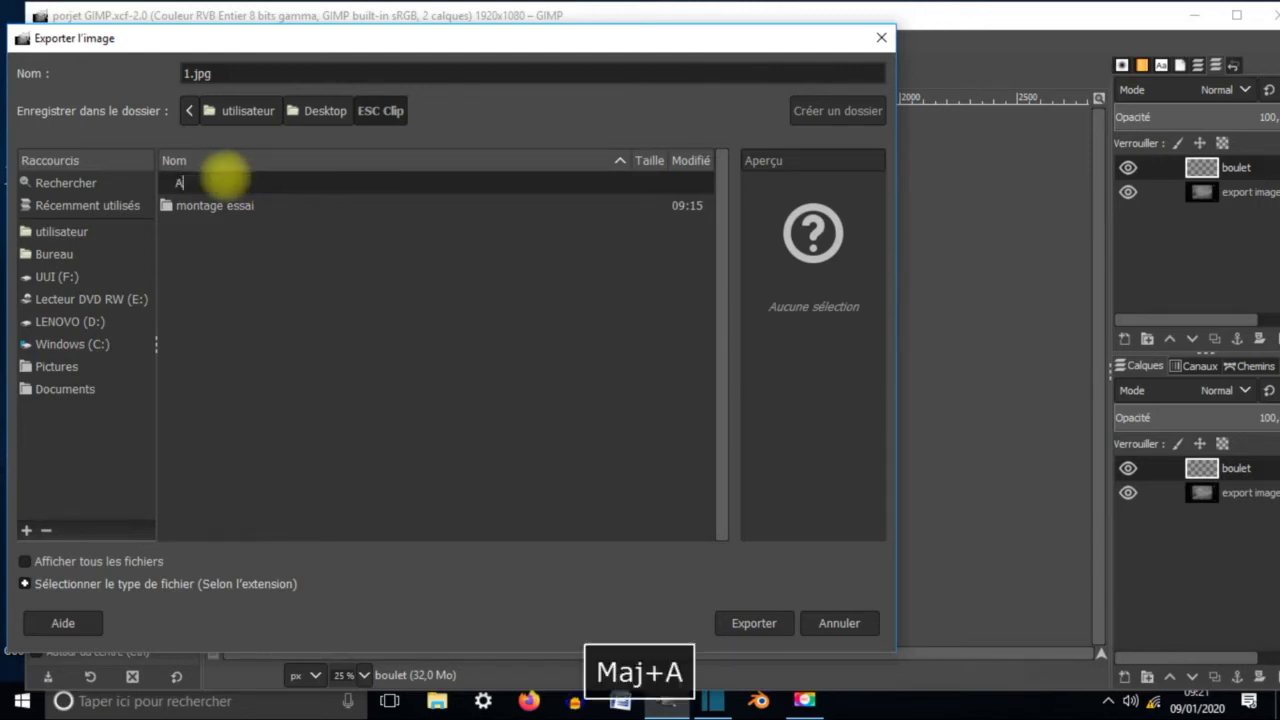
pyautogui.write('nimation ')
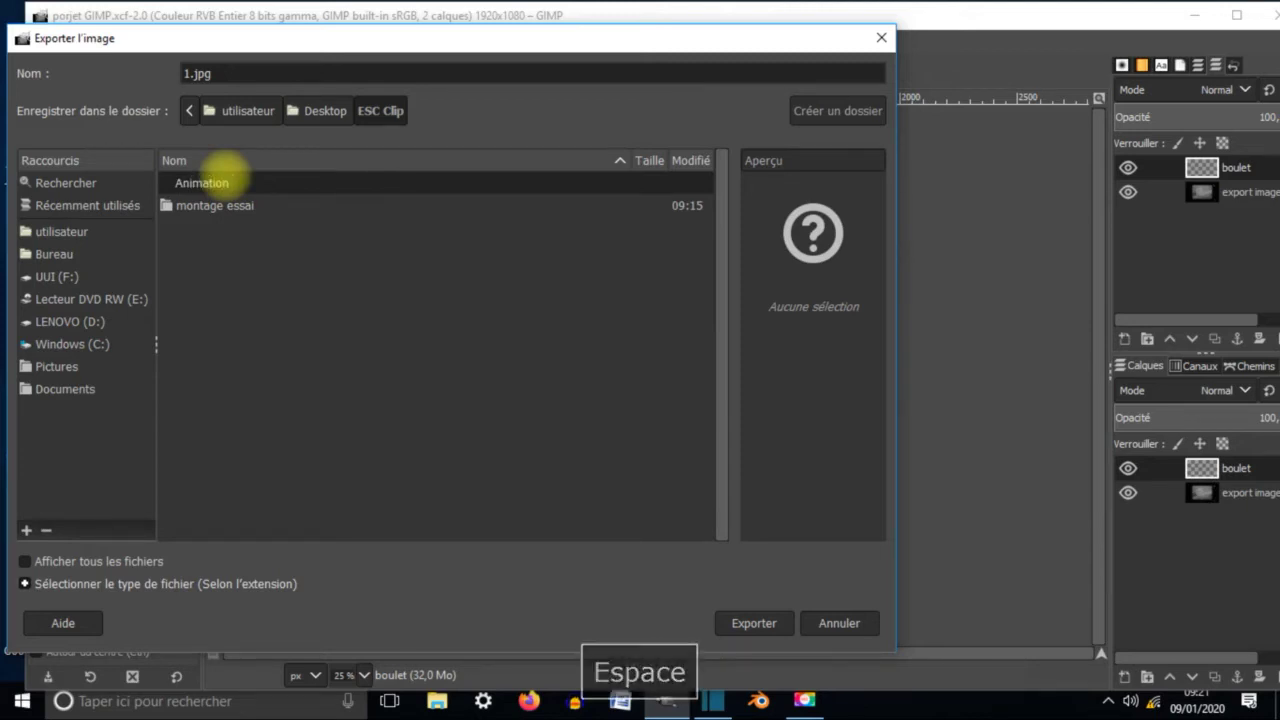
pyautogui.write('Boule')
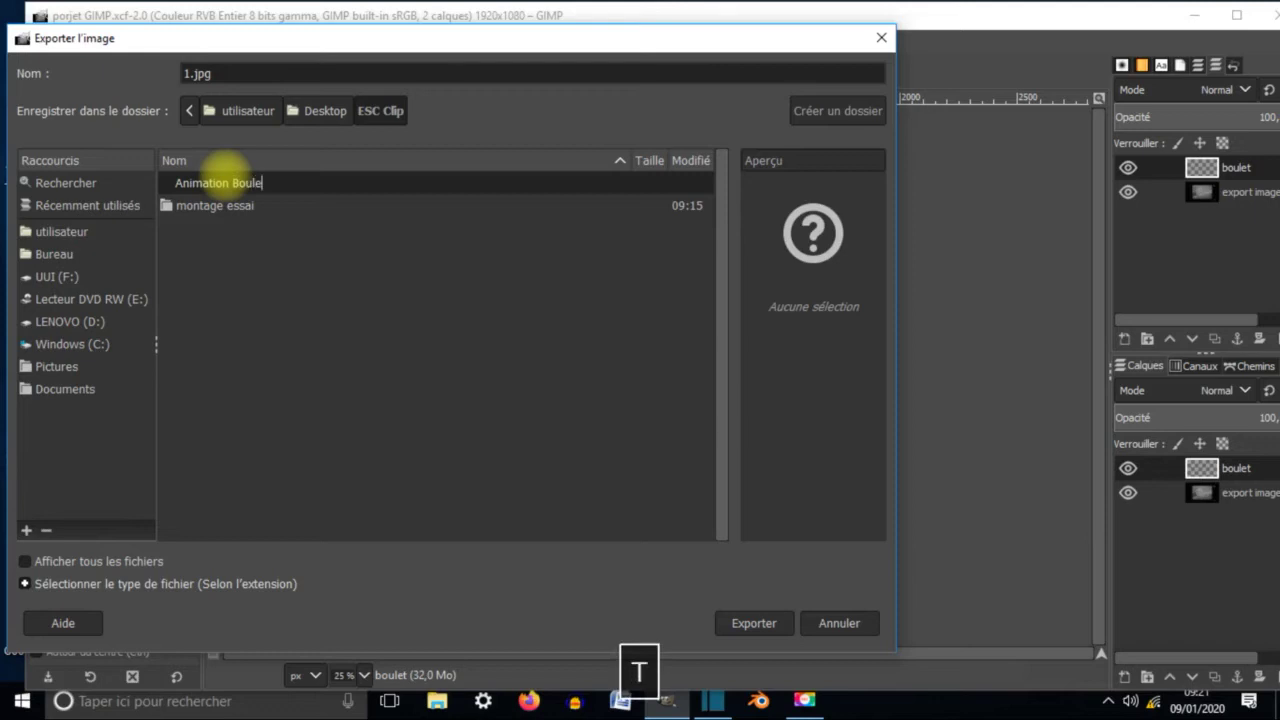
pyautogui.write('t')
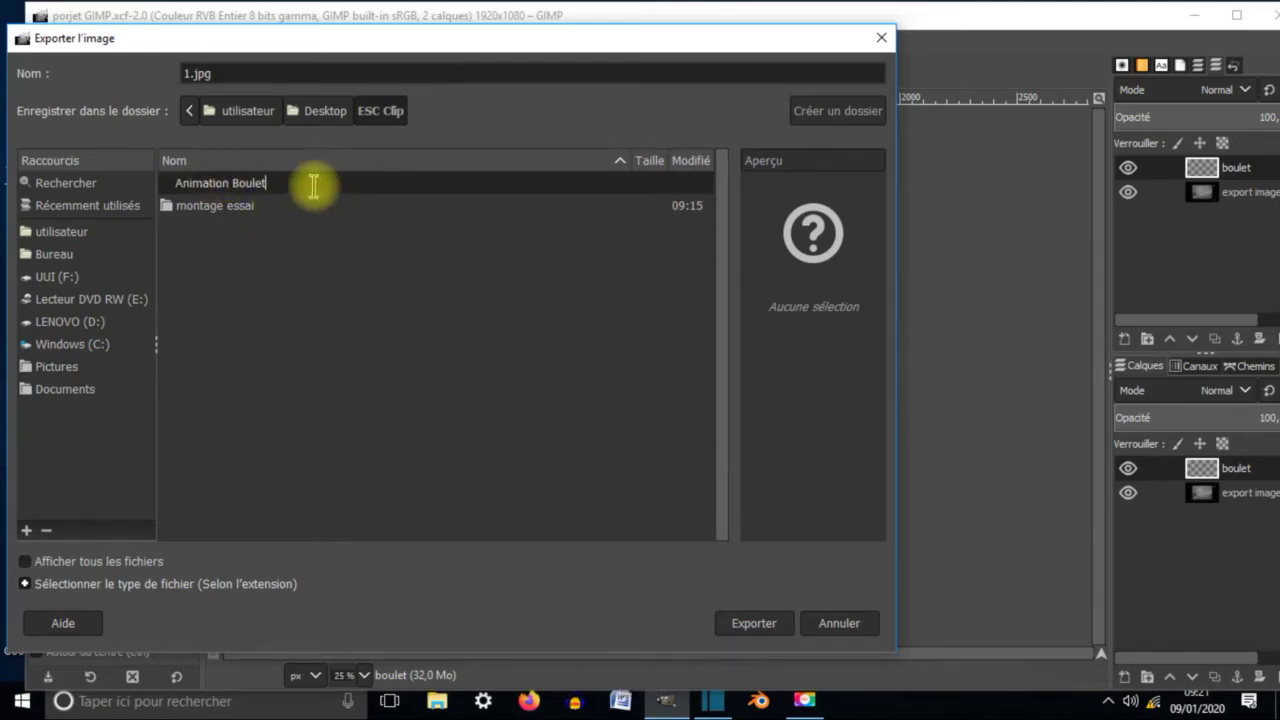
pyautogui.click(172, 183)
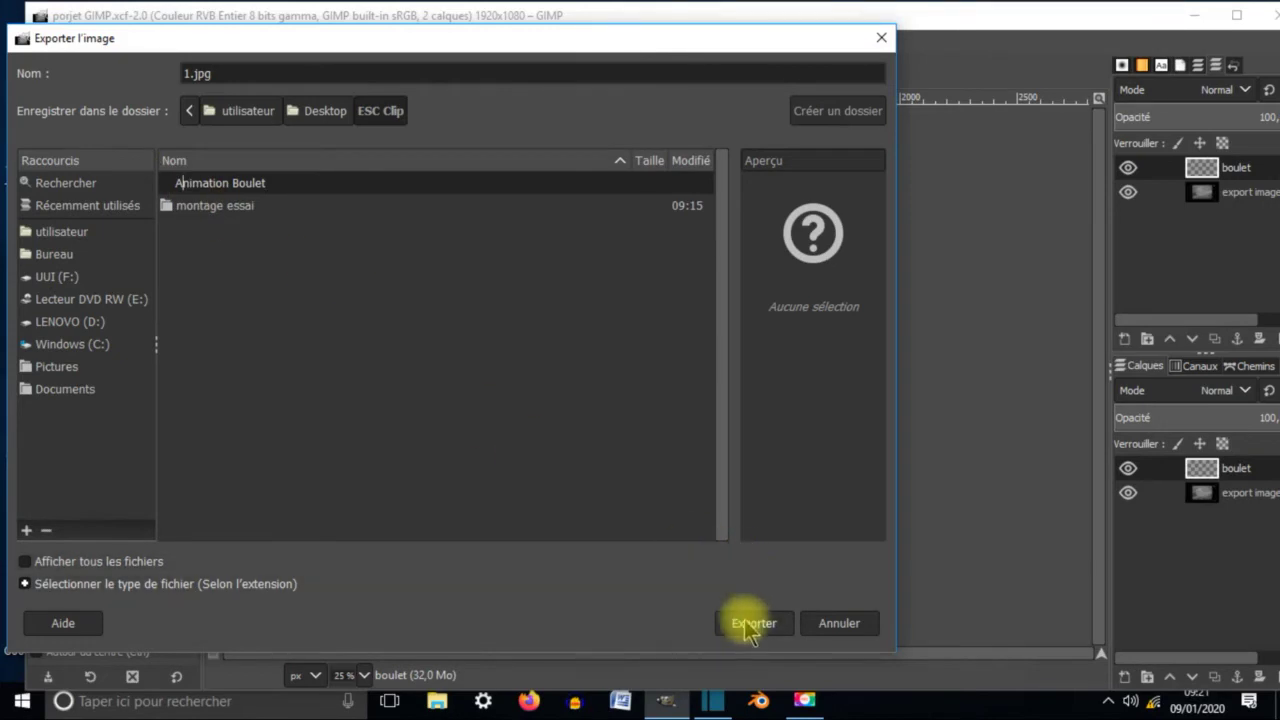
# Export 1.jpg to the ESC Clip folder with the default JPEG settings.
pyautogui.click(750, 625)
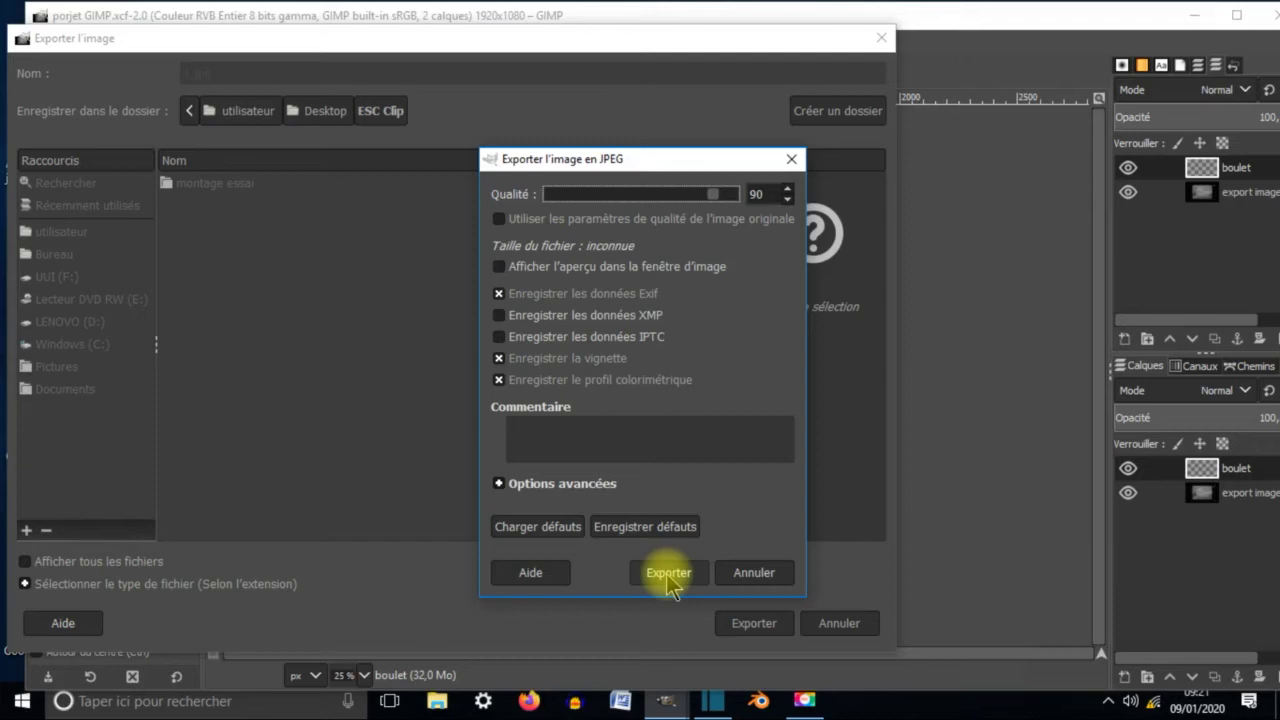
pyautogui.click(668, 575)
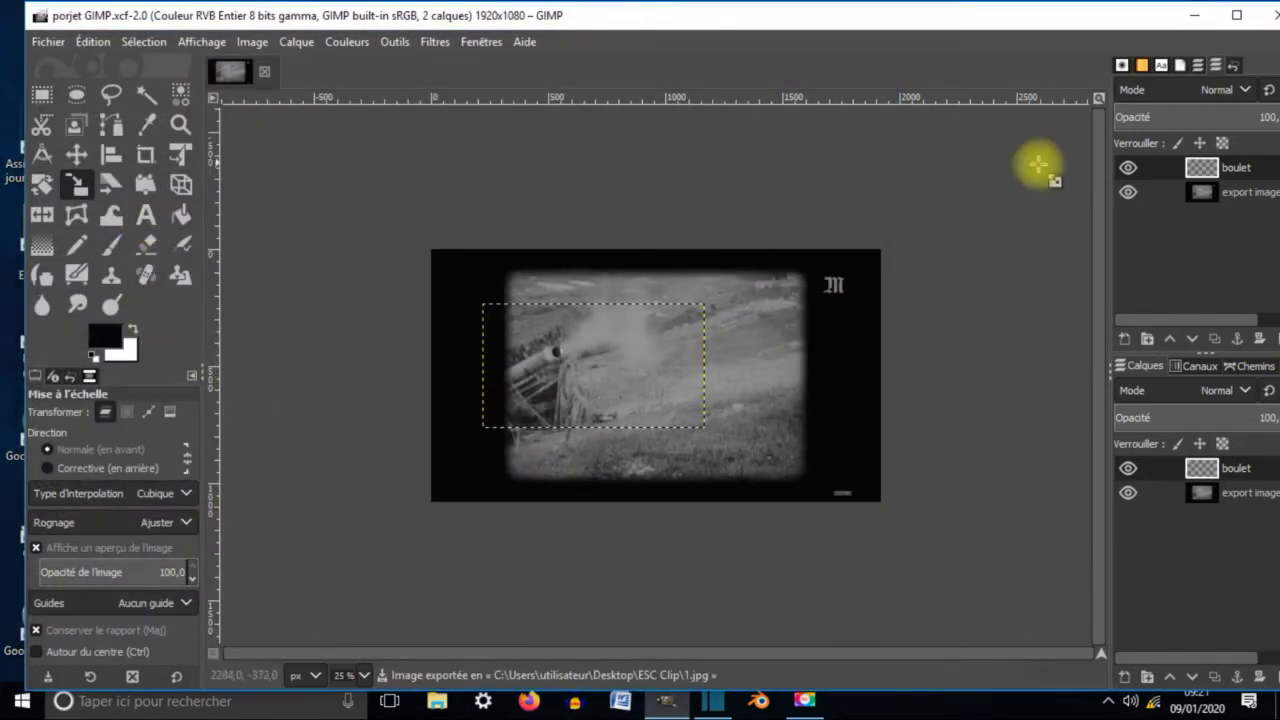
# Try to move the boulet layer slightly to the right with the Move tool, and undo the move.
pyautogui.click(1238, 170)
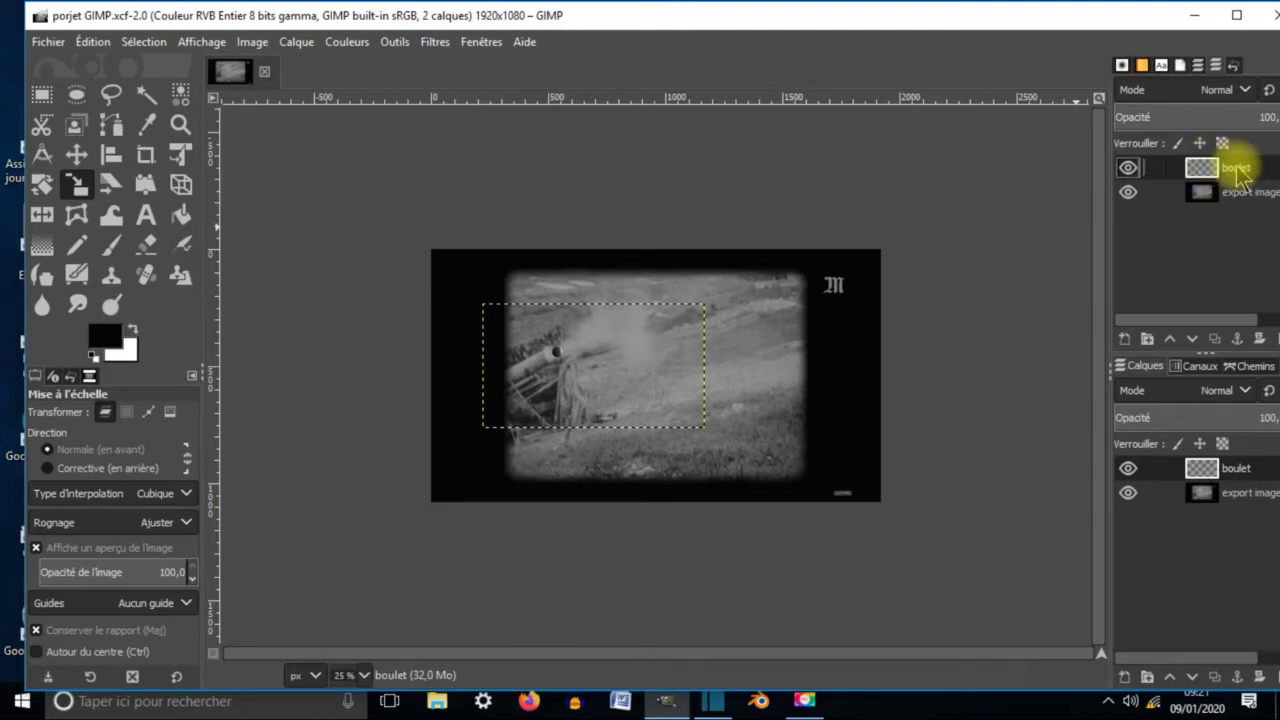
pyautogui.click(75, 157)
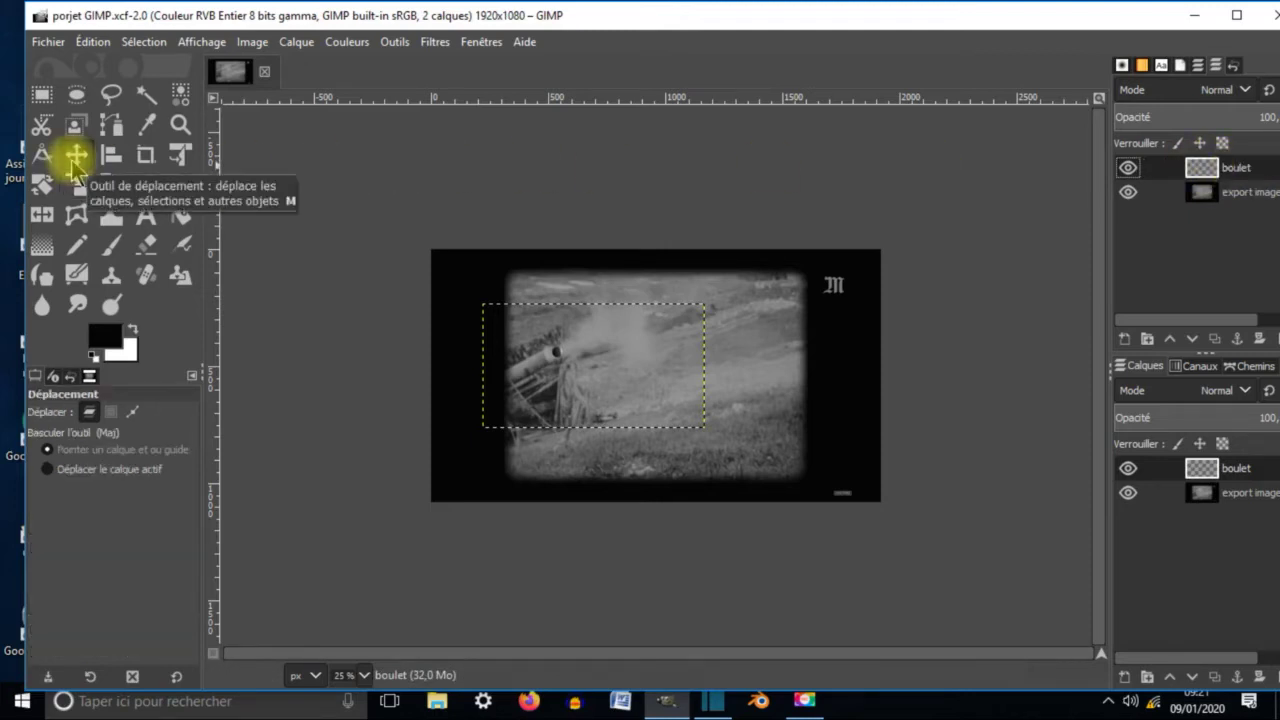
pyautogui.moveTo(590, 340)
pyautogui.mouseDown()
pyautogui.moveTo(611, 339)
pyautogui.moveTo(600, 344)
pyautogui.mouseUp()
pyautogui.click(1236, 170)
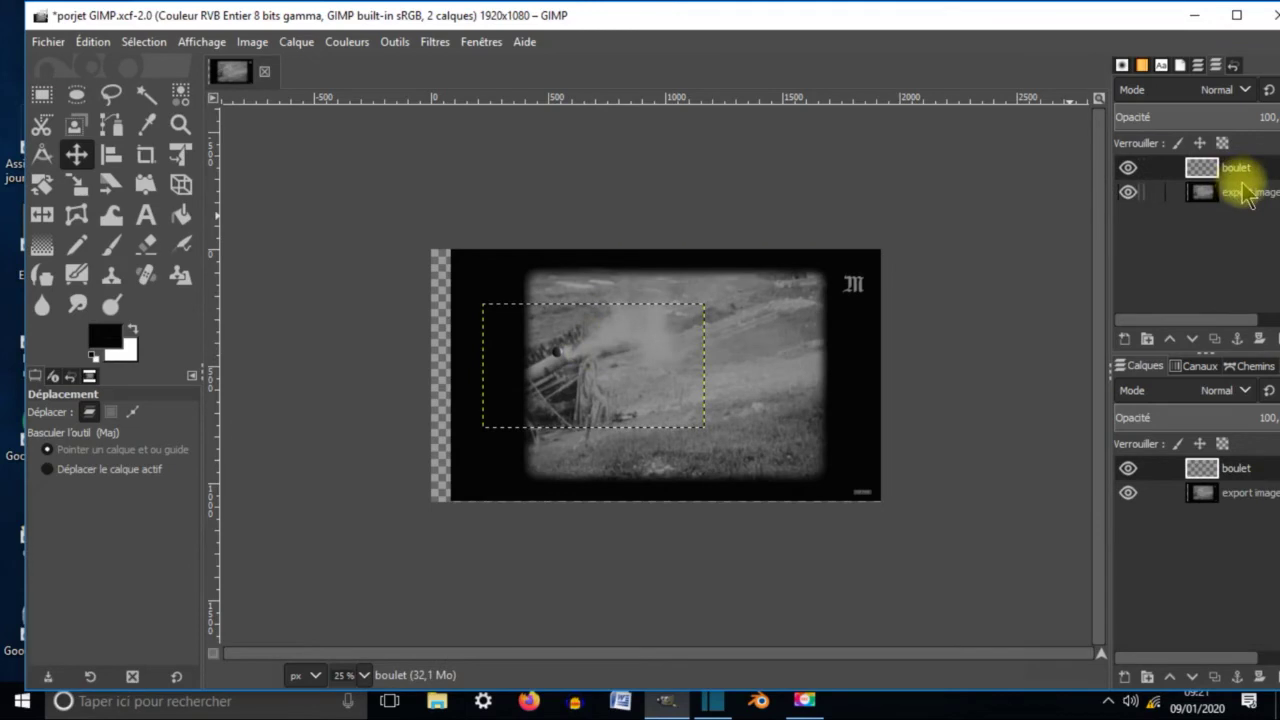
pyautogui.click(92, 42)
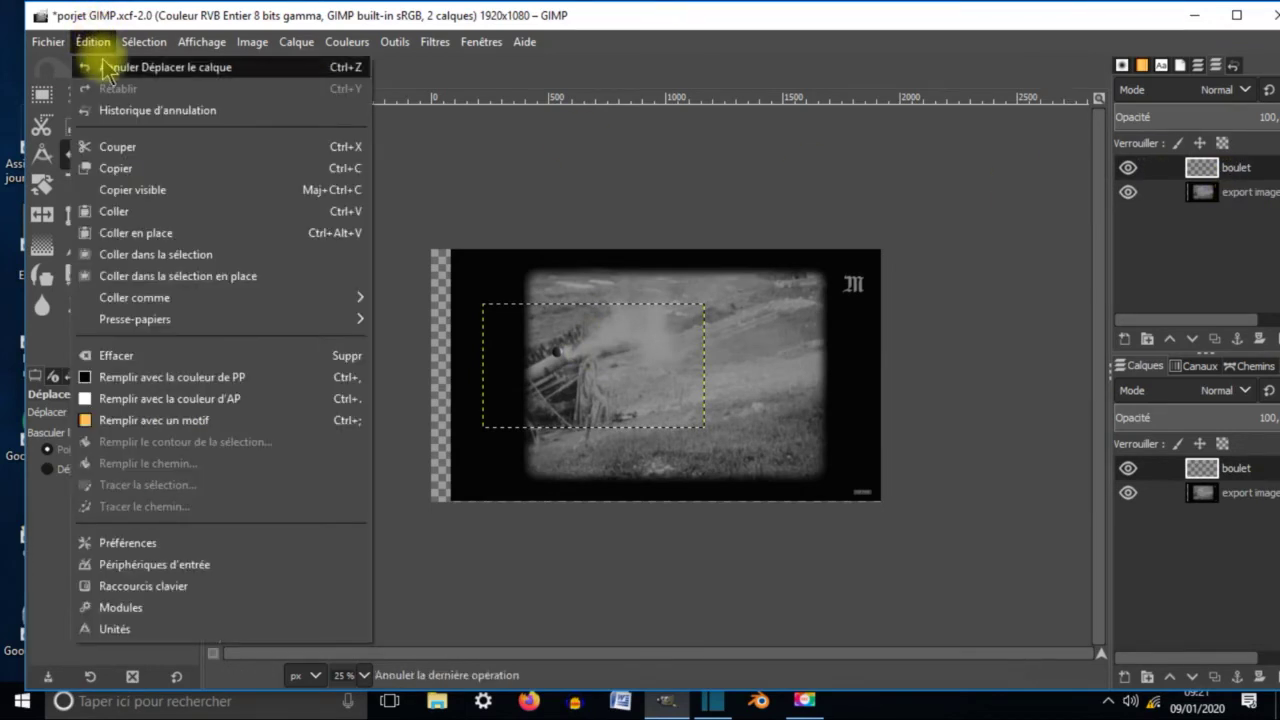
pyautogui.click(100, 66)
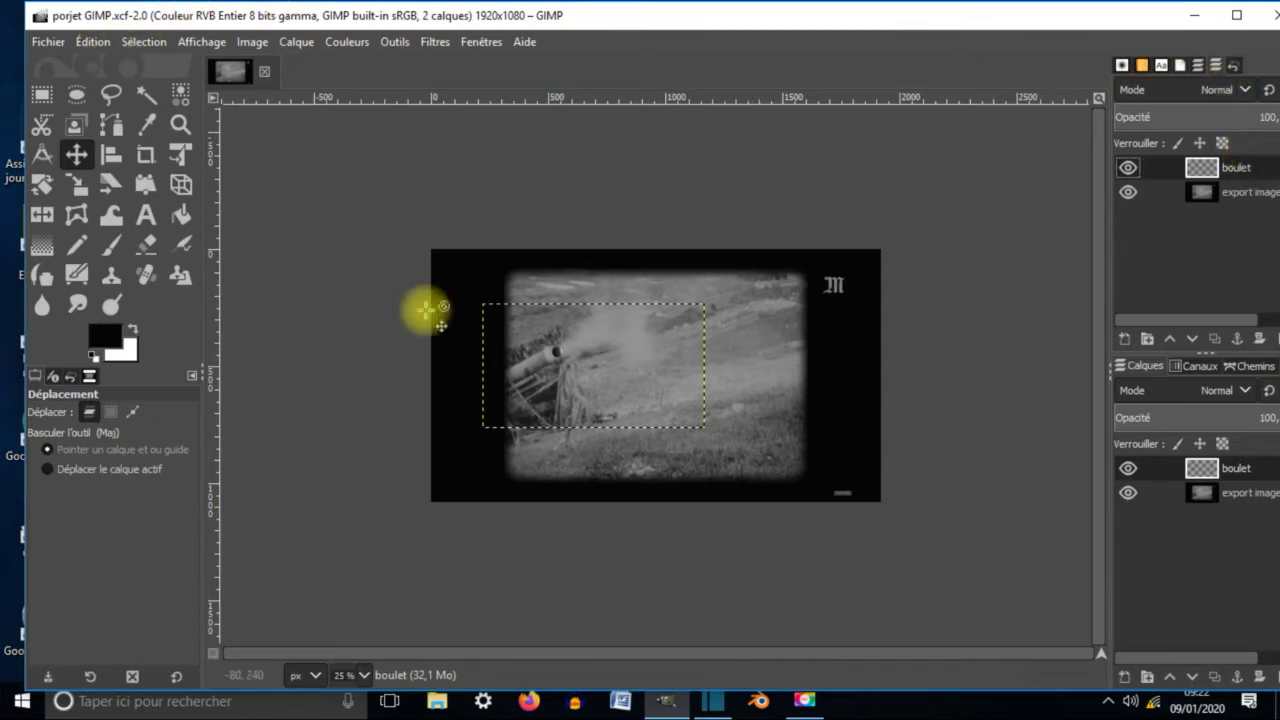
# Try again to move the boulet layer, dragging slightly to the left within the image.
pyautogui.click(91, 42)
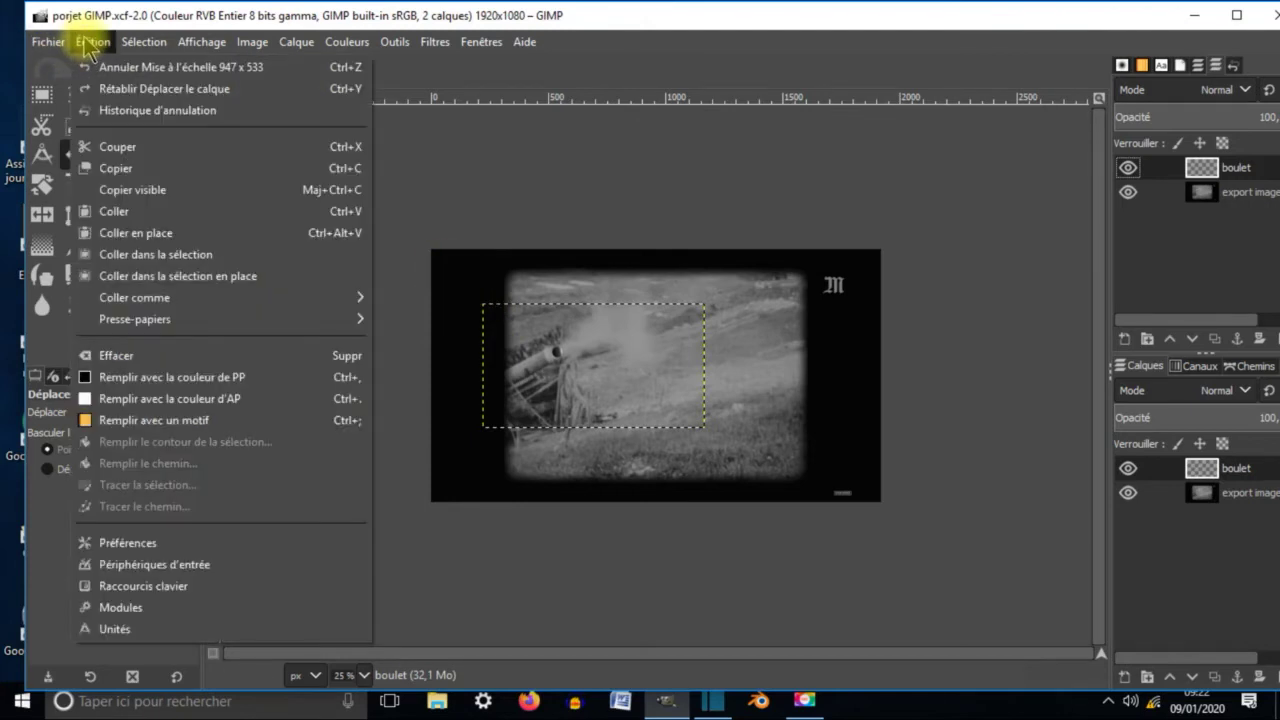
pyautogui.moveTo(130, 44)
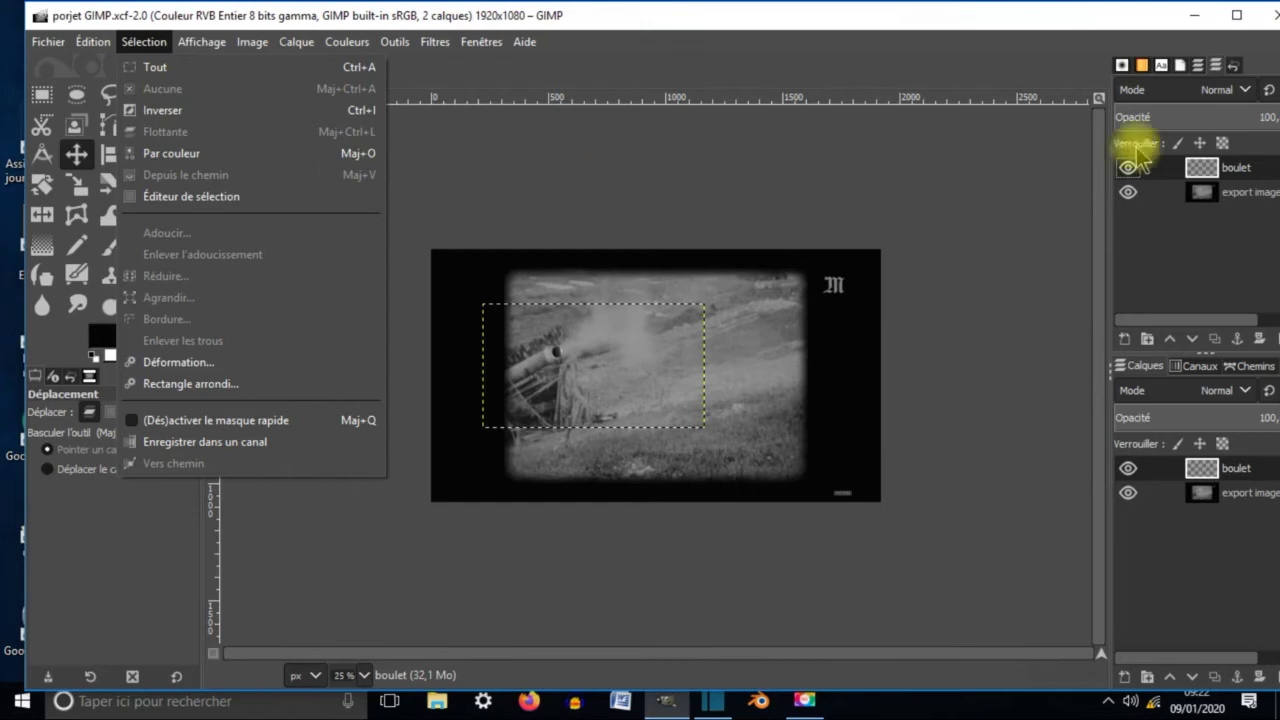
pyautogui.click(1245, 172)
pyautogui.moveTo(604, 363)
pyautogui.mouseDown()
pyautogui.moveTo(615, 364)
pyautogui.moveTo(600, 363)
pyautogui.mouseUp()
pyautogui.click(749, 306)
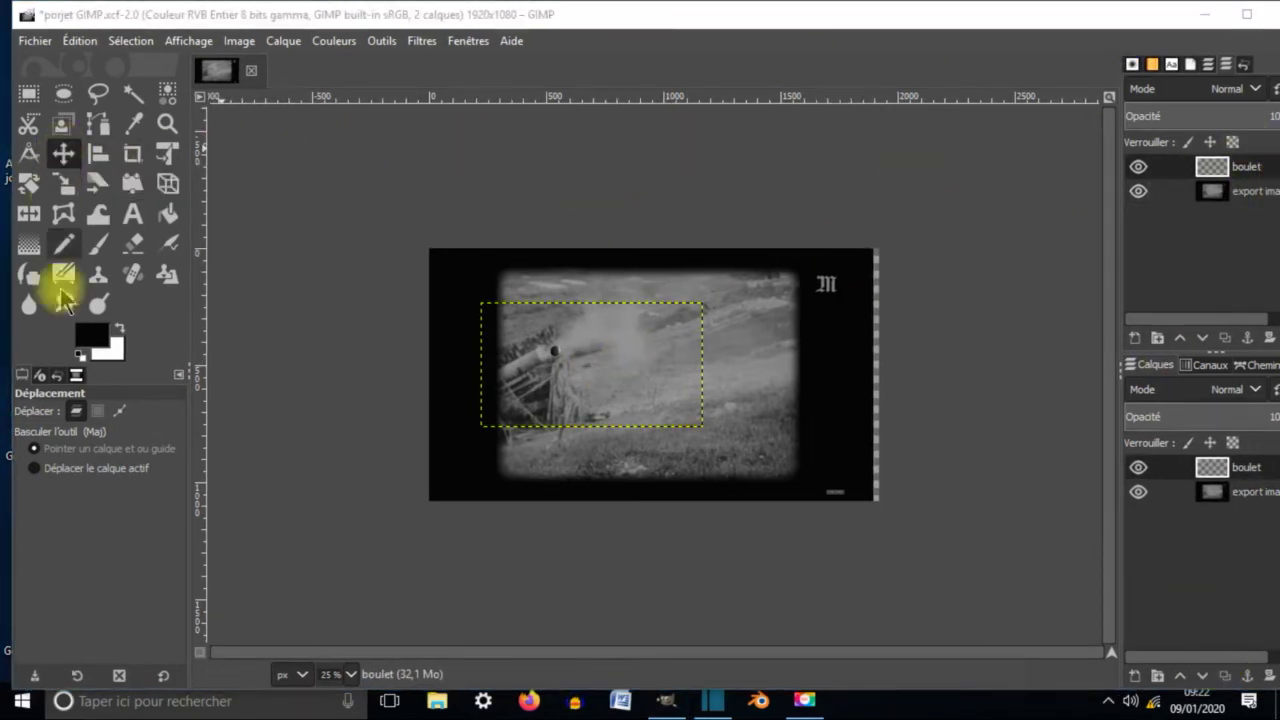
# Set the Move tool to move the active layer, shift the boulet layer up and right from the muzzle, and export the frame as 2.jpg.
pyautogui.click(37, 479)
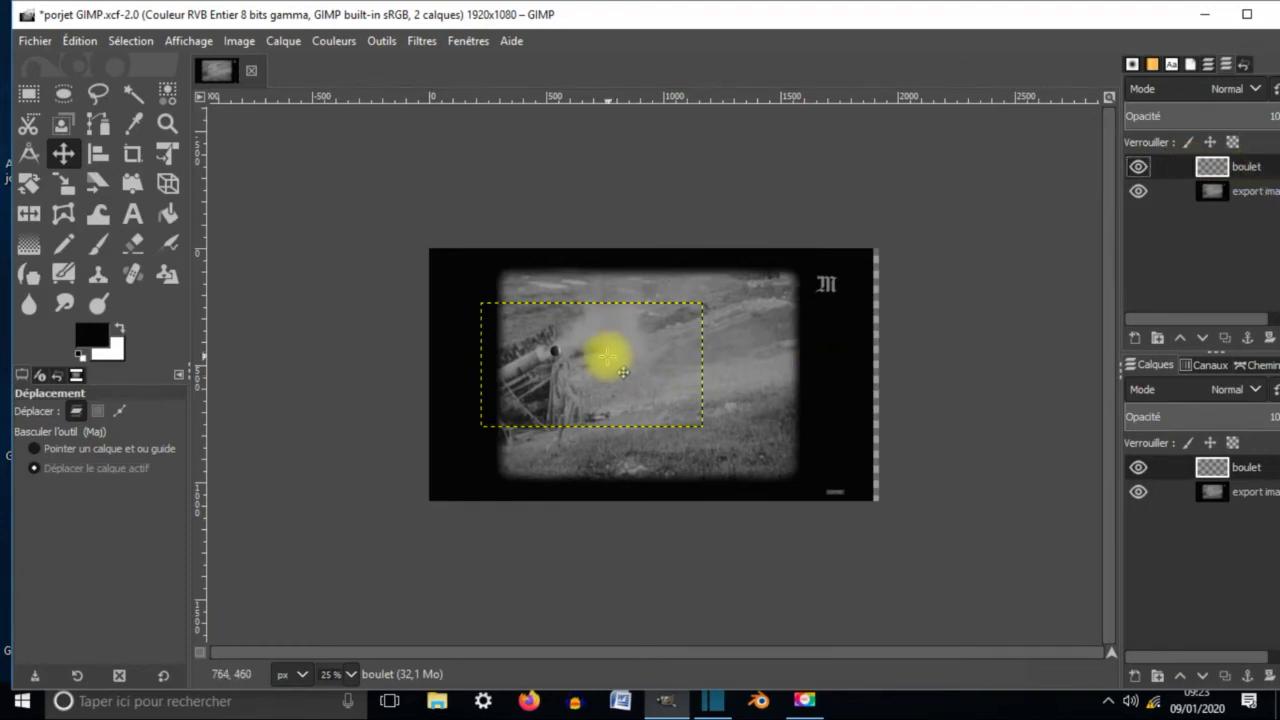
pyautogui.moveTo(608, 372); pyautogui.dragTo(655, 352)
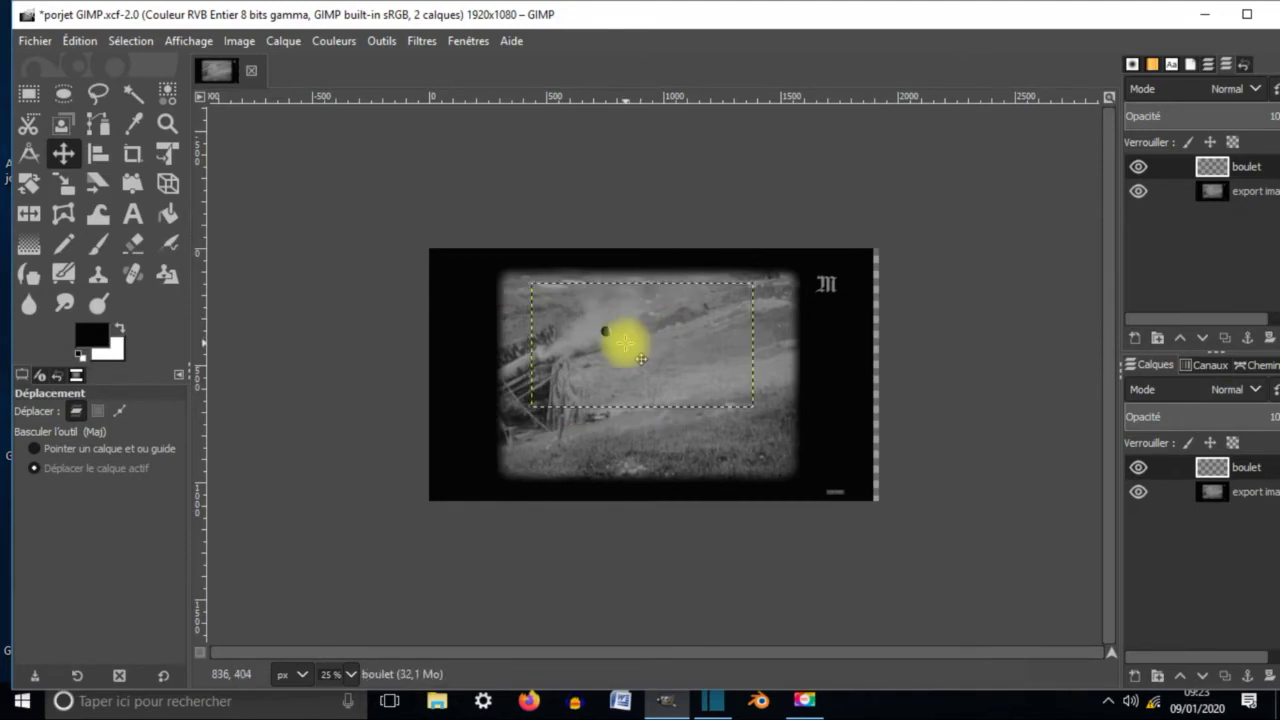
pyautogui.click(36, 44)
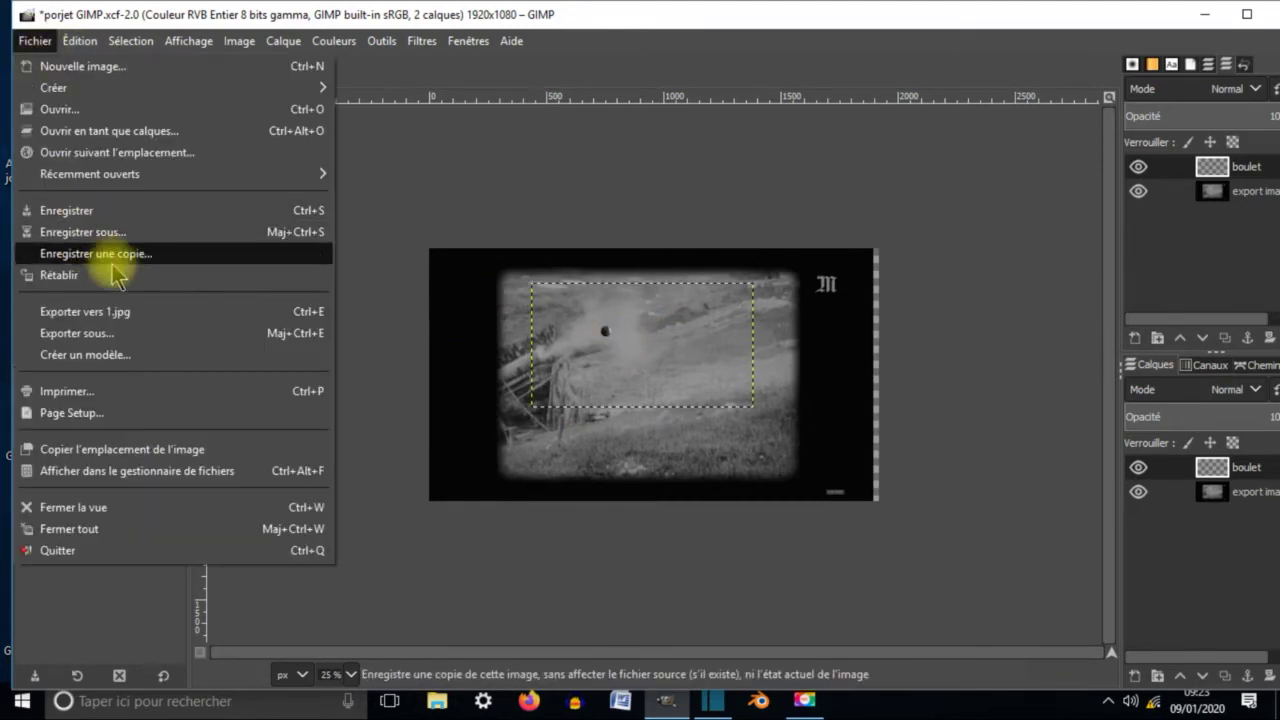
pyautogui.click(127, 333)
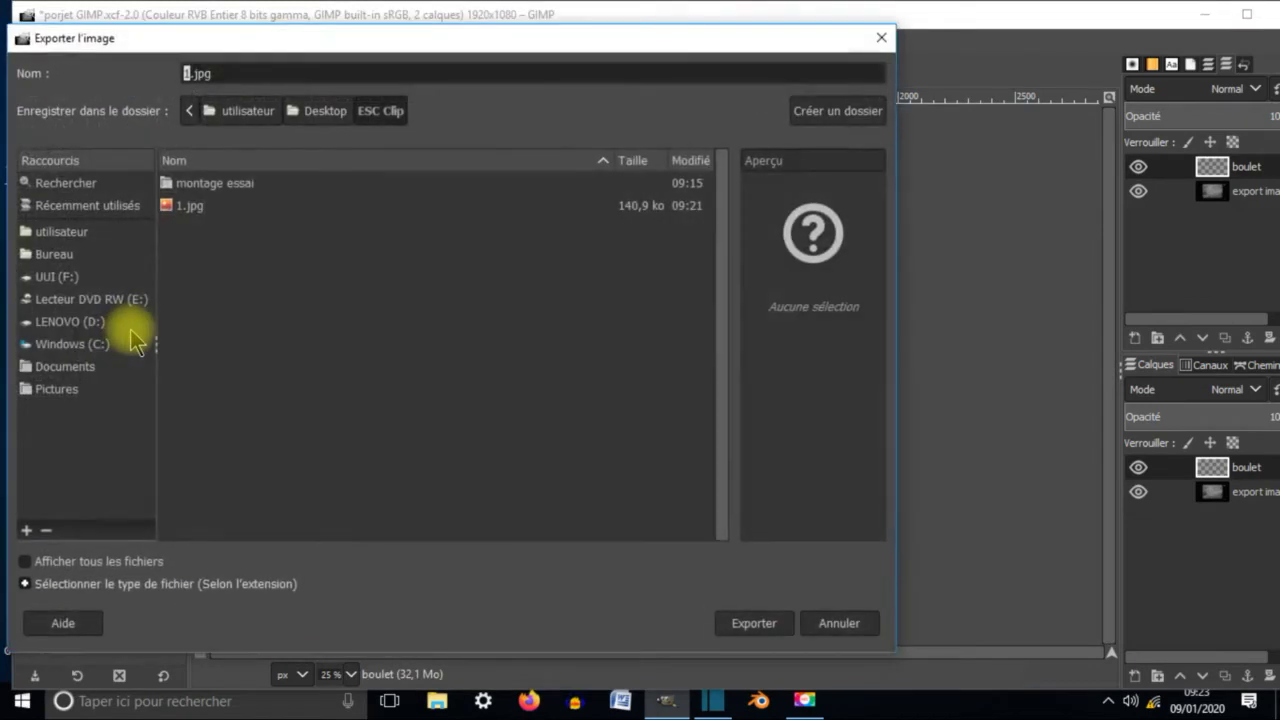
pyautogui.write('2')
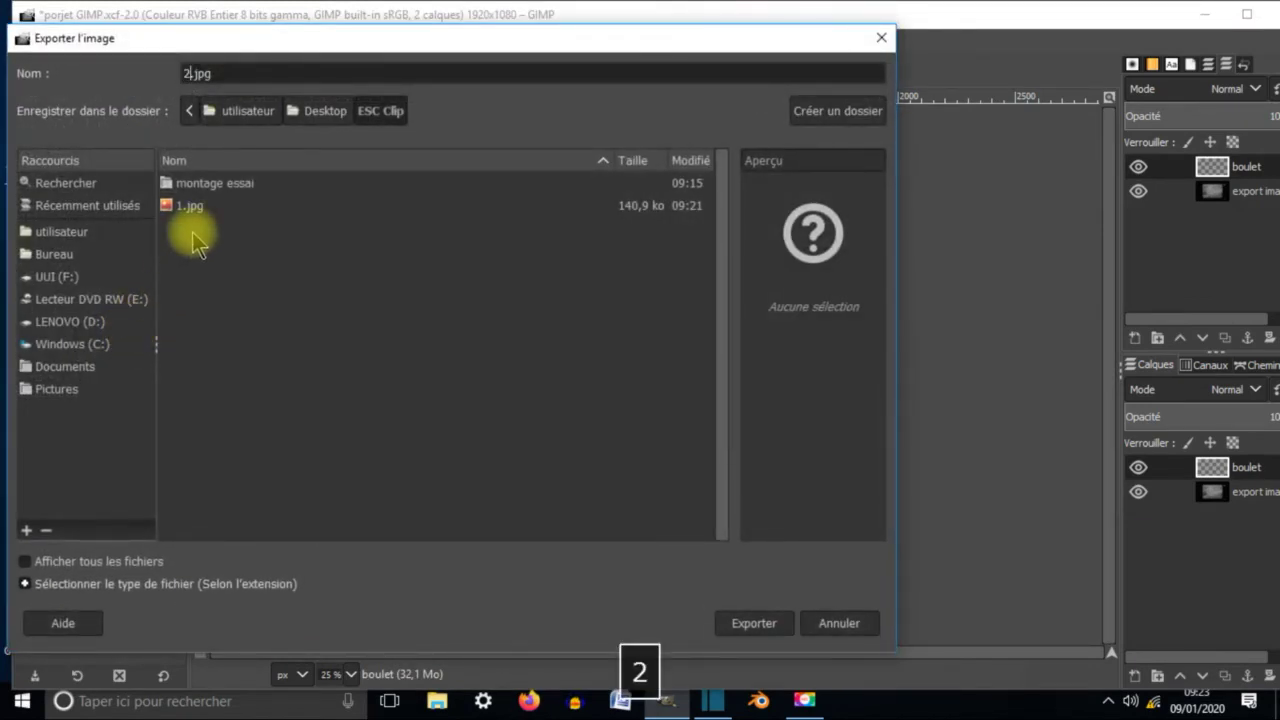
pyautogui.press('Return')
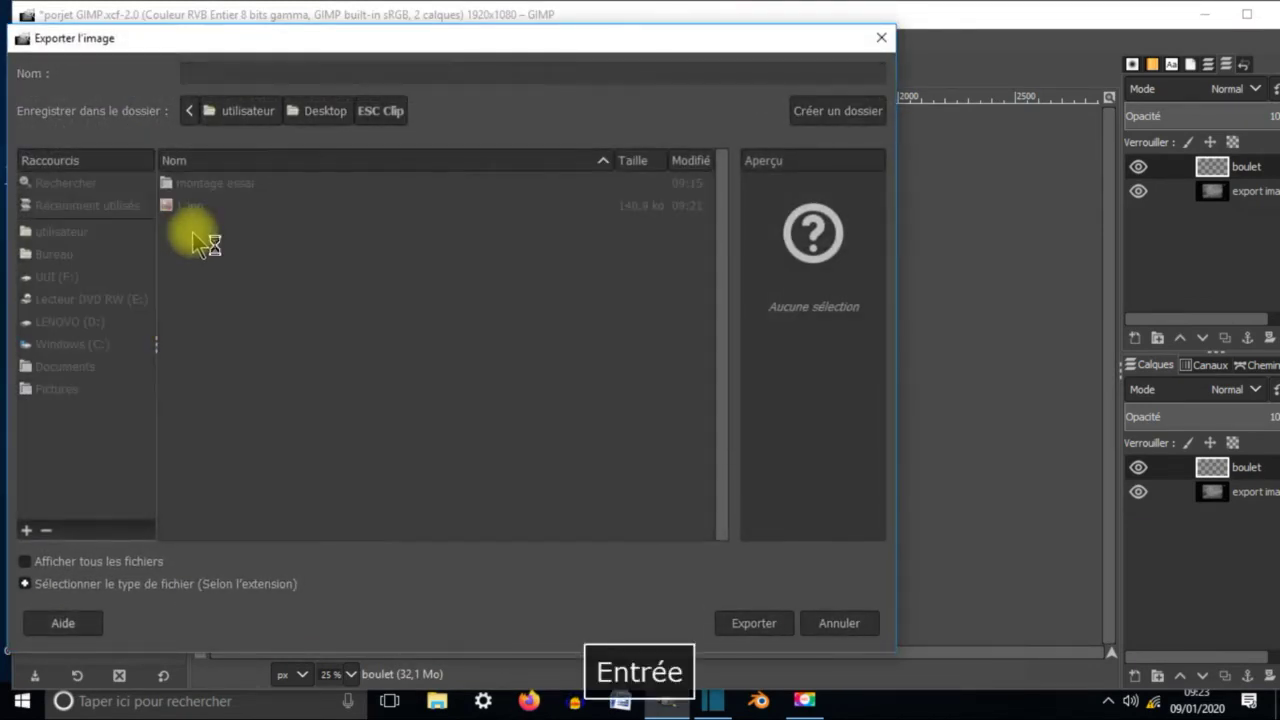
pyautogui.press('Return')
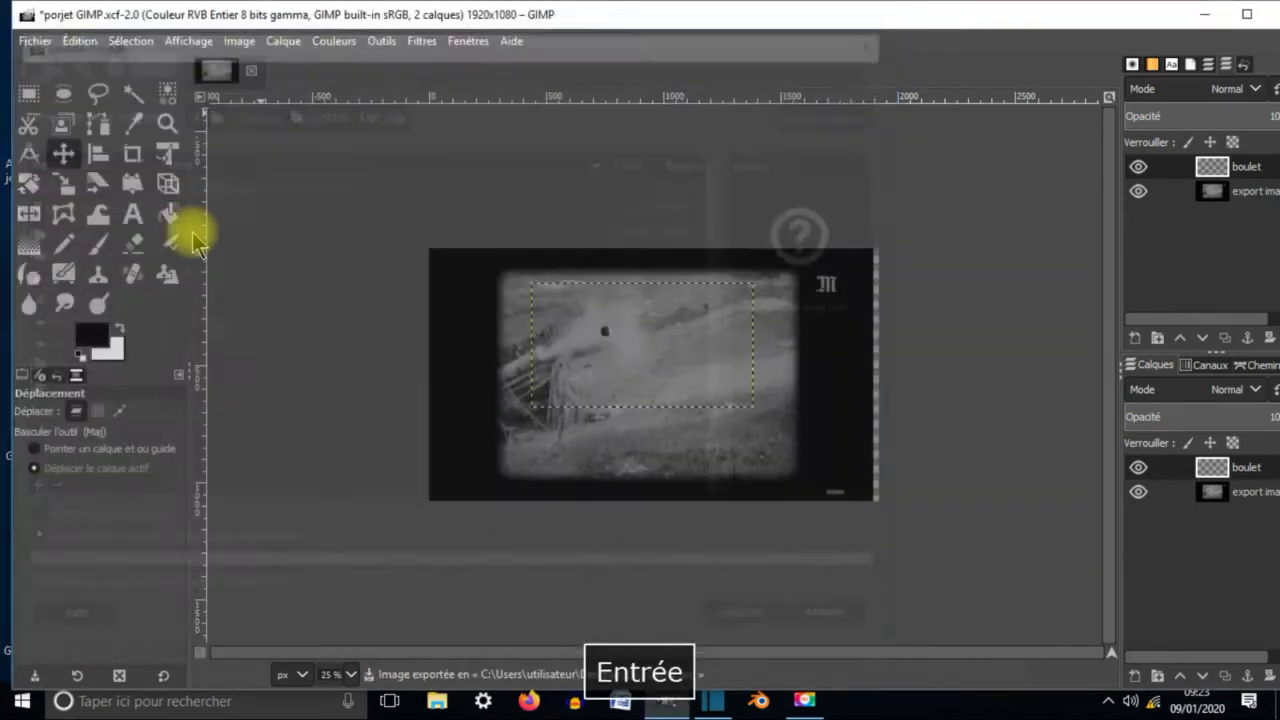
# Move the boulet layer further up and right along its flight path, and export the frame as 3.jpg with the default JPEG settings.
pyautogui.moveTo(624, 346); pyautogui.dragTo(690, 323)
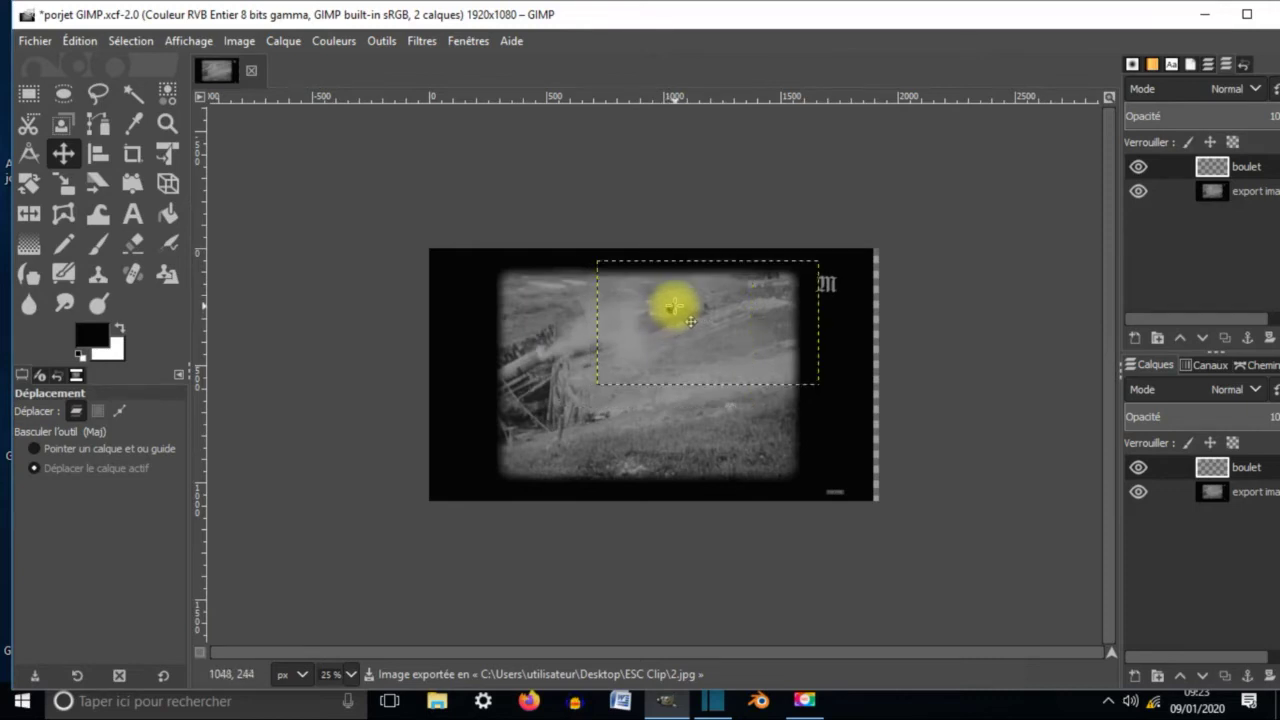
pyautogui.click(35, 40)
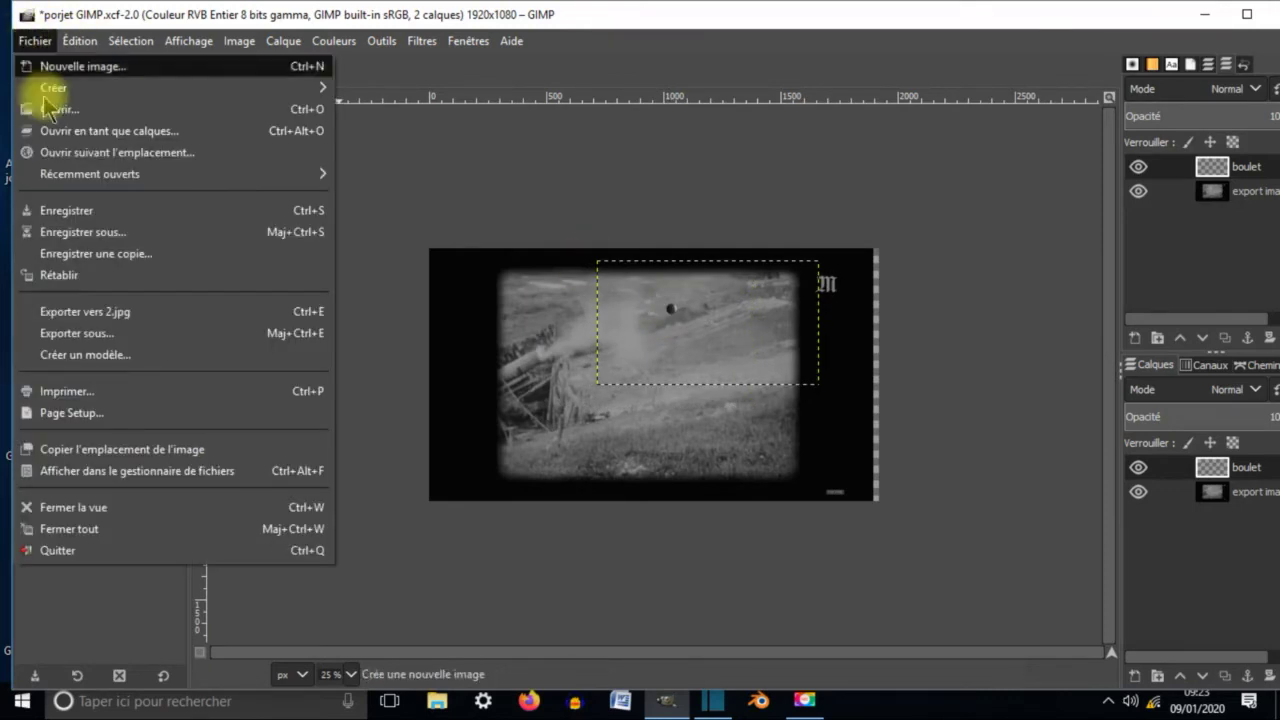
pyautogui.click(137, 335)
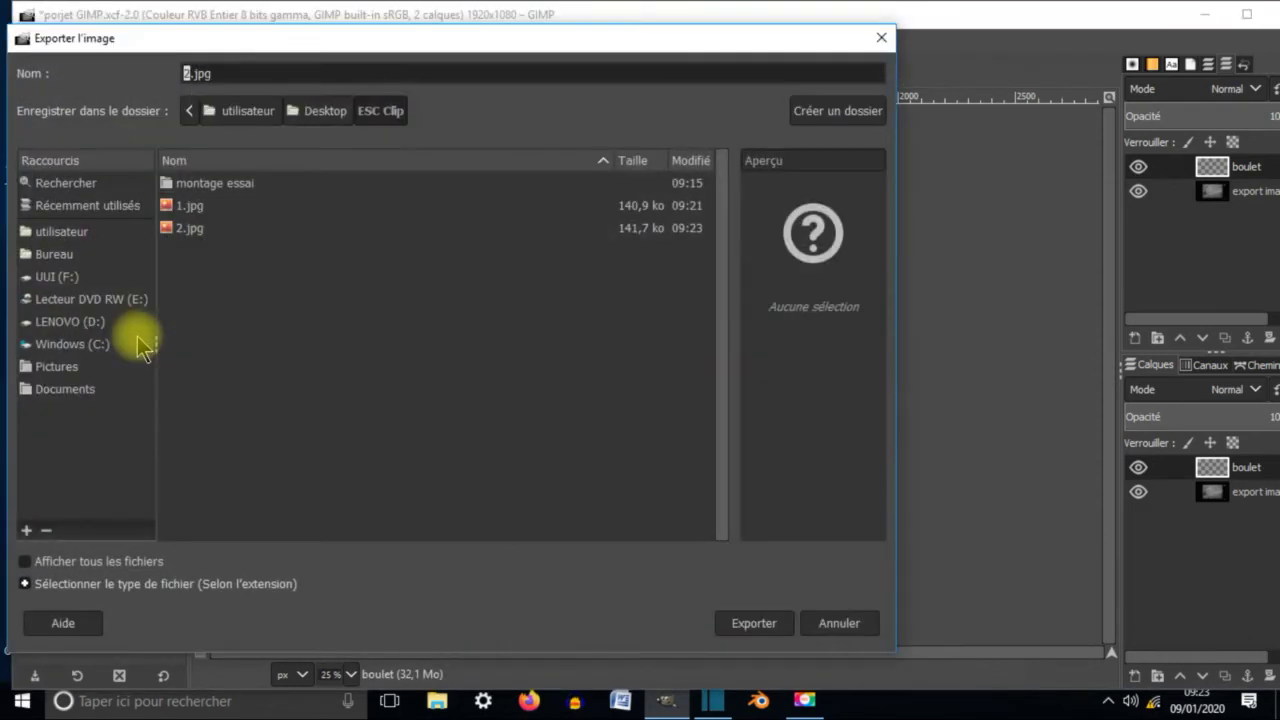
pyautogui.write('3')
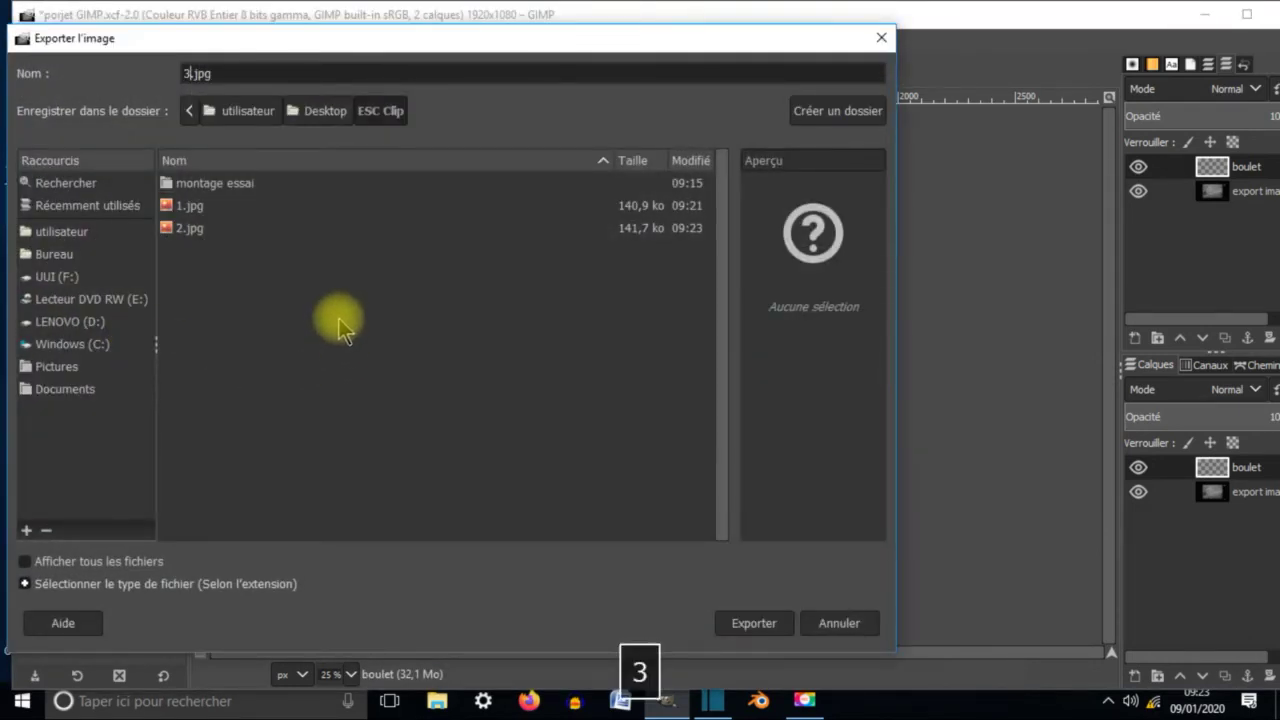
pyautogui.press('Return')
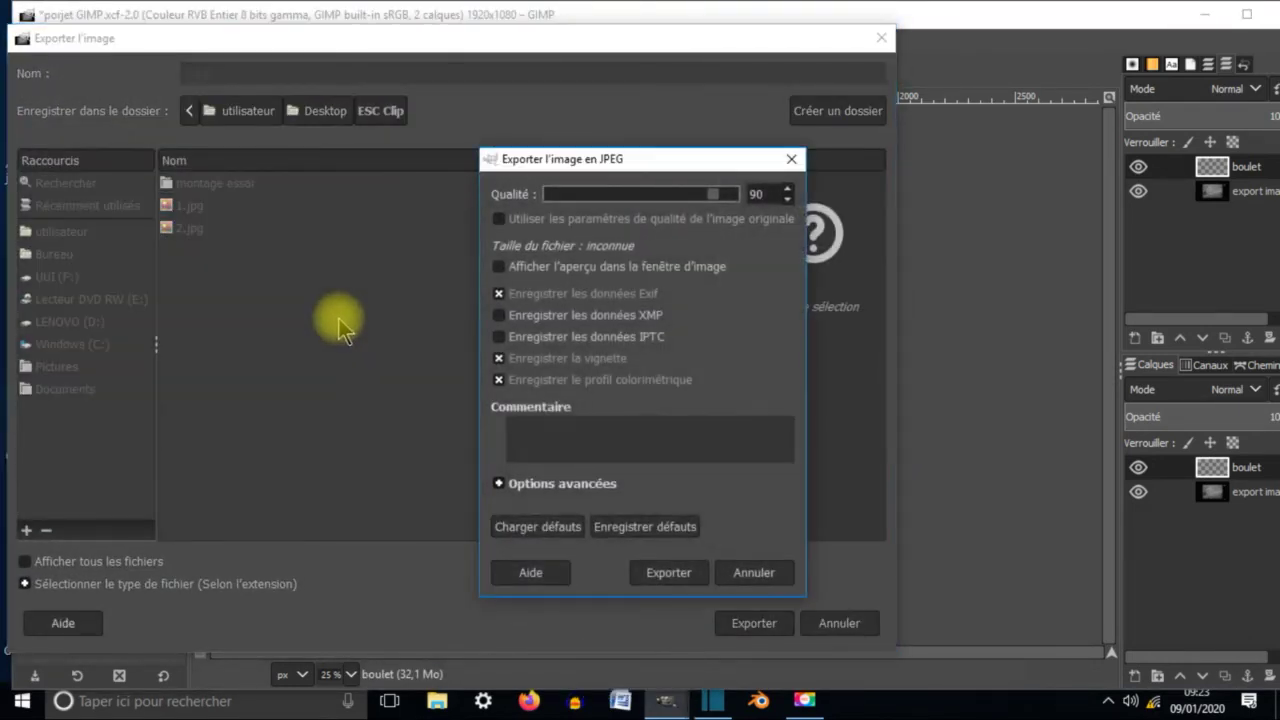
pyautogui.press('Return')
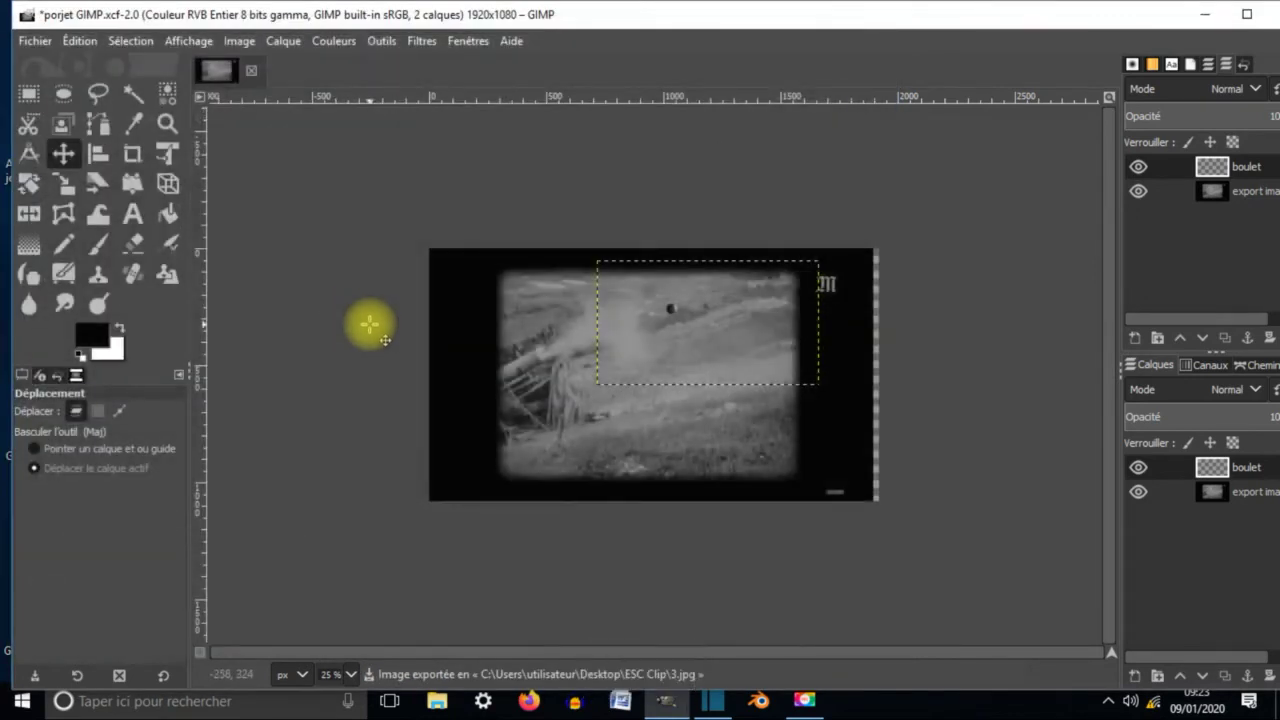
# Shift the boulet layer up and right to the upper right edge of the footage, and export the frame as 4.jpg.
pyautogui.moveTo(712, 316); pyautogui.dragTo(781, 290)
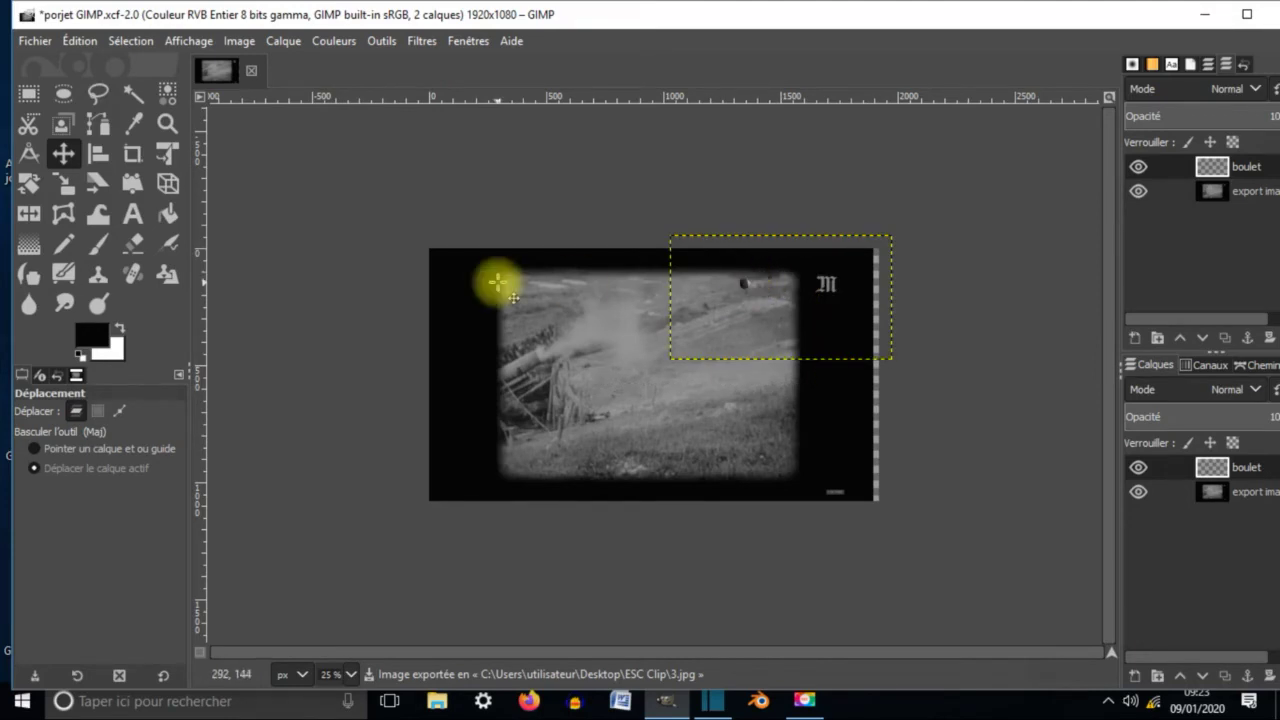
pyautogui.click(33, 40)
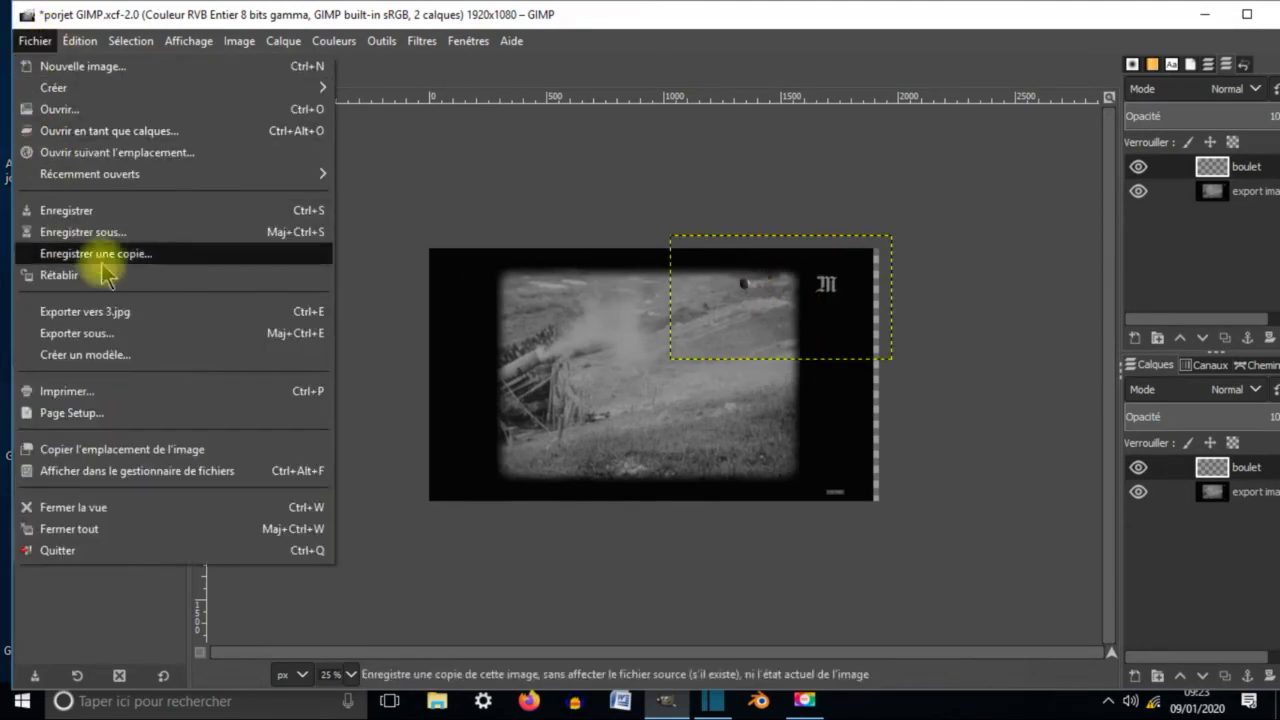
pyautogui.click(114, 331)
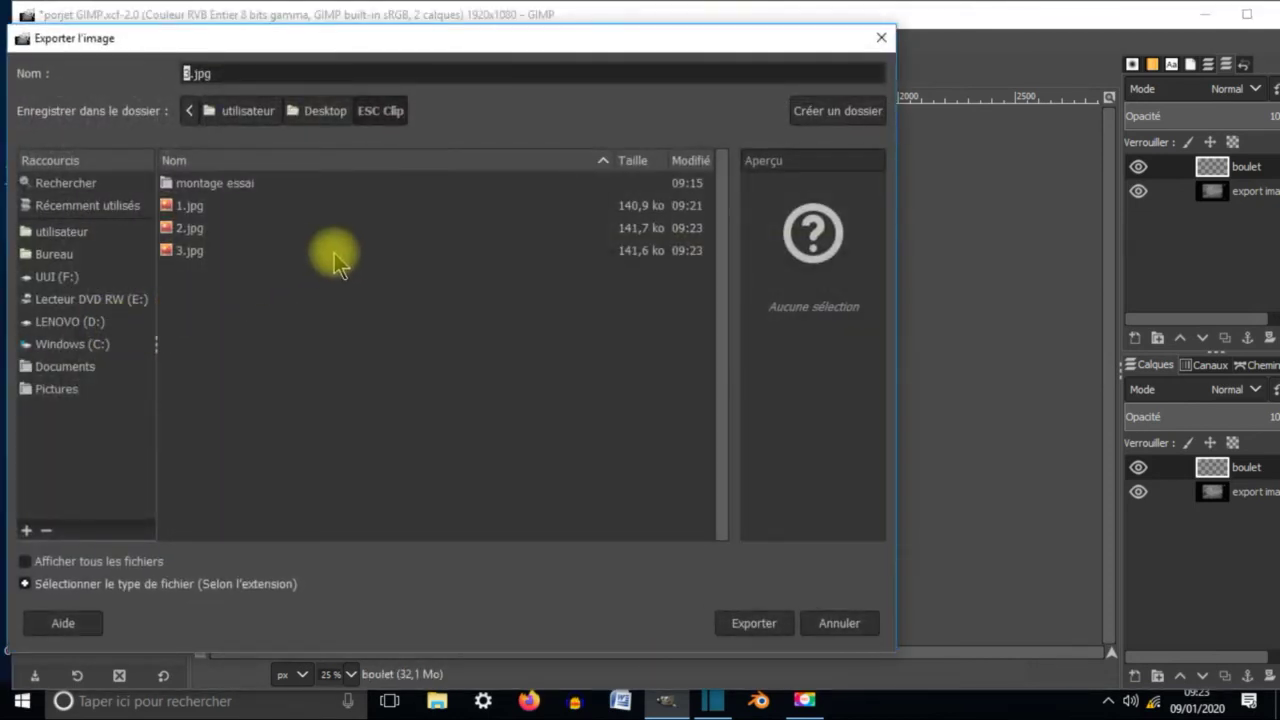
pyautogui.write('4')
pyautogui.press('Return')
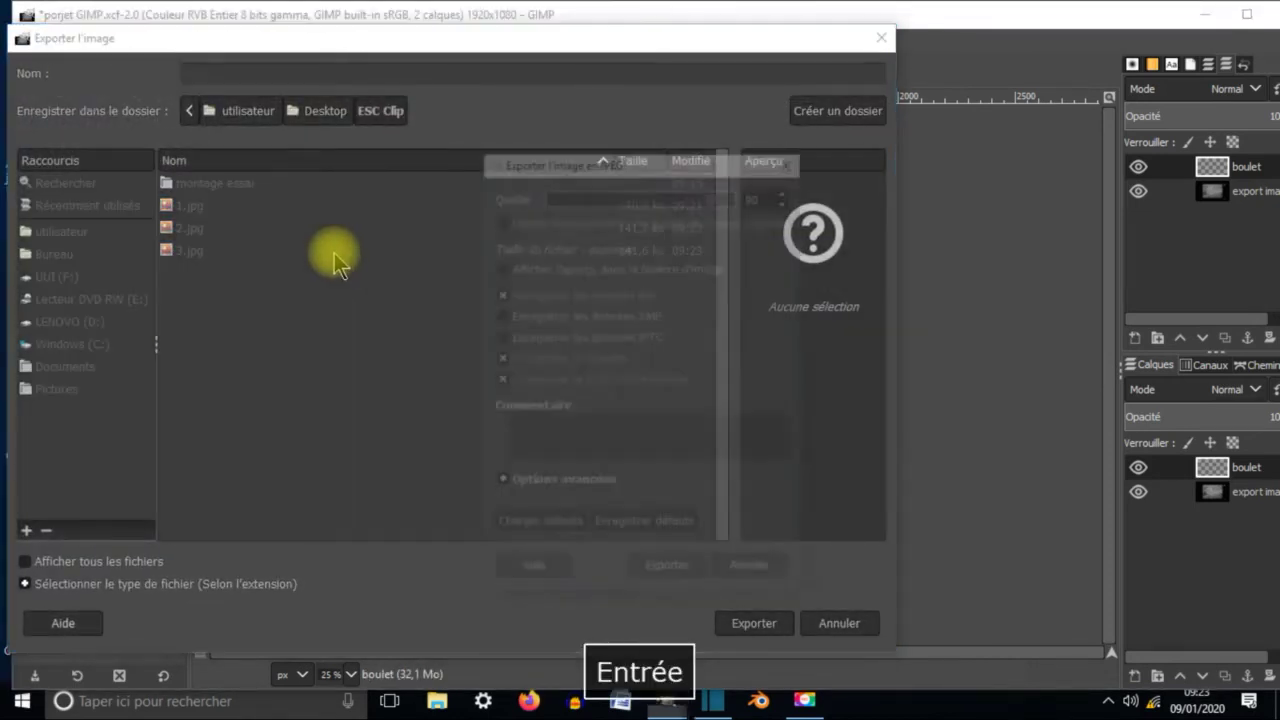
pyautogui.press('Return')
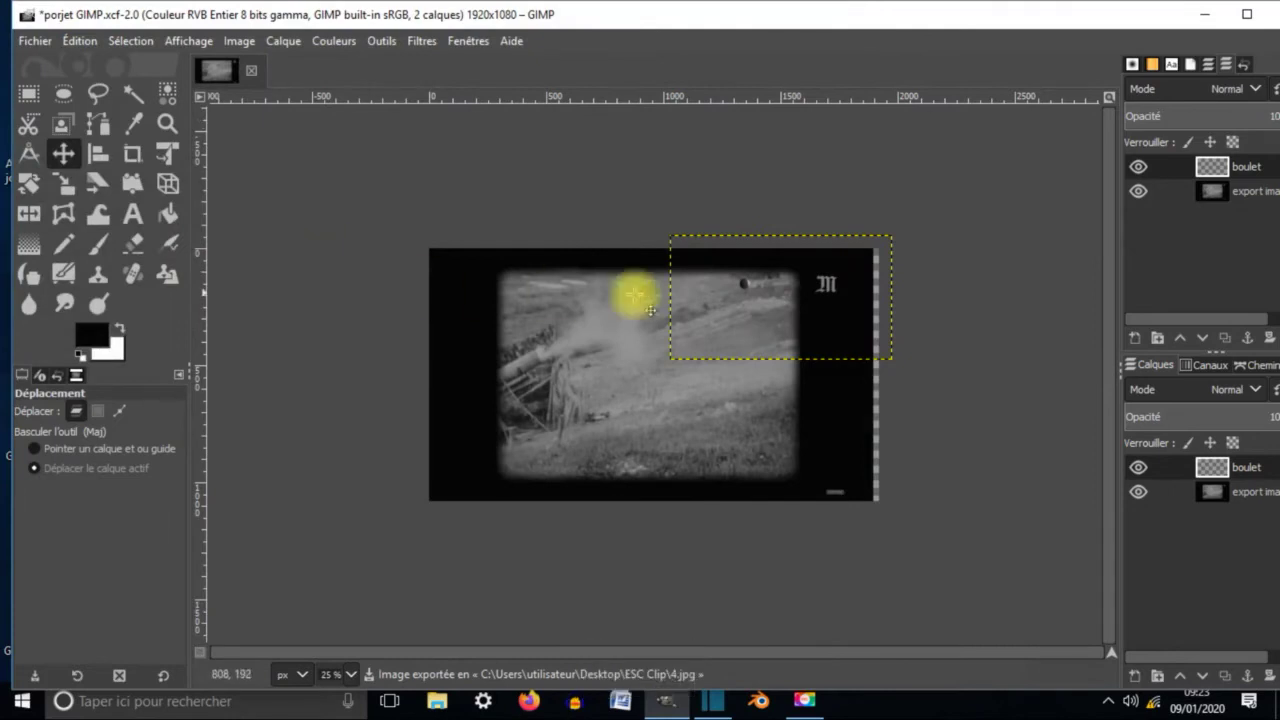
# Move the boulet layer past the right edge of the footage, hide it, and export the frame as 5.jpg.
pyautogui.moveTo(778, 299); pyautogui.dragTo(846, 284)
pyautogui.click(1138, 167)
pyautogui.click(38, 42)
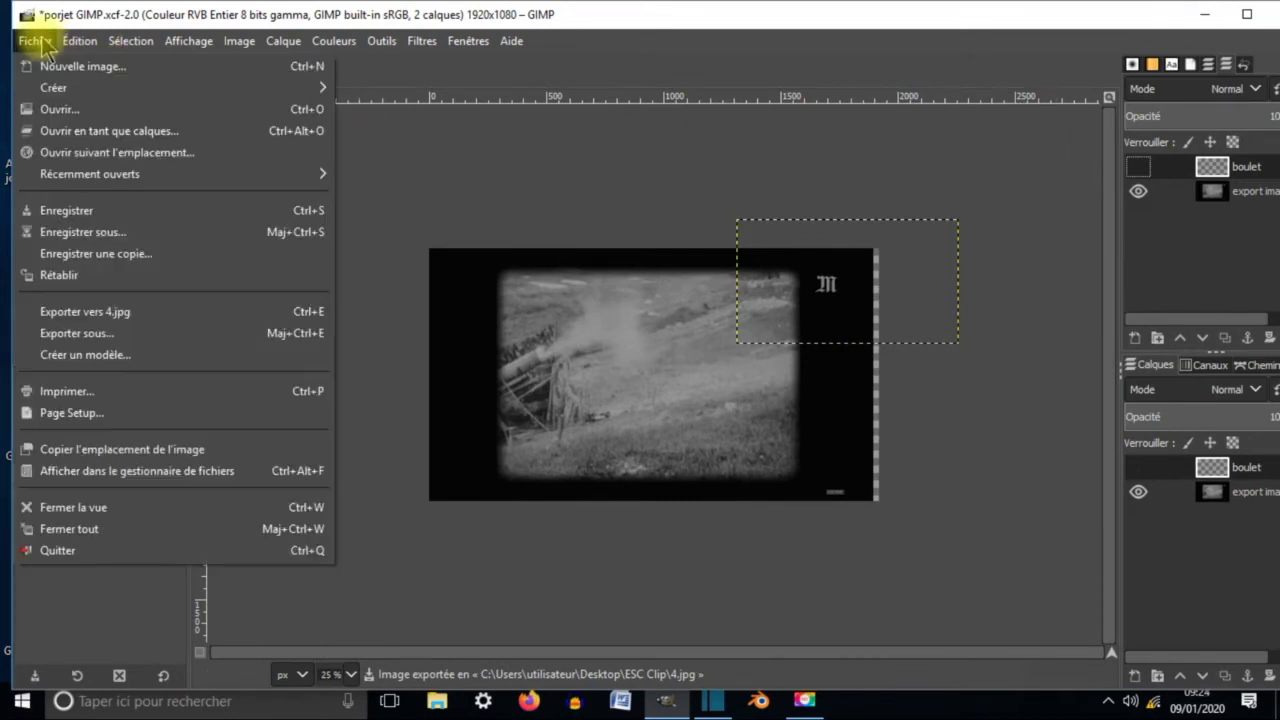
pyautogui.click(118, 333)
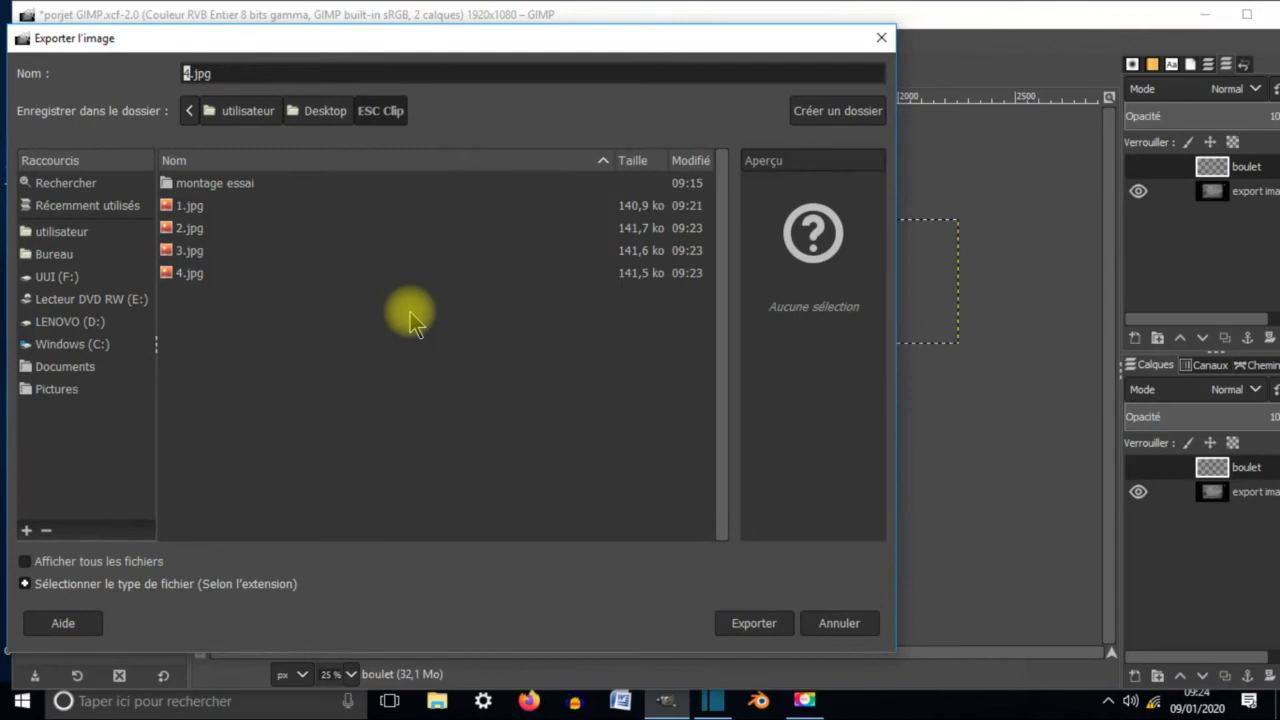
pyautogui.press('Return')
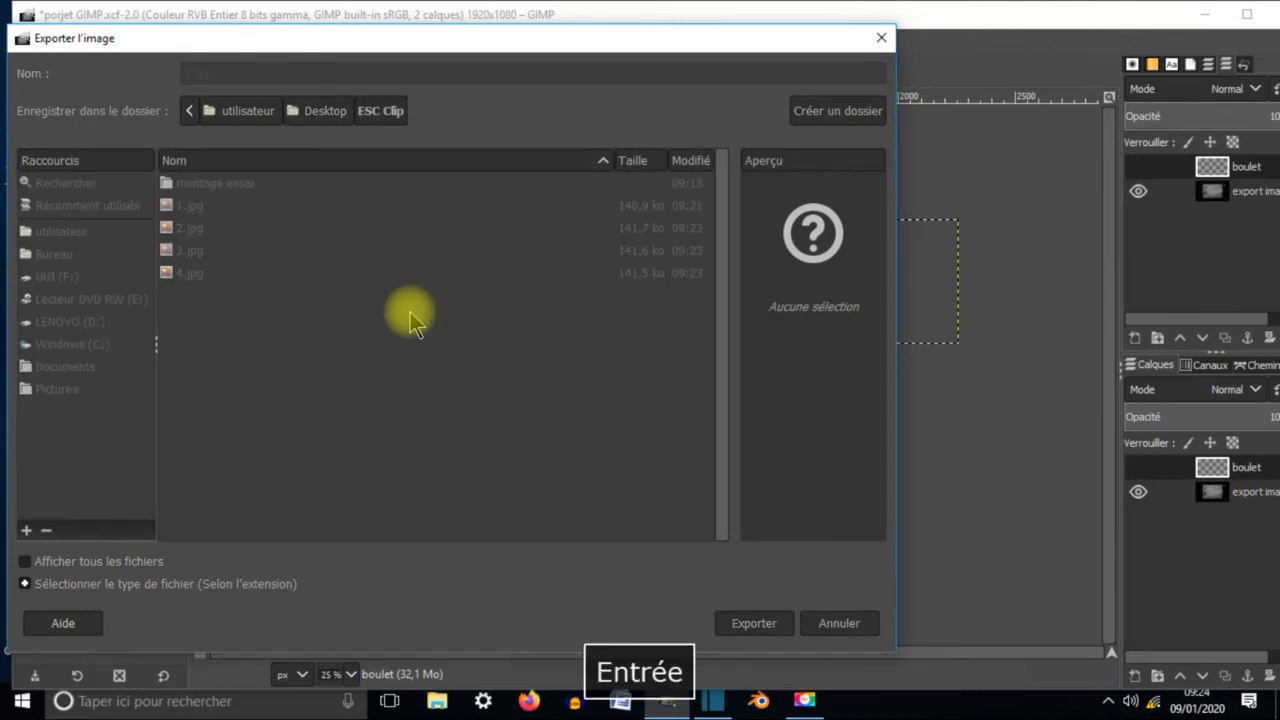
pyautogui.press('Return')
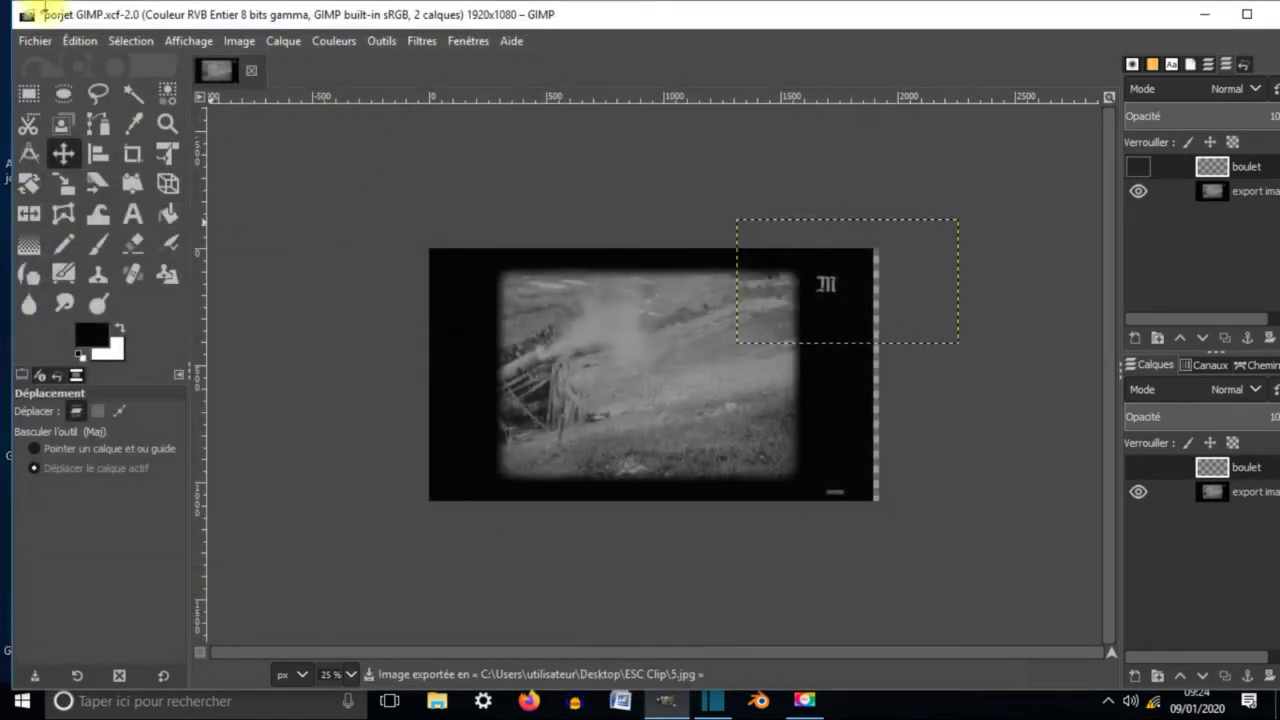
# Save the GIMP project, minimize its window, and switch to the montage essai project in Shotcut.
pyautogui.click(35, 41)
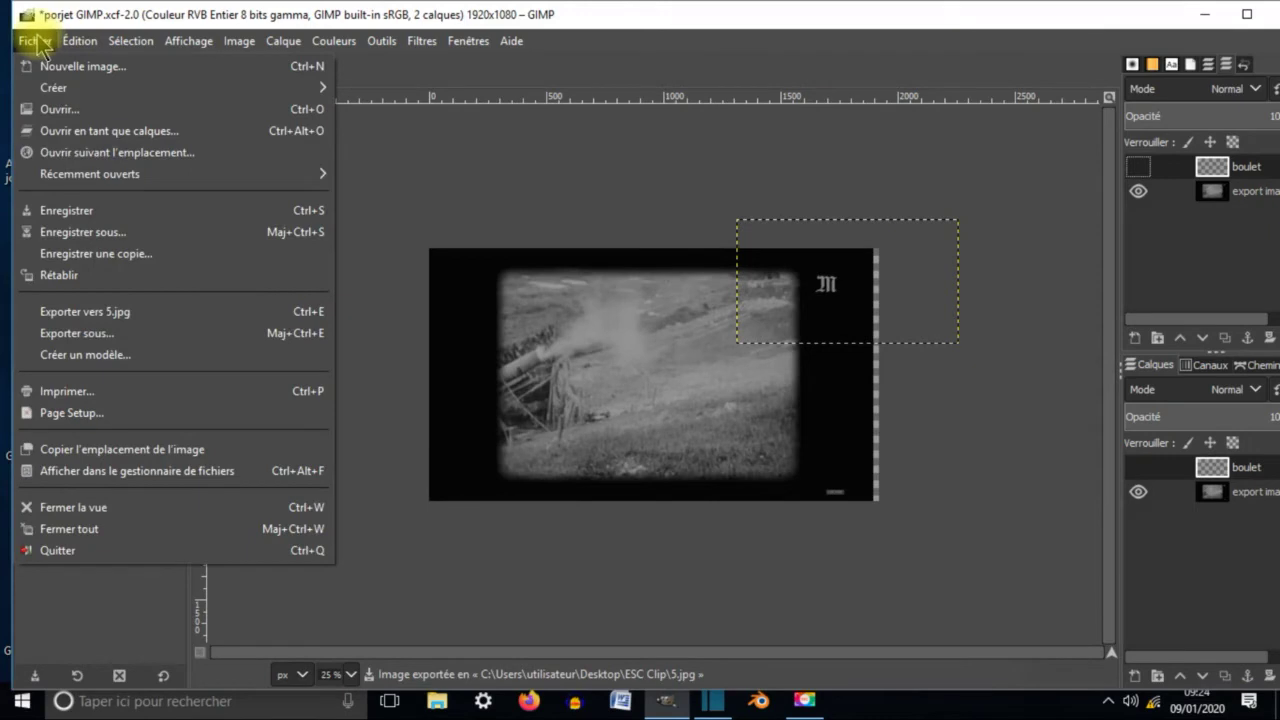
pyautogui.click(108, 206)
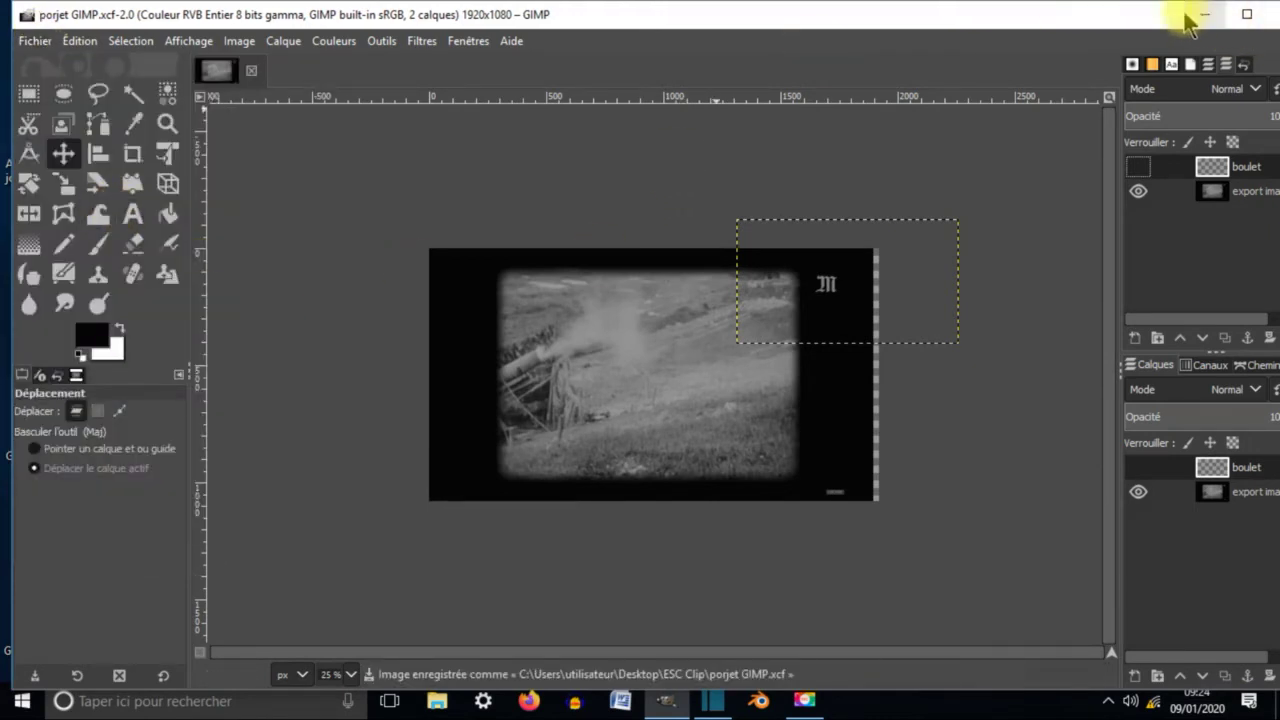
pyautogui.moveTo(1186, 22); pyautogui.dragTo(1124, 26)
pyautogui.click(1140, 20)
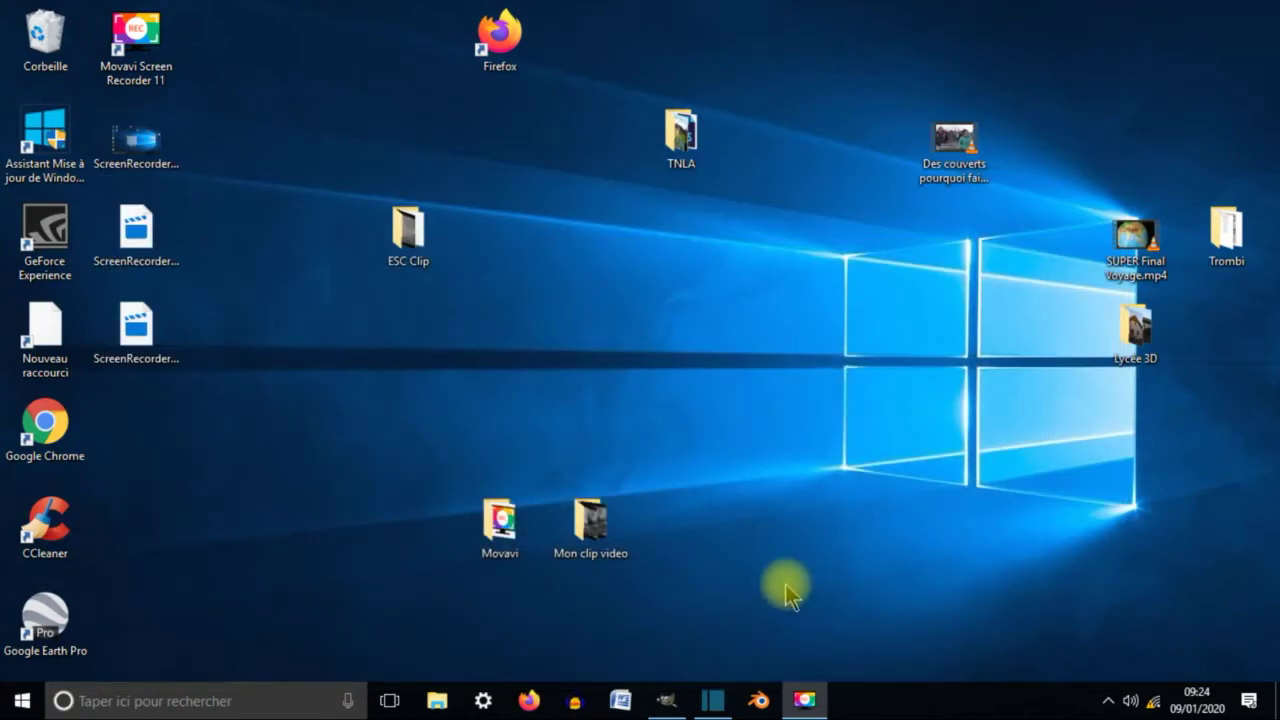
pyautogui.click(710, 700)
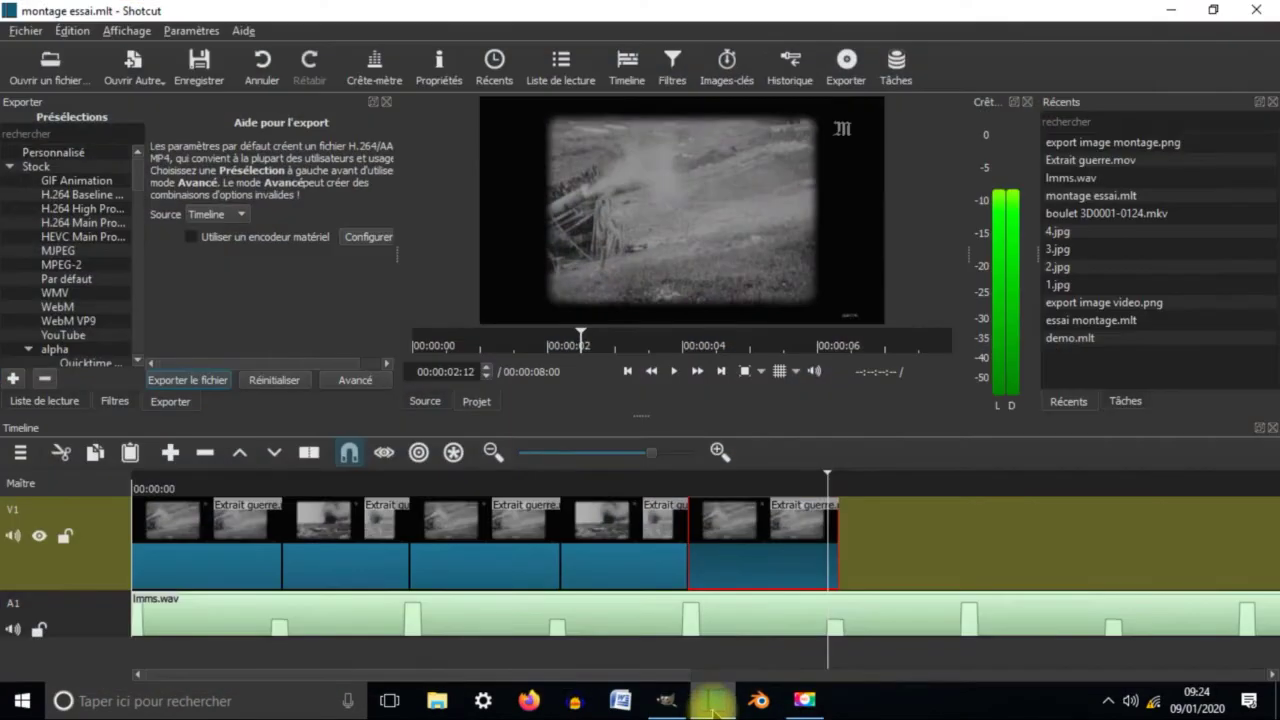
# Place the playhead at the end of the last V1 clip and open 1.jpg through 5.jpg from the desktop's ESC Clip folder.
pyautogui.moveTo(828, 476); pyautogui.dragTo(840, 476)
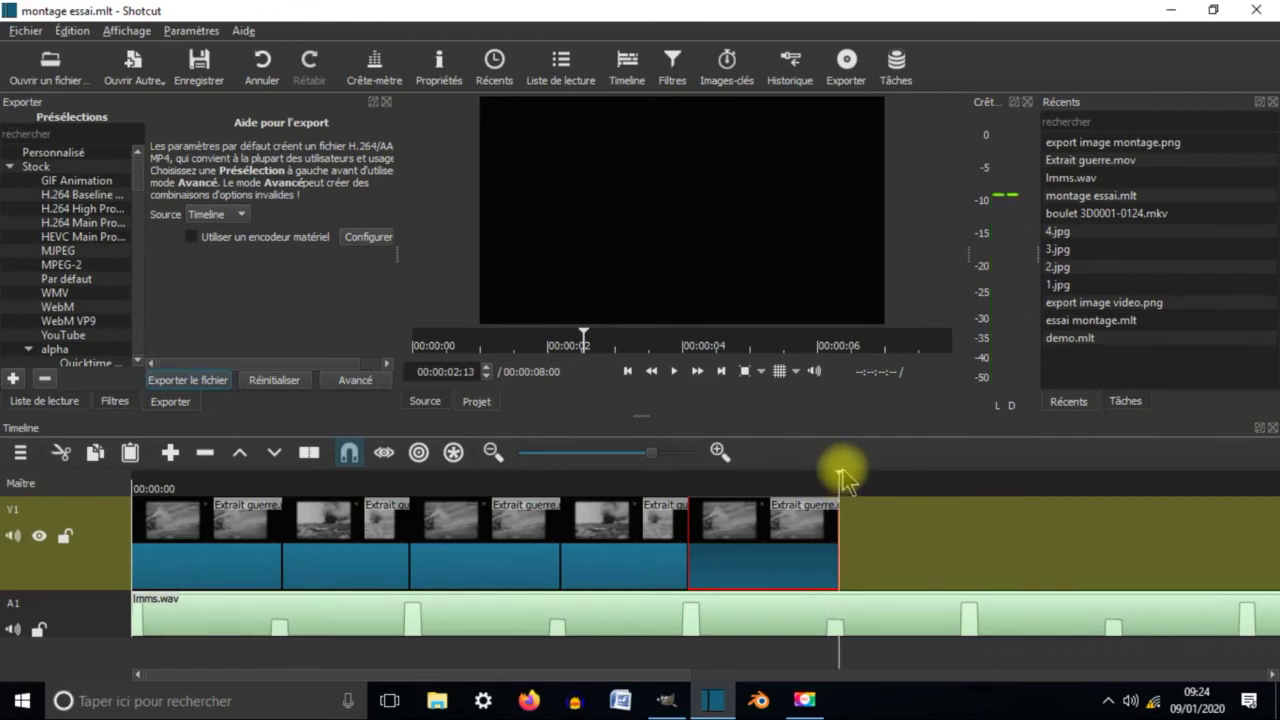
pyautogui.click(50, 64)
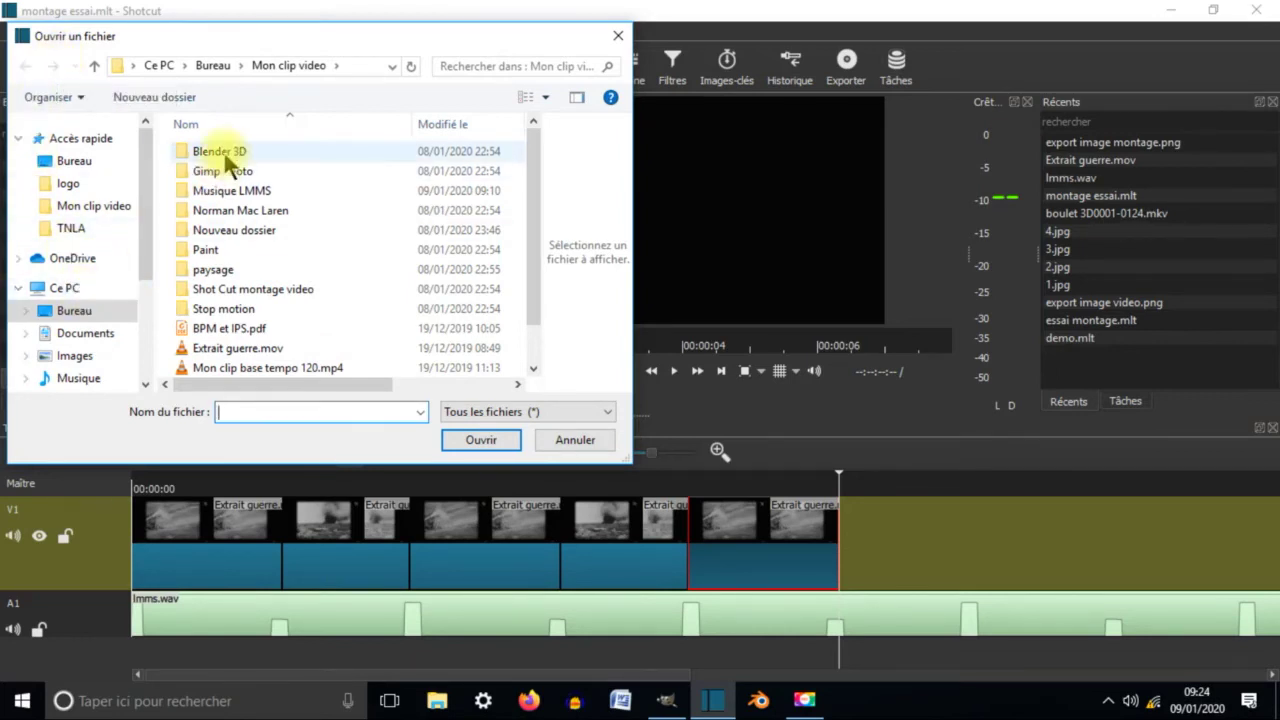
pyautogui.click(45, 311)
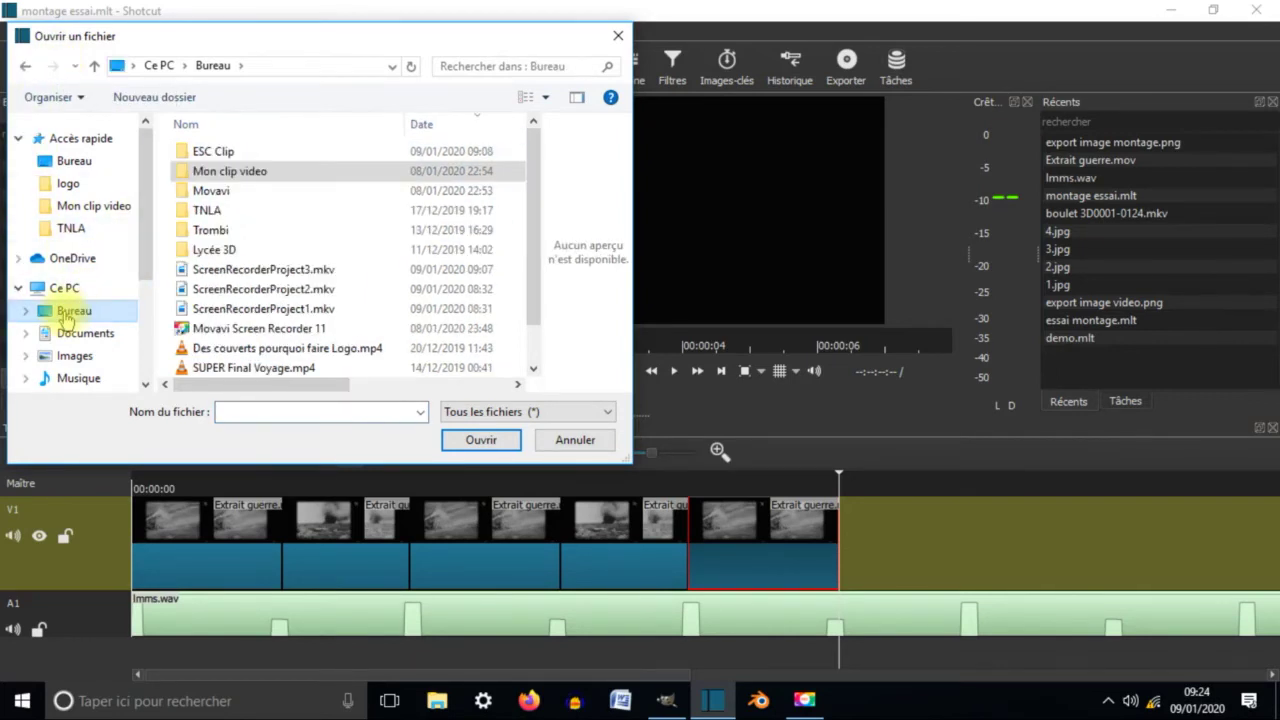
pyautogui.doubleClick(230, 150)
pyautogui.moveTo(535, 215); pyautogui.dragTo(528, 186)
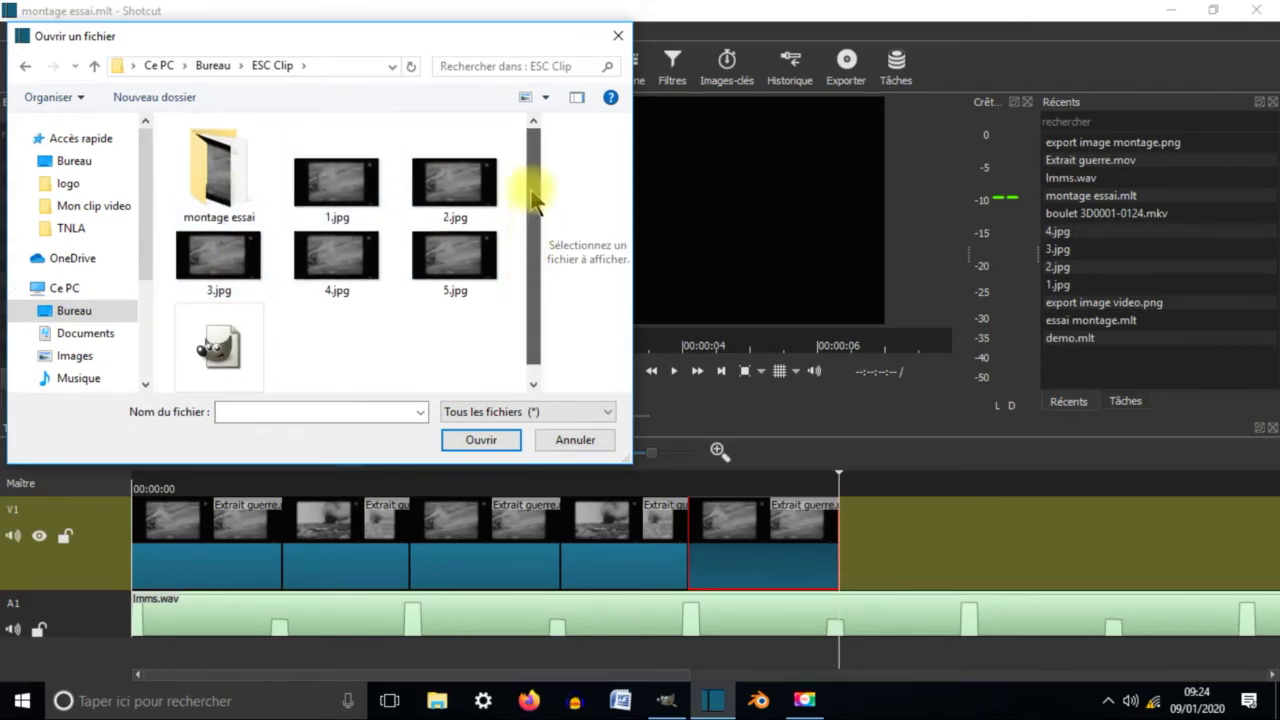
pyautogui.click(547, 99)
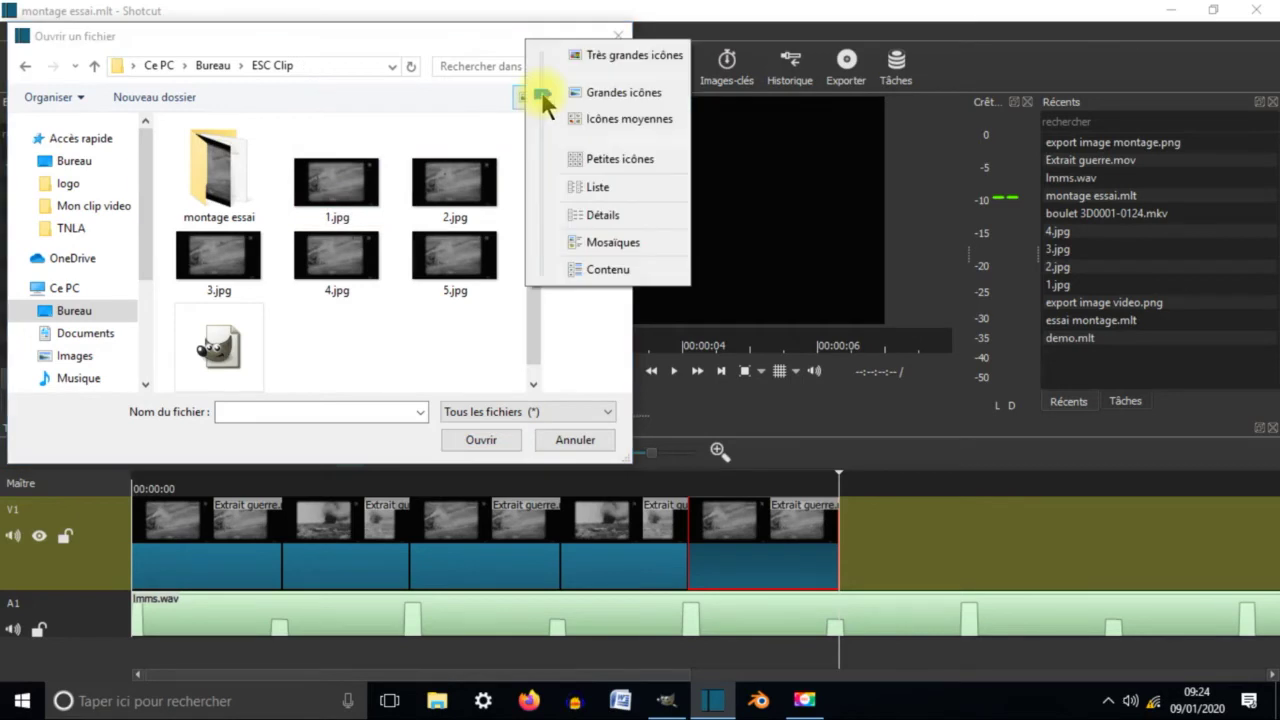
pyautogui.click(591, 214)
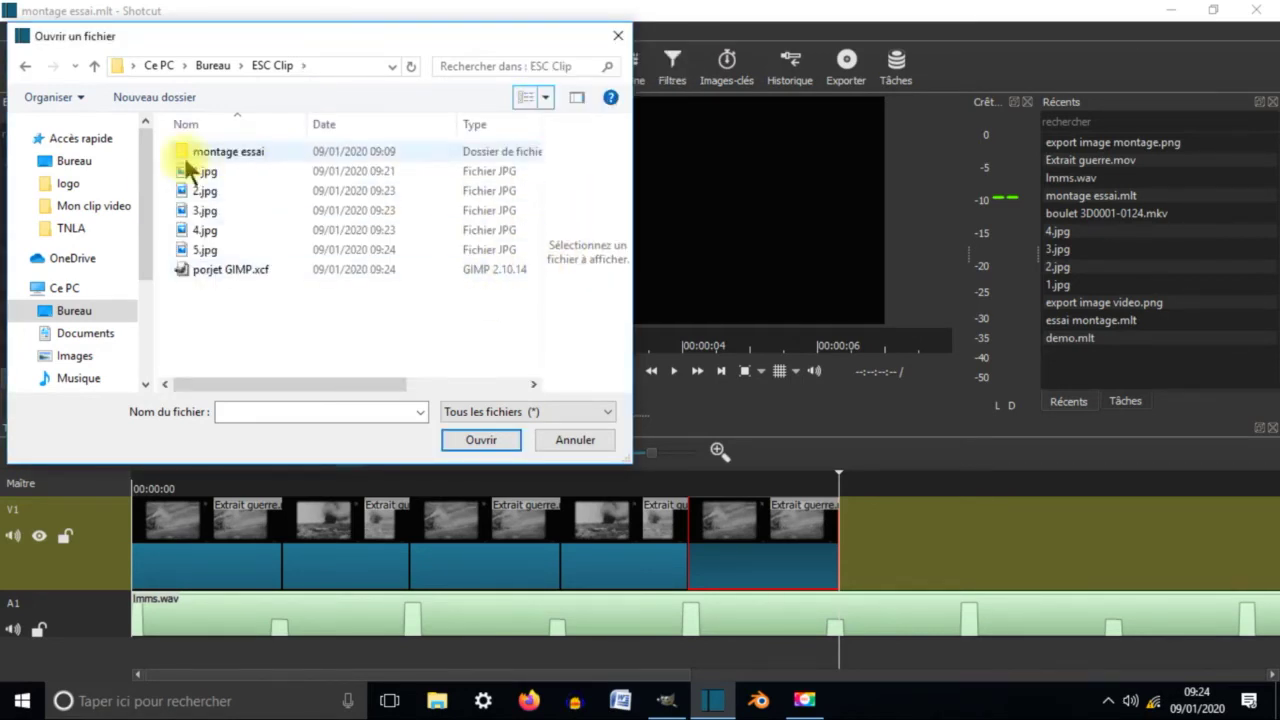
pyautogui.moveTo(161, 163); pyautogui.dragTo(345, 257)
pyautogui.click(480, 441)
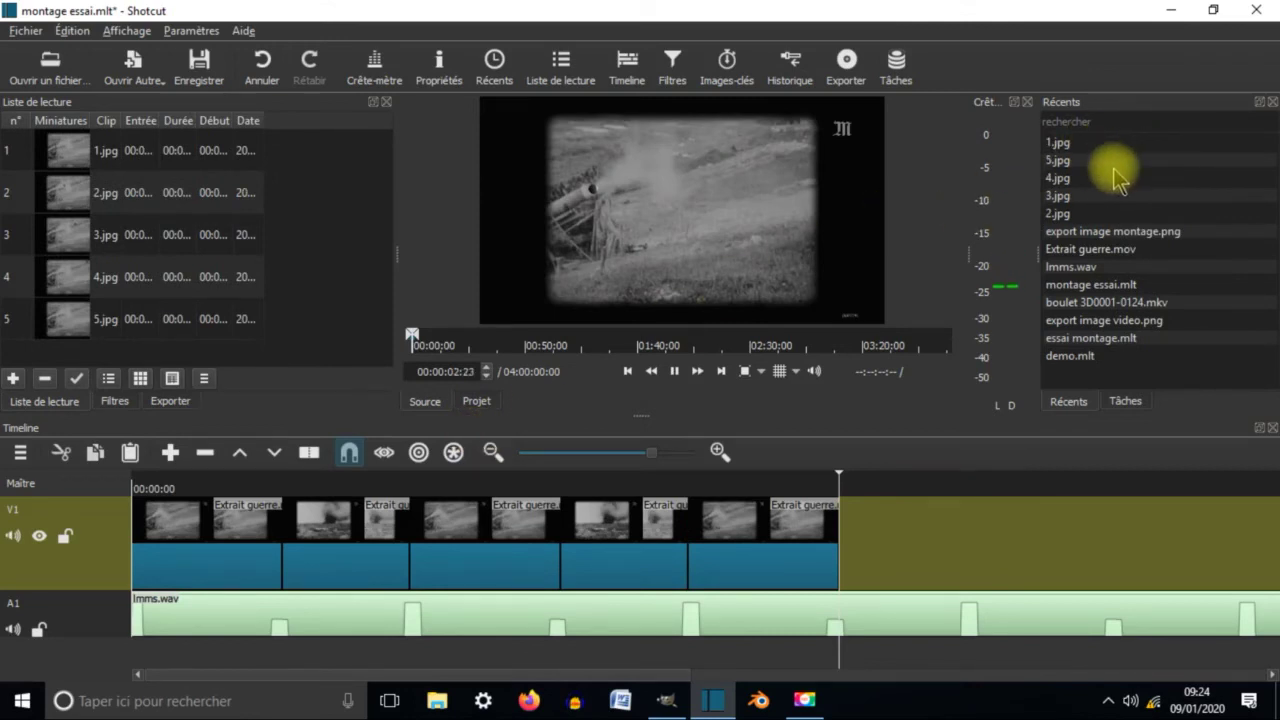
# Add 1.jpg after the last clip on V1 and trim its end back to the next beat of lmms.wav.
pyautogui.click(1068, 145)
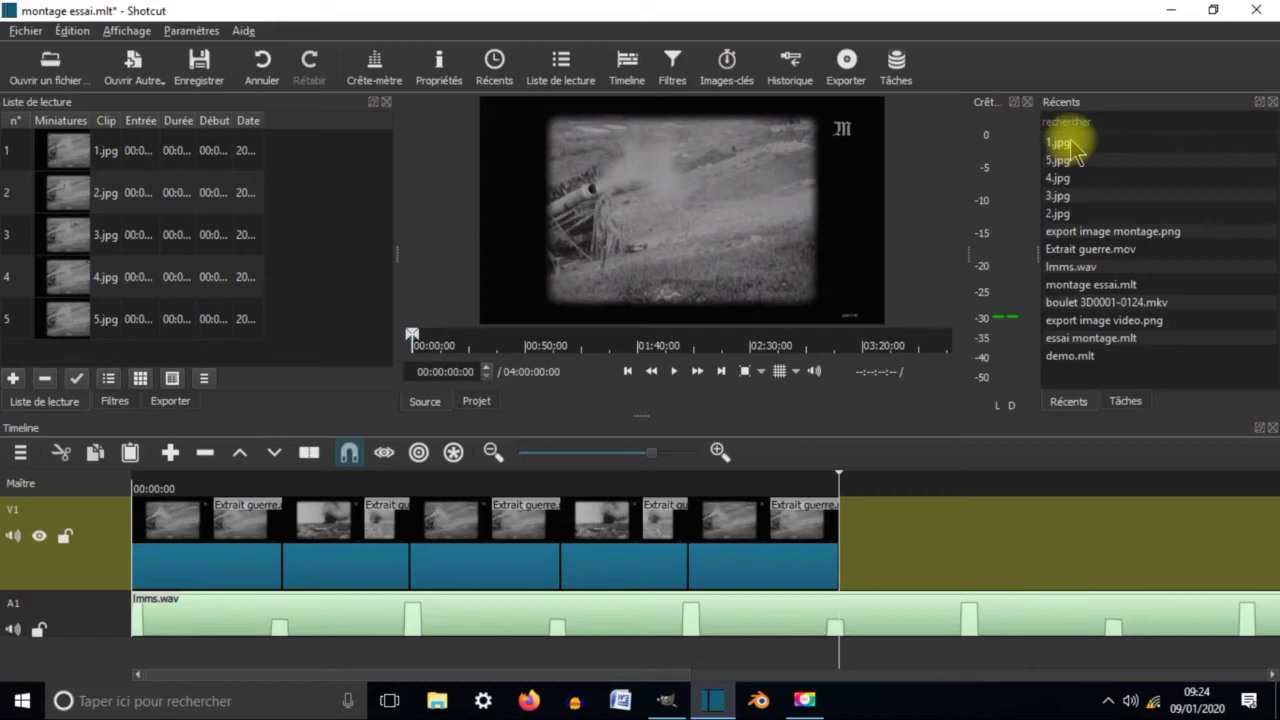
pyautogui.doubleClick(1058, 150)
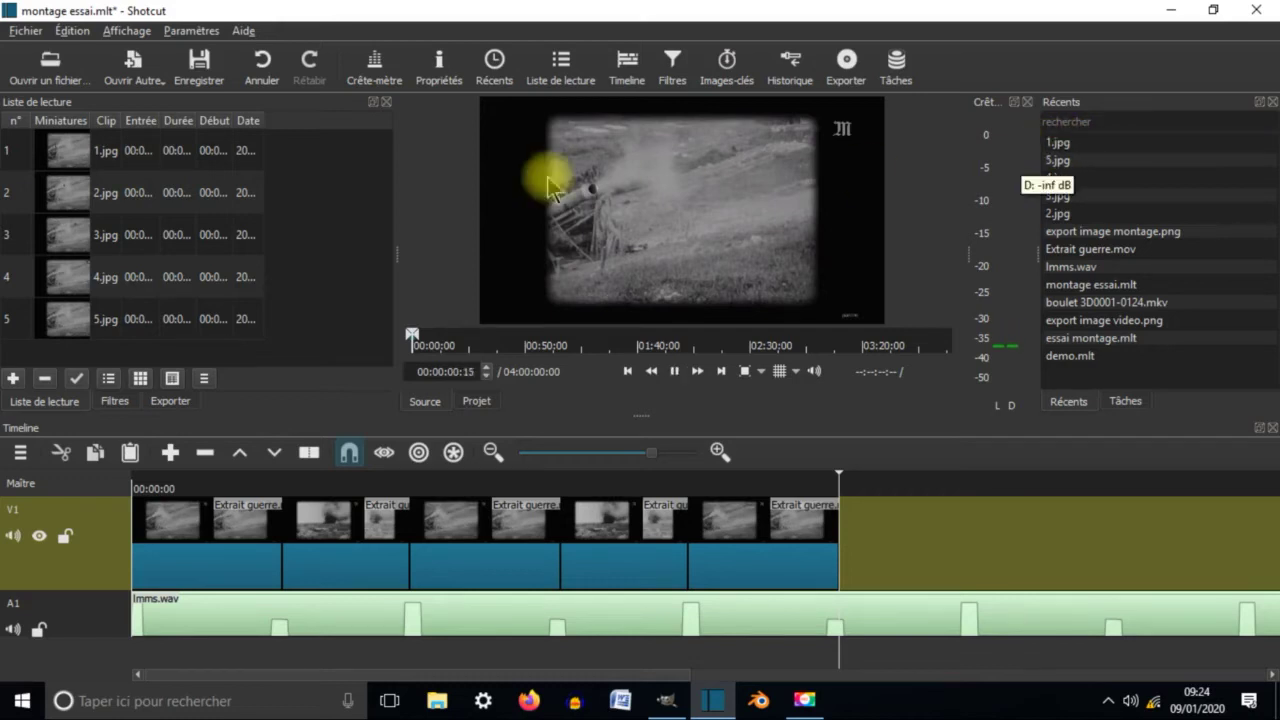
pyautogui.moveTo(663, 177); pyautogui.dragTo(846, 533)
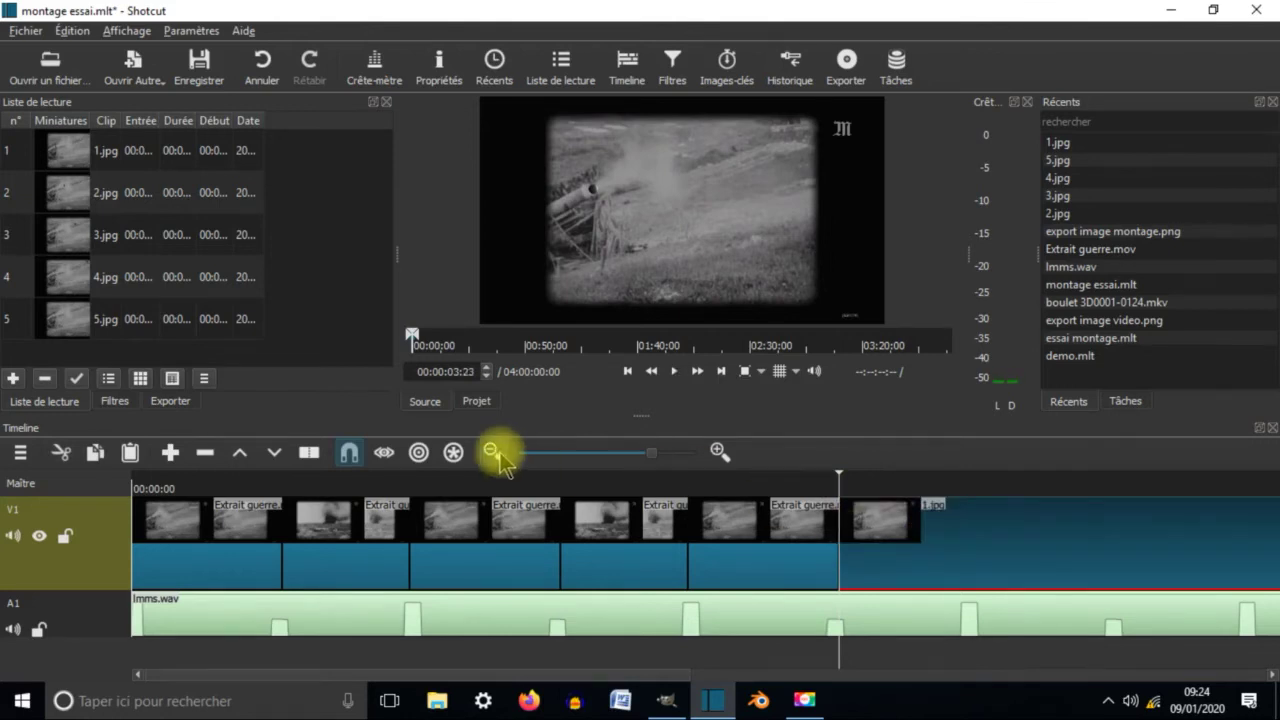
pyautogui.click(494, 452)
pyautogui.click(494, 452)
pyautogui.click(494, 452)
pyautogui.click(494, 452)
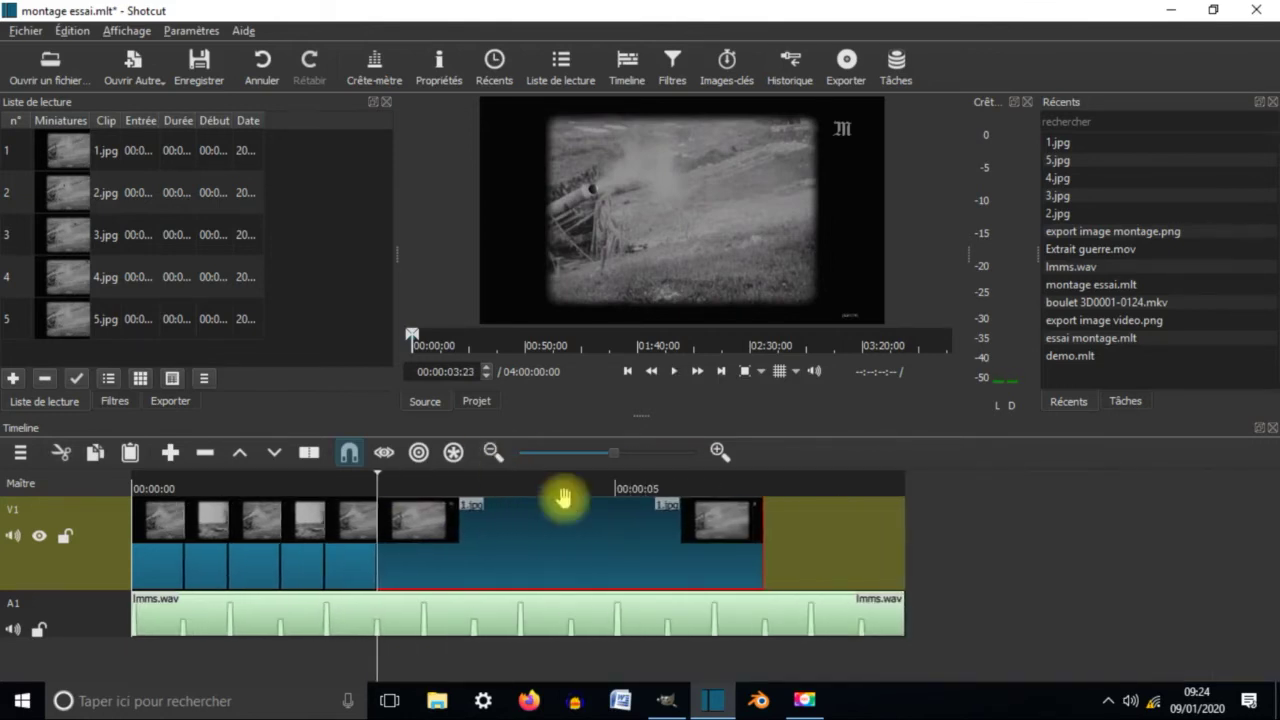
pyautogui.moveTo(760, 554); pyautogui.dragTo(412, 558)
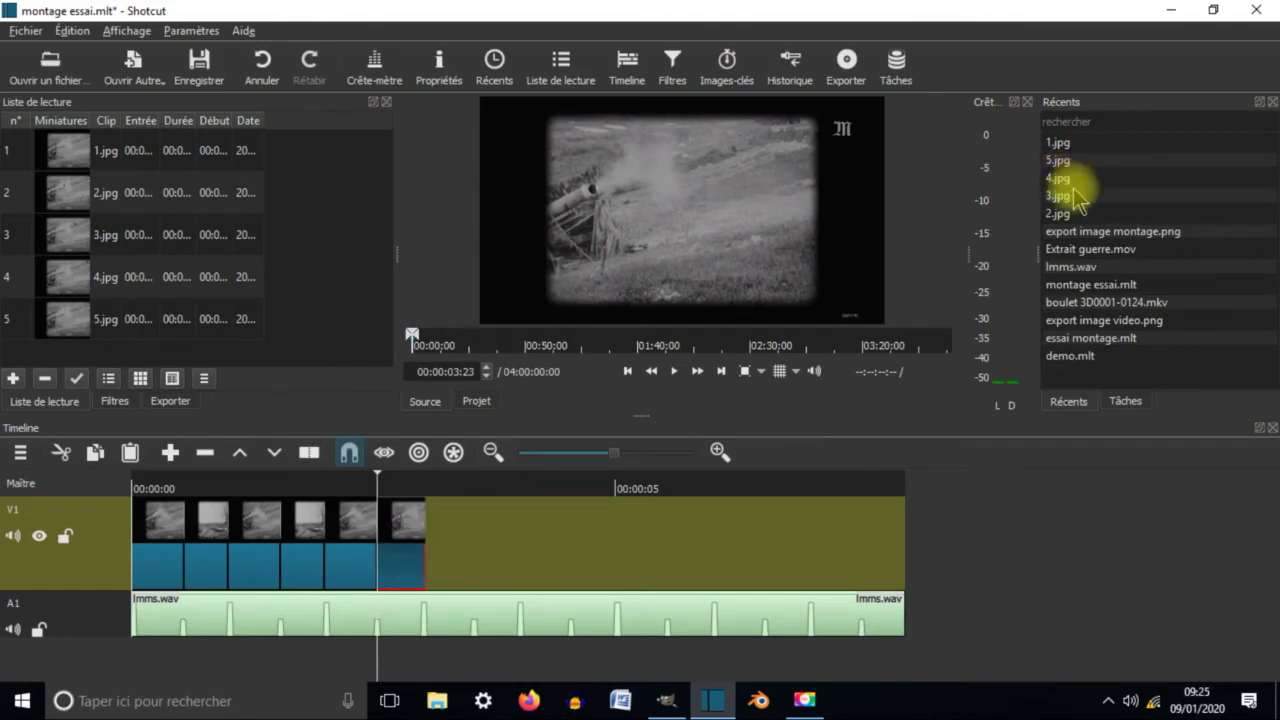
# Add 2.jpg directly after the 1.jpg clip on V1 and trim its end back to about the following beat.
pyautogui.doubleClick(1058, 213)
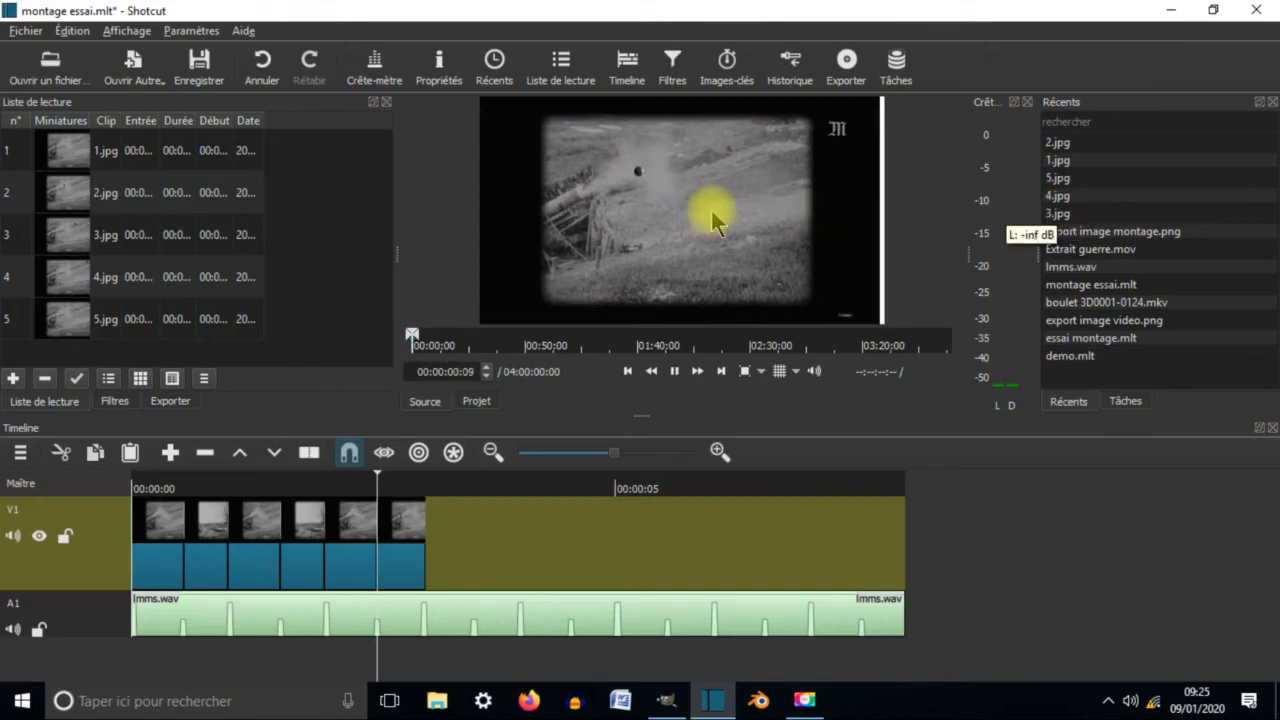
pyautogui.moveTo(684, 190); pyautogui.dragTo(425, 543)
pyautogui.moveTo(808, 543); pyautogui.dragTo(460, 551)
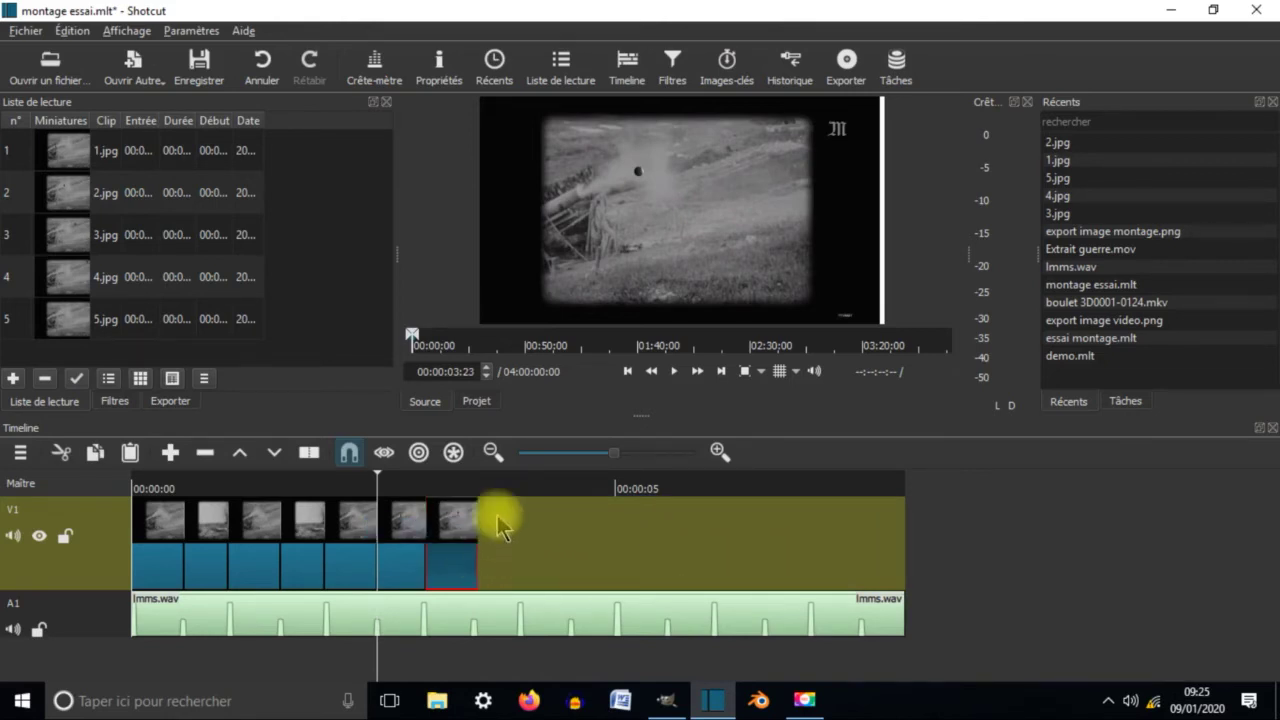
# Add 3.jpg directly after the 2.jpg clip on V1 and trim its end back to about the next beat of lmms.wav.
pyautogui.moveTo(414, 474); pyautogui.dragTo(451, 471)
pyautogui.click(452, 538)
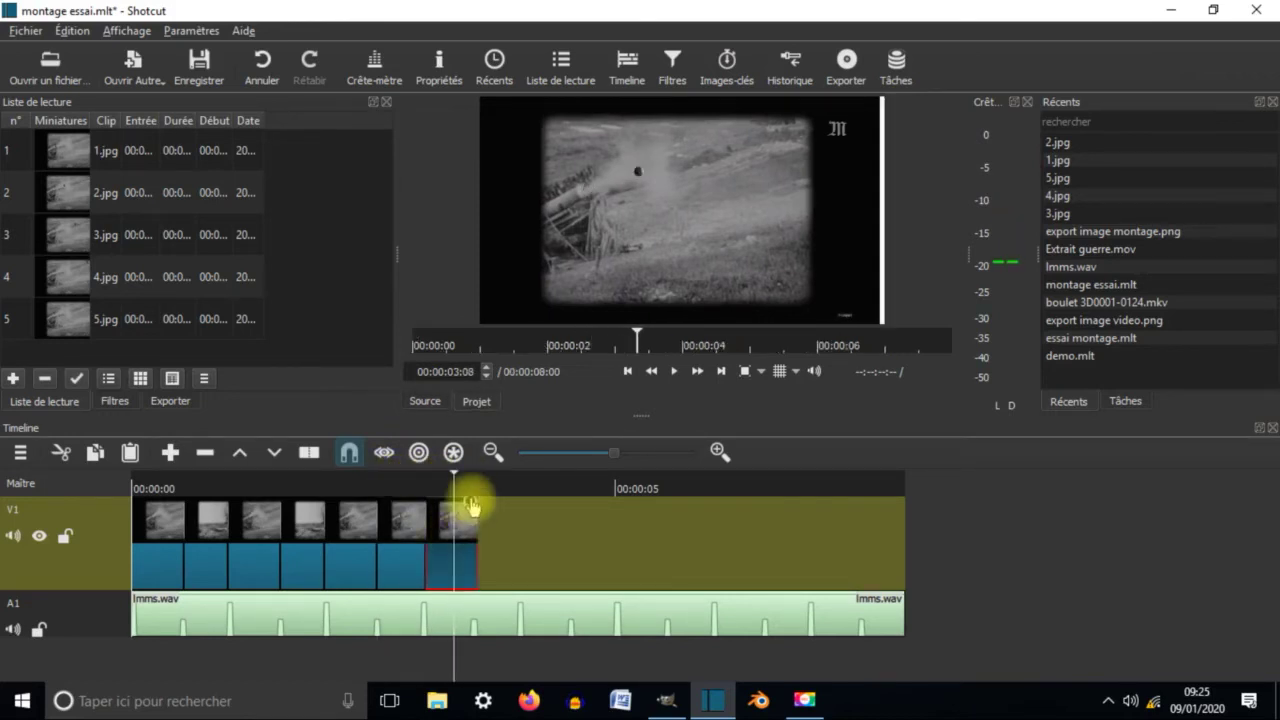
pyautogui.moveTo(452, 476); pyautogui.dragTo(452, 479)
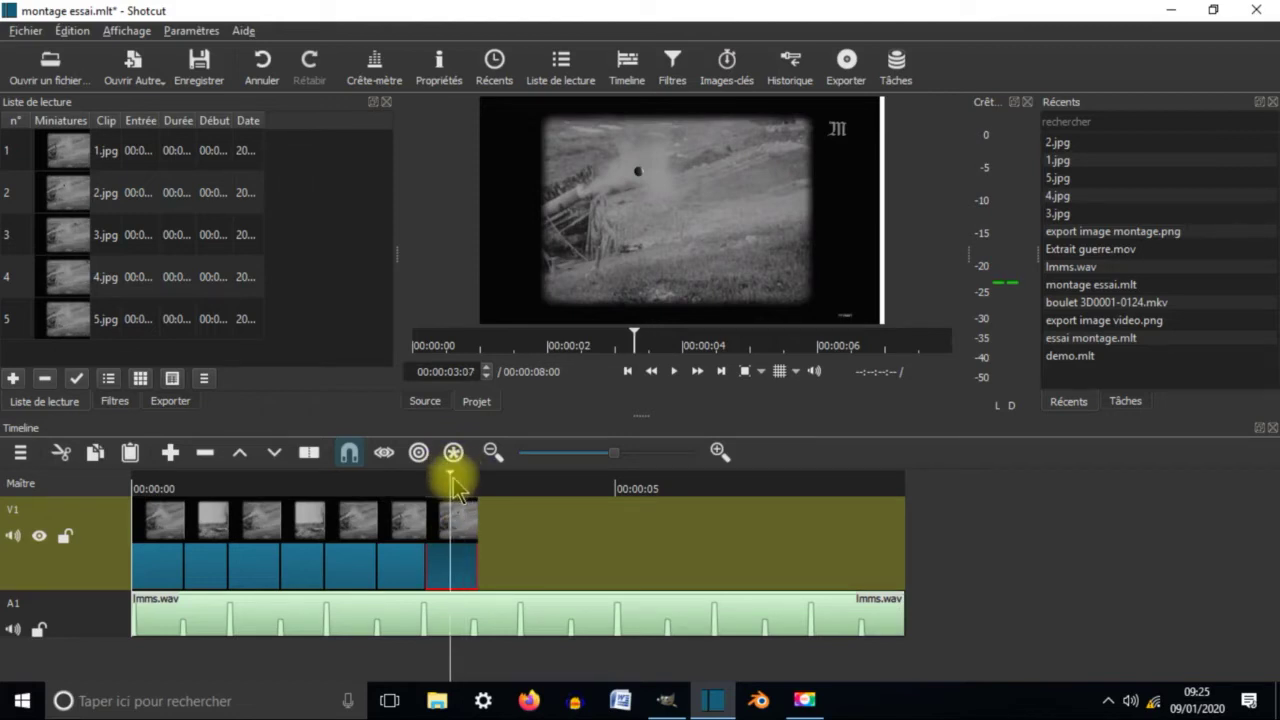
pyautogui.doubleClick(1064, 213)
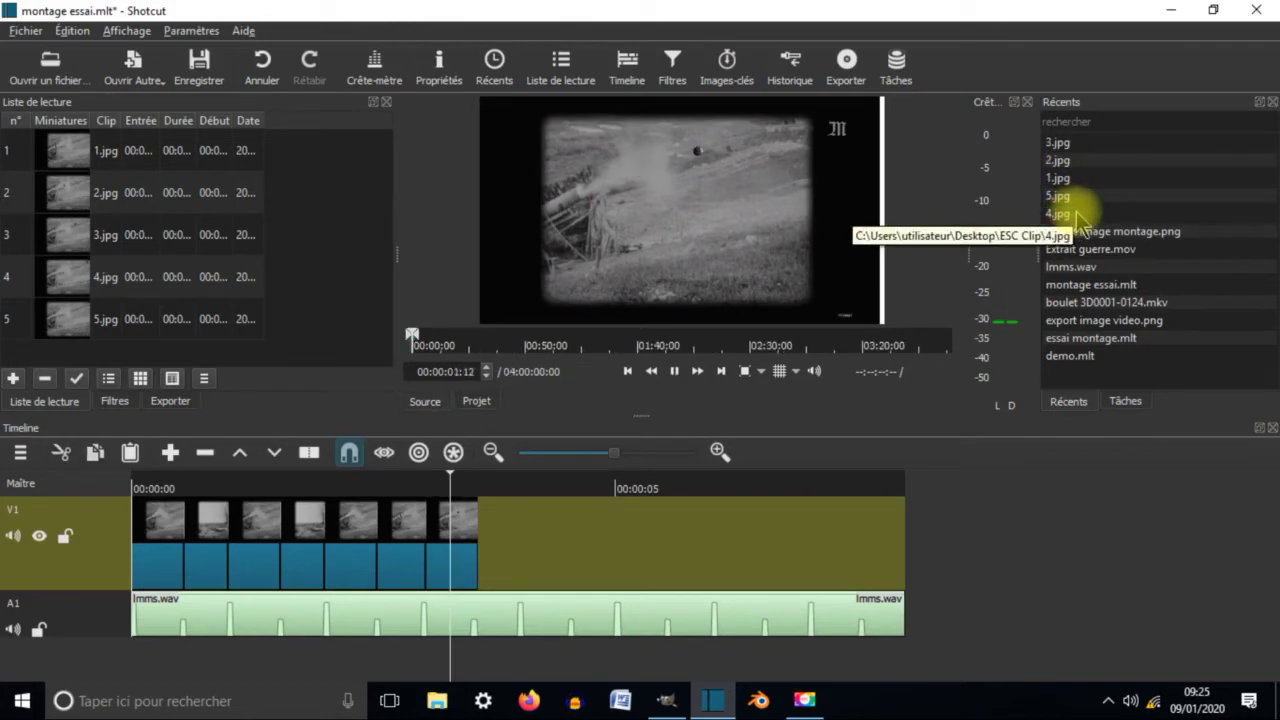
pyautogui.click(455, 479)
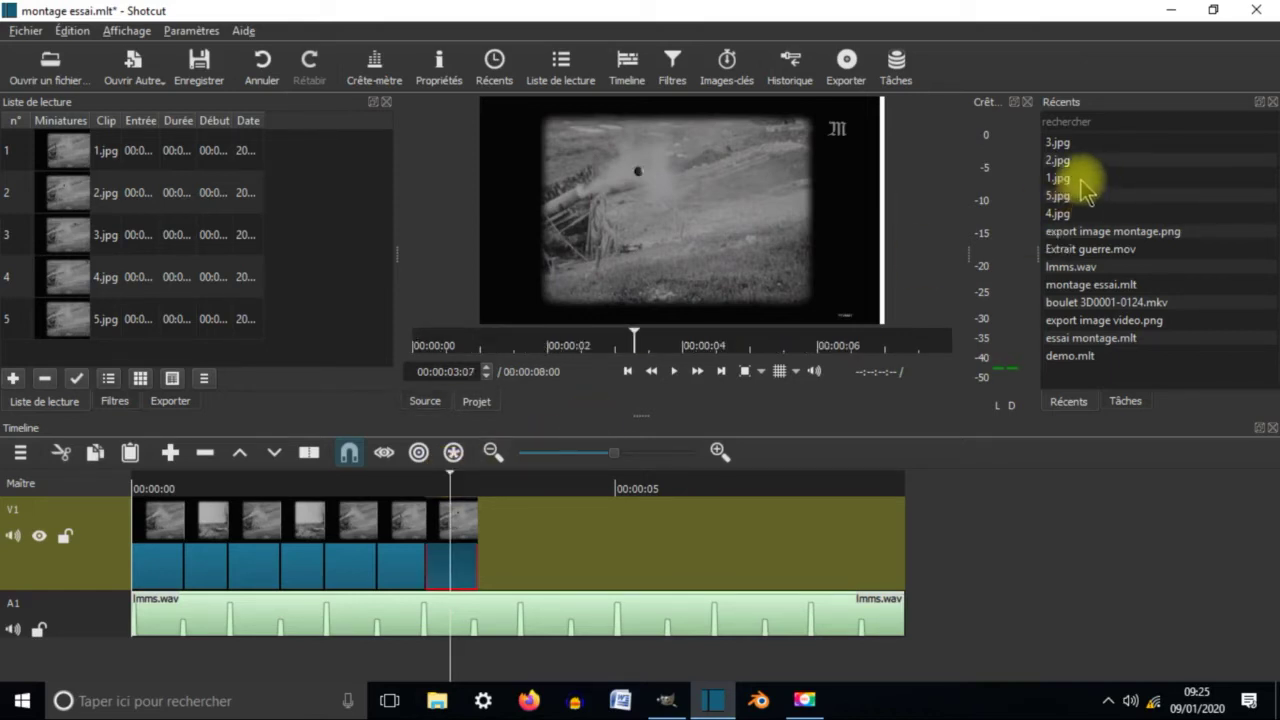
pyautogui.moveTo(671, 186); pyautogui.dragTo(530, 535)
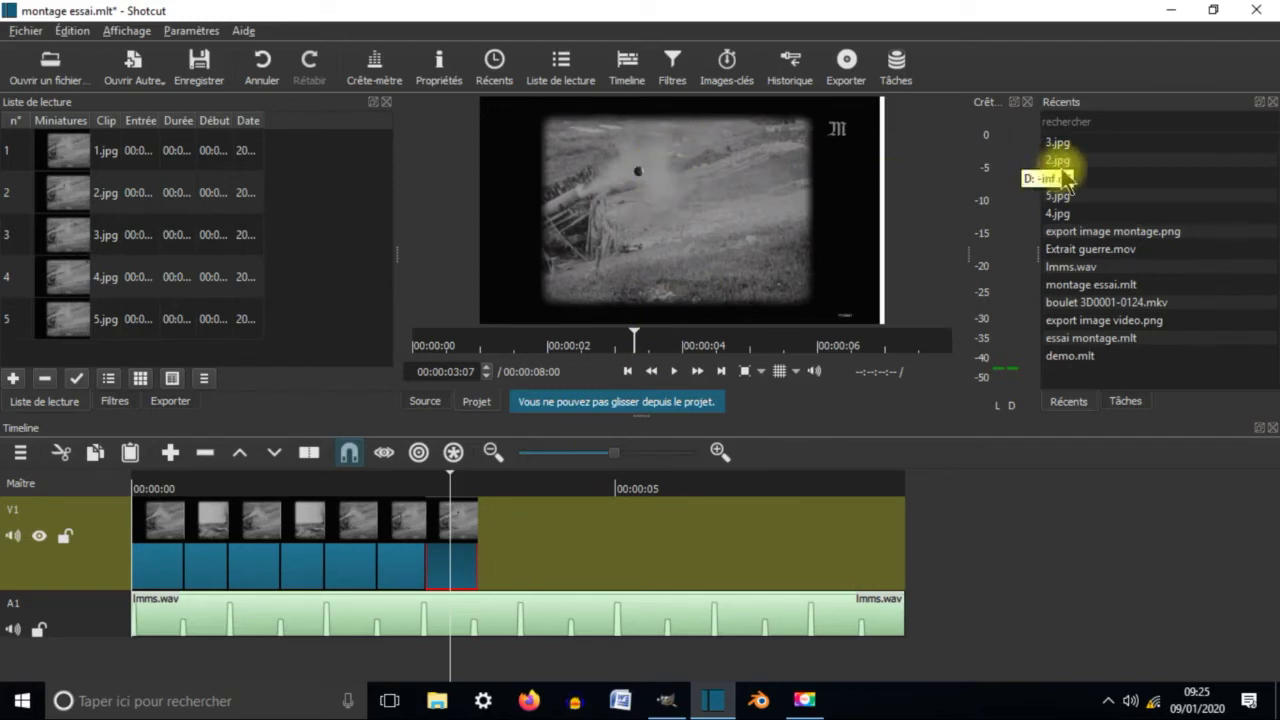
pyautogui.doubleClick(1057, 143)
pyautogui.moveTo(597, 195); pyautogui.dragTo(512, 553)
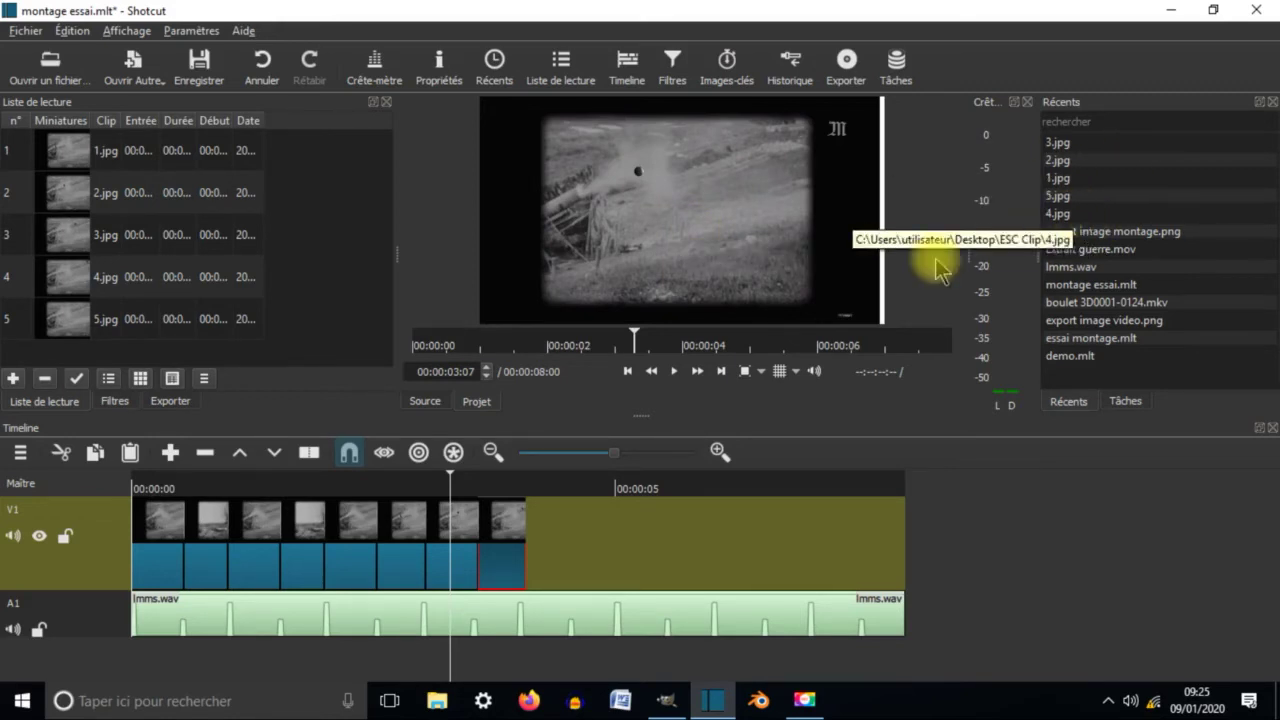
# Check the playhead against the end of the 3.jpg clip, add 4.jpg directly after it on V1, and shorten it to about one beat.
pyautogui.moveTo(463, 477); pyautogui.dragTo(520, 488)
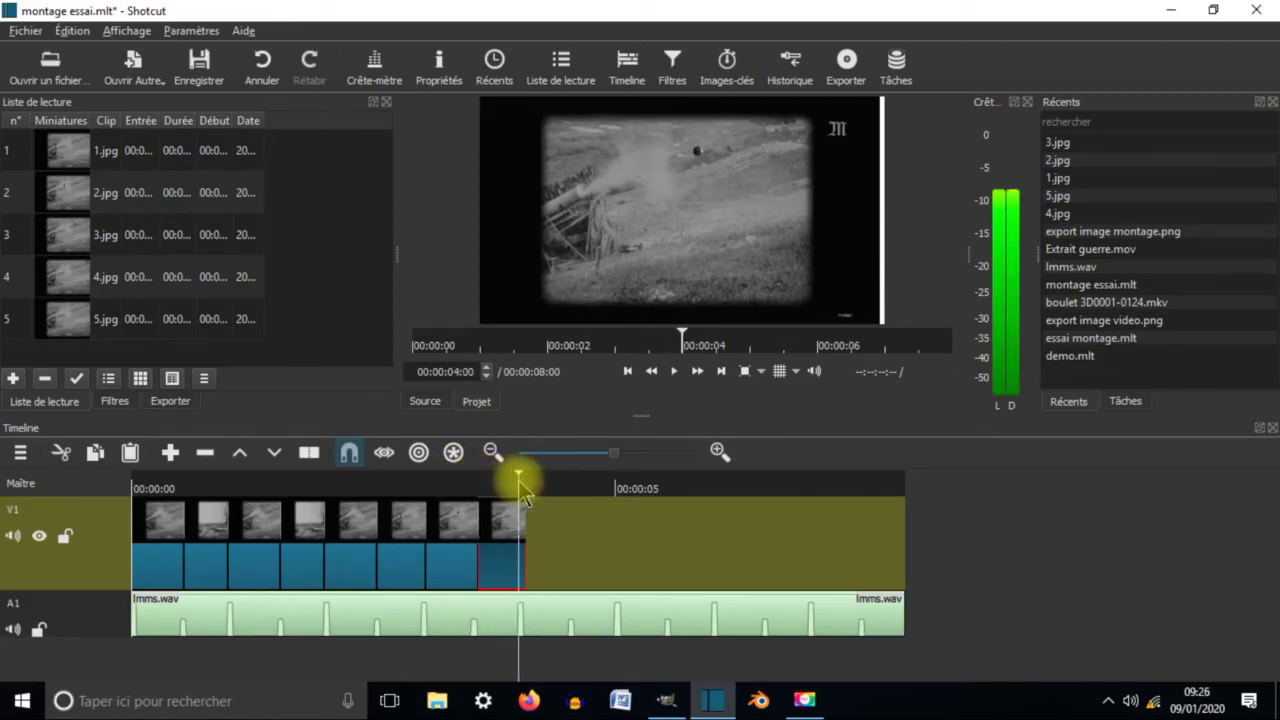
pyautogui.doubleClick(1063, 213)
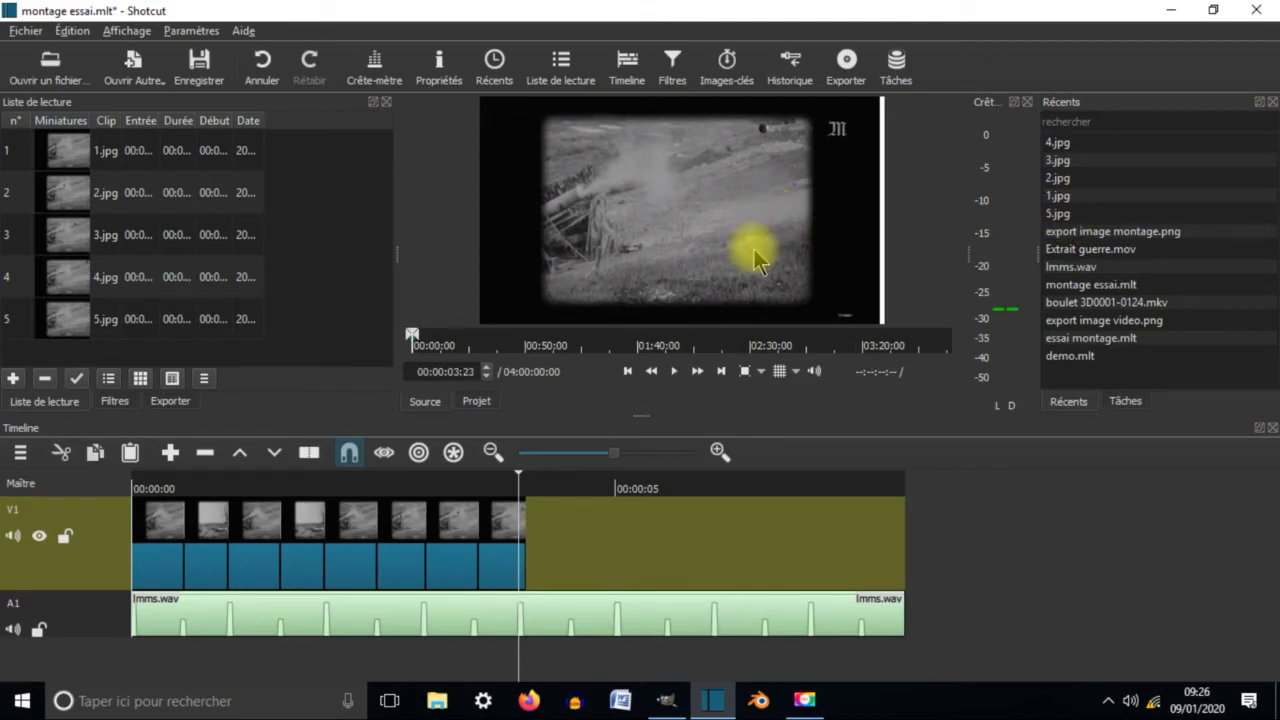
pyautogui.moveTo(755, 258); pyautogui.dragTo(536, 540)
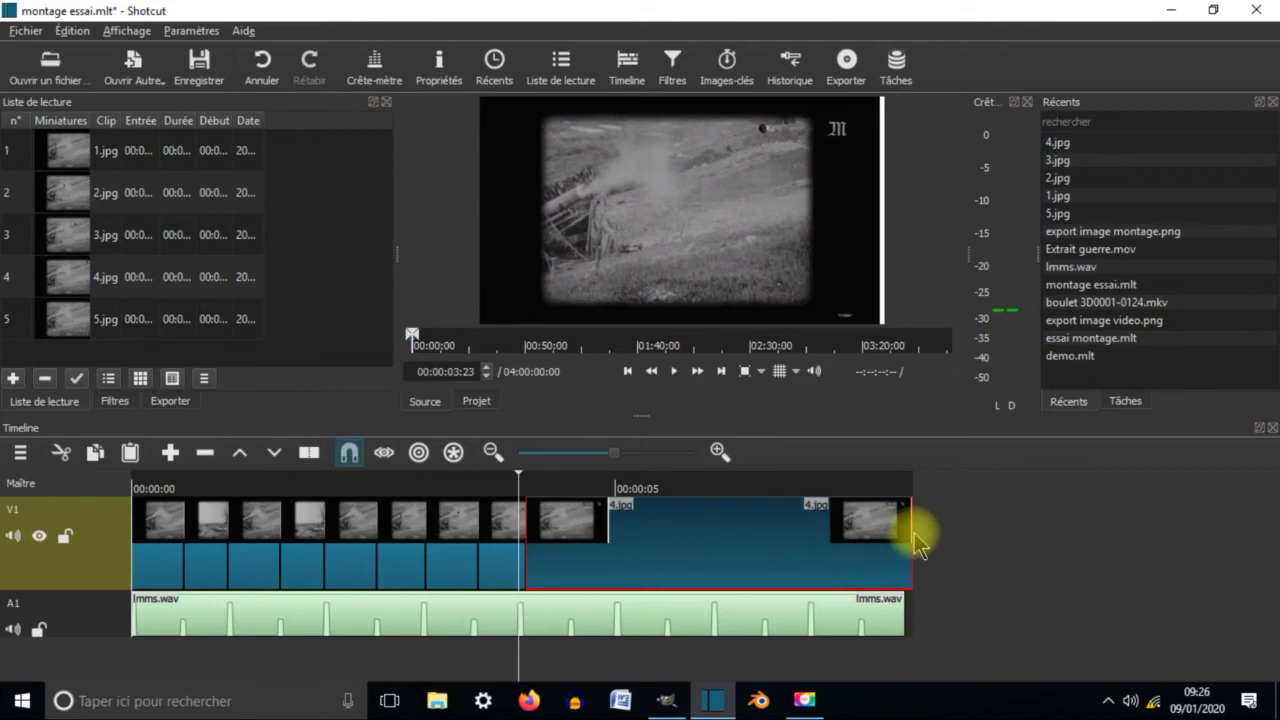
pyautogui.moveTo(903, 535); pyautogui.dragTo(560, 563)
# Add 5.jpg directly after the 4.jpg clip on V1, trim its end back to the following beat, and save the project.
pyautogui.click(1060, 214)
pyautogui.moveTo(700, 171); pyautogui.dragTo(585, 537)
pyautogui.moveTo(955, 527); pyautogui.dragTo(601, 562)
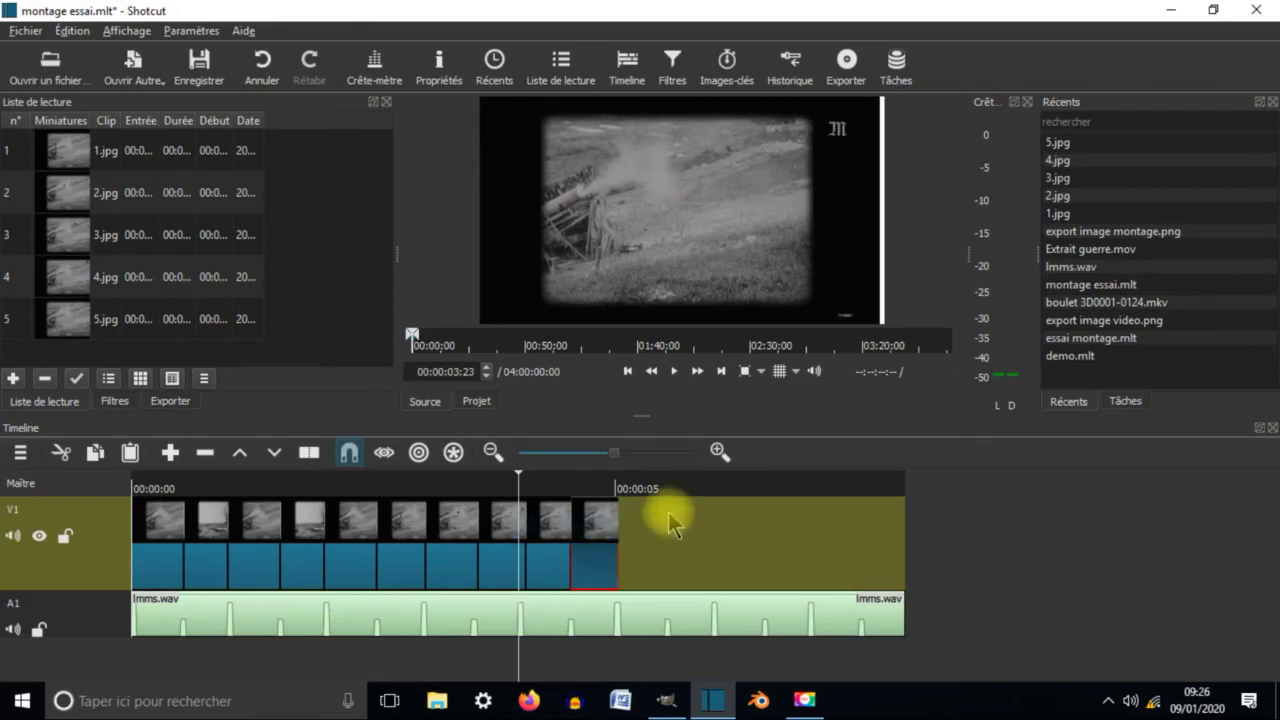
pyautogui.click(22, 33)
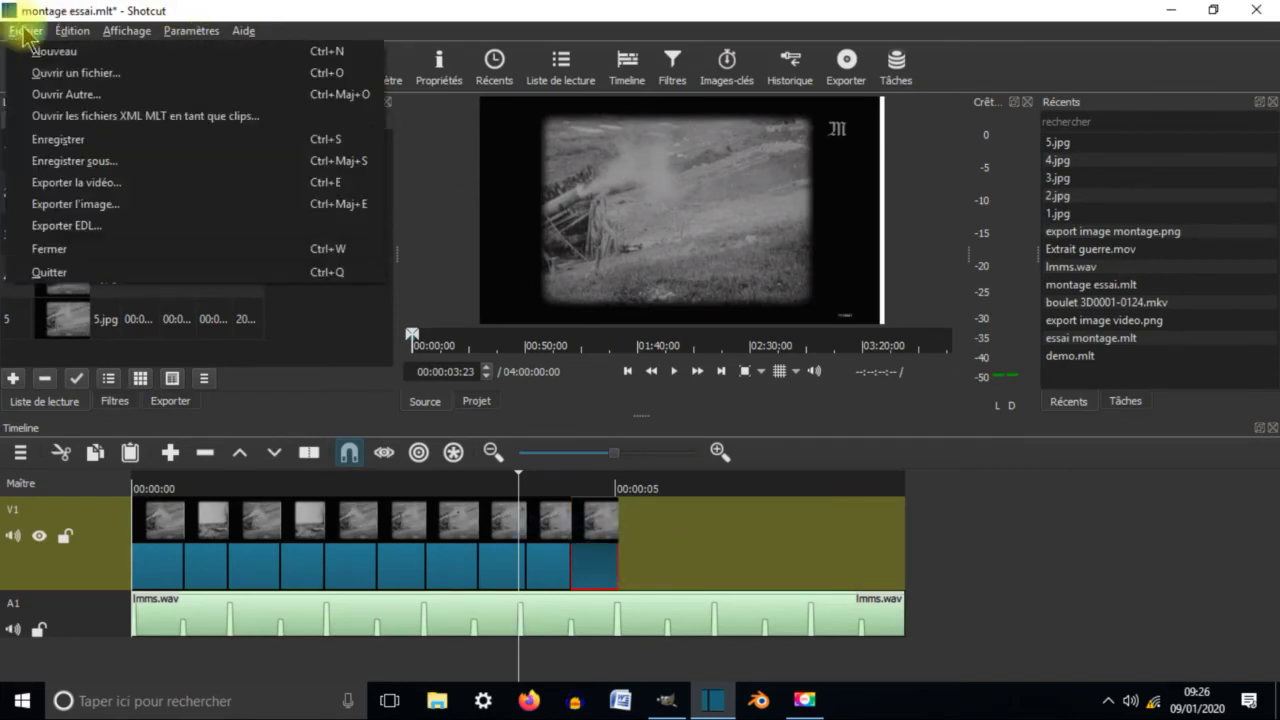
pyautogui.click(94, 134)
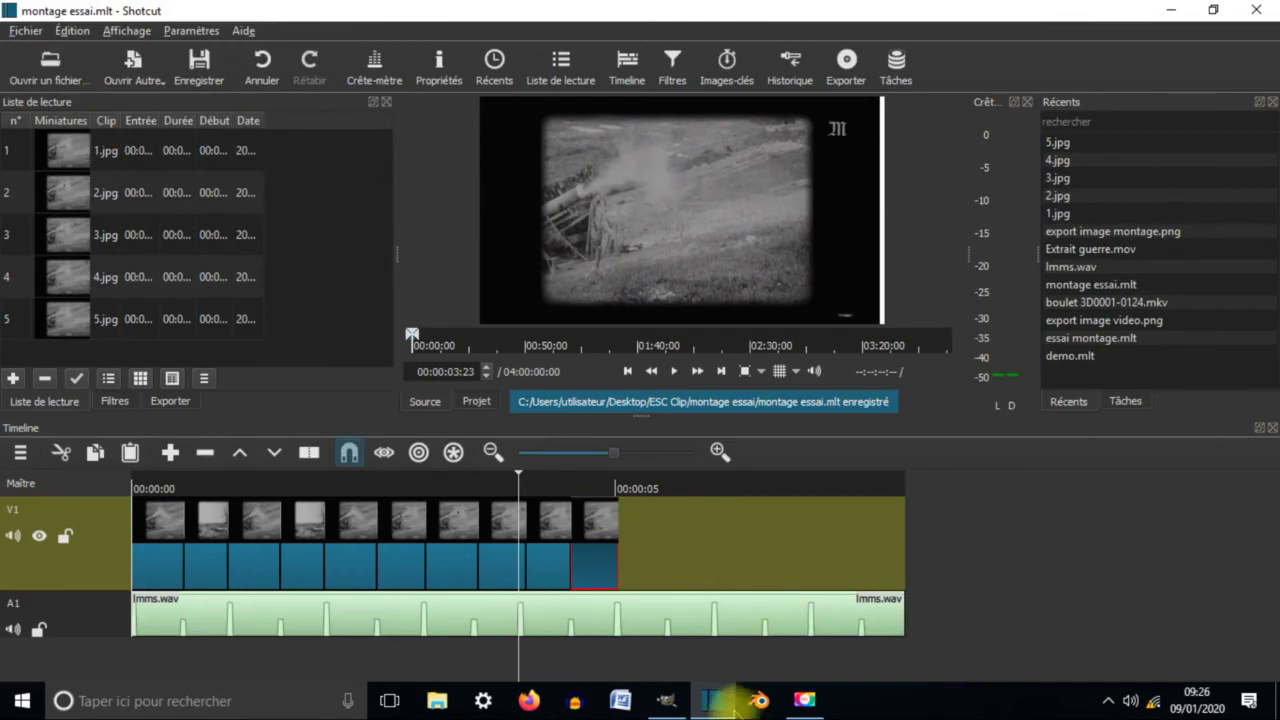
# Switch to GIMP and shift the export image montage layer slightly so that it covers the transparent strip along the canvas's side.
pyautogui.click(665, 704)
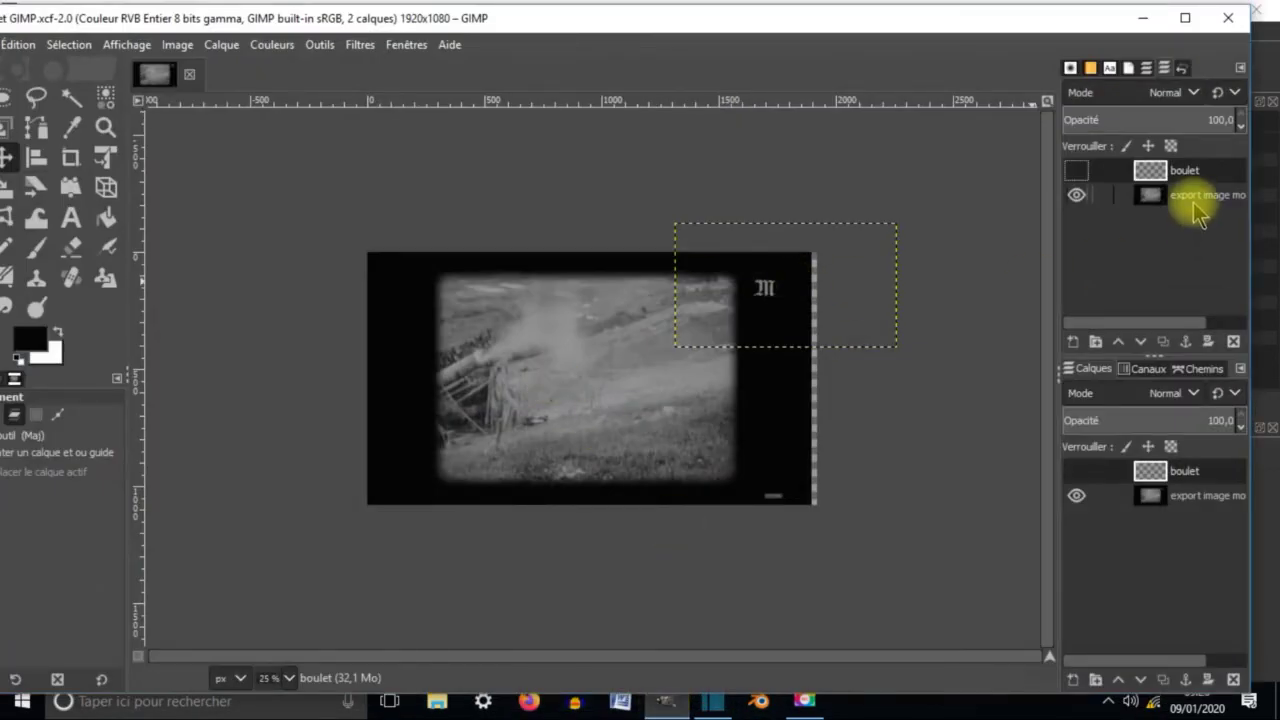
pyautogui.click(1166, 193)
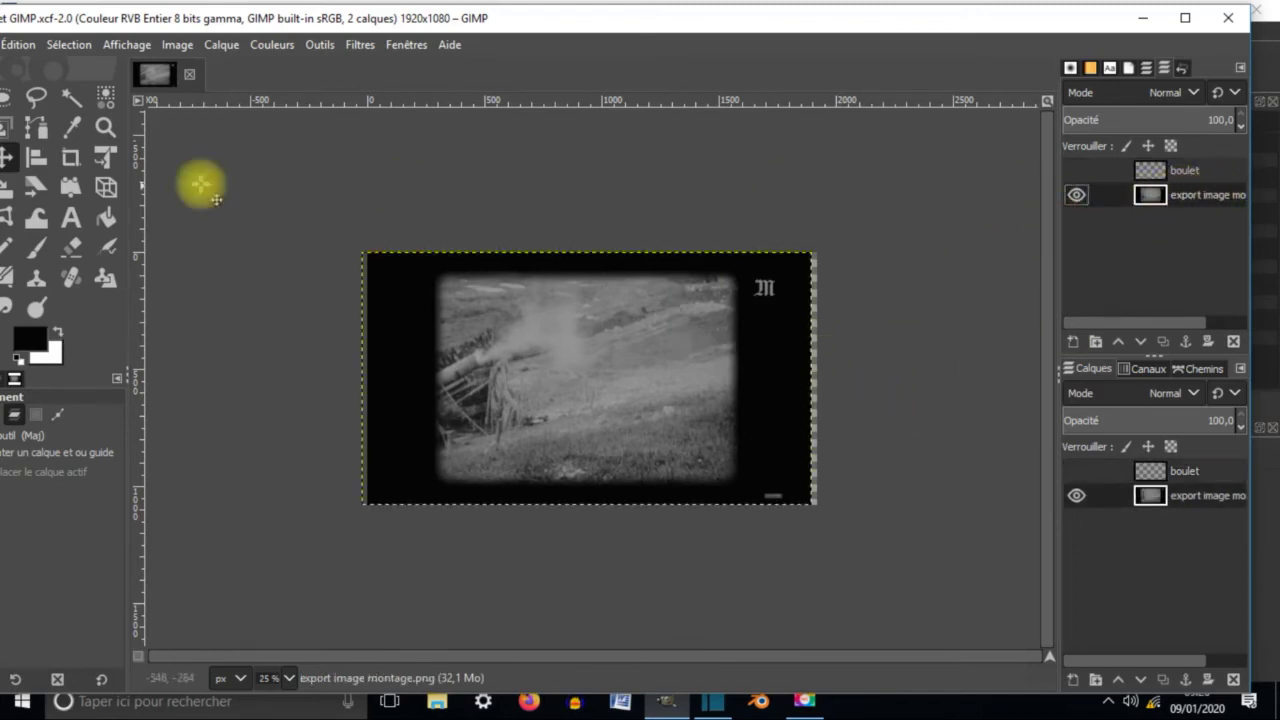
pyautogui.moveTo(166, 29); pyautogui.dragTo(194, 29)
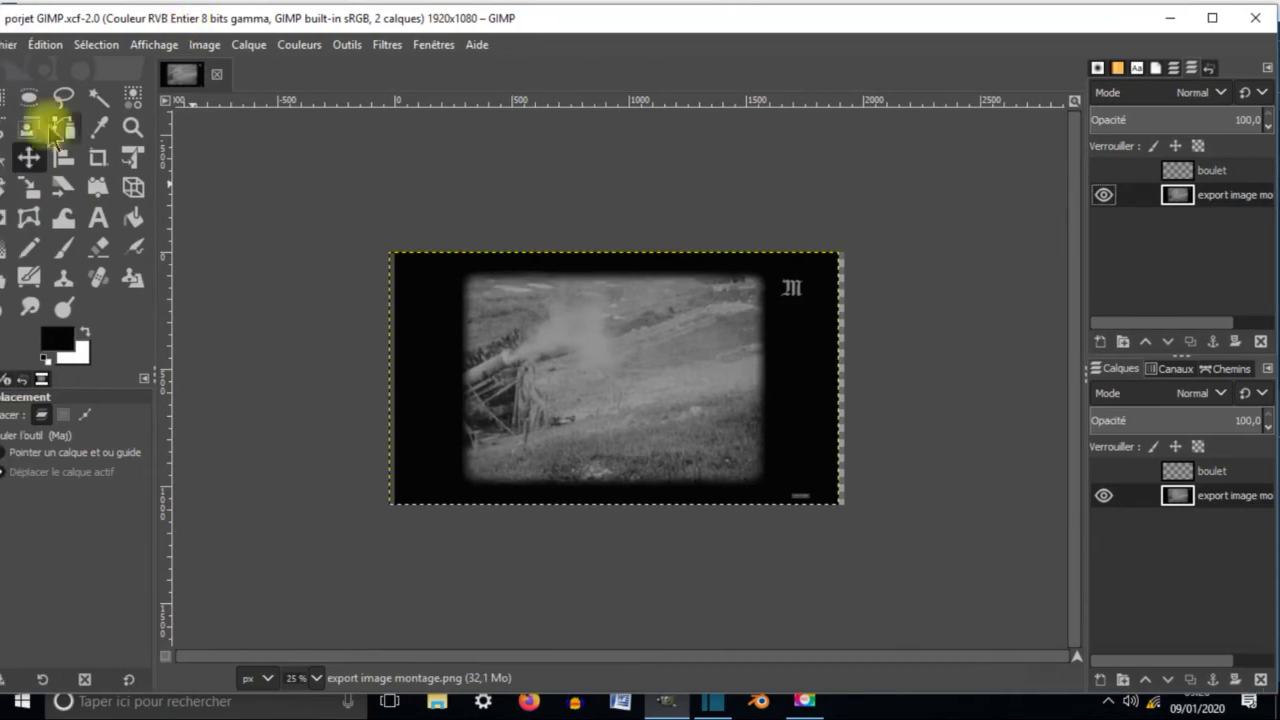
pyautogui.moveTo(580, 434); pyautogui.dragTo(586, 433)
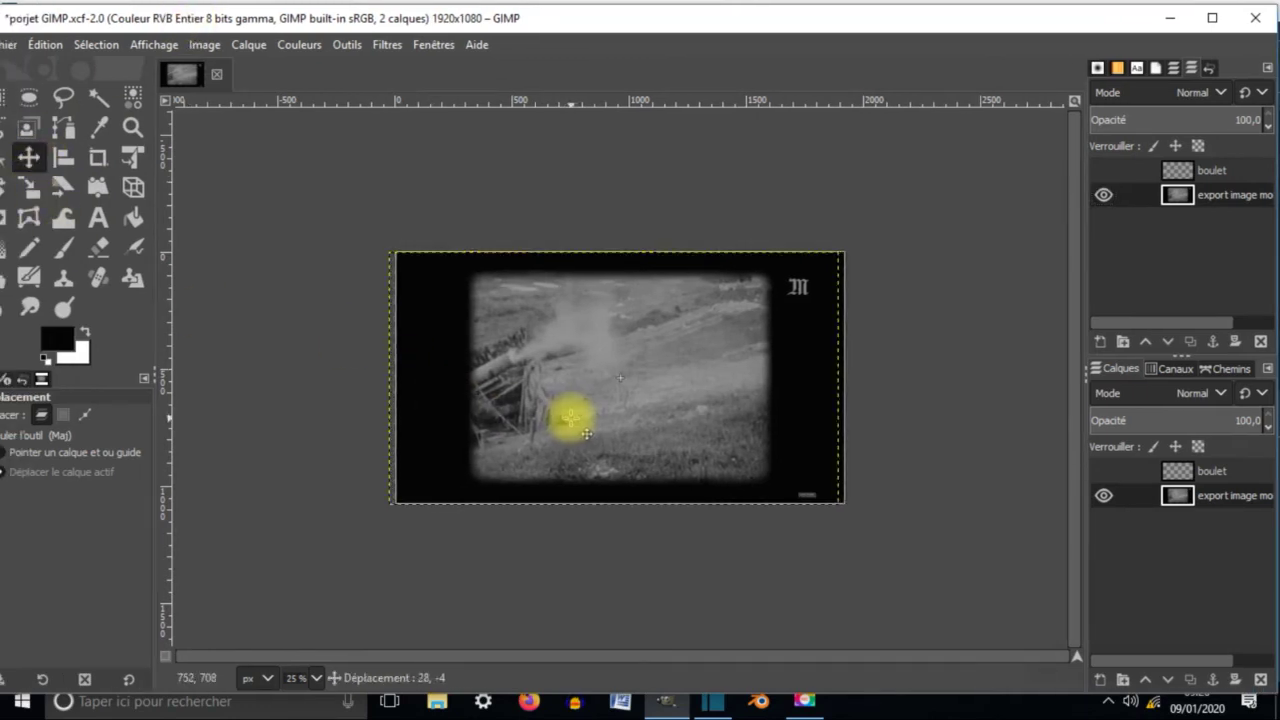
pyautogui.moveTo(586, 433); pyautogui.dragTo(586, 433)
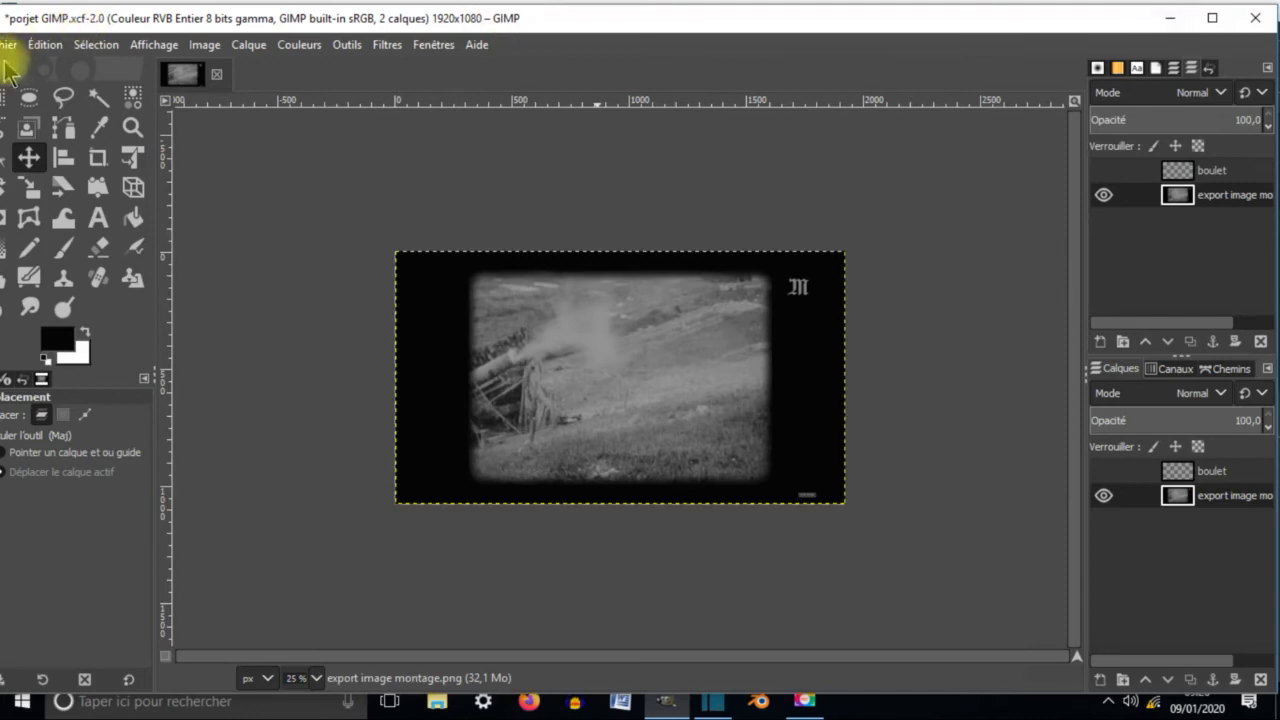
# Save the GIMP project and minimize its window.
pyautogui.moveTo(80, 20); pyautogui.dragTo(120, 20)
pyautogui.click(38, 46)
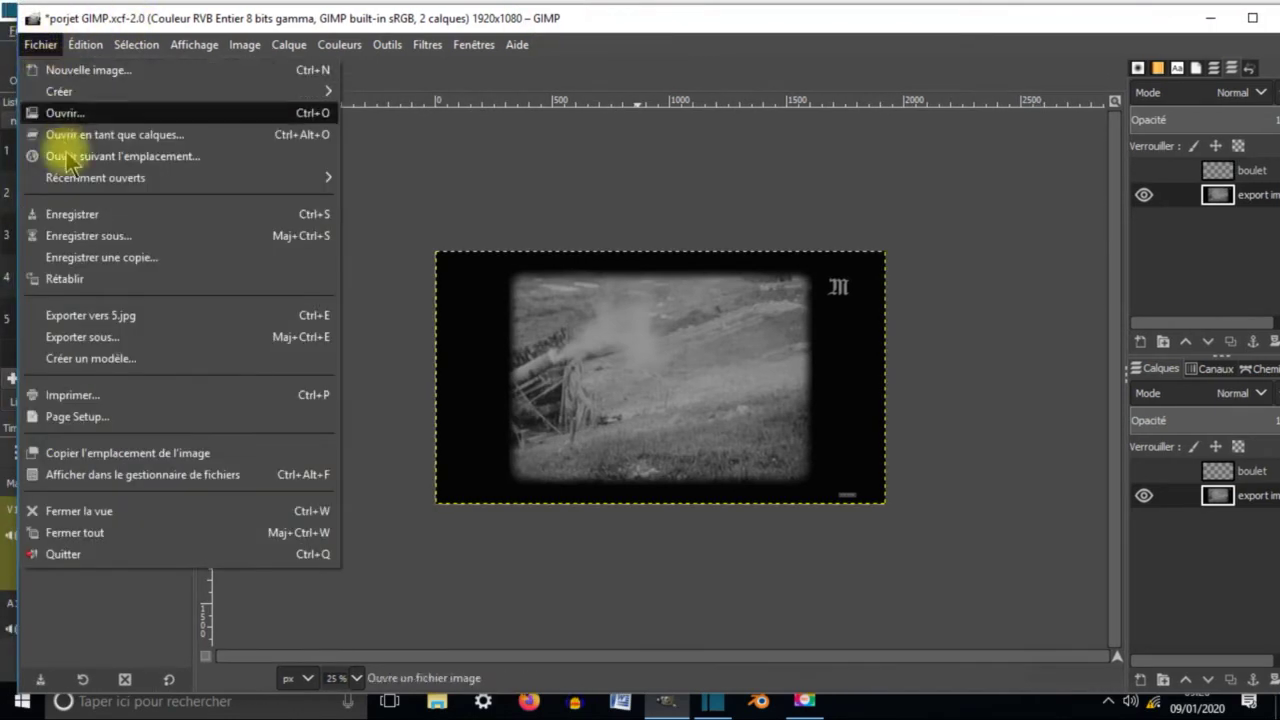
pyautogui.click(80, 210)
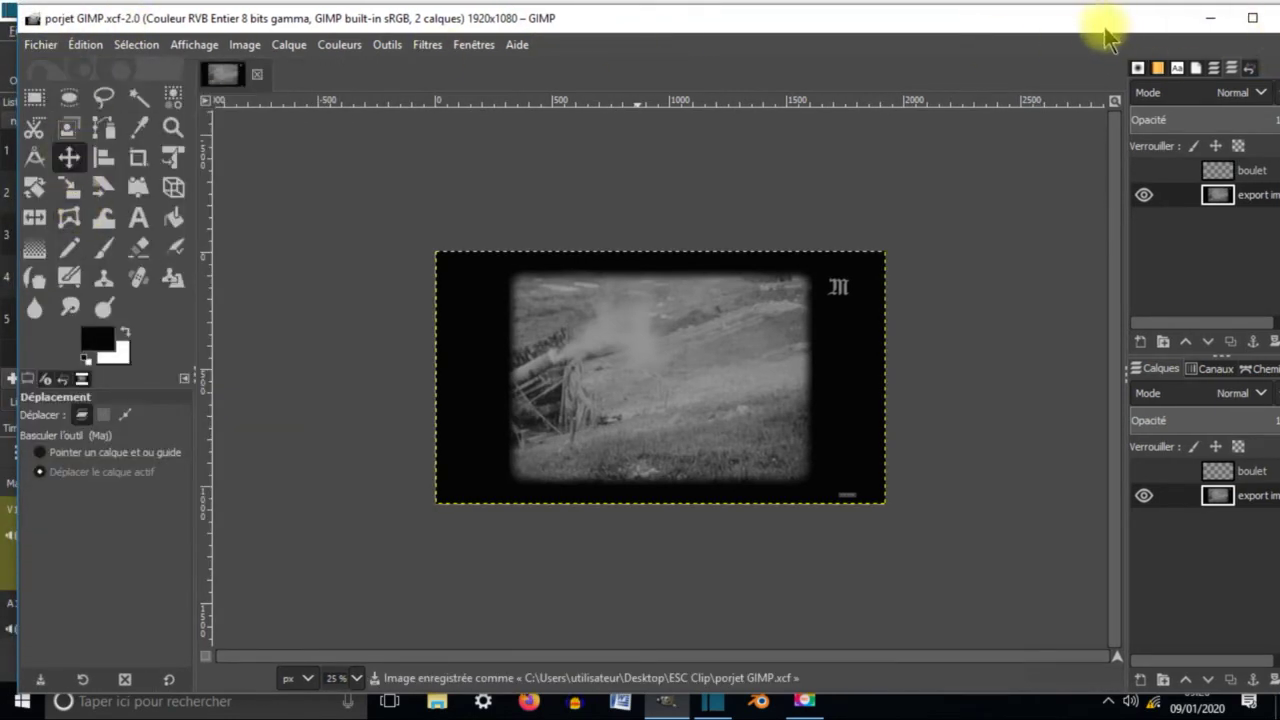
pyautogui.moveTo(1100, 25); pyautogui.dragTo(980, 29)
pyautogui.click(1172, 24)
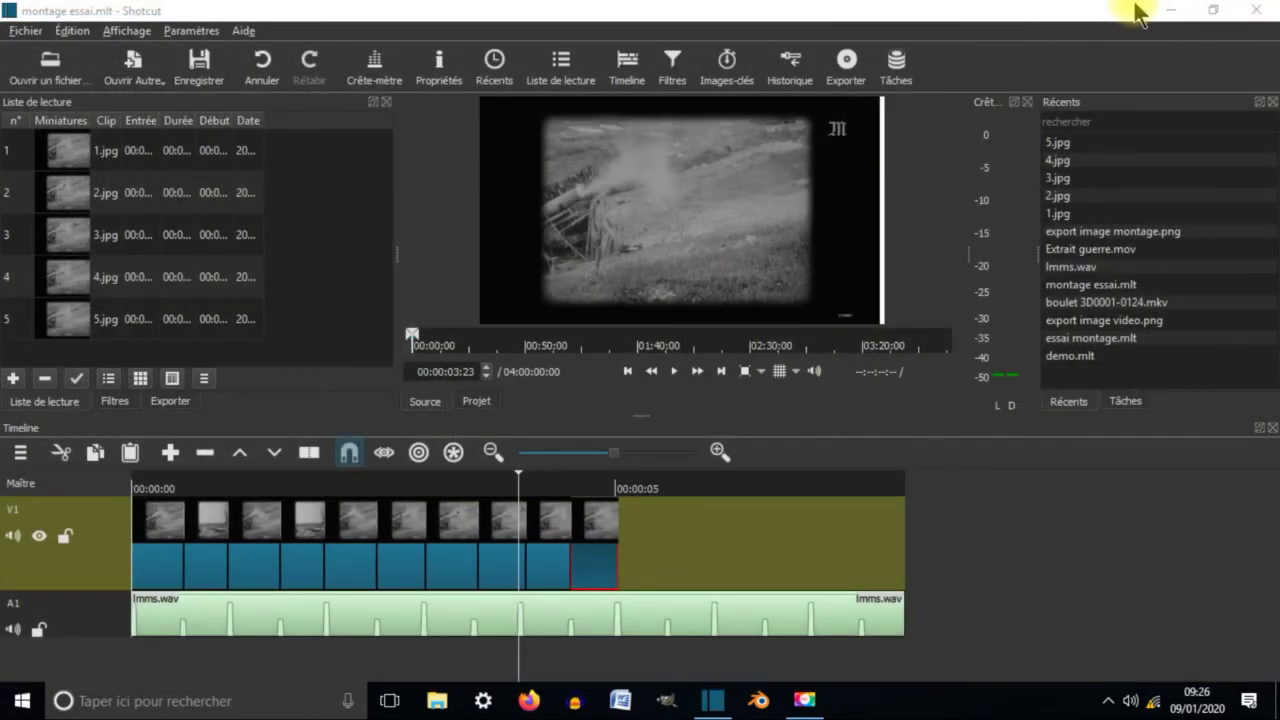
# Save the montage essai project in Shotcut again and minimize its window.
pyautogui.click(28, 31)
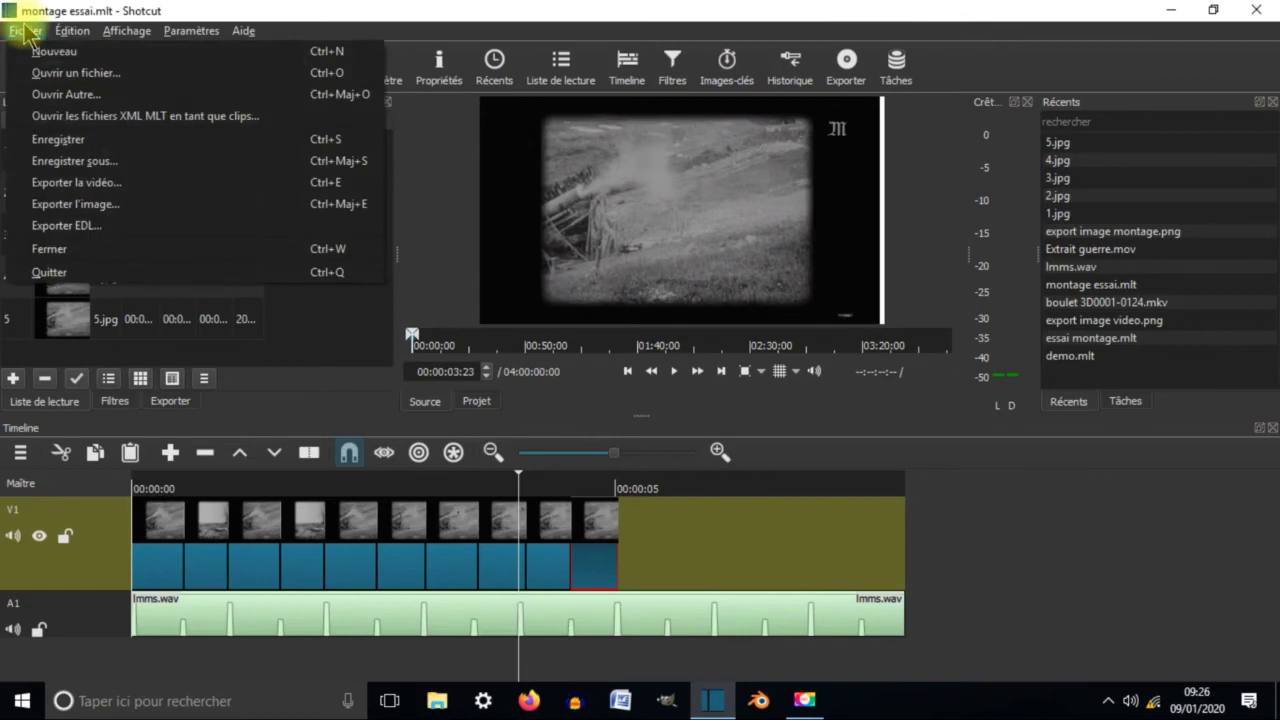
pyautogui.click(62, 141)
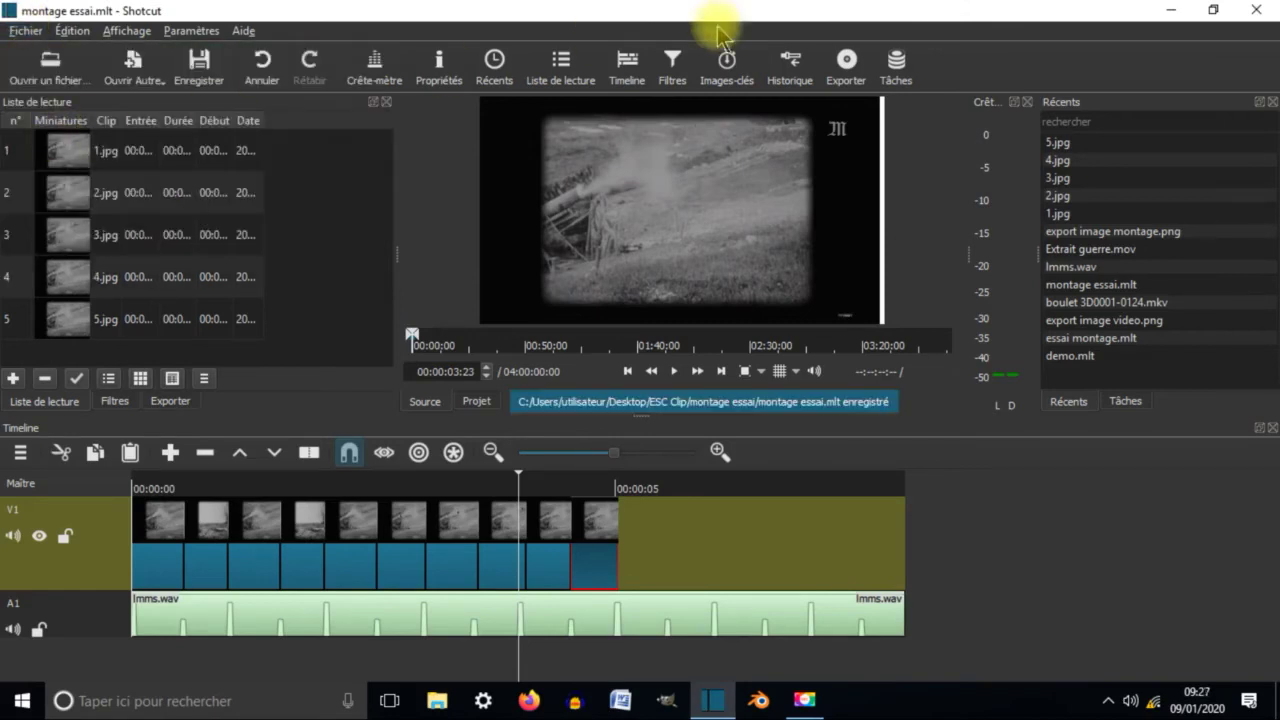
pyautogui.click(1168, 12)
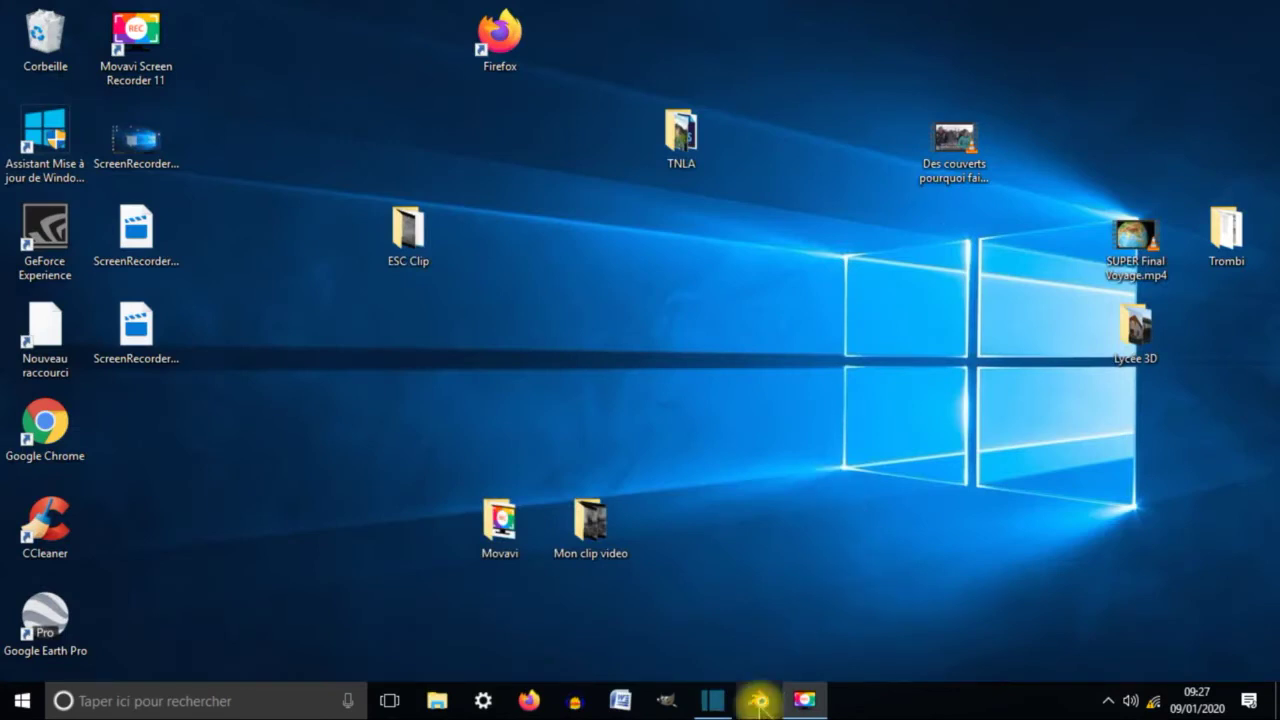
# Launch Blender from the installed applications.
pyautogui.click(22, 703)
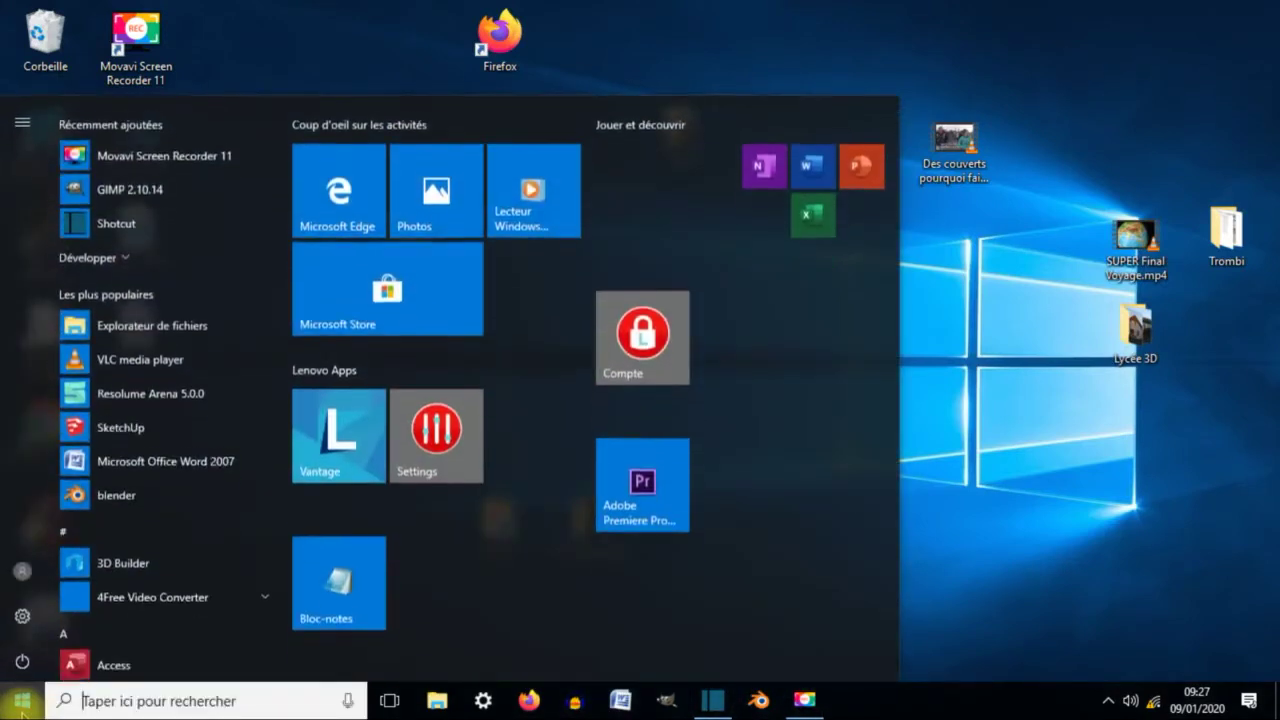
pyautogui.scroll(-8, 160, 560)
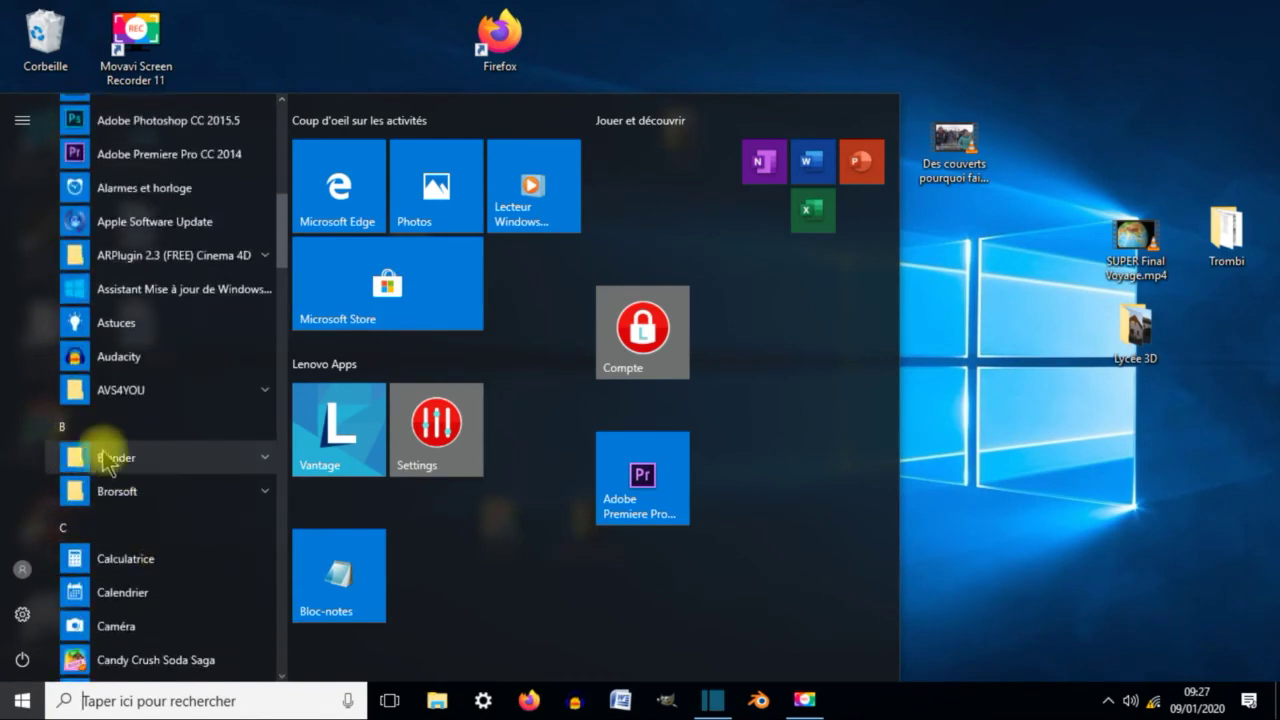
pyautogui.click(118, 458)
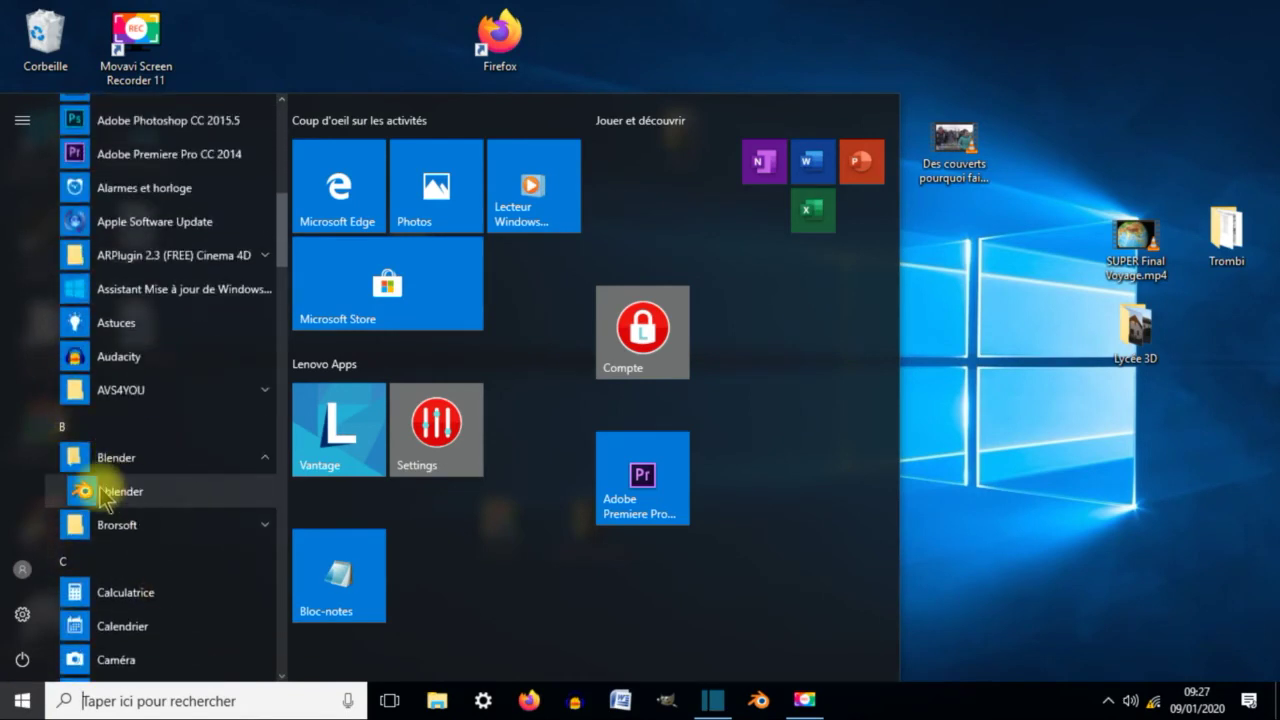
pyautogui.click(115, 492)
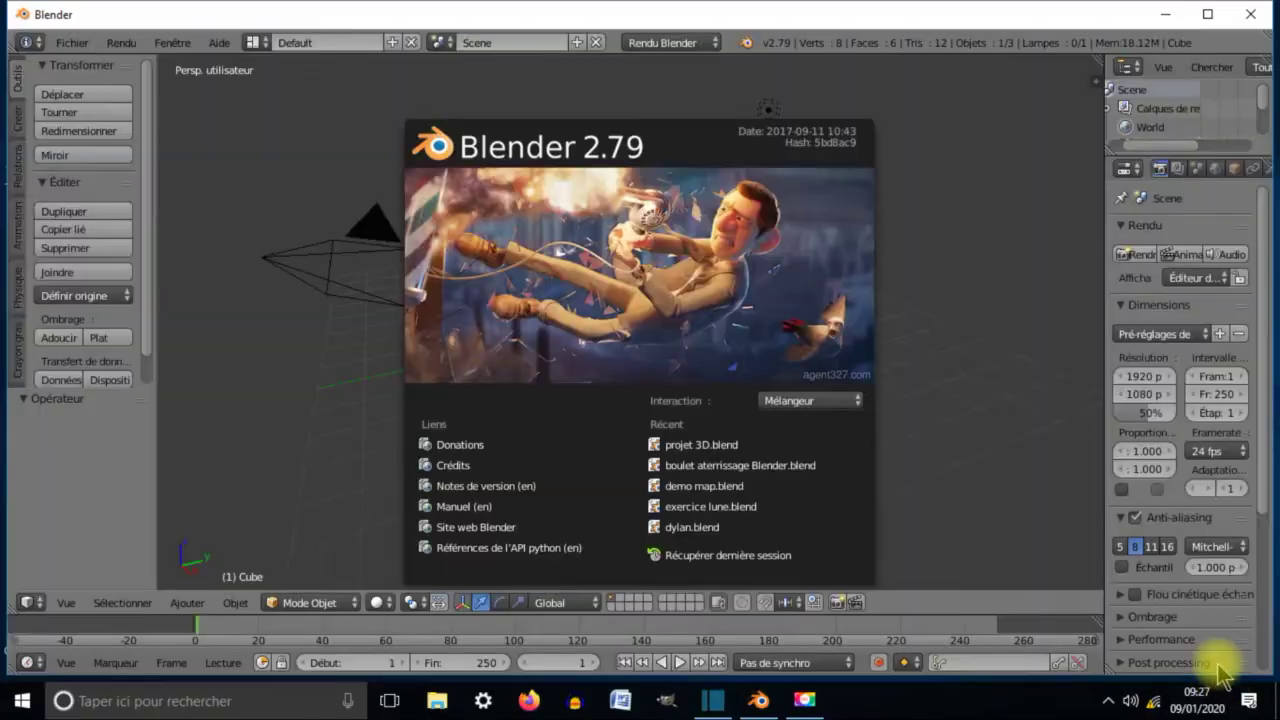
# Dismiss the splash screen, widen the Properties editor, and make the Outliner tall enough to list all scene objects.
pyautogui.click(371, 423)
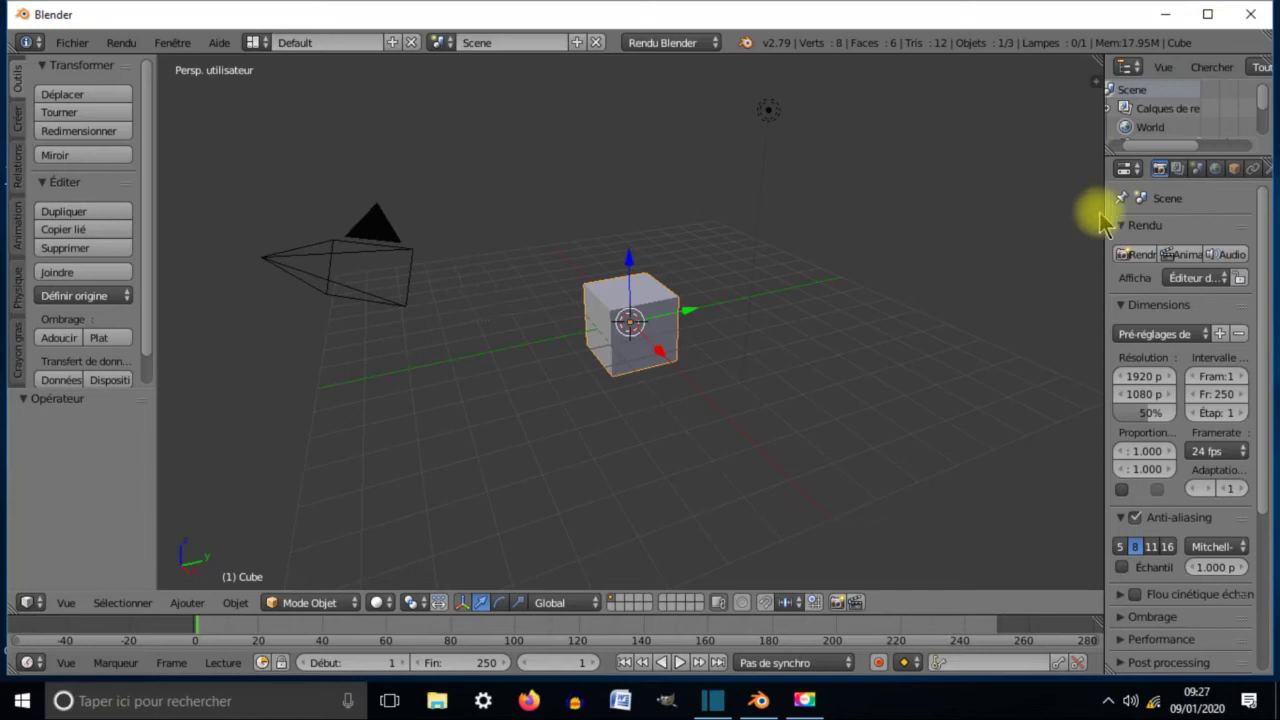
pyautogui.moveTo(1103, 212); pyautogui.dragTo(965, 218)
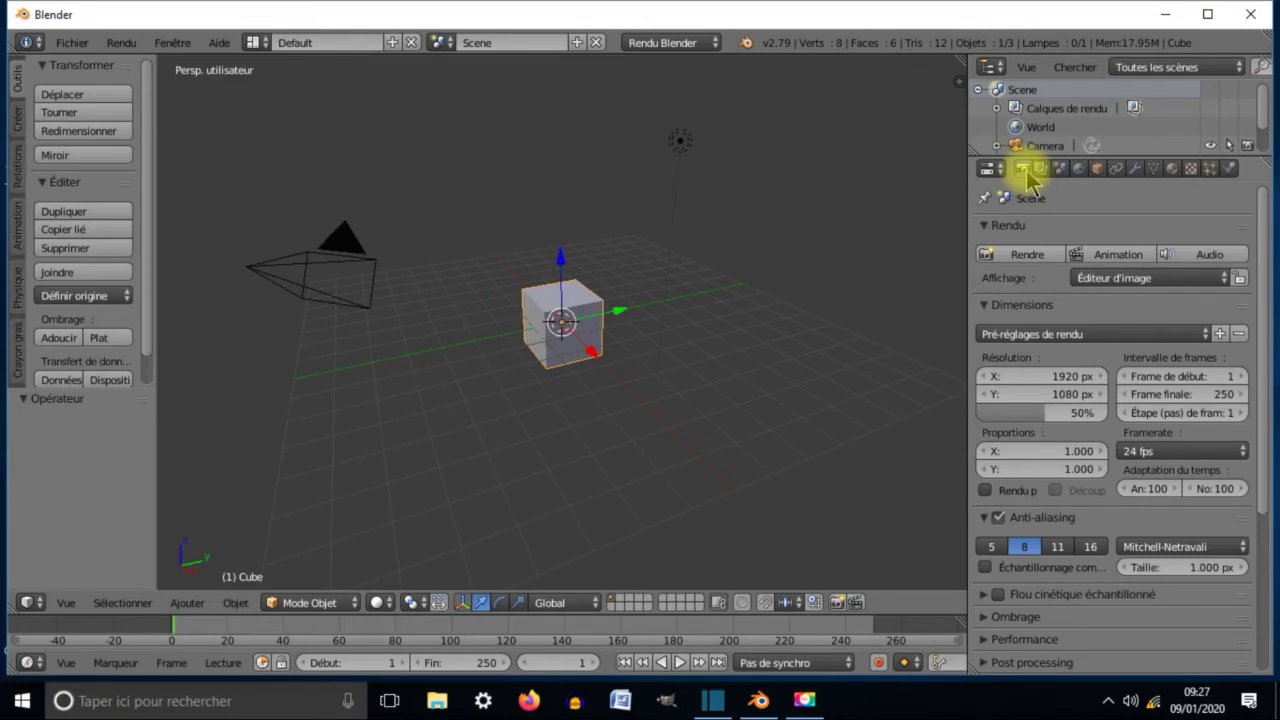
pyautogui.moveTo(1047, 157); pyautogui.dragTo(1052, 228)
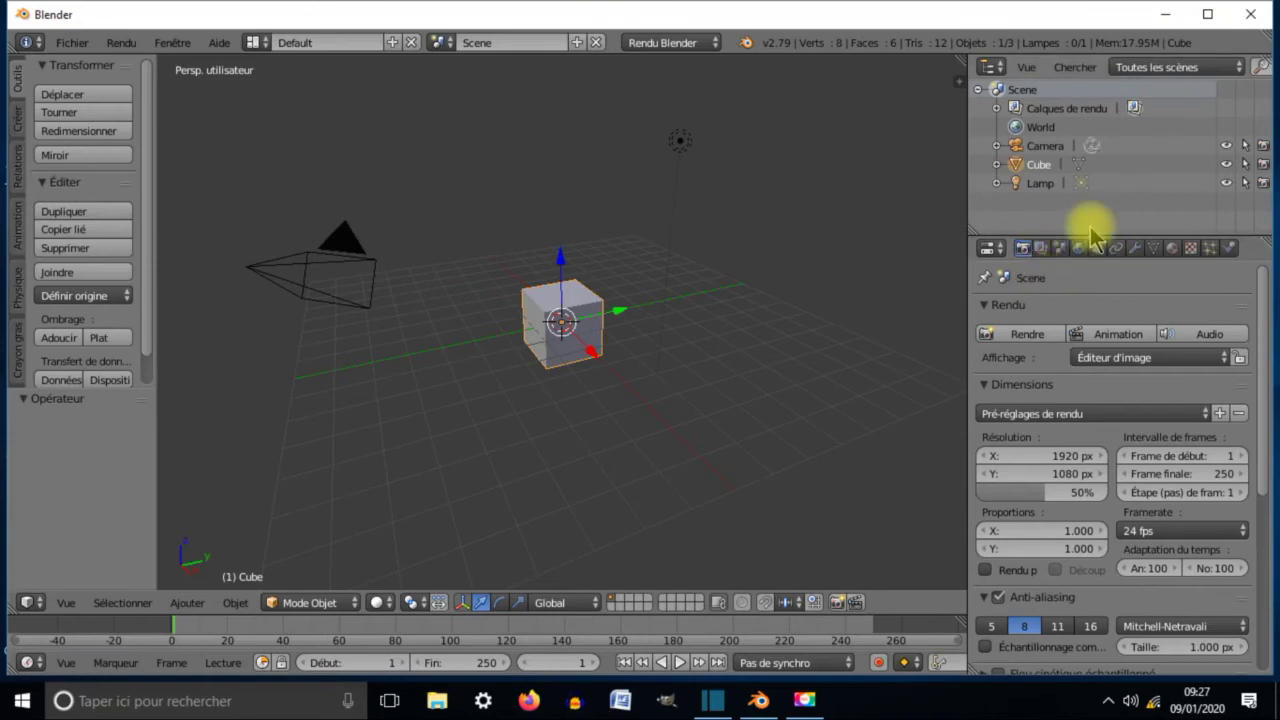
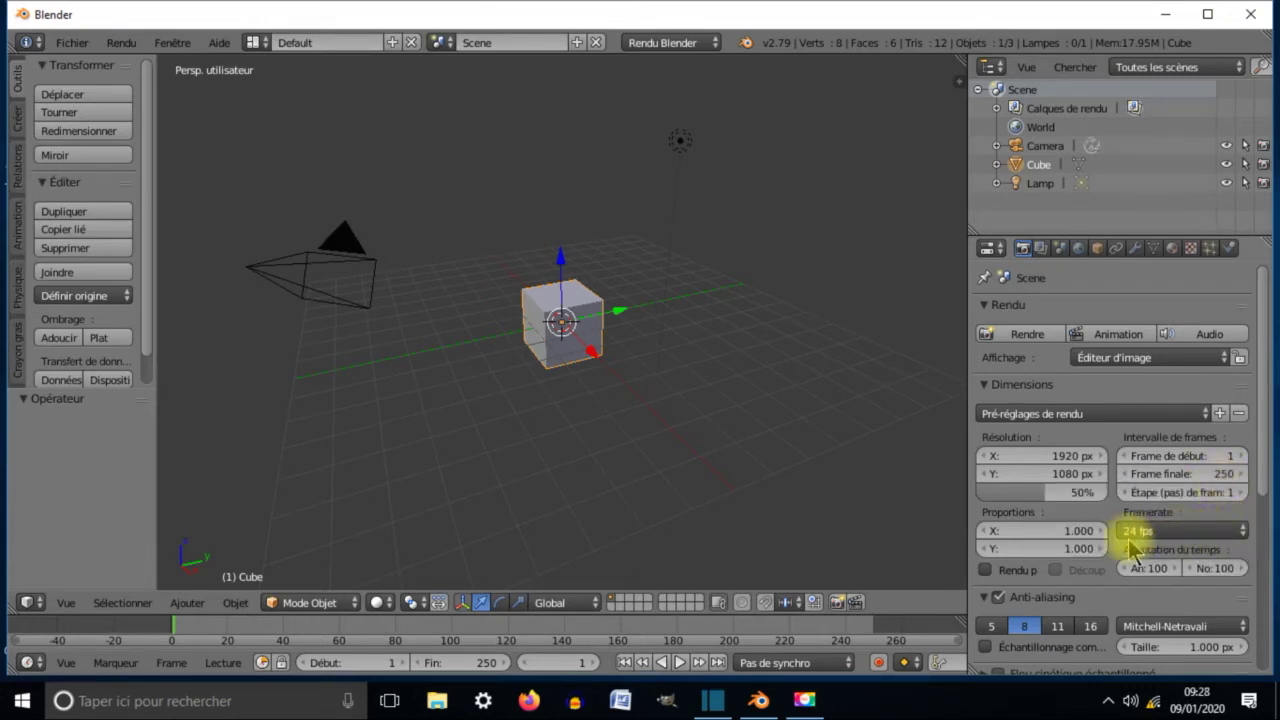
# Set the end frame of the render range to 120.
pyautogui.moveTo(1231, 474); pyautogui.dragTo(1118, 475)
pyautogui.write('1')
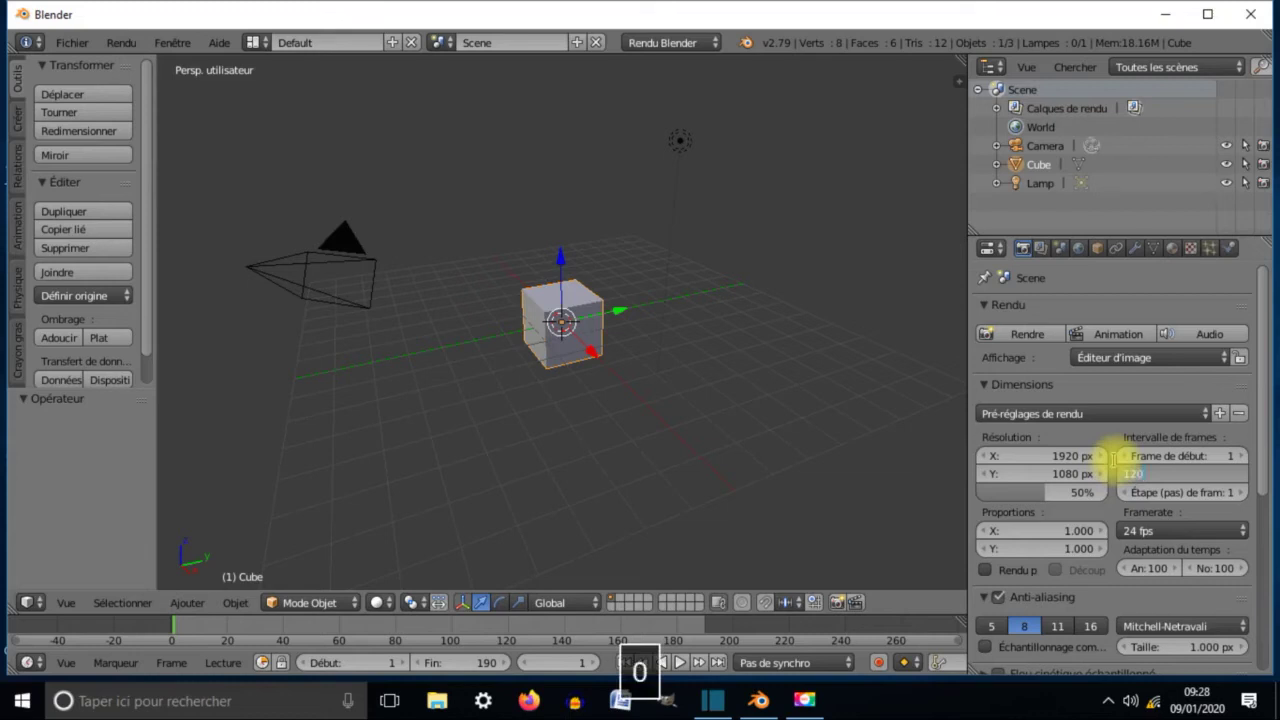
pyautogui.write('20')
pyautogui.press('Return')
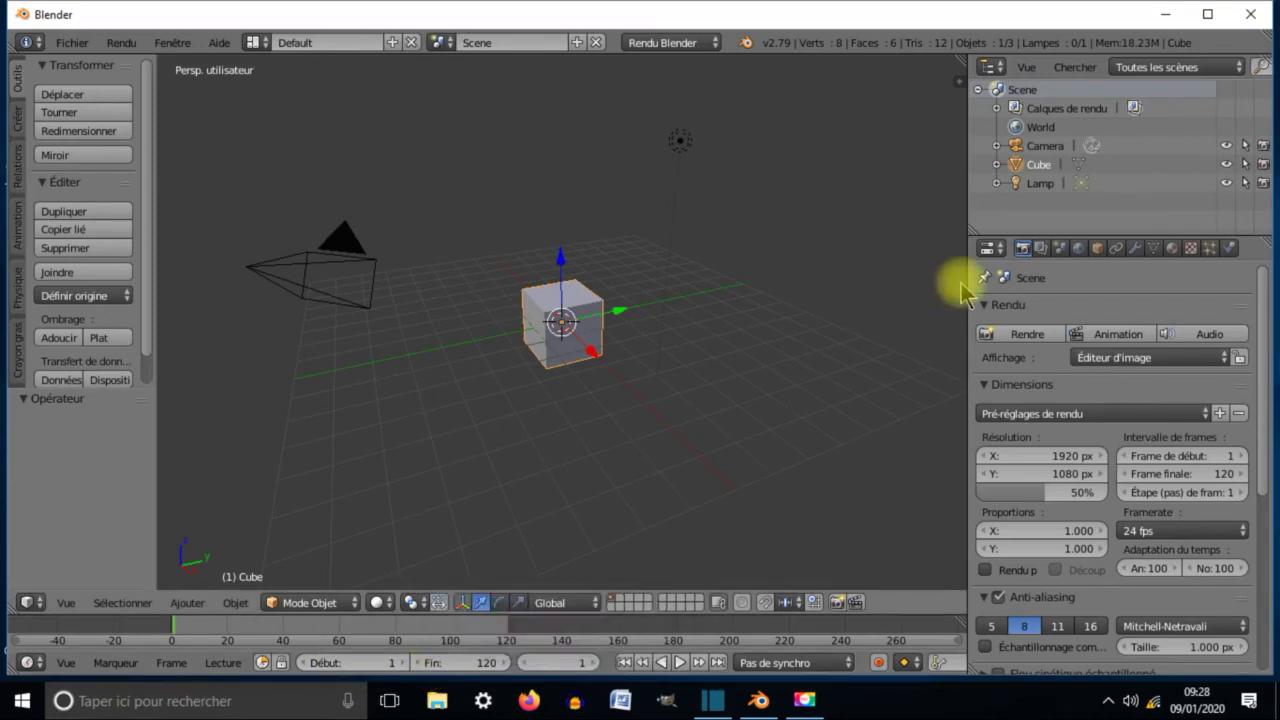
# Select the camera, the cube and the lamp in turn, first in the 3D view and again in the Outliner.
pyautogui.moveTo(1266, 335)
pyautogui.mouseDown()
pyautogui.moveTo(1265, 506)
pyautogui.moveTo(1265, 335)
pyautogui.mouseUp()
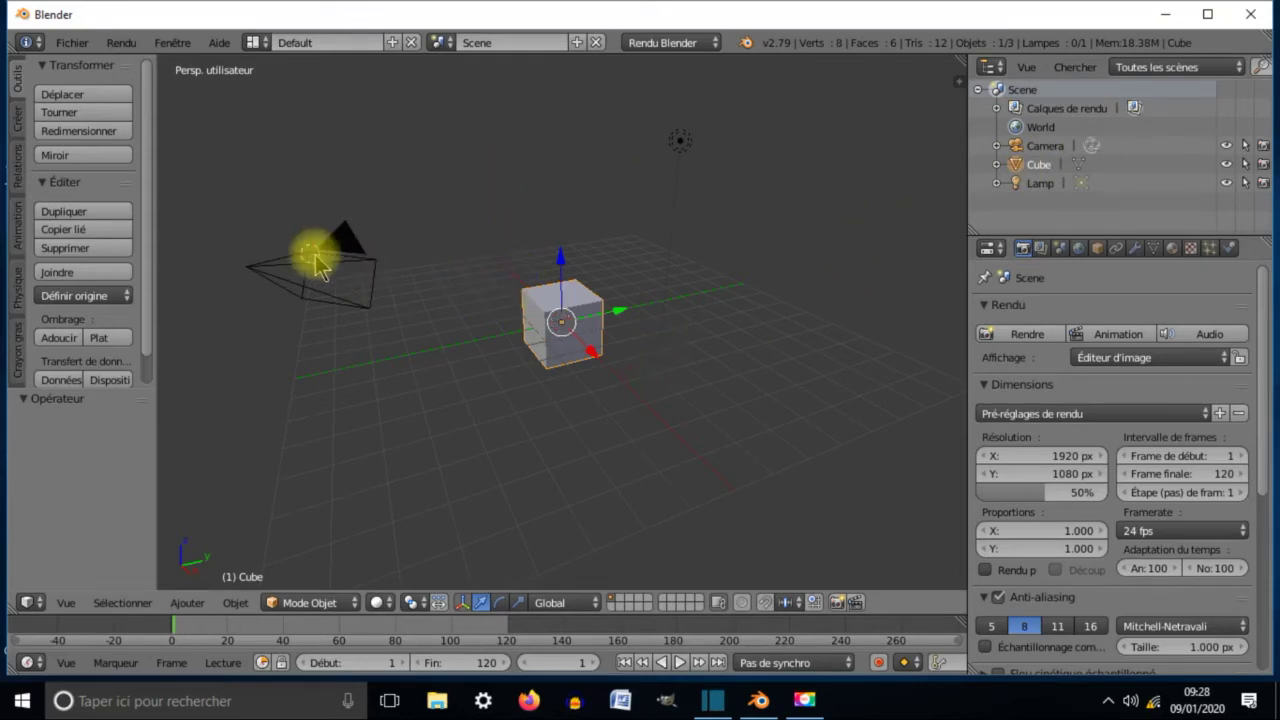
pyautogui.rightClick(338, 280)
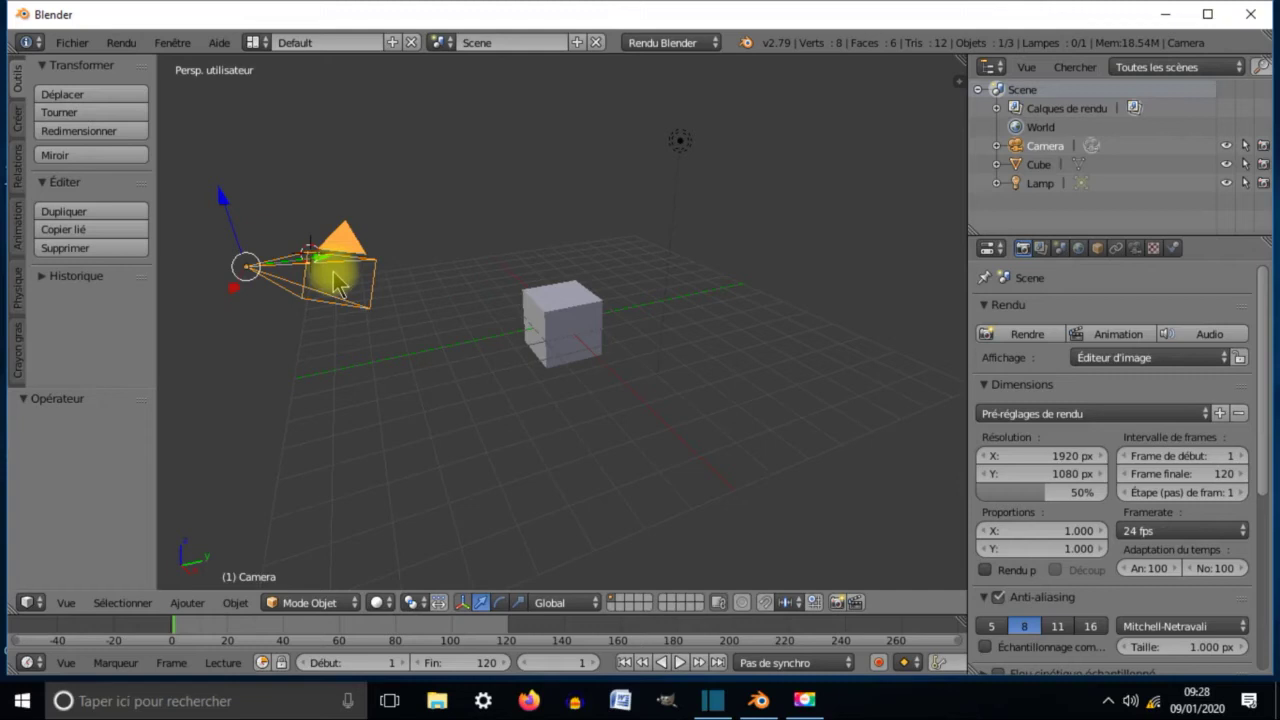
pyautogui.rightClick(548, 322)
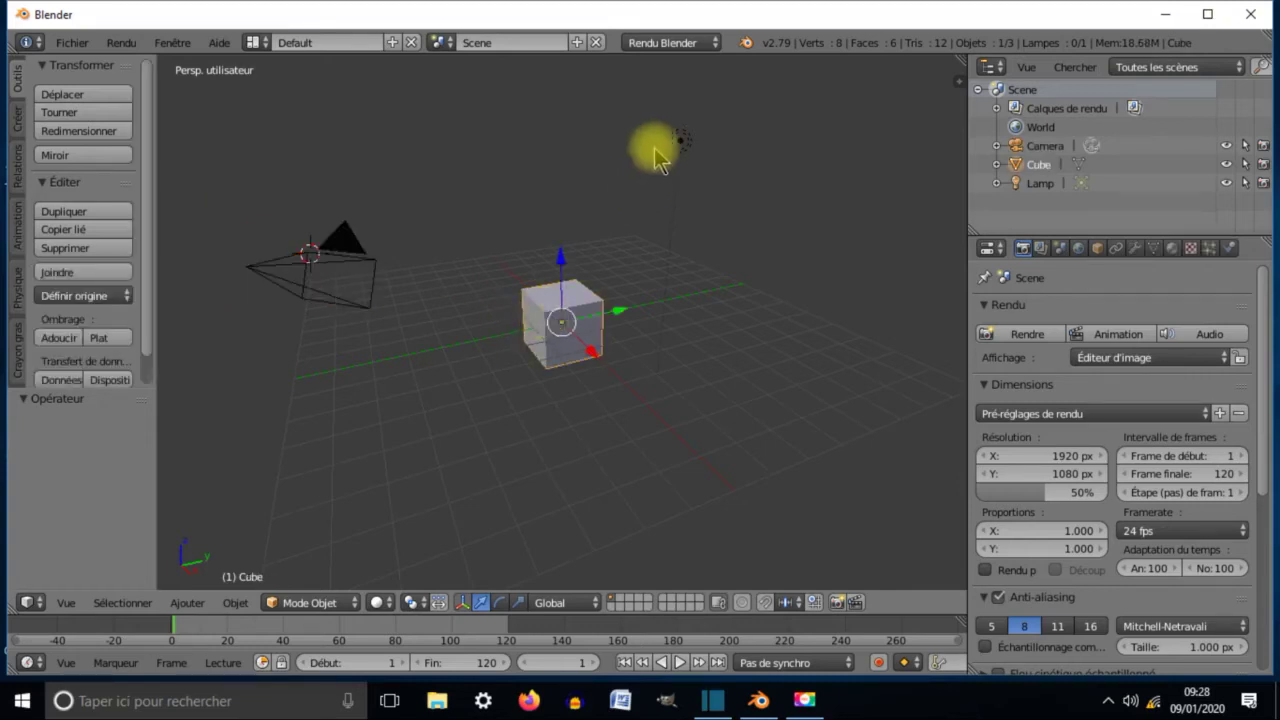
pyautogui.rightClick(683, 141)
pyautogui.click(1045, 147)
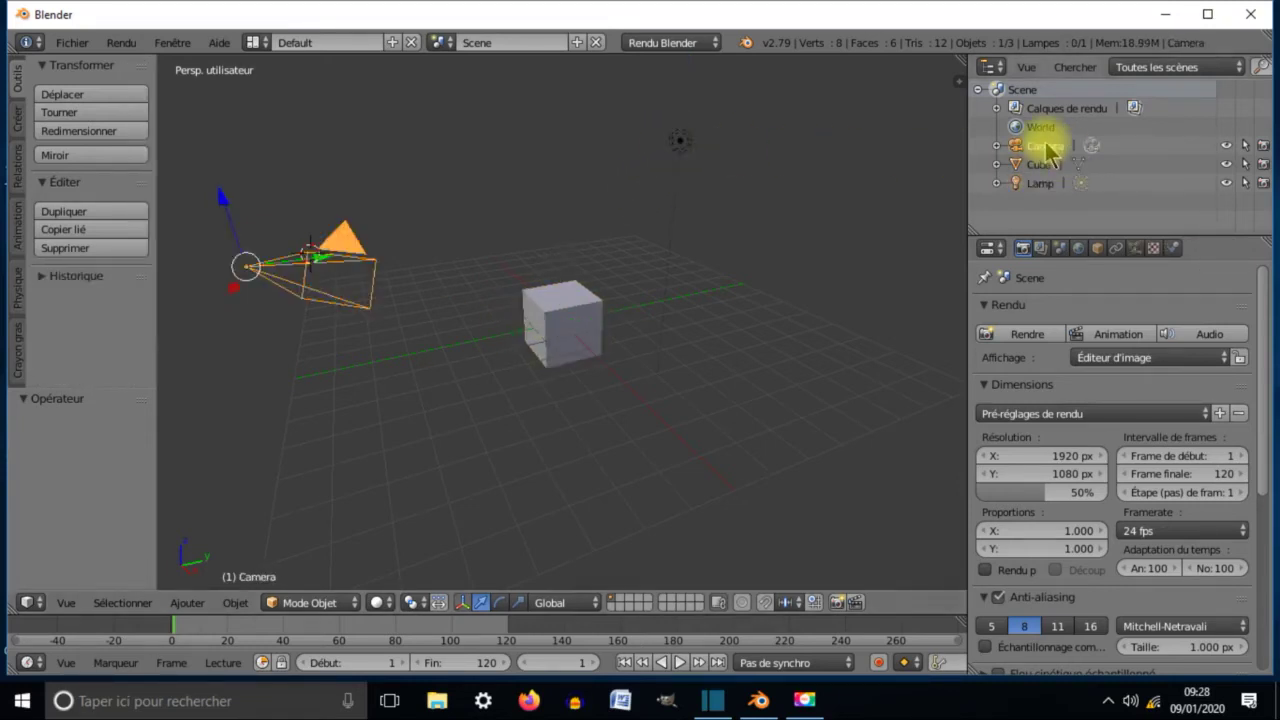
pyautogui.click(1045, 164)
pyautogui.click(1040, 183)
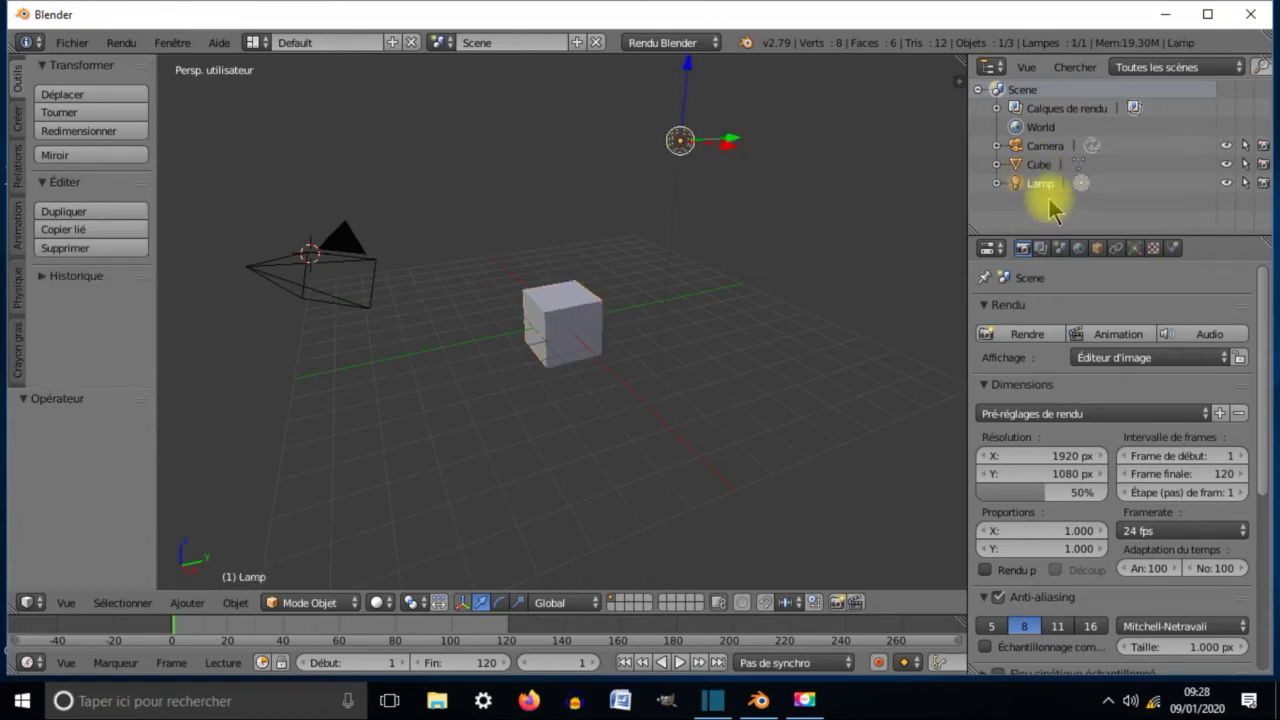
# Add a UV sphere mesh and move it about 1.8 units along Y, away from the camera.
pyautogui.click(196, 606)
pyautogui.moveTo(226, 588)
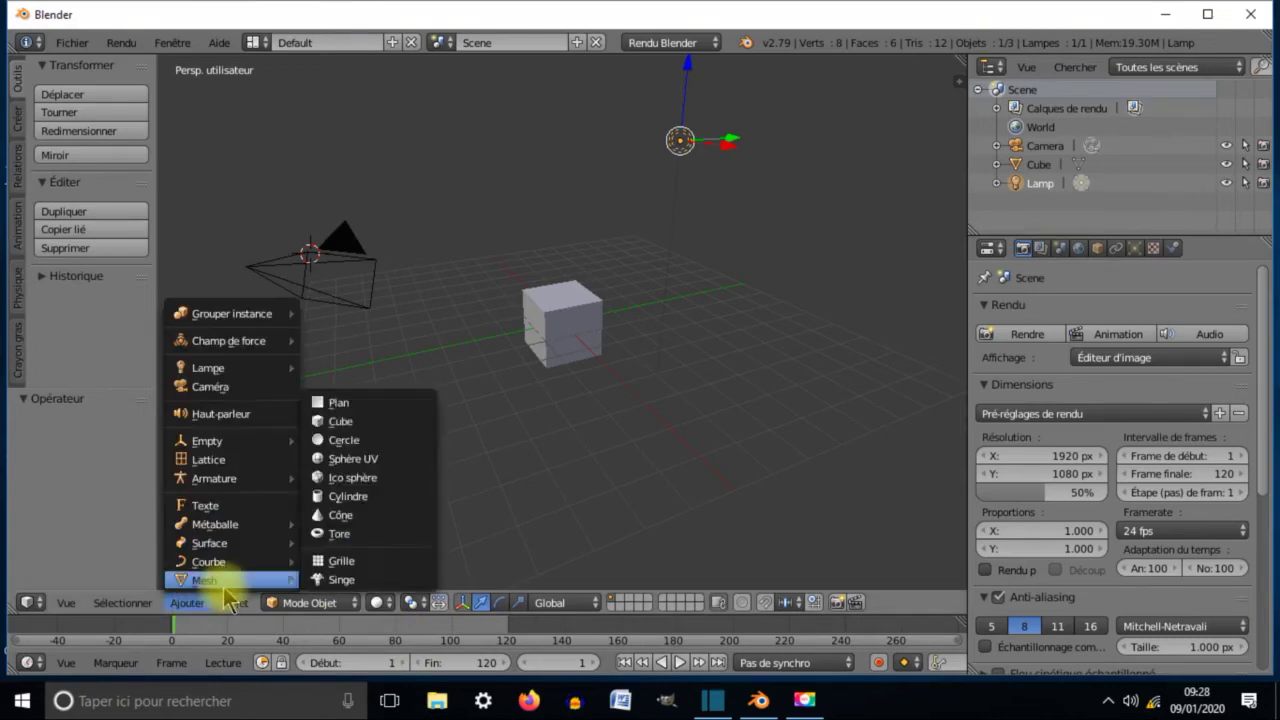
pyautogui.click(371, 466)
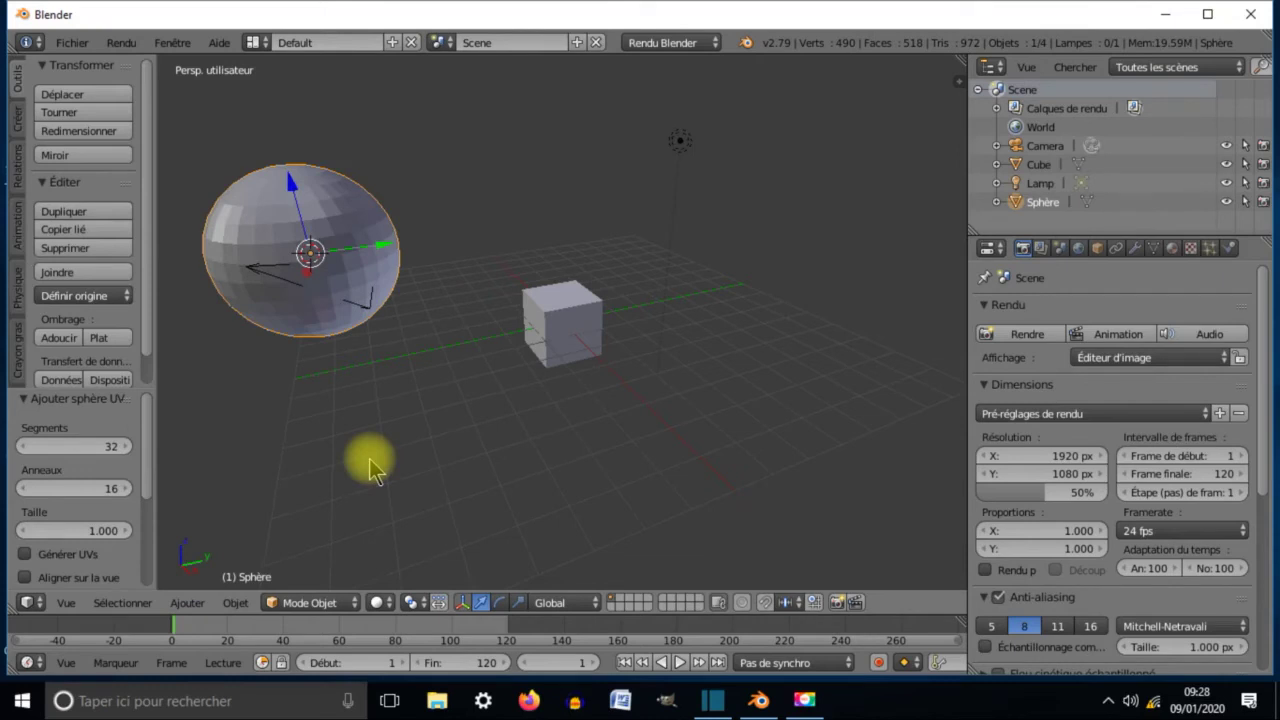
pyautogui.moveTo(370, 258); pyautogui.dragTo(517, 215)
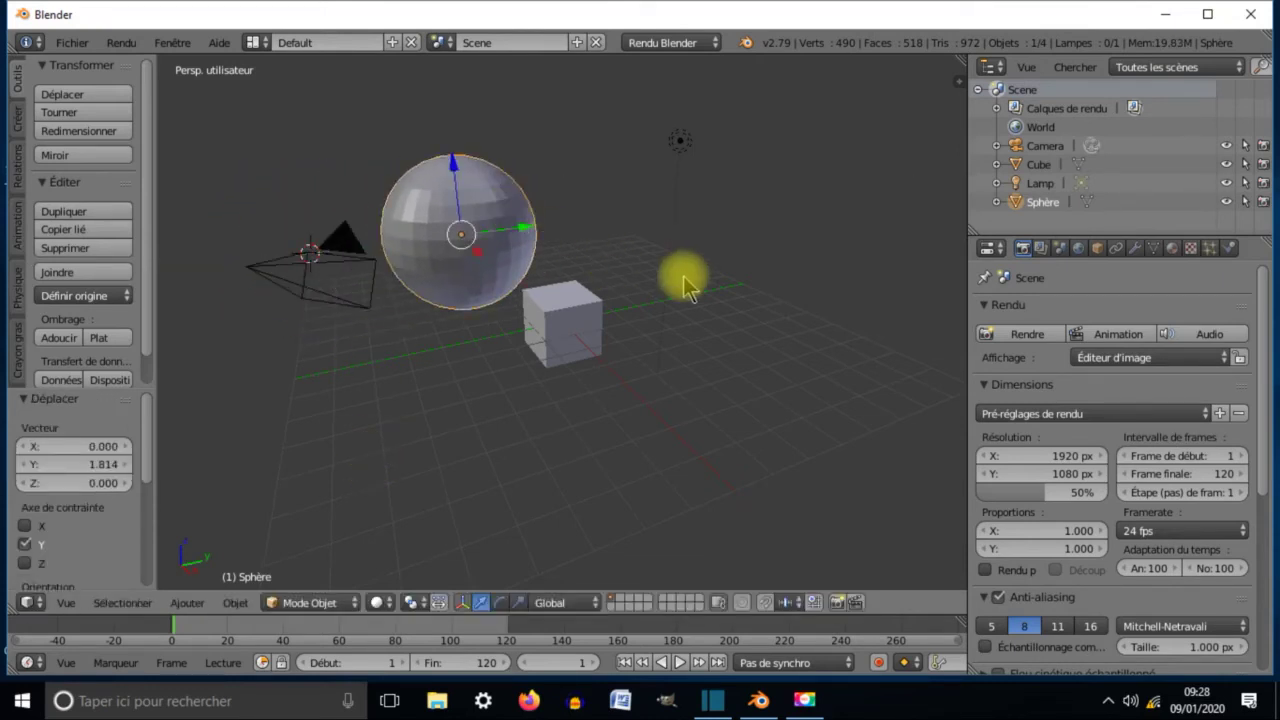
pyautogui.scroll(-5, 686, 285)
pyautogui.scroll(4, 690, 292)
pyautogui.scroll(-2, 690, 292)
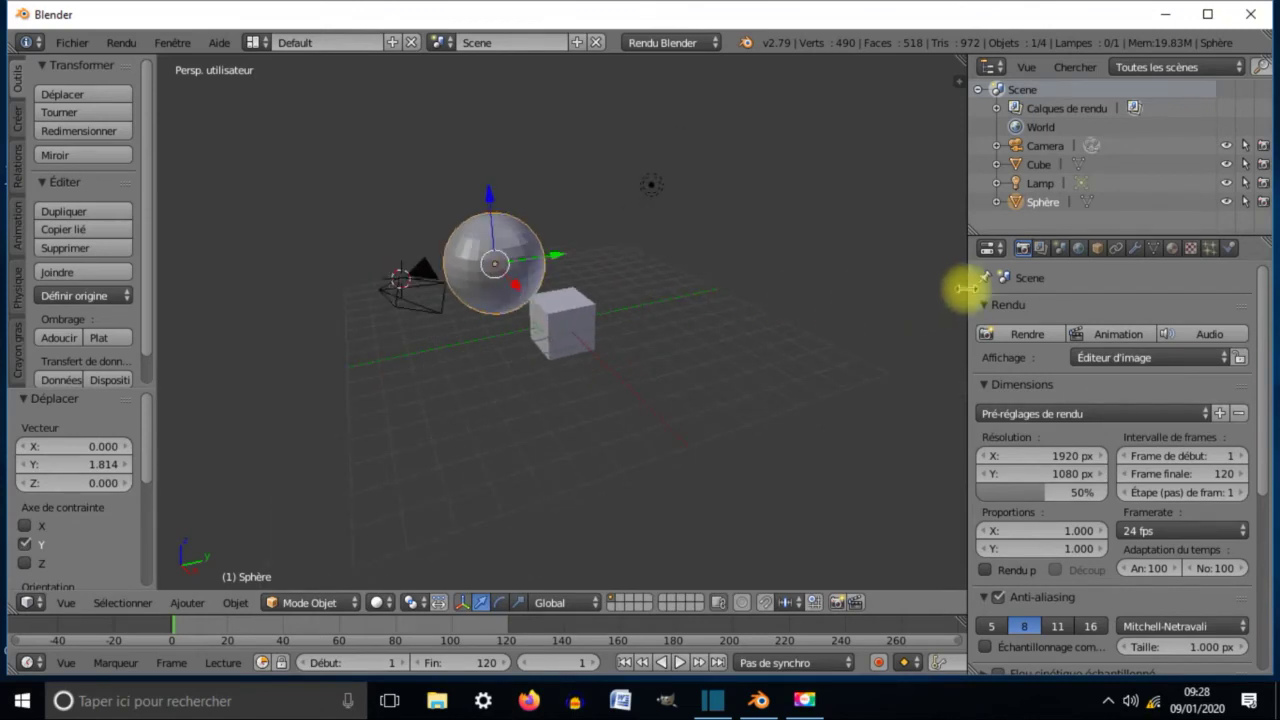
# Widen the Properties editor and, in camera view, move the sphere about -1.99 units along X.
pyautogui.moveTo(965, 288); pyautogui.dragTo(897, 294)
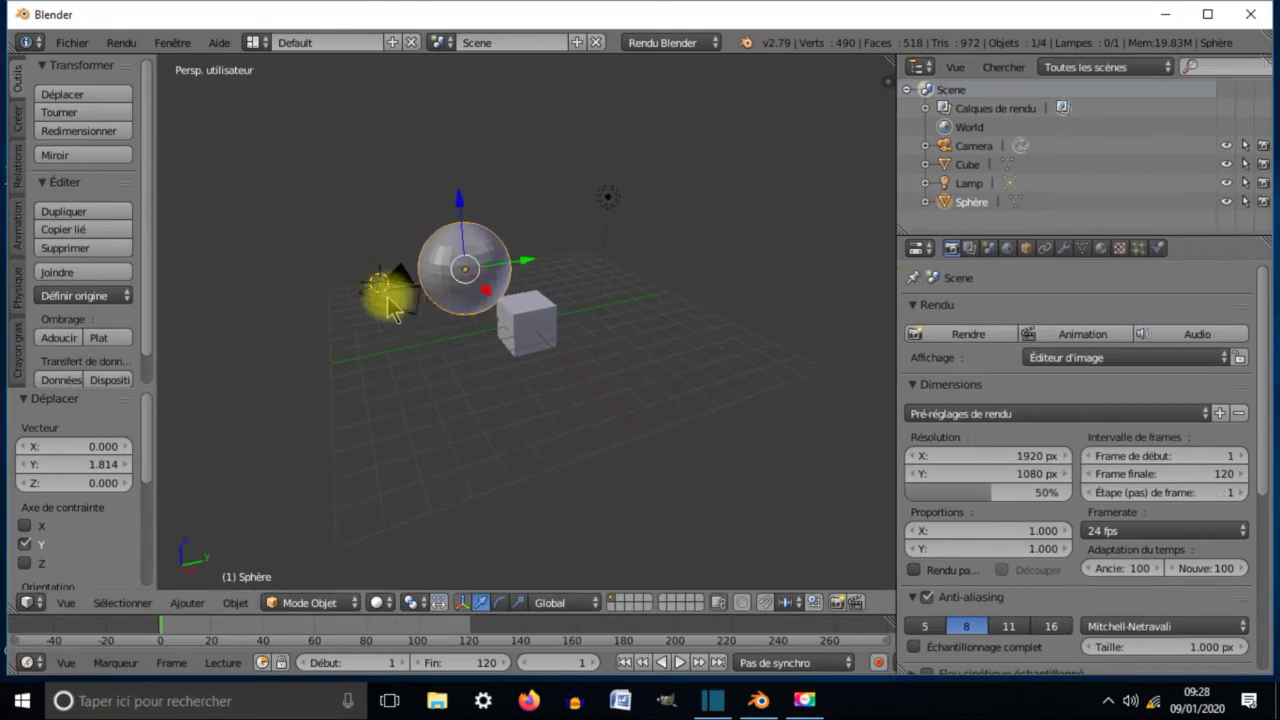
pyautogui.moveTo(623, 320)
pyautogui.mouseDown()
pyautogui.moveTo(565, 333)
pyautogui.moveTo(649, 309)
pyautogui.moveTo(606, 309)
pyautogui.mouseUp()
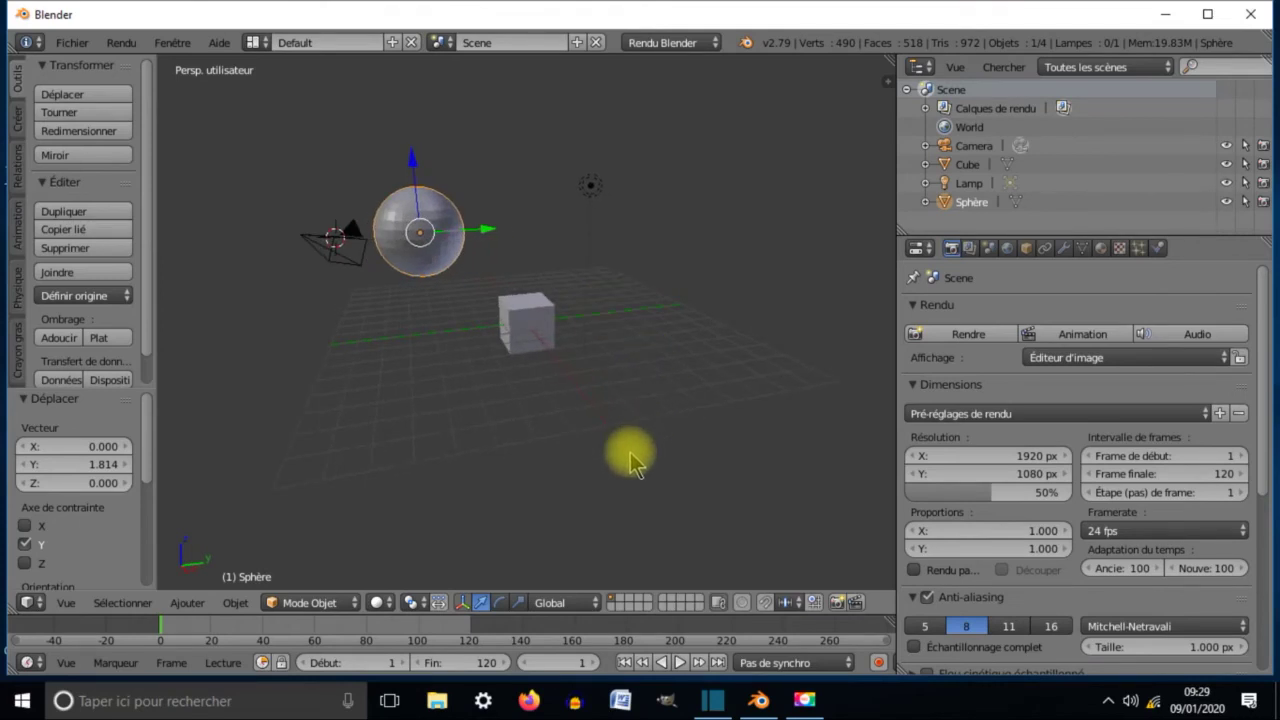
pyautogui.press('KP_0')
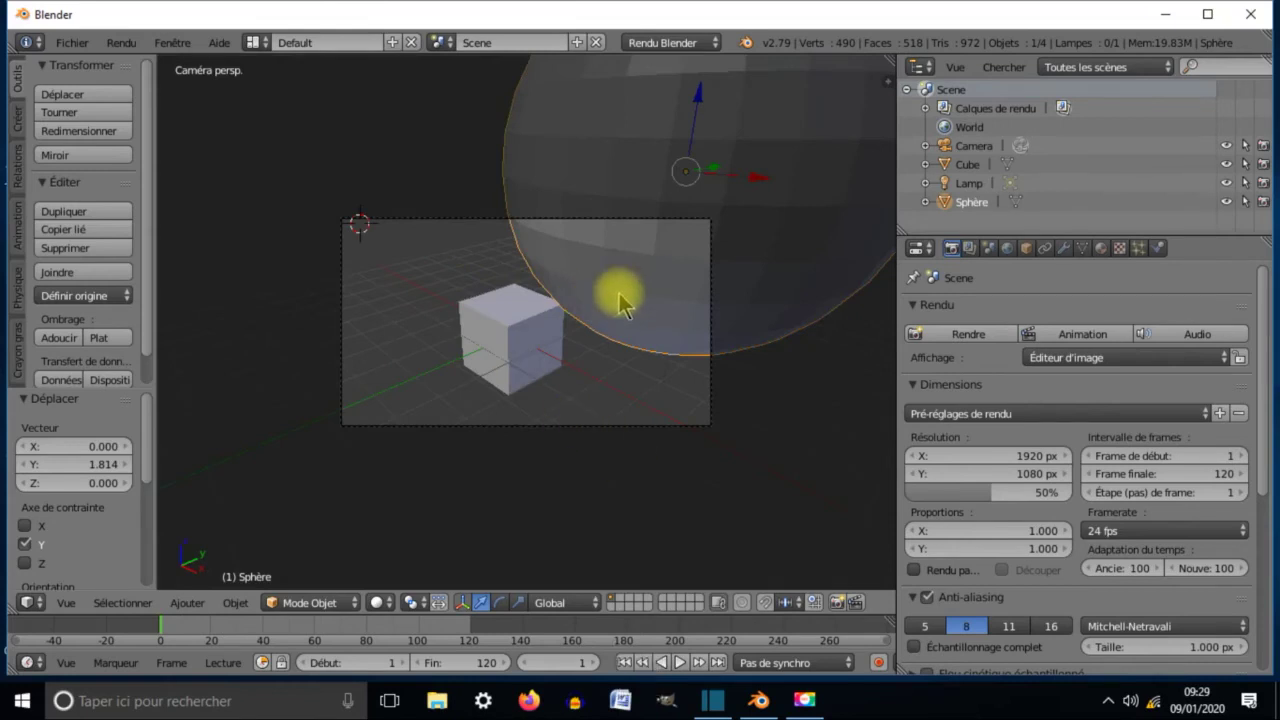
pyautogui.moveTo(760, 185); pyautogui.dragTo(540, 189)
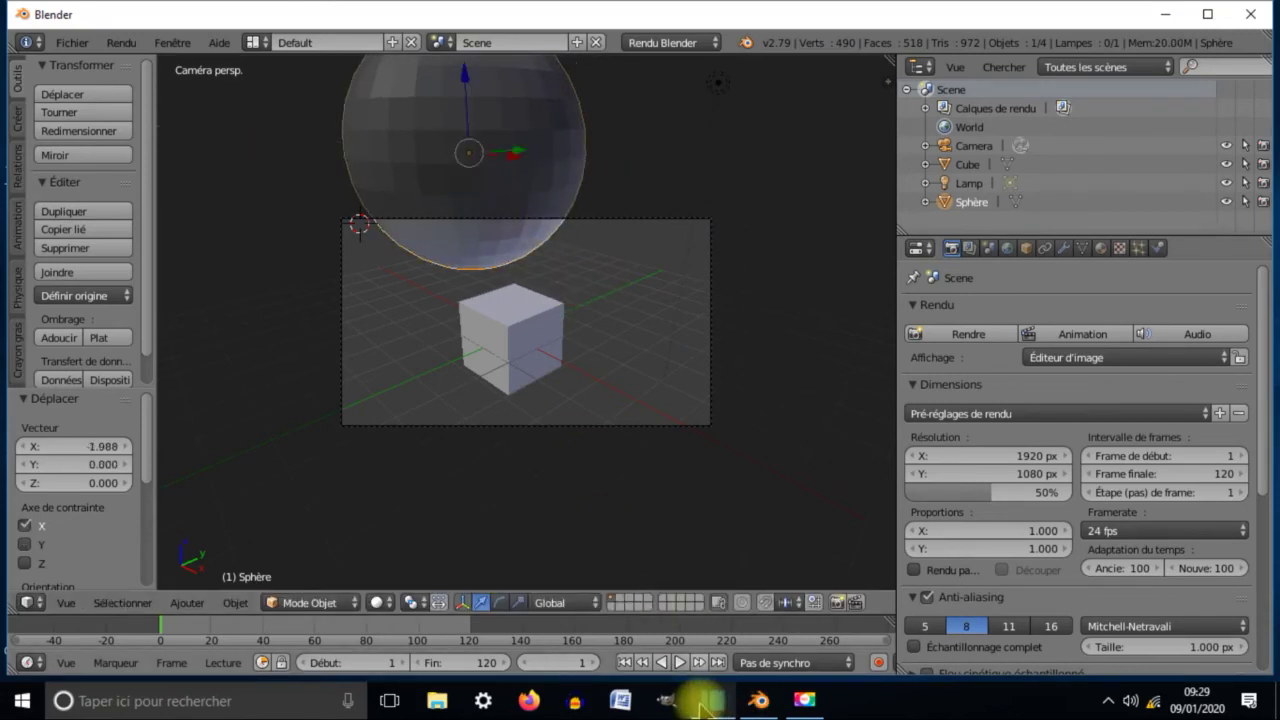
# Switch to Shotcut, check where the cannonball sits in the frame at 00:00:04:06, and return to Blender.
pyautogui.click(709, 700)
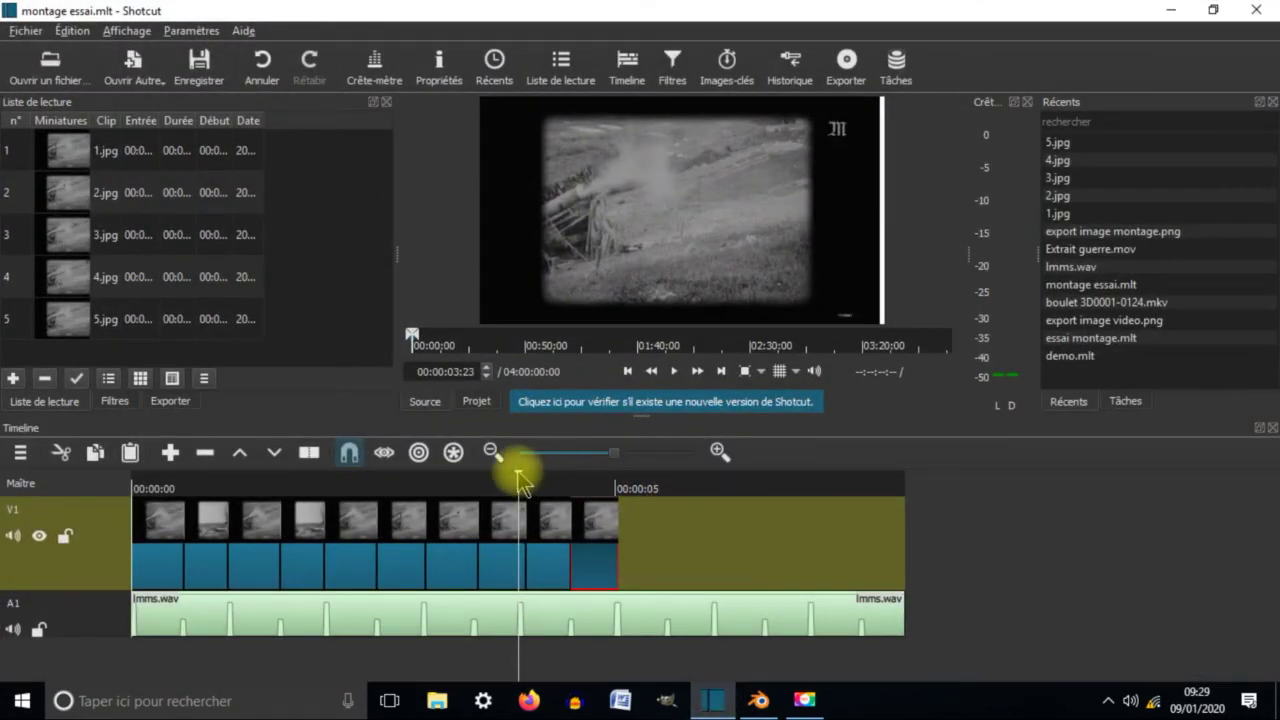
pyautogui.click(544, 474)
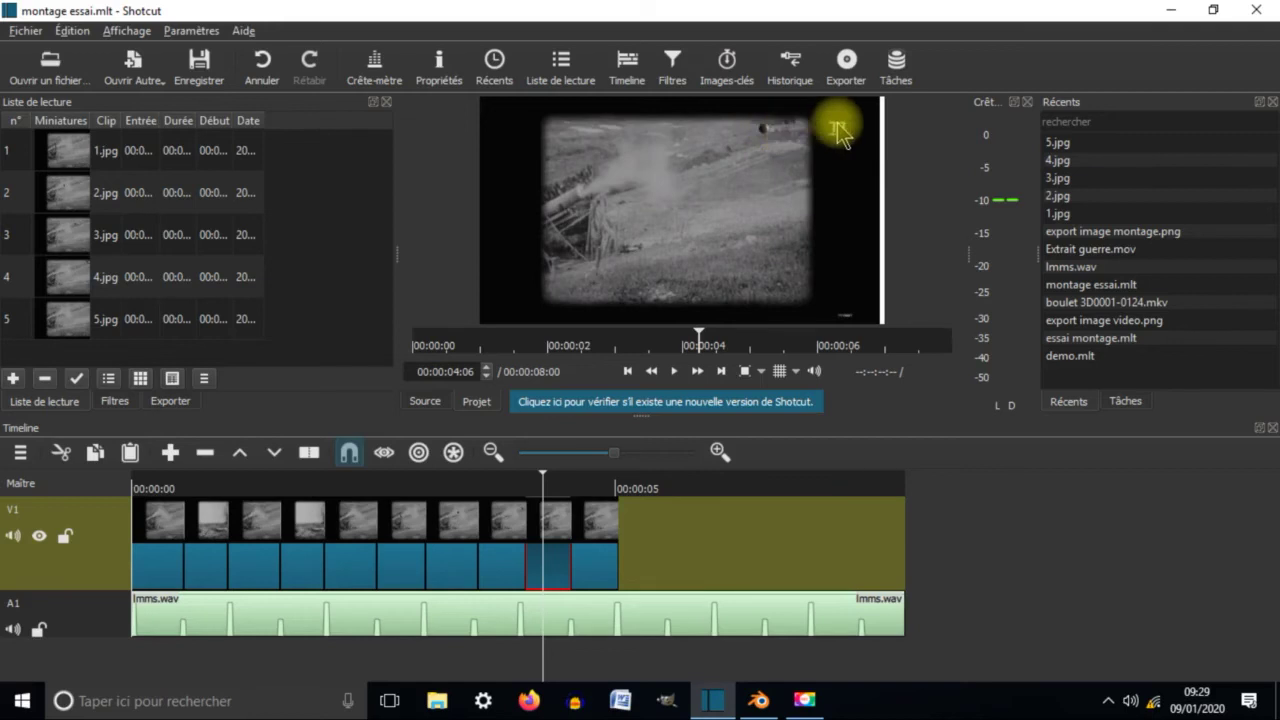
pyautogui.click(1168, 14)
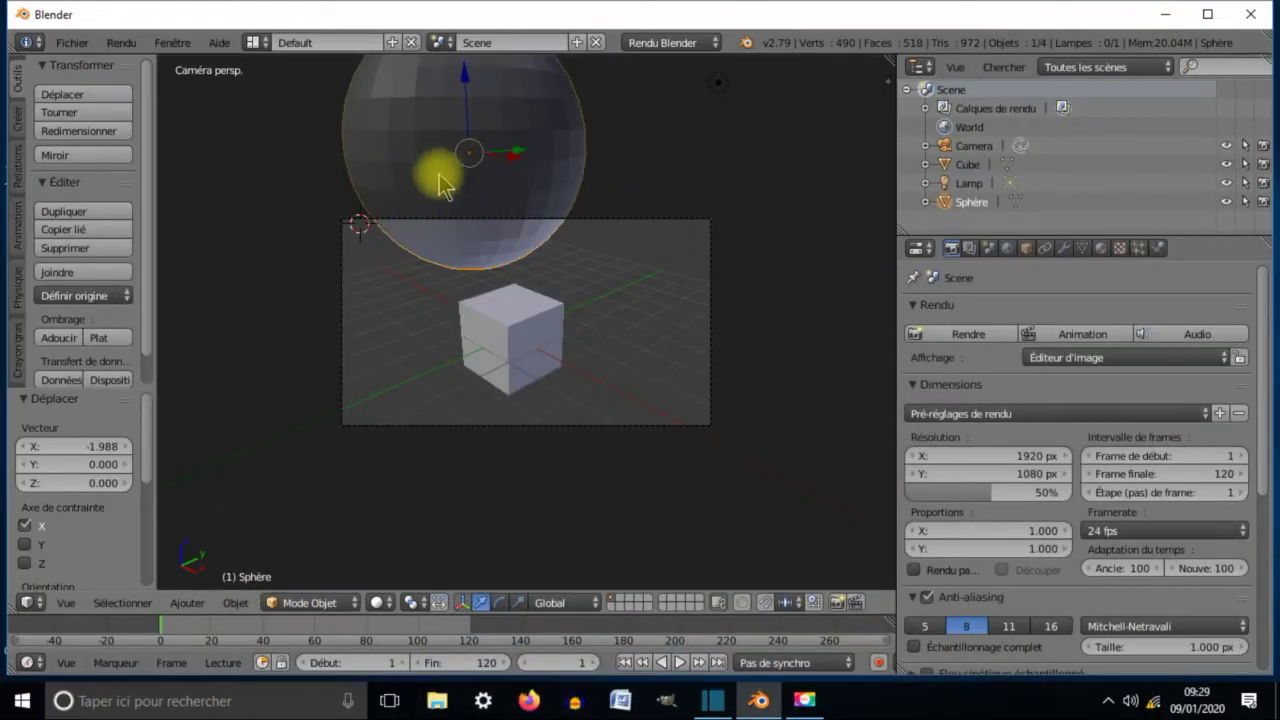
# Lower the sphere about 1.06 units along Z and set its scale to 0.5 on X, Y and Z.
pyautogui.moveTo(467, 100); pyautogui.dragTo(448, 218)
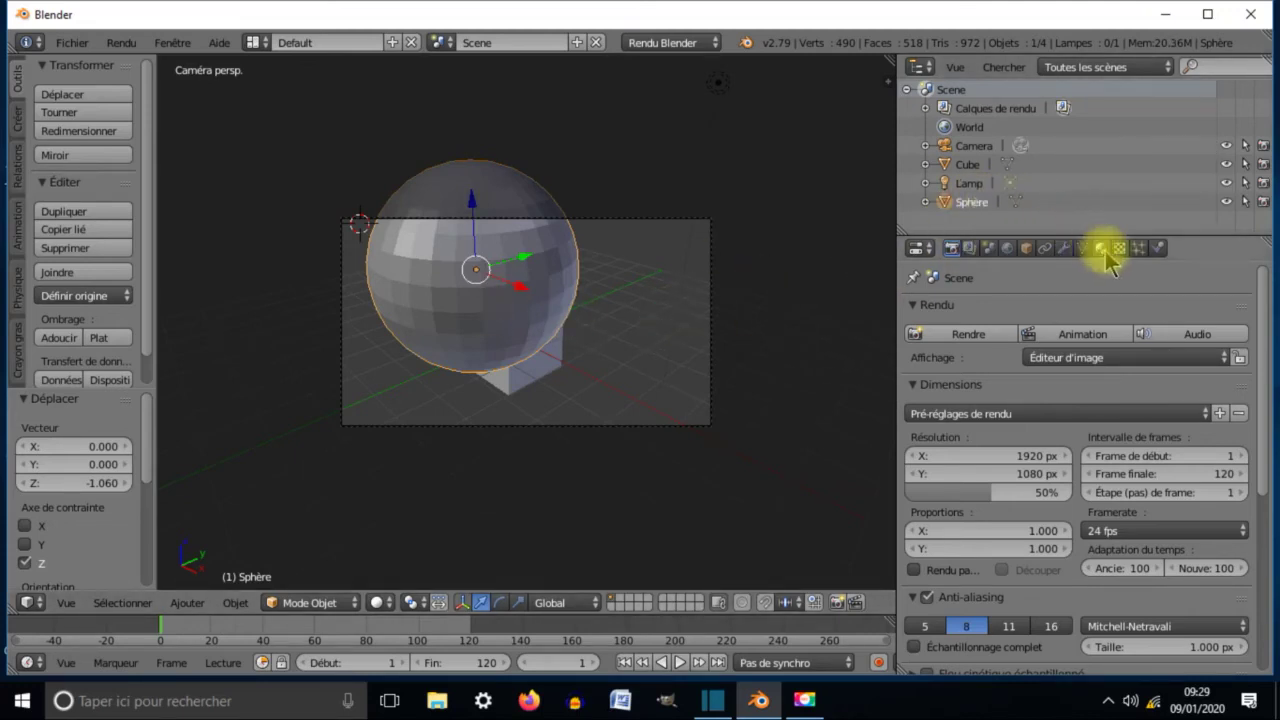
pyautogui.click(1027, 250)
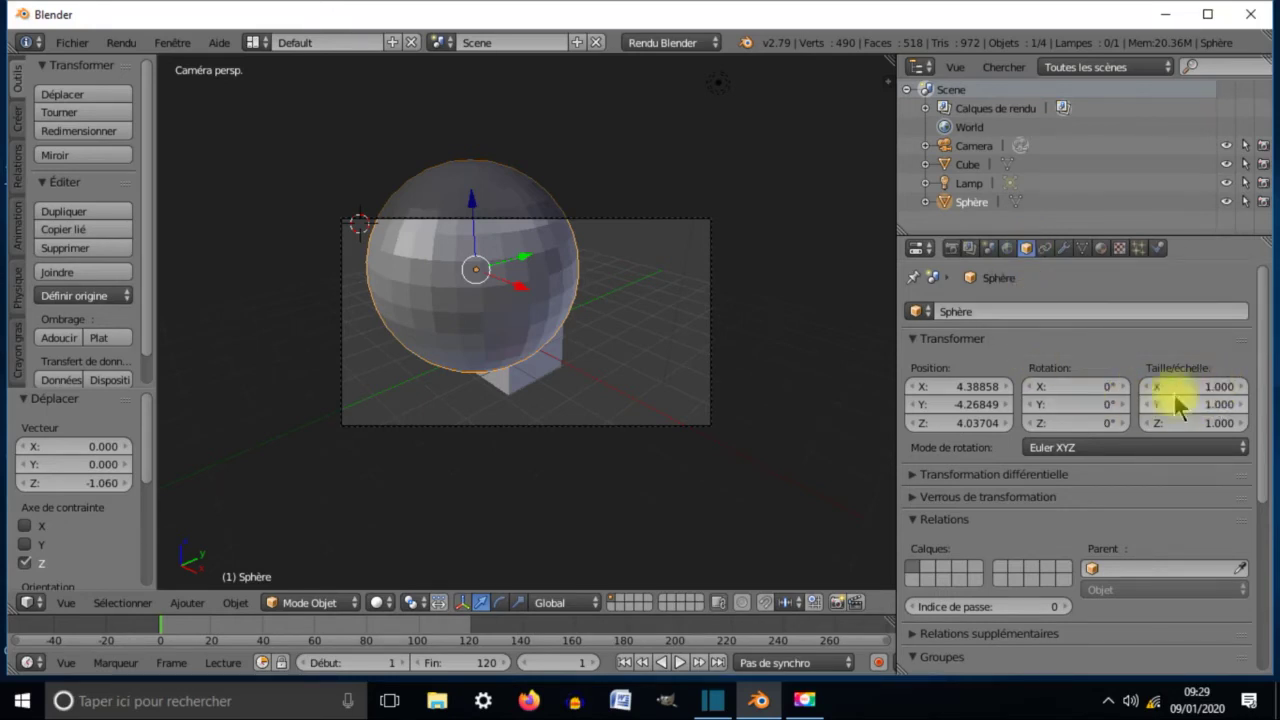
pyautogui.moveTo(1222, 390); pyautogui.dragTo(1165, 390)
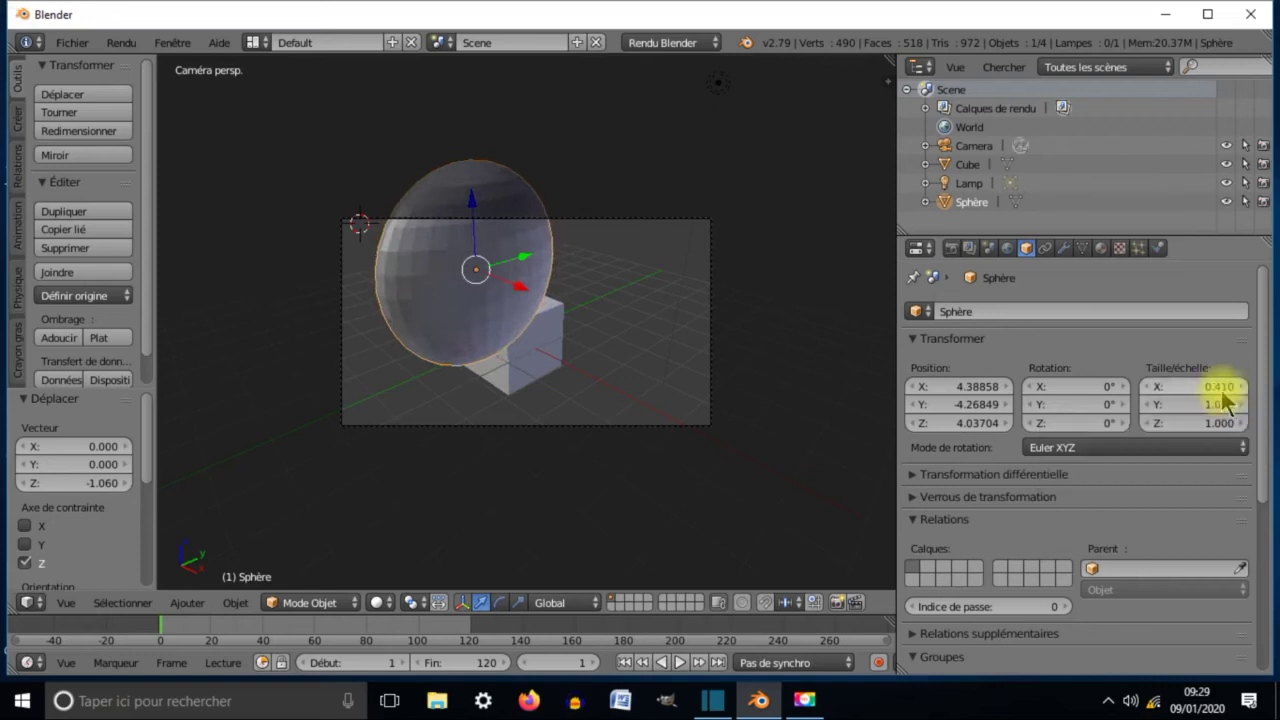
pyautogui.click(1218, 387)
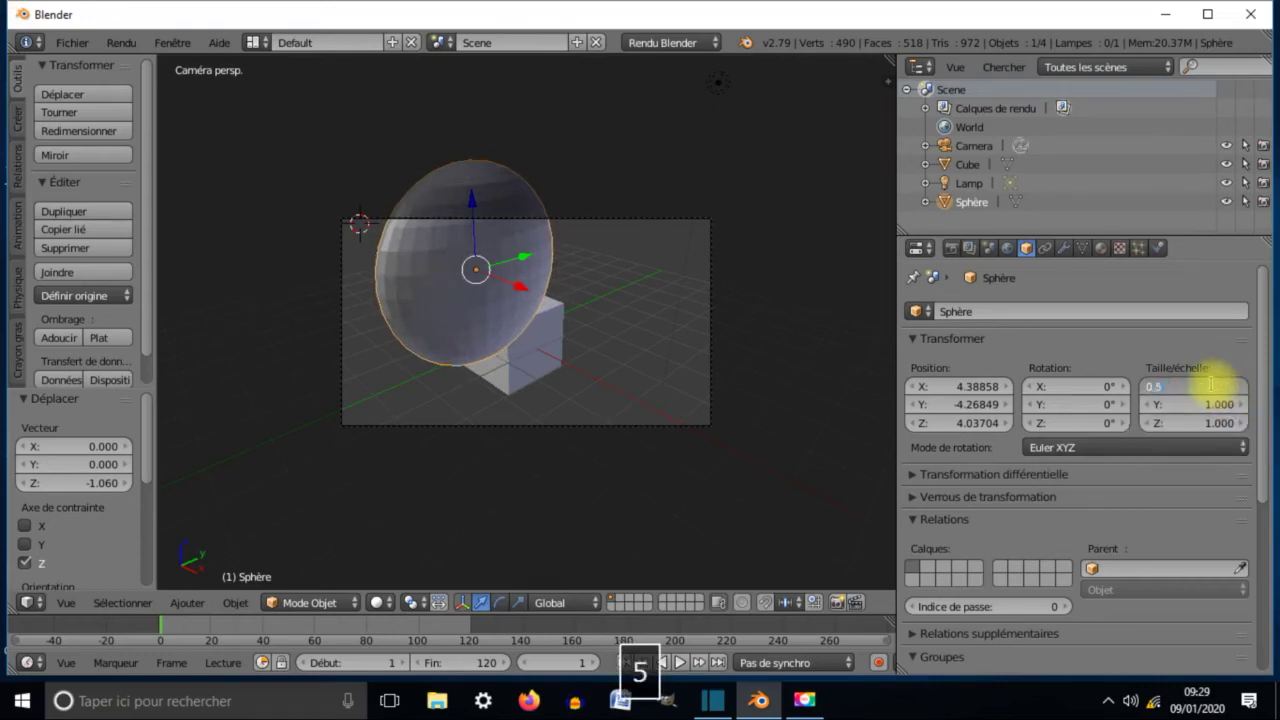
pyautogui.write('0.5')
pyautogui.press('Return')
pyautogui.click(1195, 405)
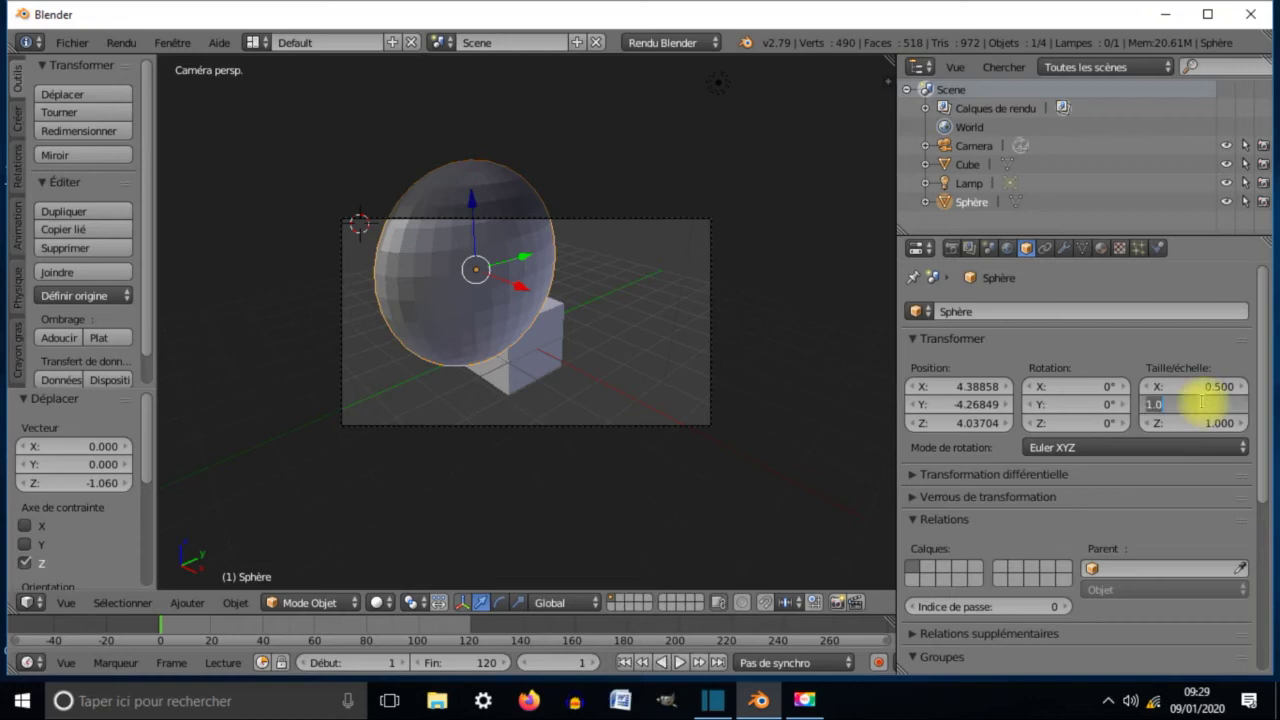
pyautogui.write('0.5')
pyautogui.press('Return')
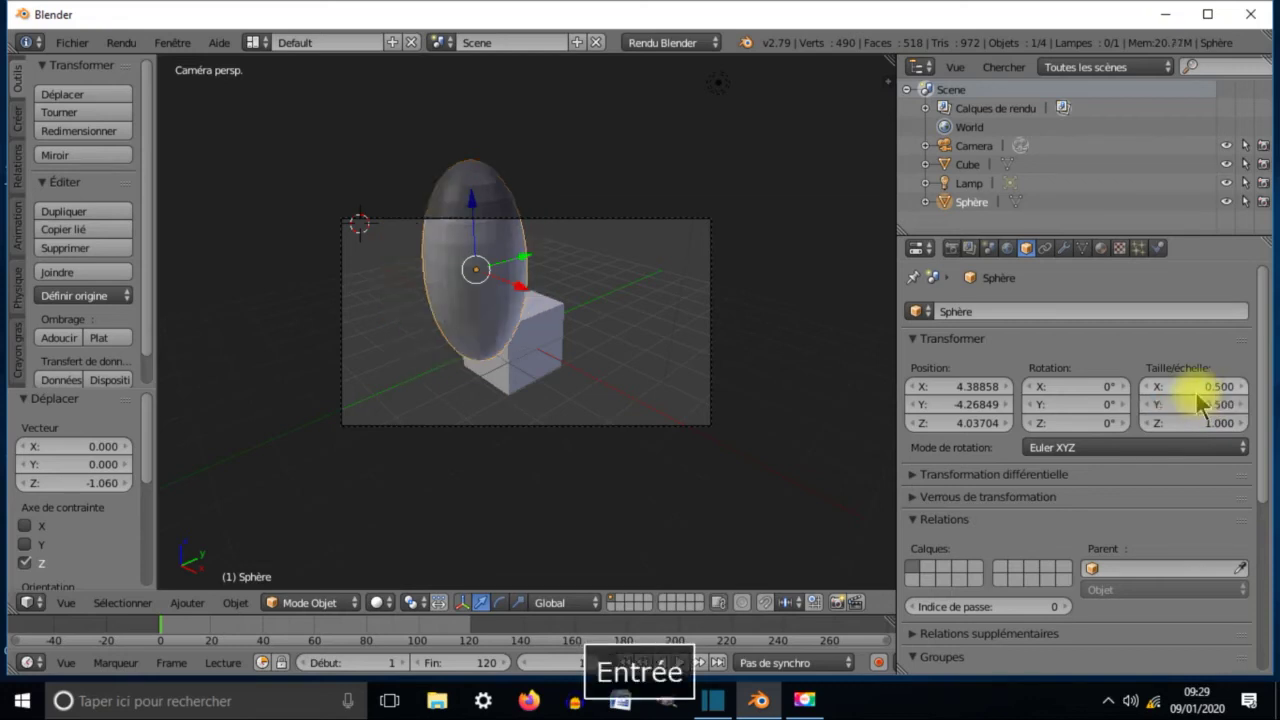
pyautogui.click(1194, 422)
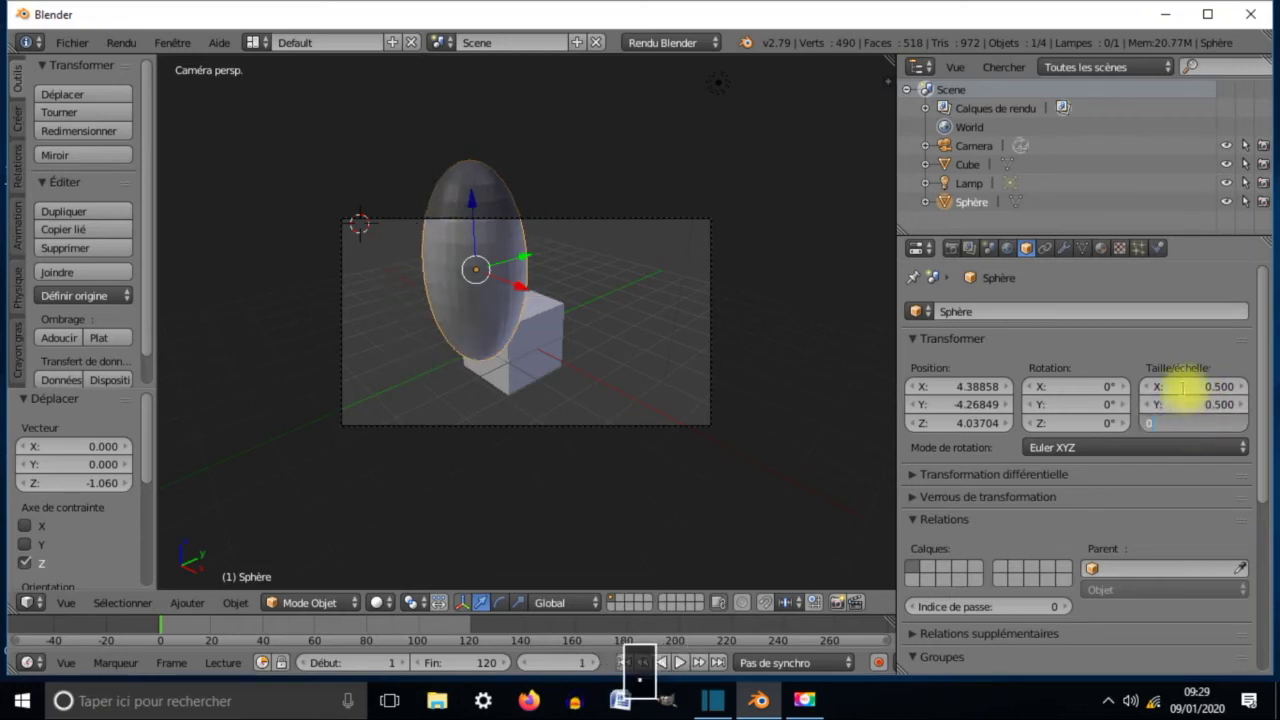
pyautogui.press('Return')
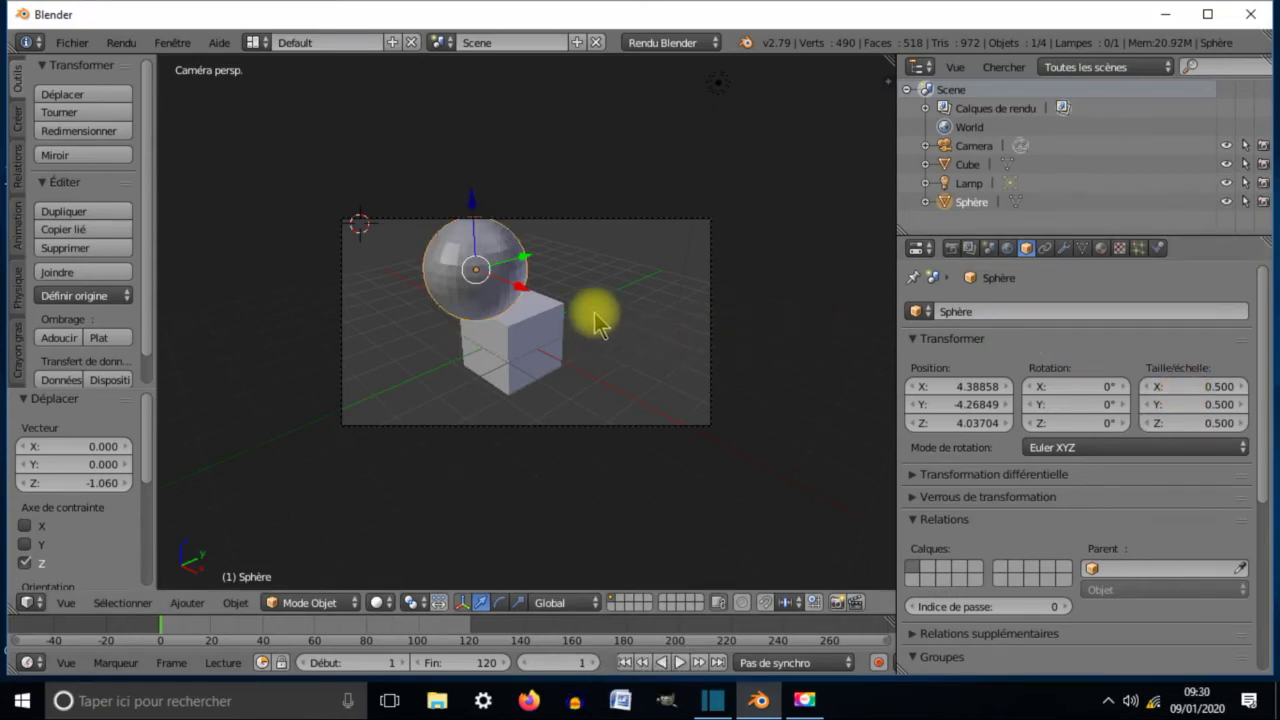
# Shrink the sphere to a uniform scale of about 0.086 and move it to the camera frame's upper-left corner, about Y -5.36 and Z 4.56.
pyautogui.press('s')
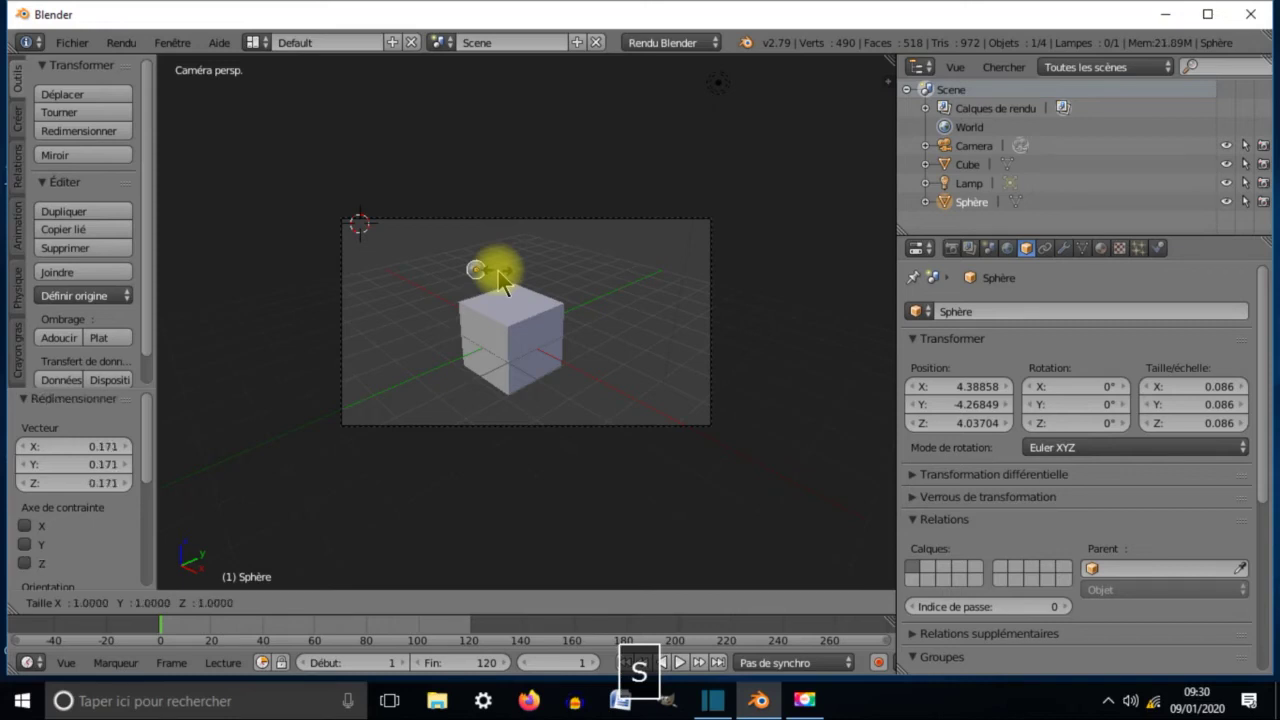
pyautogui.click(501, 283)
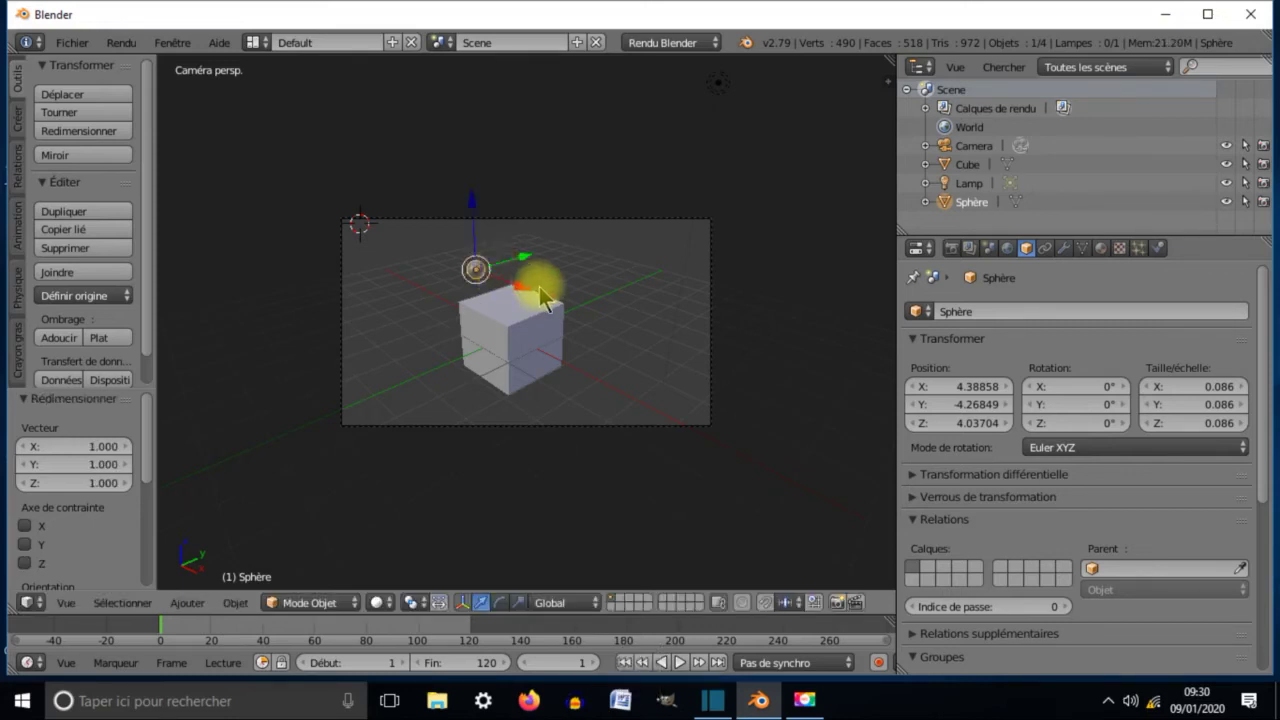
pyautogui.moveTo(525, 268); pyautogui.dragTo(491, 263)
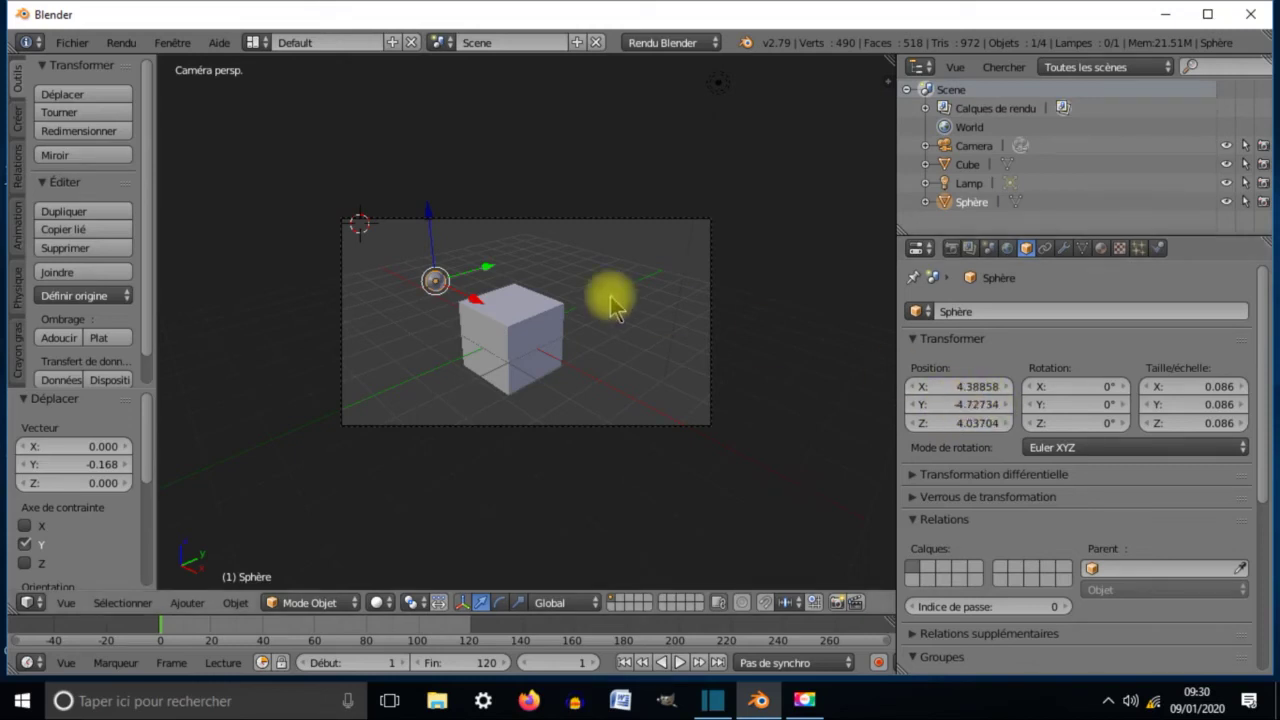
pyautogui.moveTo(489, 266); pyautogui.dragTo(358, 207)
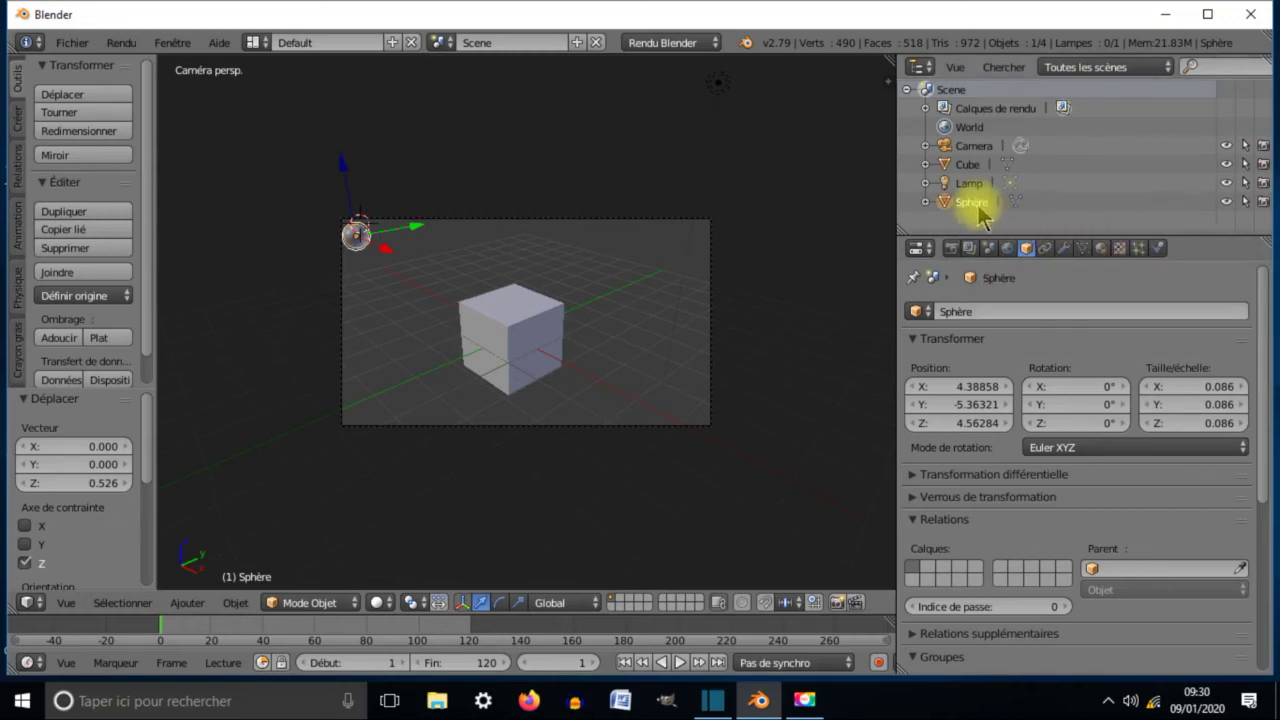
# Give the sphere a new material with specular intensity of about 0.441 and a black diffuse colour.
pyautogui.click(1104, 250)
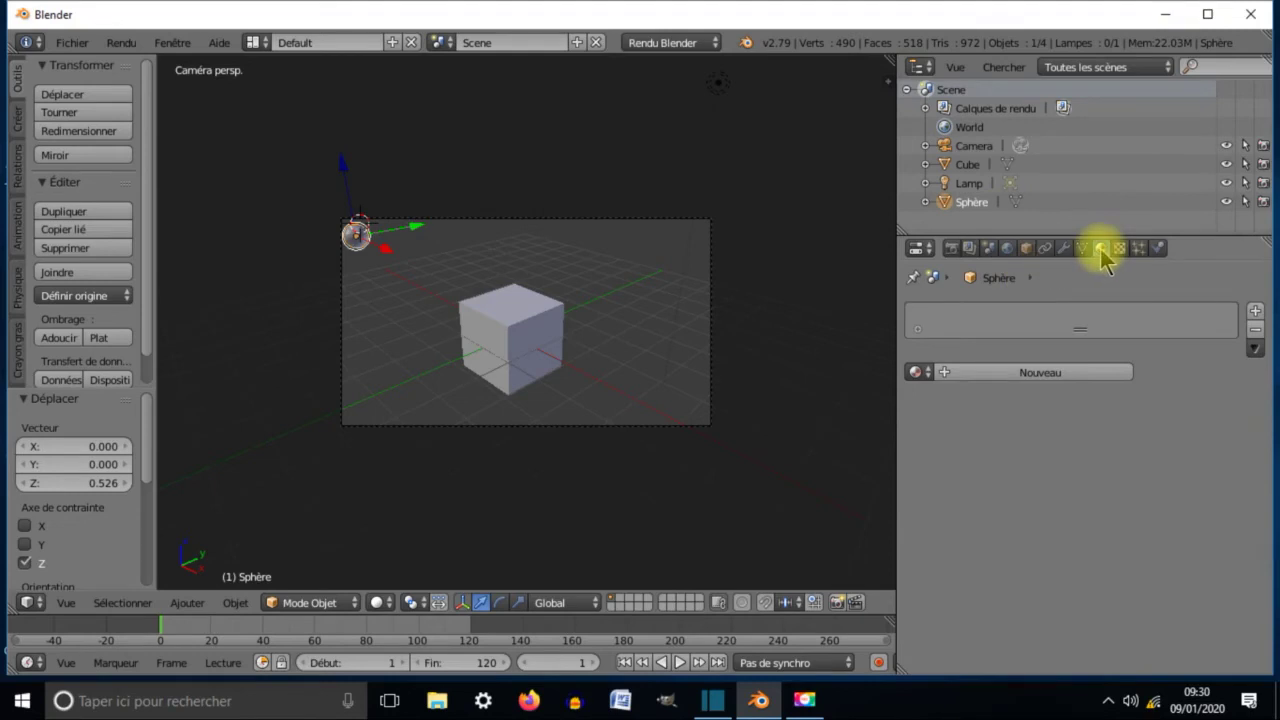
pyautogui.click(1027, 381)
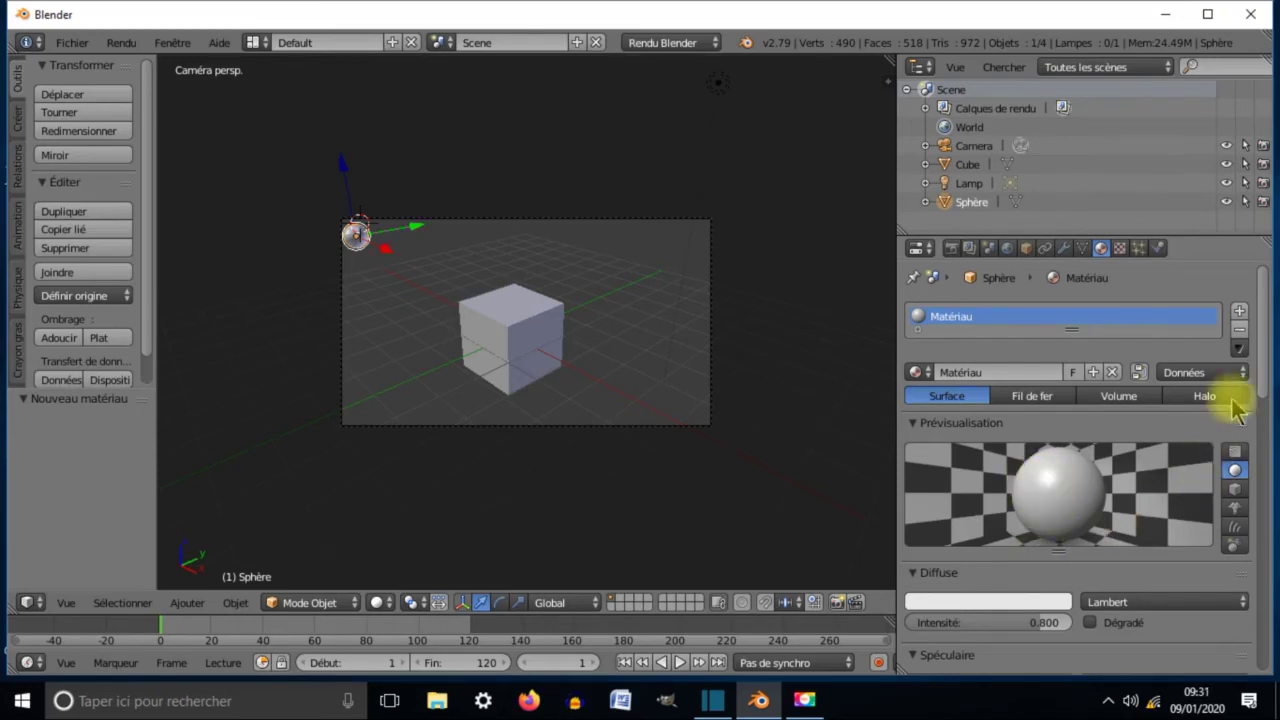
pyautogui.moveTo(1261, 366); pyautogui.dragTo(1260, 423)
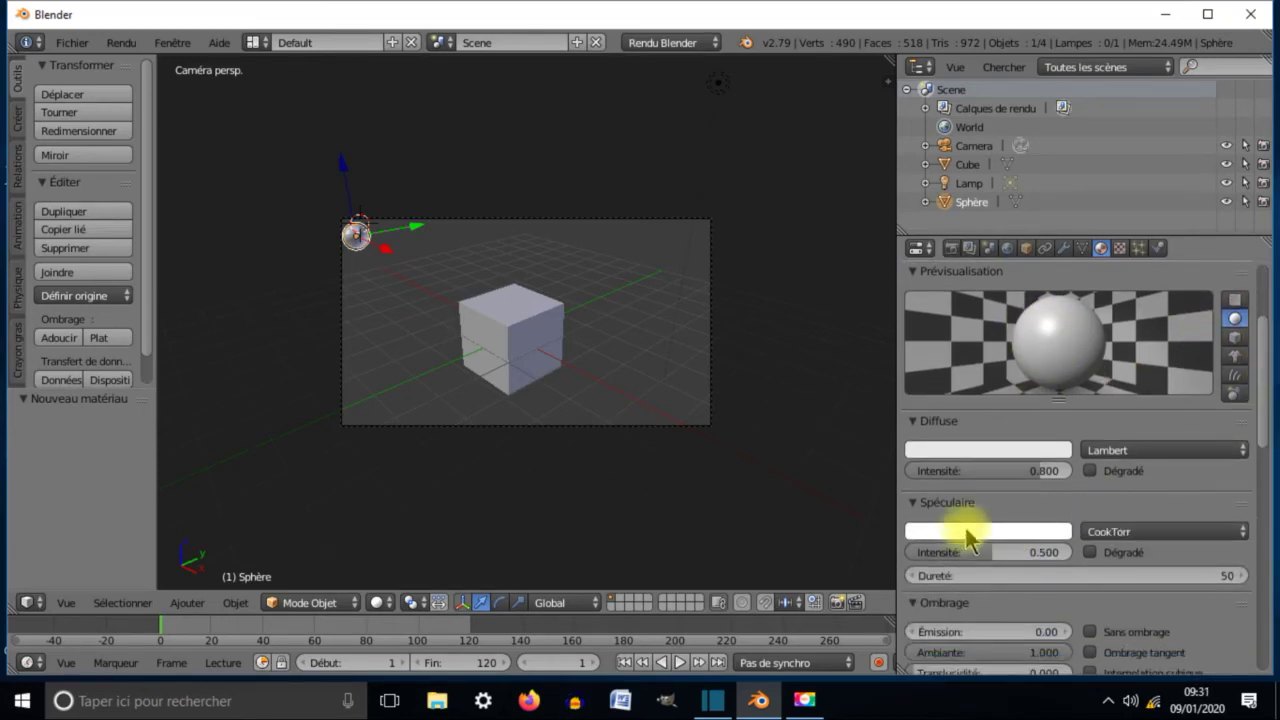
pyautogui.moveTo(980, 551); pyautogui.dragTo(966, 551)
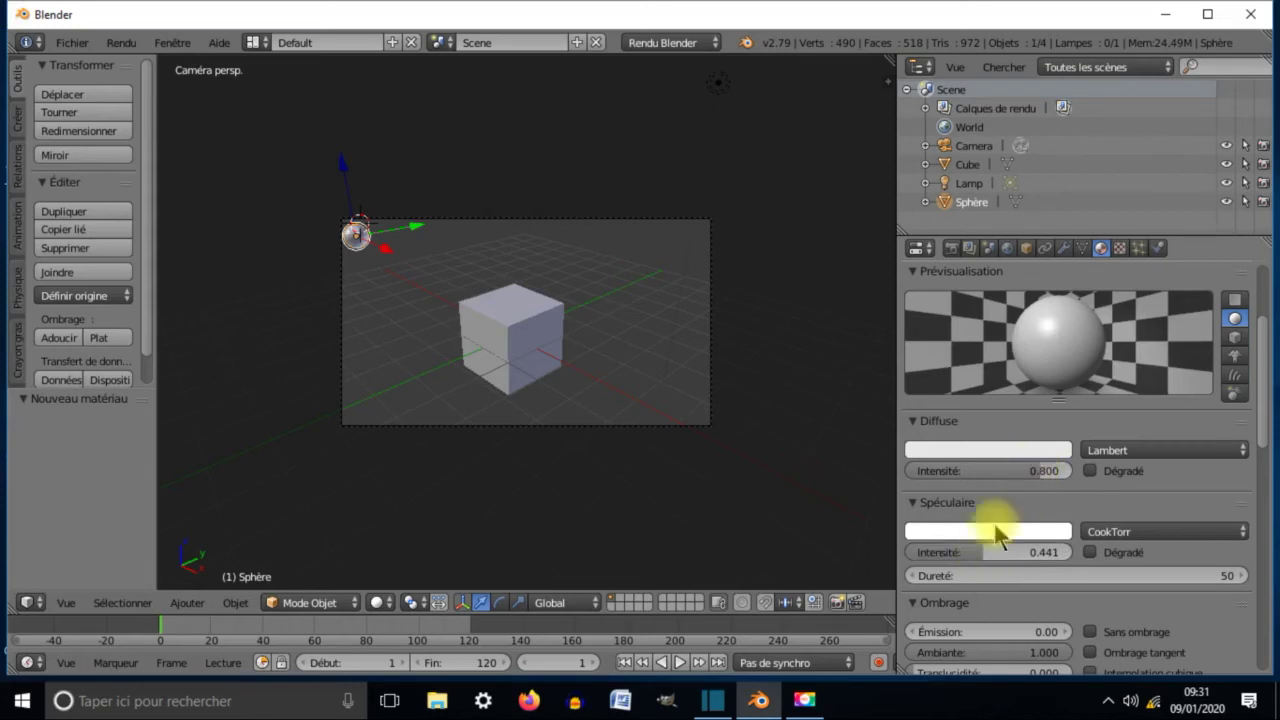
pyautogui.click(992, 449)
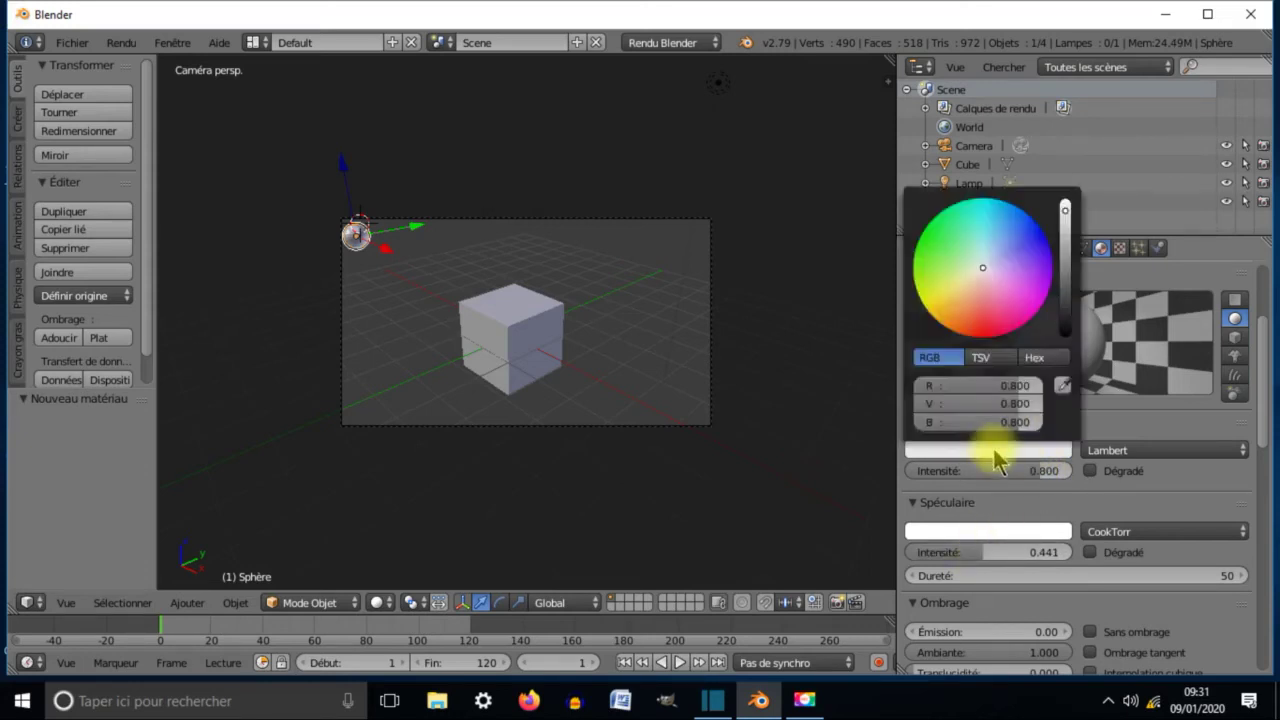
pyautogui.moveTo(1068, 218); pyautogui.dragTo(1066, 331)
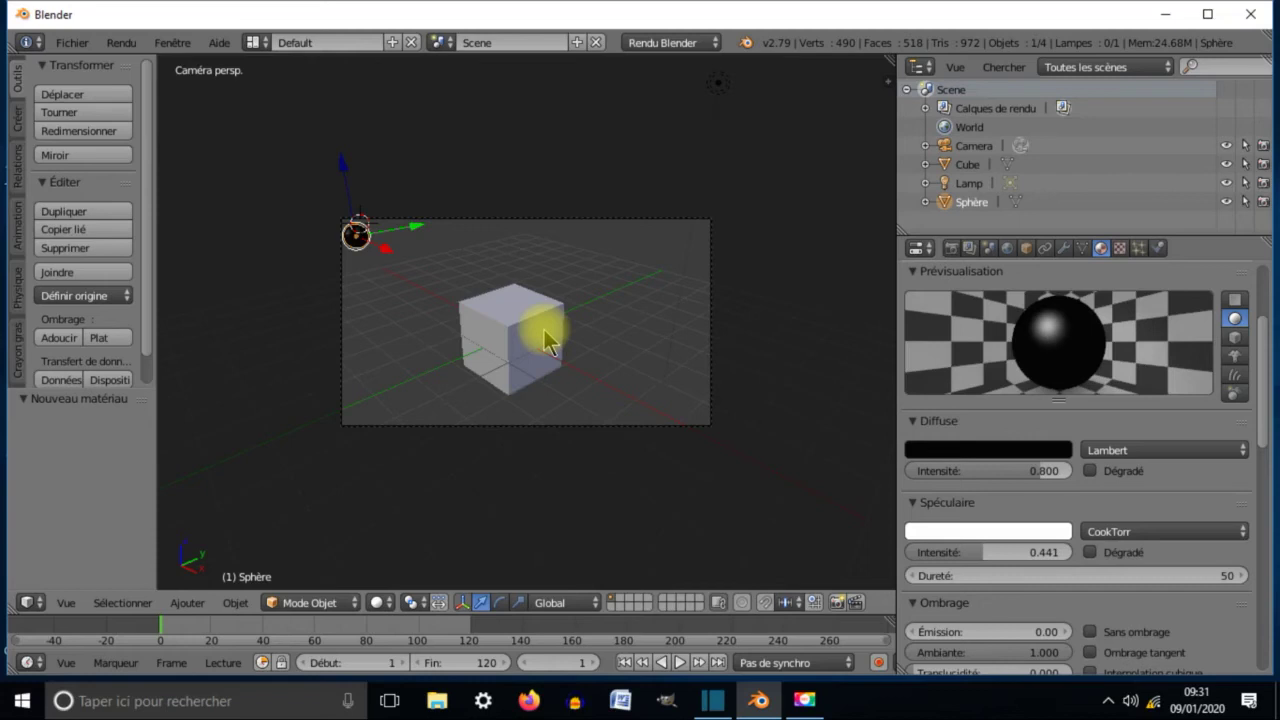
# Add a plane mesh and lower it about 1.22 along Z, below the camera frame's upper-left corner.
pyautogui.click(189, 606)
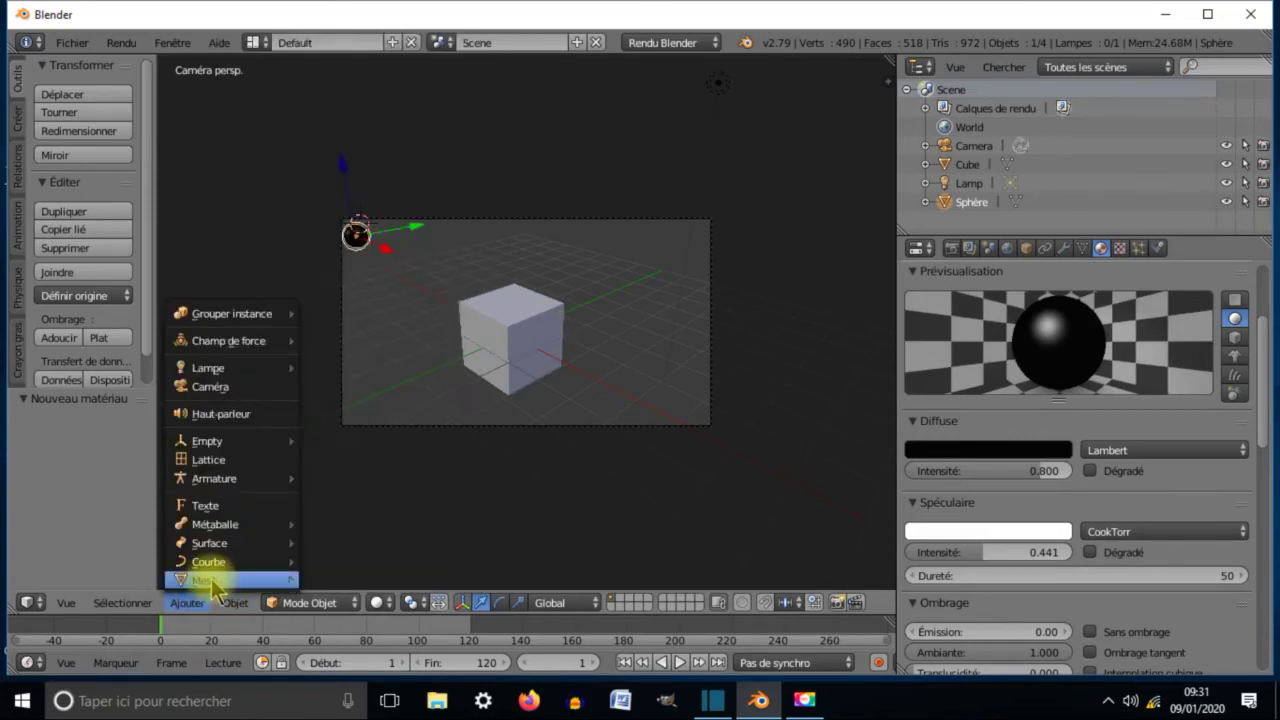
pyautogui.moveTo(258, 585)
pyautogui.click(377, 404)
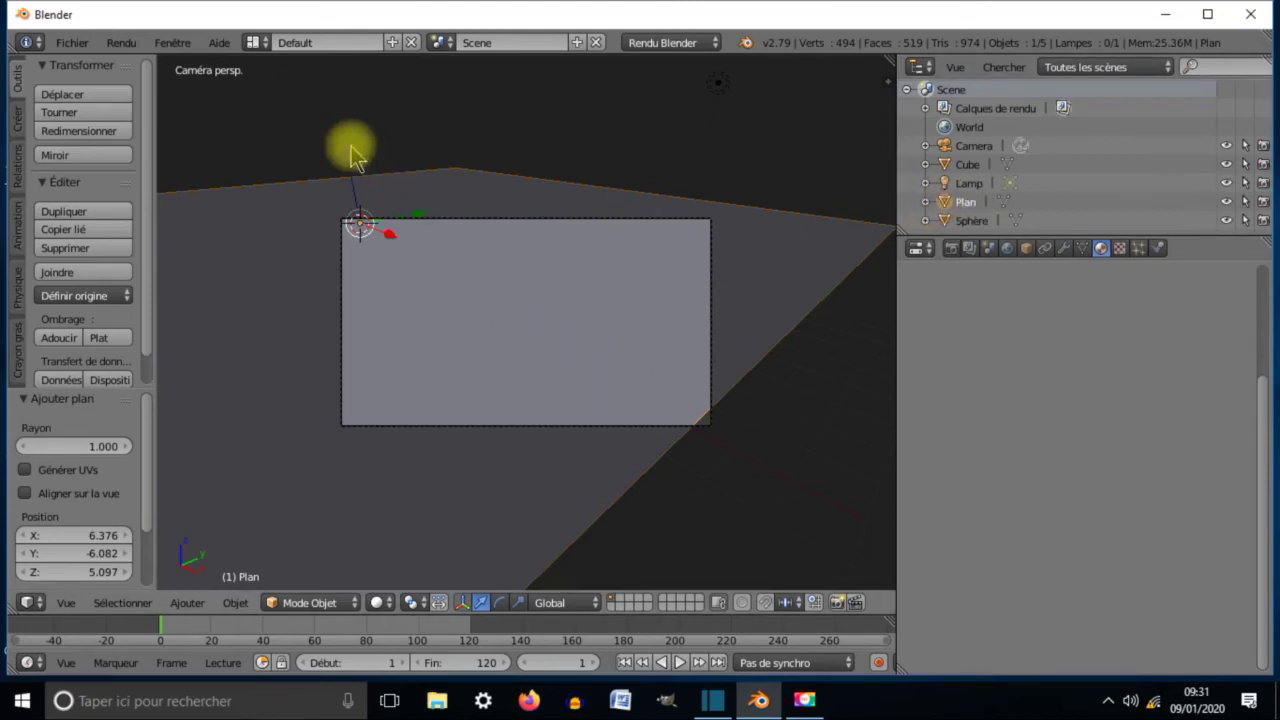
pyautogui.moveTo(355, 165); pyautogui.dragTo(391, 464)
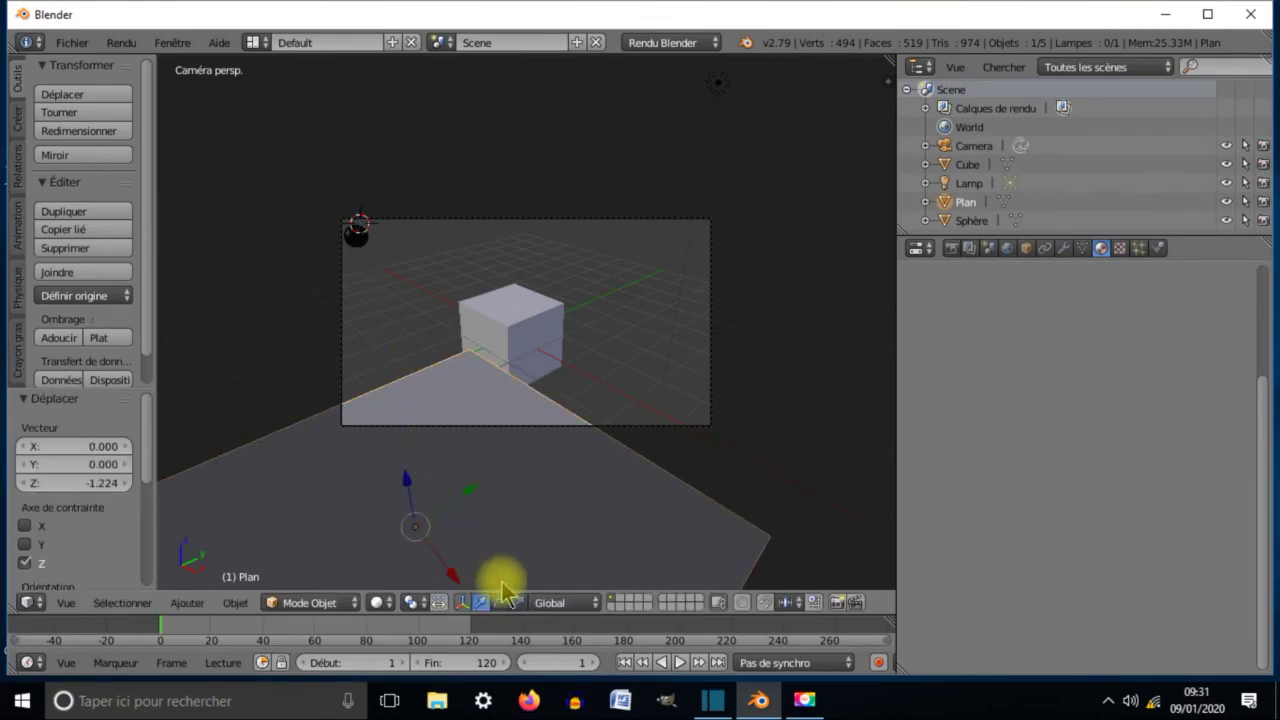
pyautogui.click(447, 494)
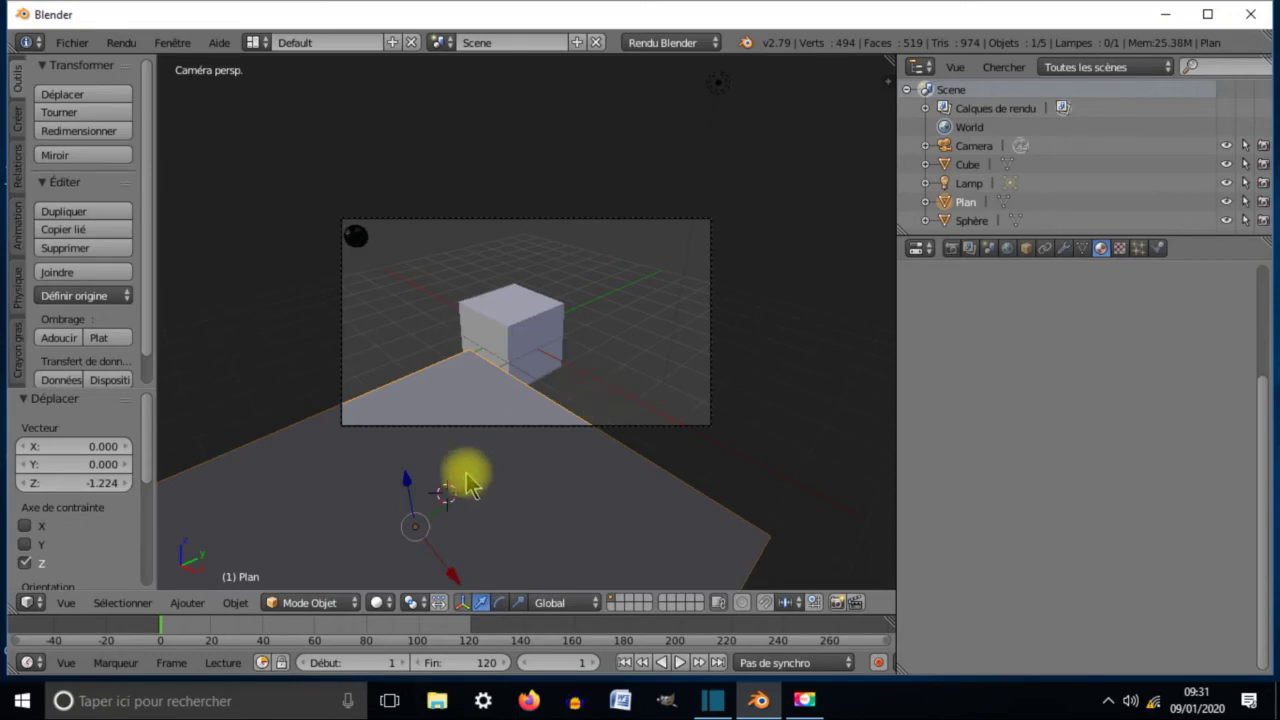
# Move the plane about 1.28 along Y and lower it about 0.33 along Z.
pyautogui.press('g')
pyautogui.press('z')
pyautogui.press('y')
pyautogui.click(625, 338)
pyautogui.press('g')
pyautogui.press('z')
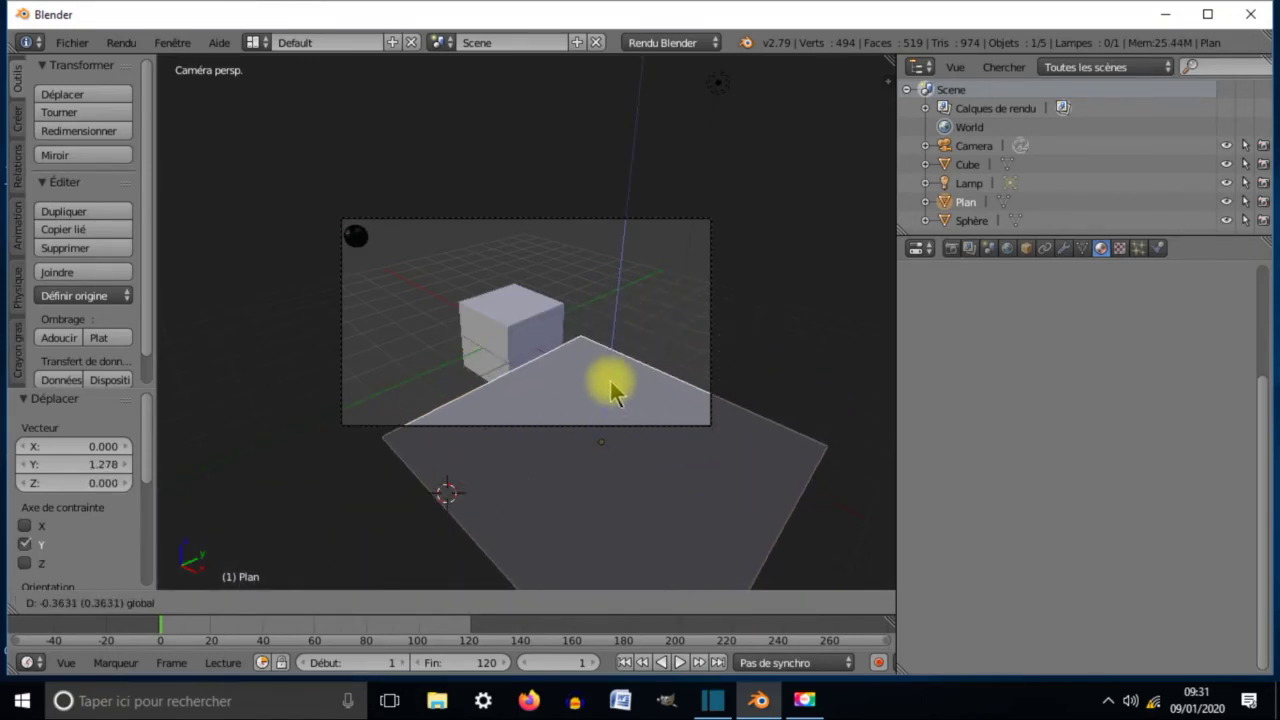
pyautogui.click(612, 388)
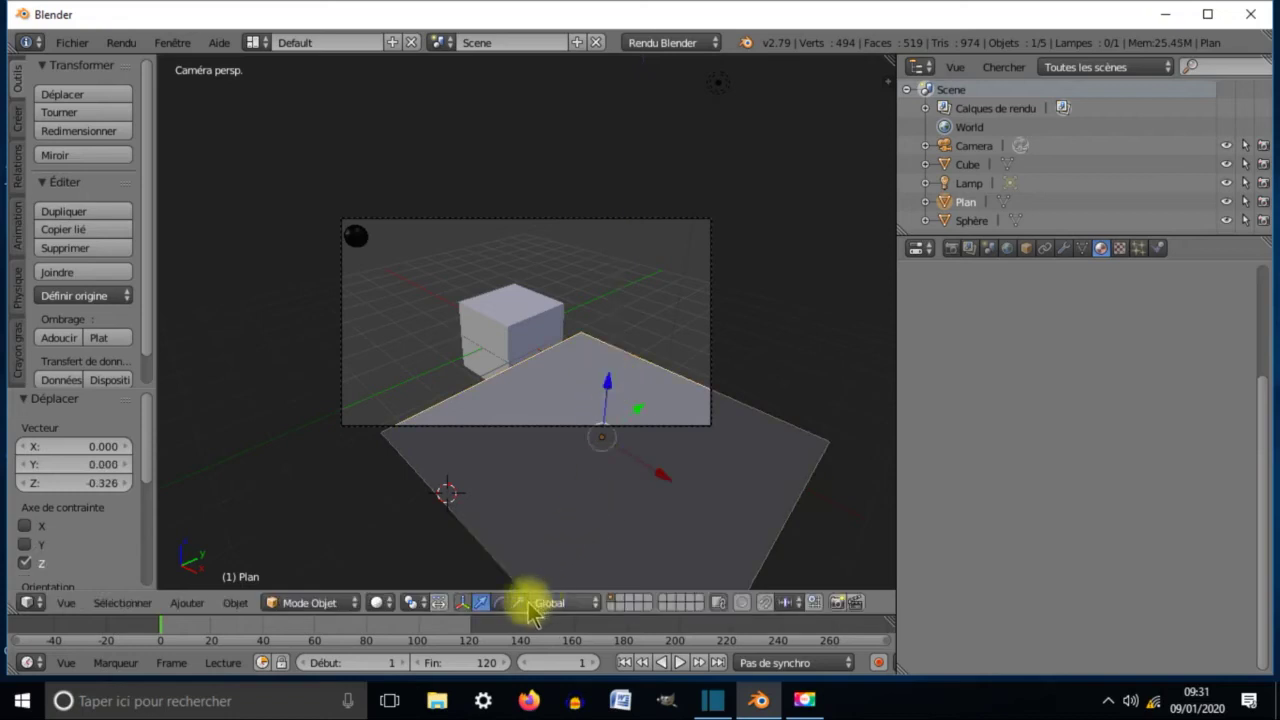
# Scale the plane to about X 9.73, Y 10.53, Z 1.32 and position it at about X -1.63, Y 3.03, Z -0.72.
pyautogui.click(1026, 248)
pyautogui.moveTo(1180, 391)
pyautogui.mouseDown()
pyautogui.moveTo(1265, 391)
pyautogui.moveTo(1203, 390)
pyautogui.moveTo(1196, 404)
pyautogui.moveTo(1260, 404)
pyautogui.moveTo(1166, 409)
pyautogui.mouseUp()
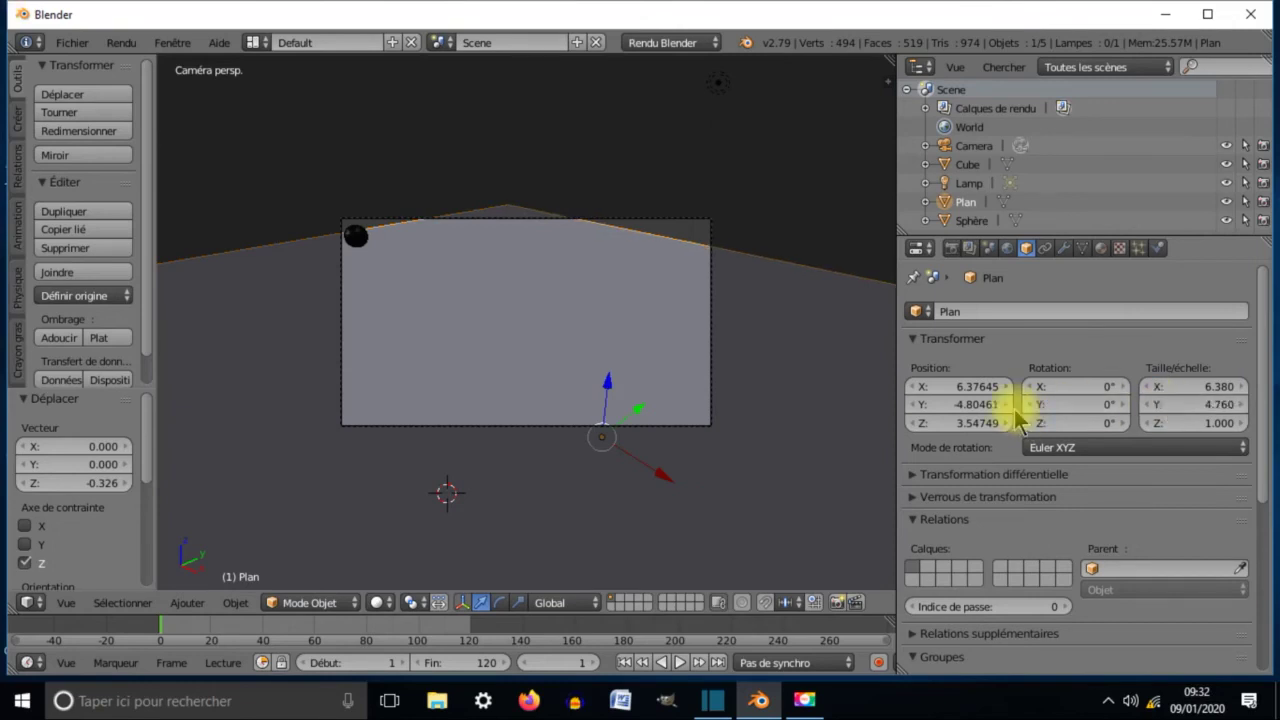
pyautogui.moveTo(990, 404)
pyautogui.mouseDown()
pyautogui.moveTo(940, 422)
pyautogui.moveTo(695, 422)
pyautogui.moveTo(975, 428)
pyautogui.moveTo(1000, 390)
pyautogui.moveTo(1040, 390)
pyautogui.moveTo(860, 390)
pyautogui.moveTo(990, 398)
pyautogui.mouseUp()
pyautogui.moveTo(975, 410); pyautogui.dragTo(1010, 406)
pyautogui.moveTo(1203, 400); pyautogui.dragTo(1177, 420)
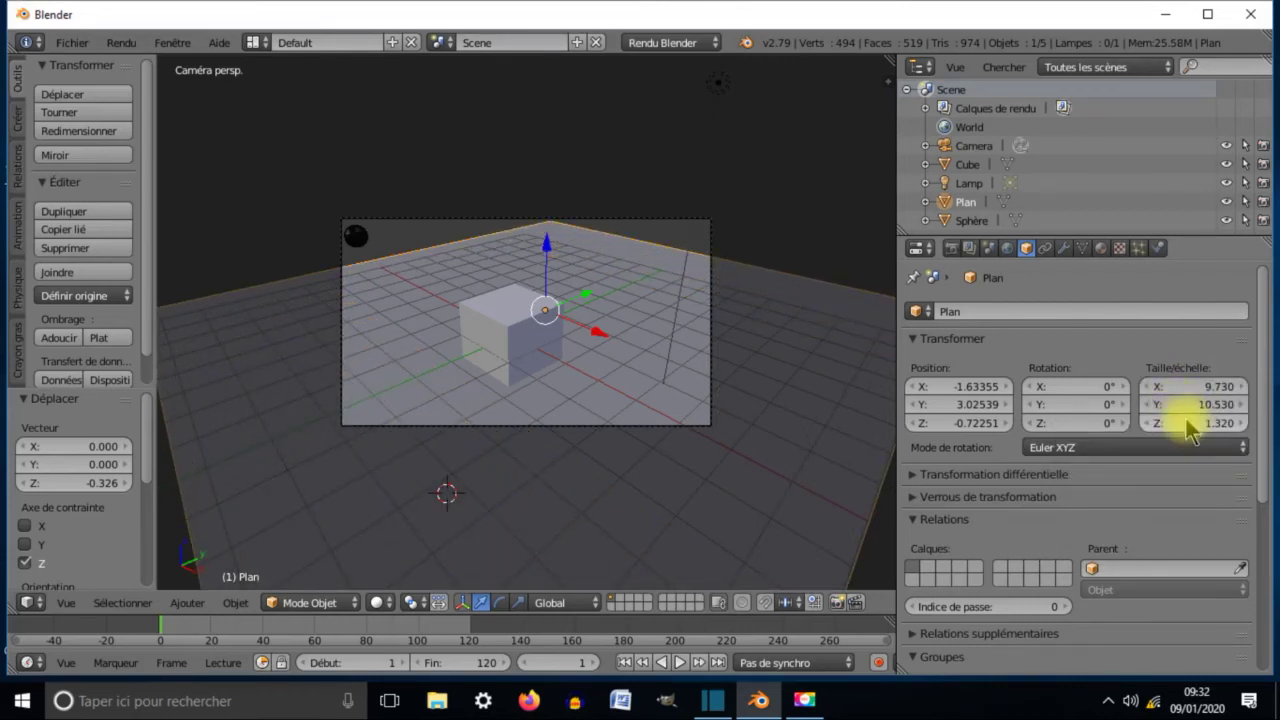
# Give the plane a new material with a pure white diffuse colour.
pyautogui.click(1100, 248)
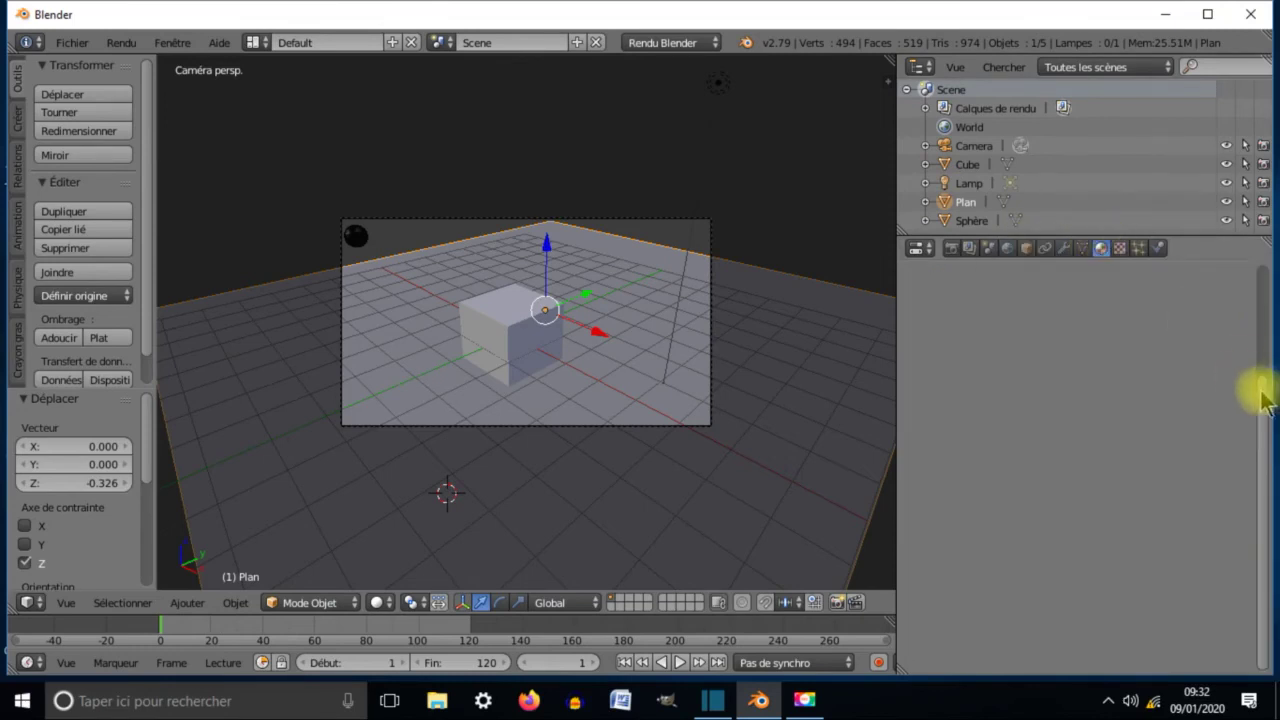
pyautogui.moveTo(1262, 405); pyautogui.dragTo(1257, 290)
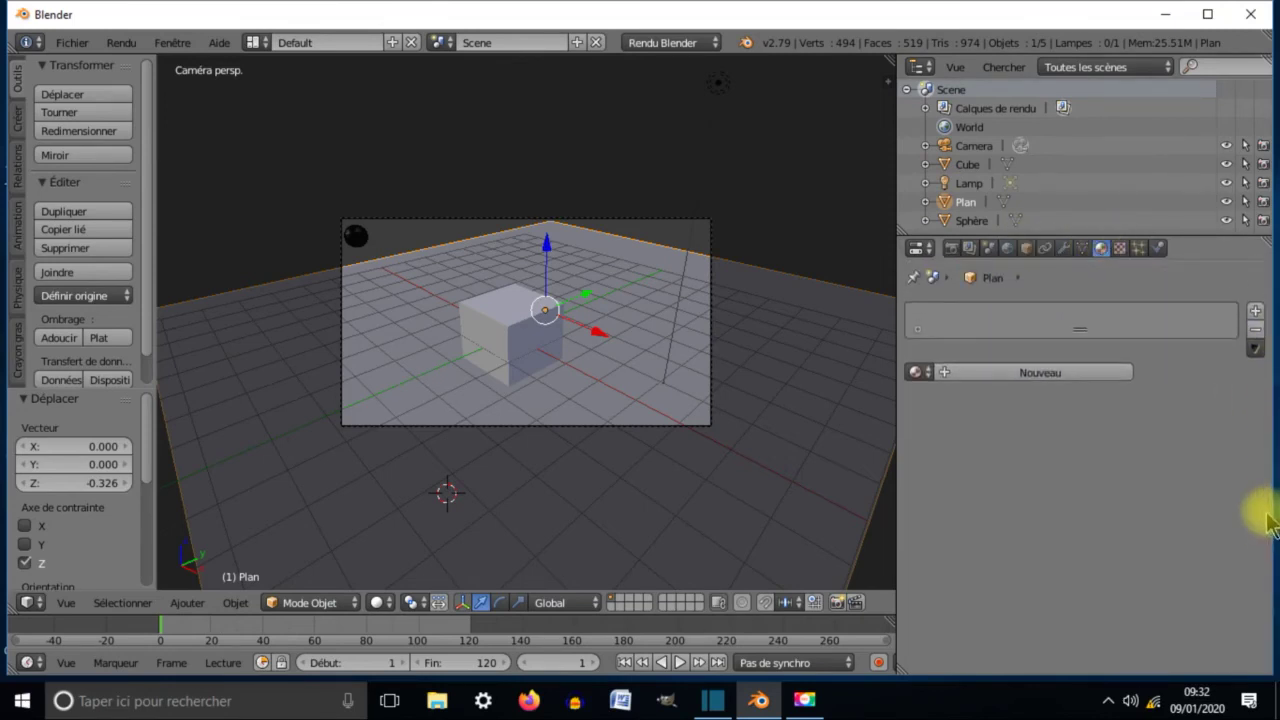
pyautogui.click(1024, 372)
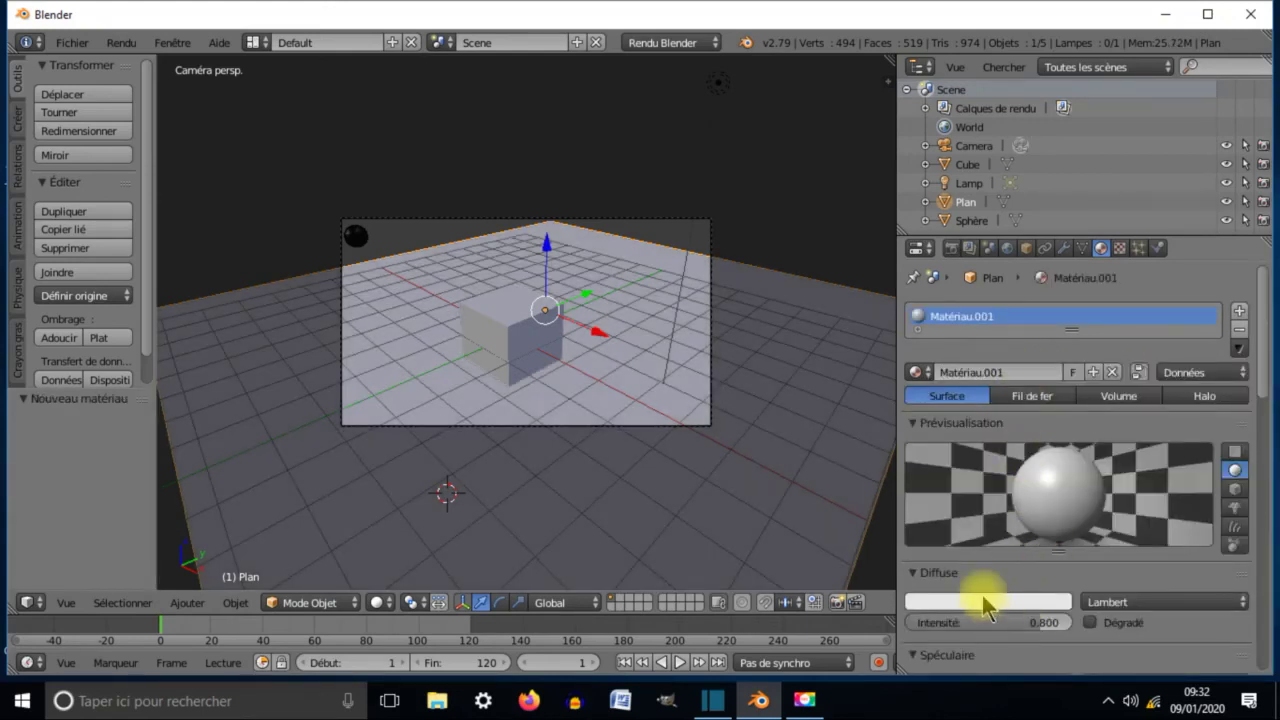
pyautogui.click(940, 602)
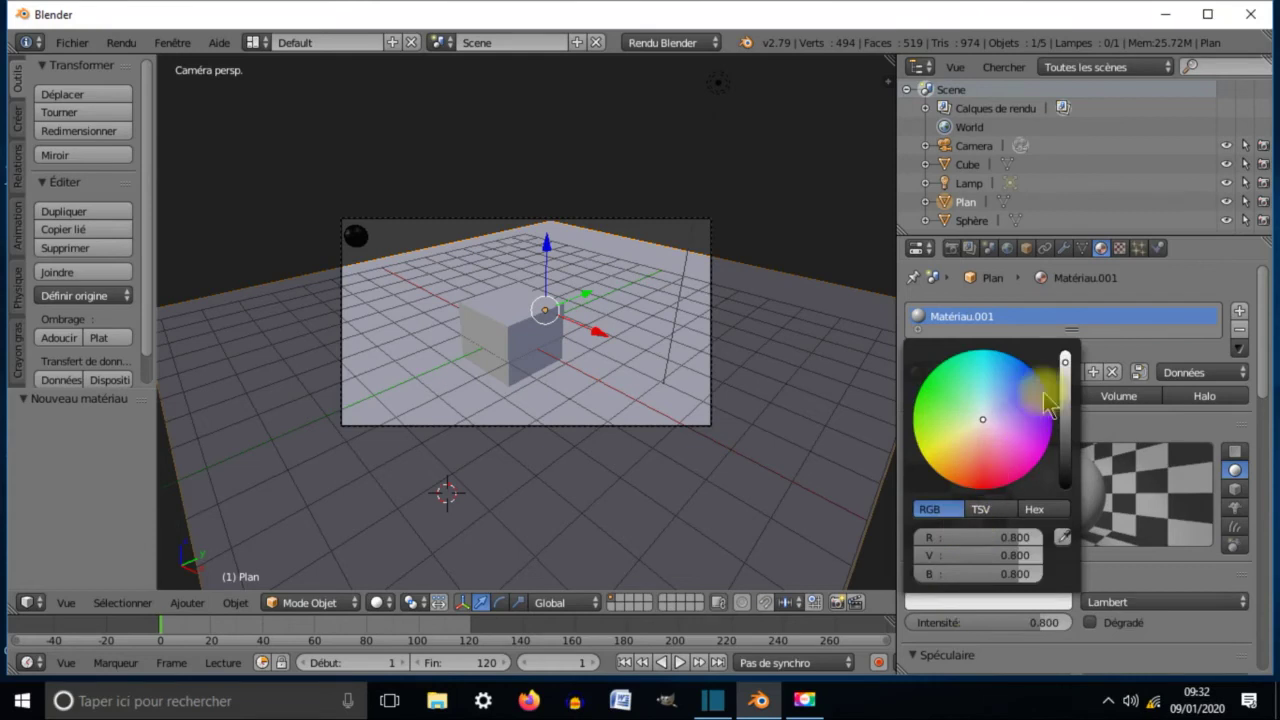
pyautogui.moveTo(1064, 362); pyautogui.dragTo(1065, 350)
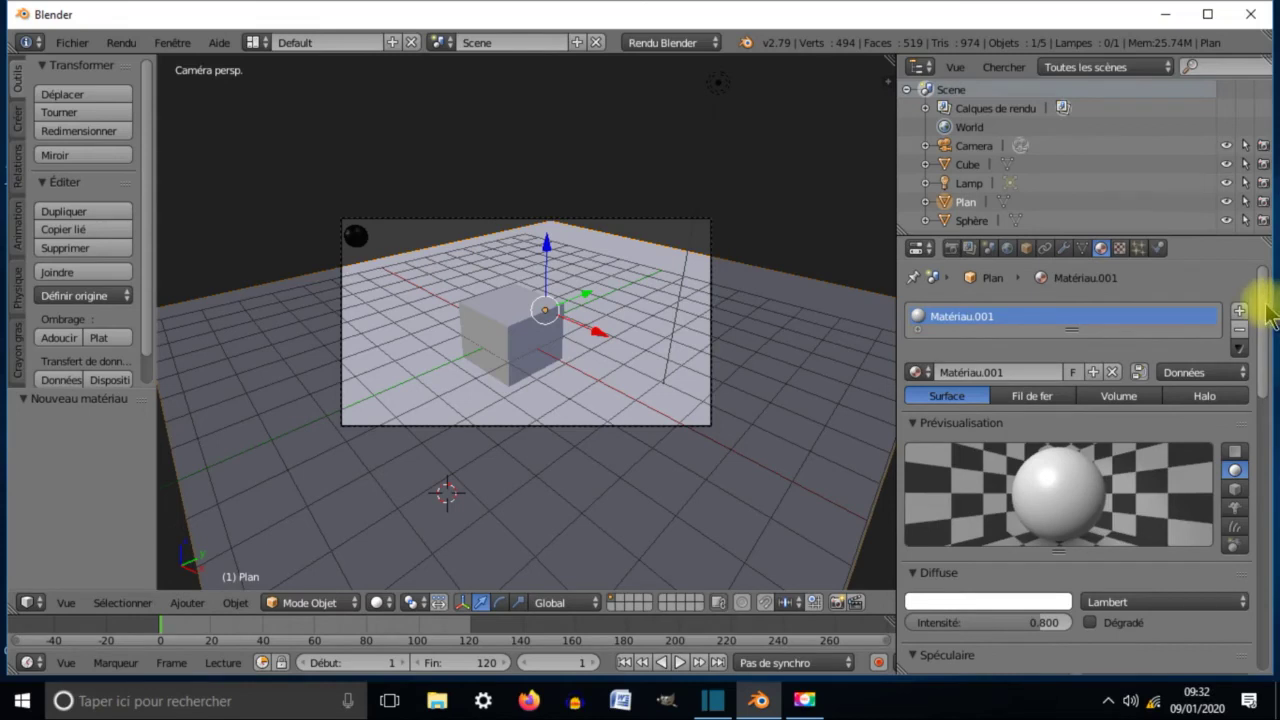
pyautogui.scroll(-5, 1268, 312)
pyautogui.scroll(5, 1257, 300)
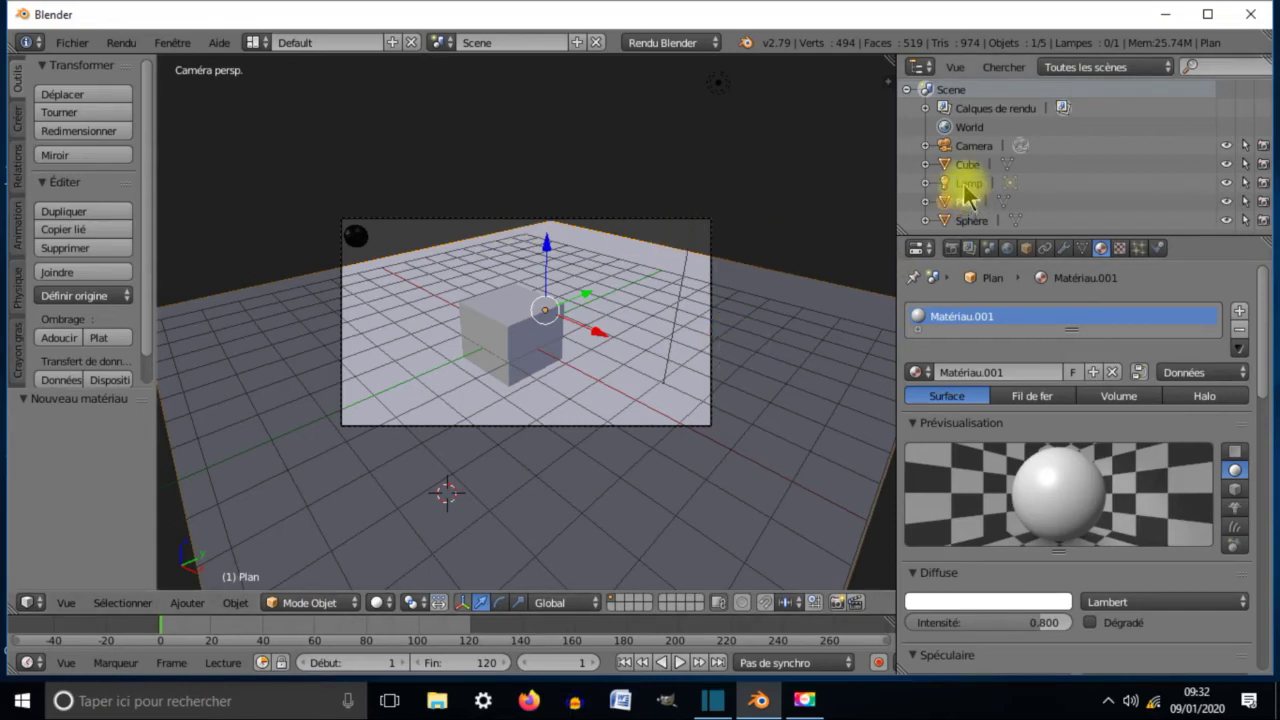
# Rename the black sphere as boulet in the scene outliner.
pyautogui.click(971, 221)
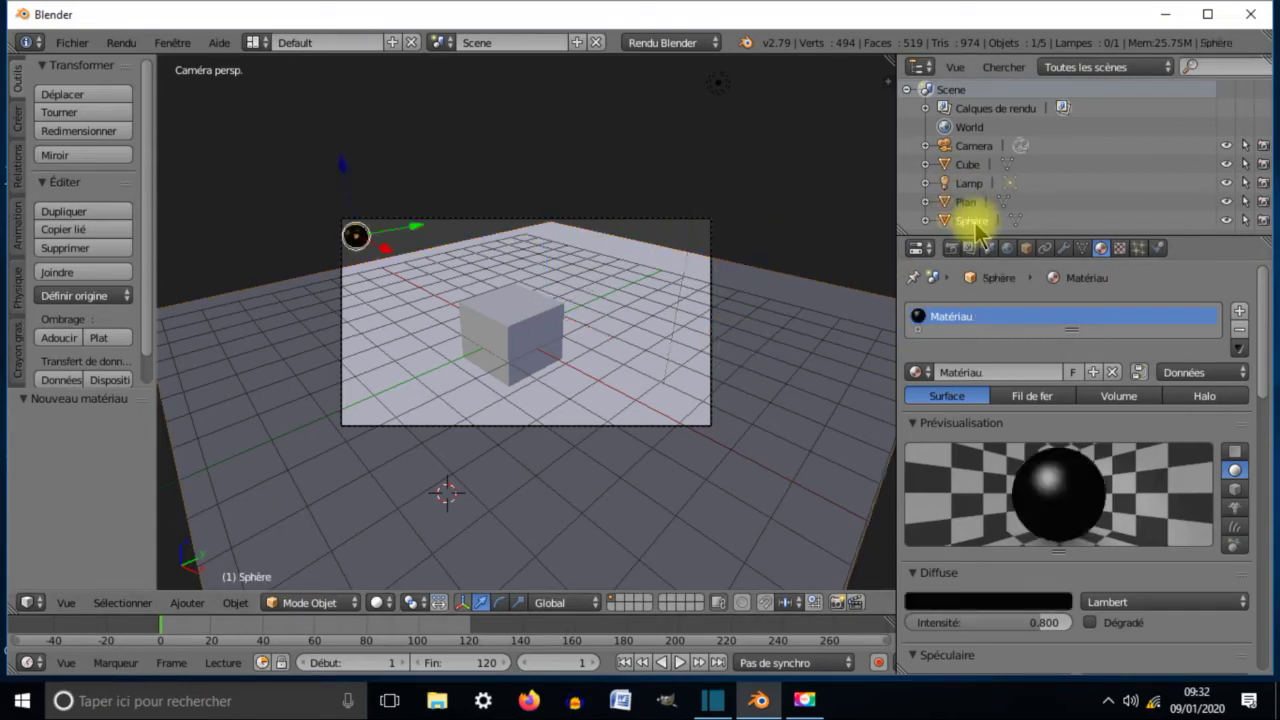
pyautogui.doubleClick(975, 221)
pyautogui.write('Boule')
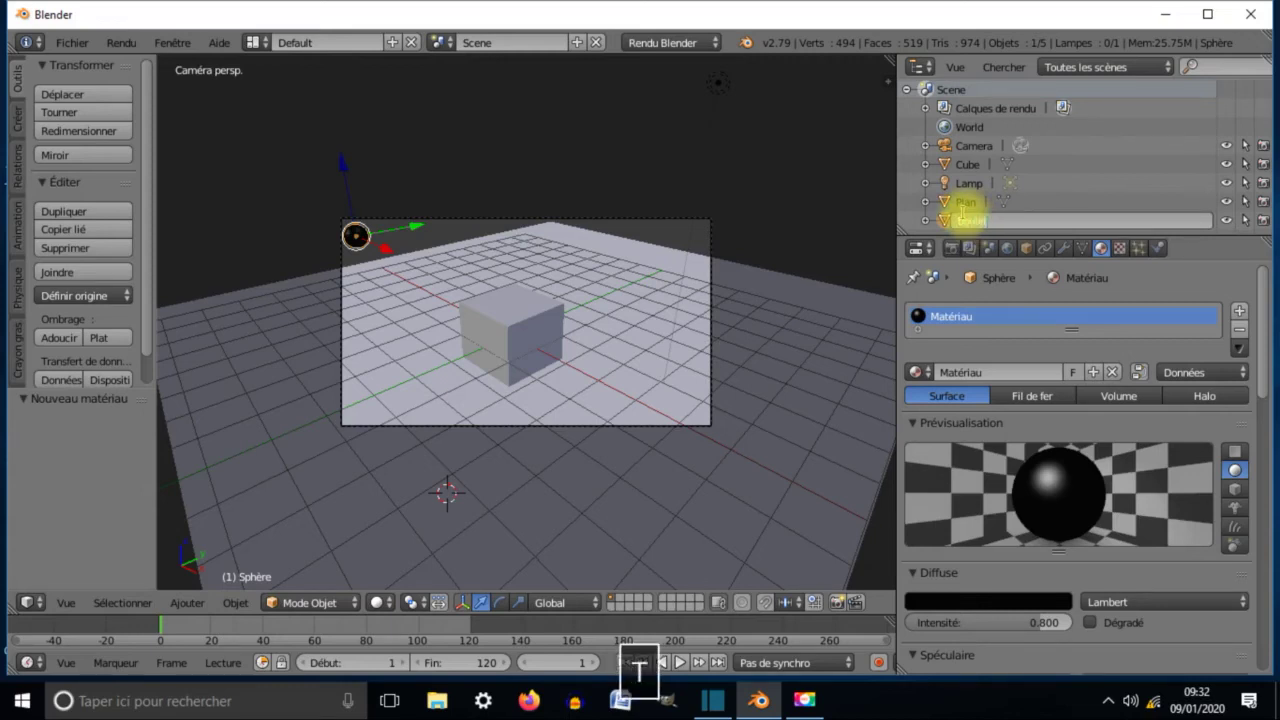
pyautogui.press('Return')
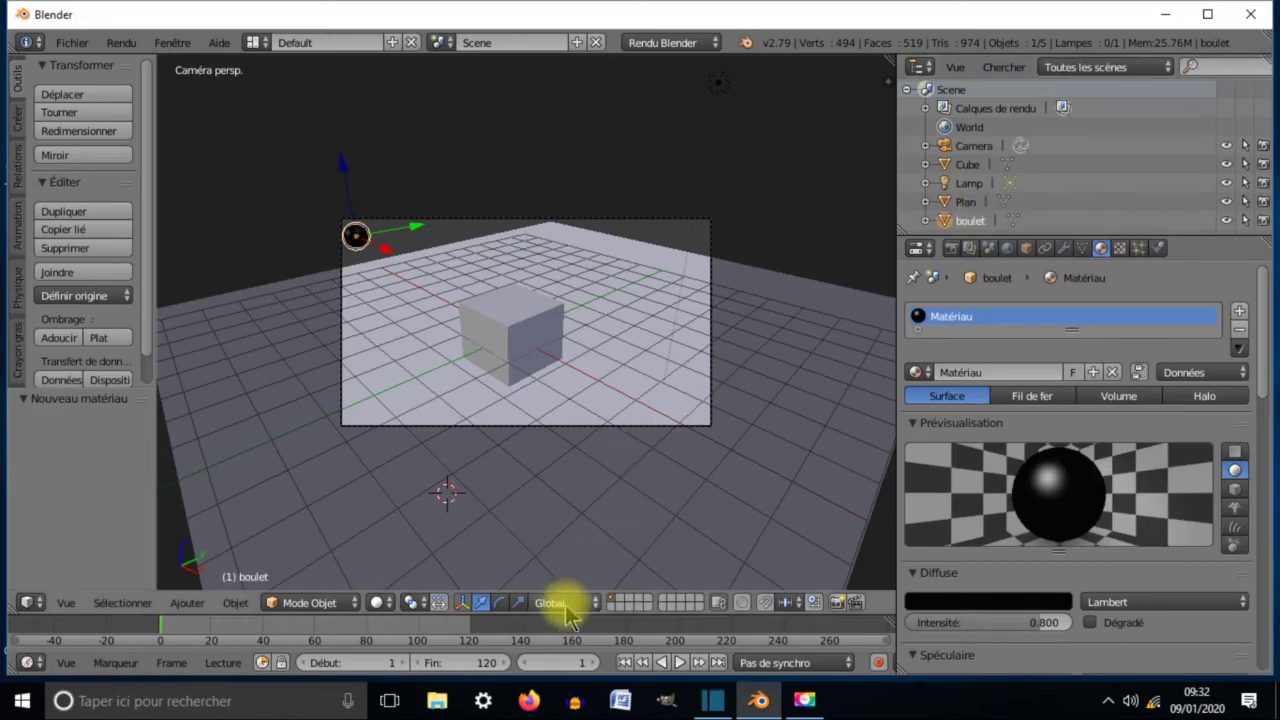
# Enlarge the timeline, shift the boulet about -0.22 along Y out of the camera frame, and keyframe its position at frame 1.
pyautogui.moveTo(553, 612); pyautogui.dragTo(560, 449)
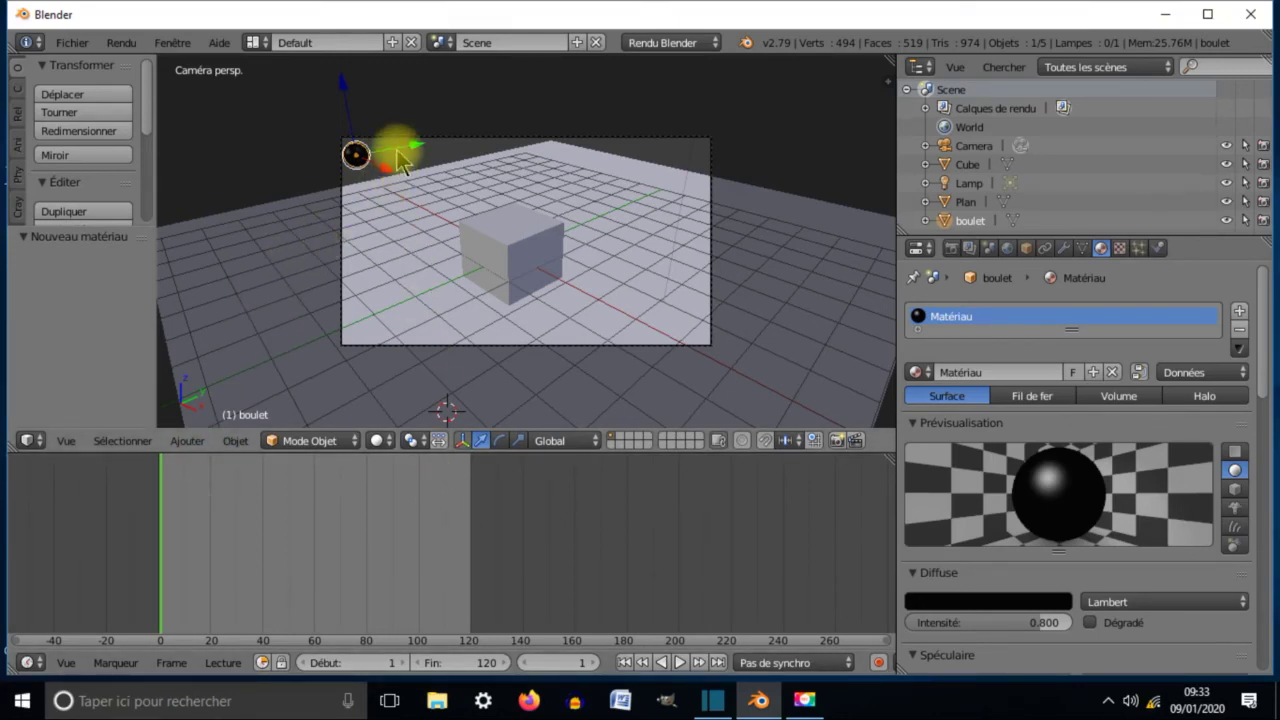
pyautogui.moveTo(398, 152); pyautogui.dragTo(367, 150)
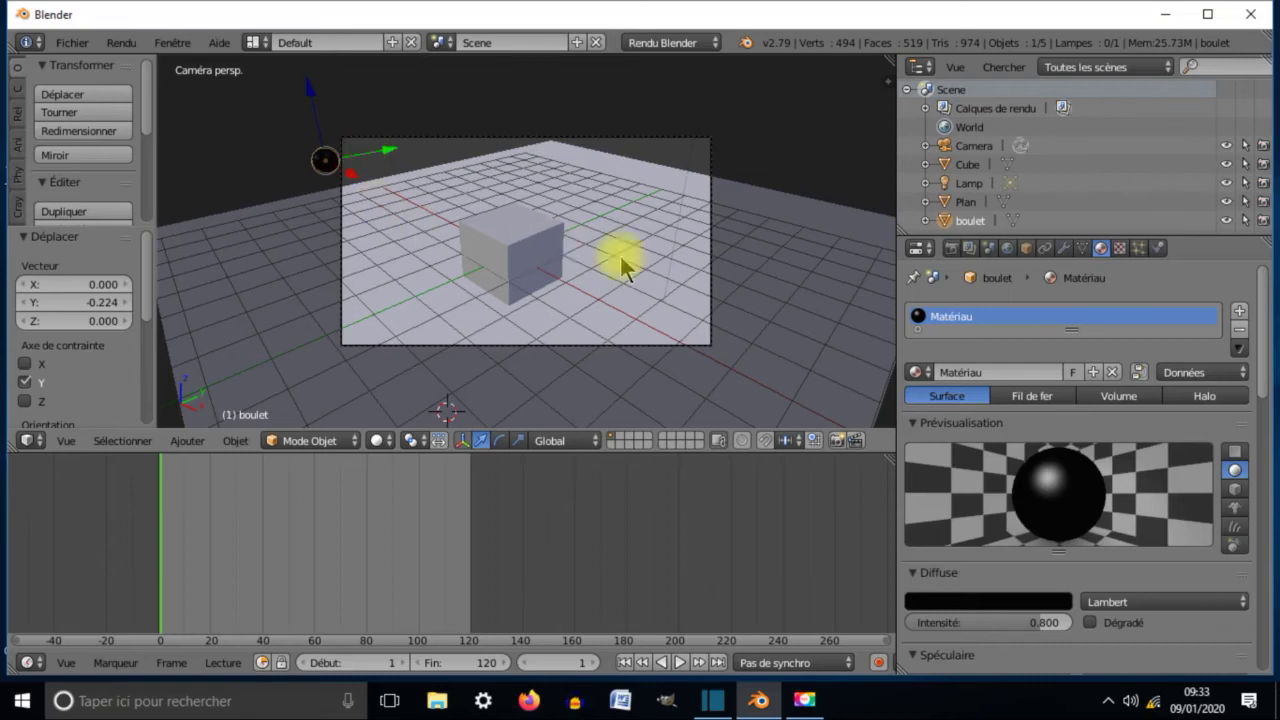
pyautogui.click(1023, 252)
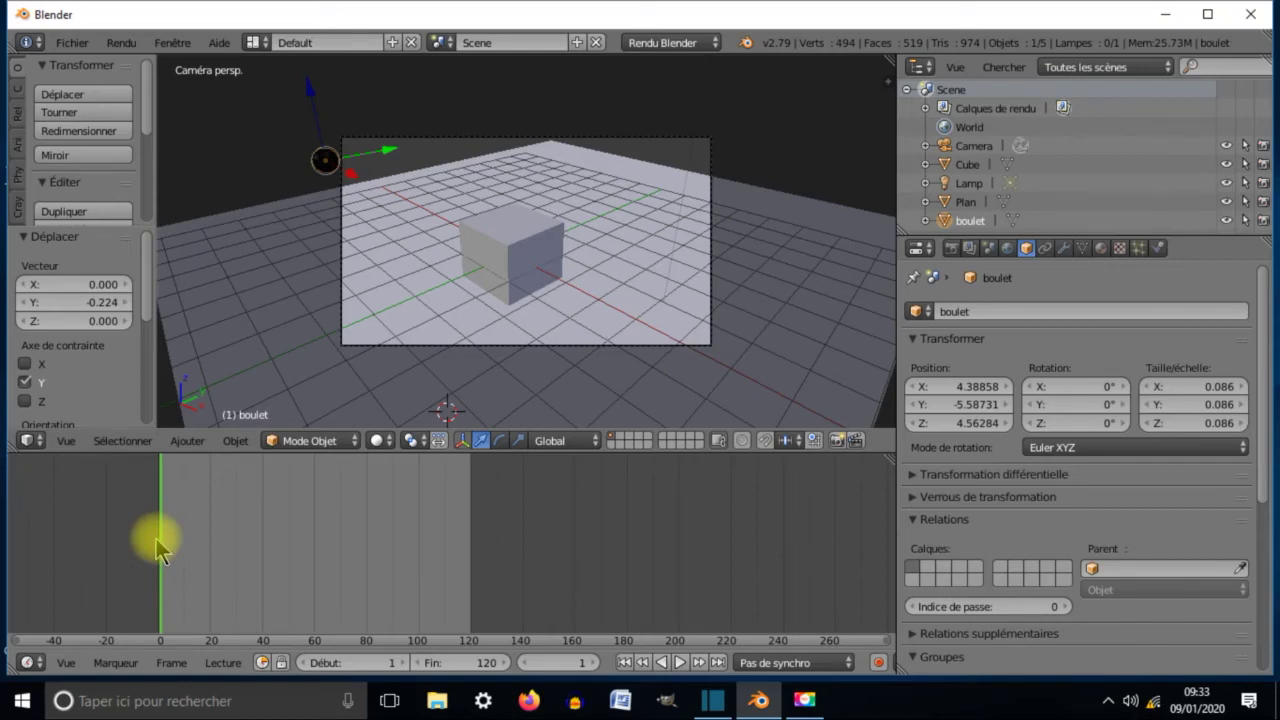
pyautogui.rightClick(952, 386)
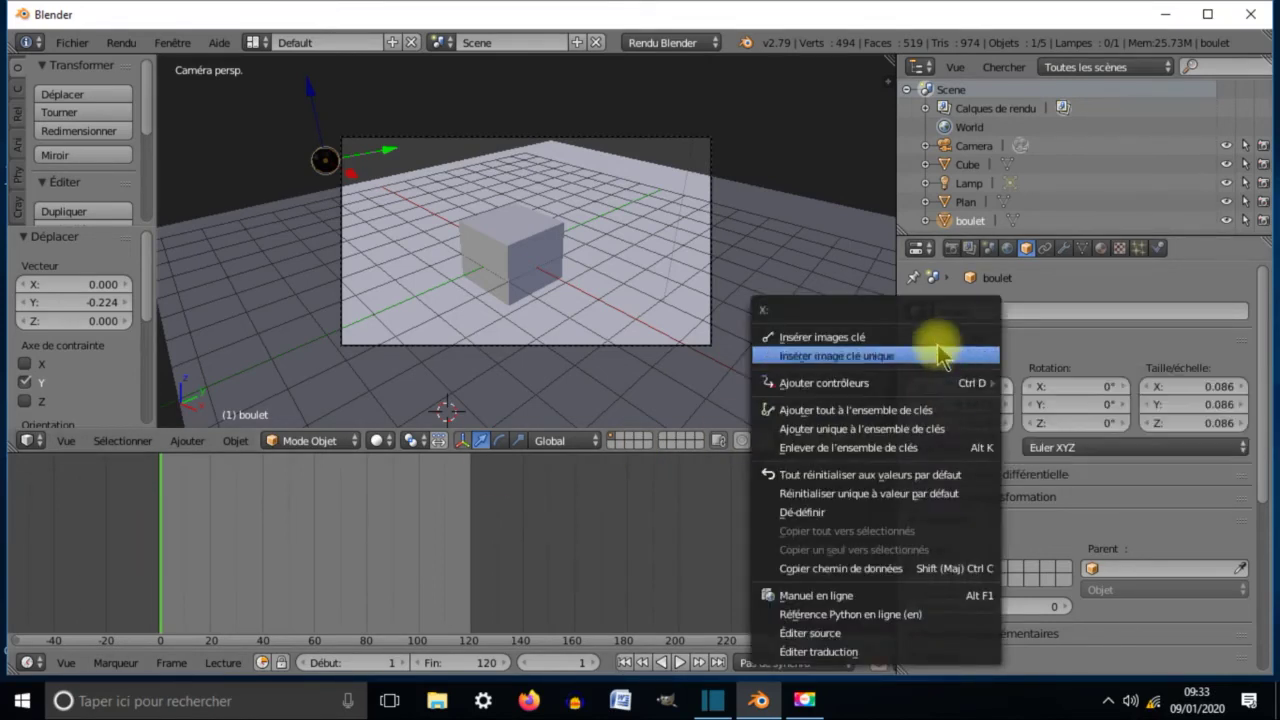
pyautogui.click(785, 336)
# Set the animation's current frame to 101.
pyautogui.moveTo(163, 510); pyautogui.dragTo(197, 530)
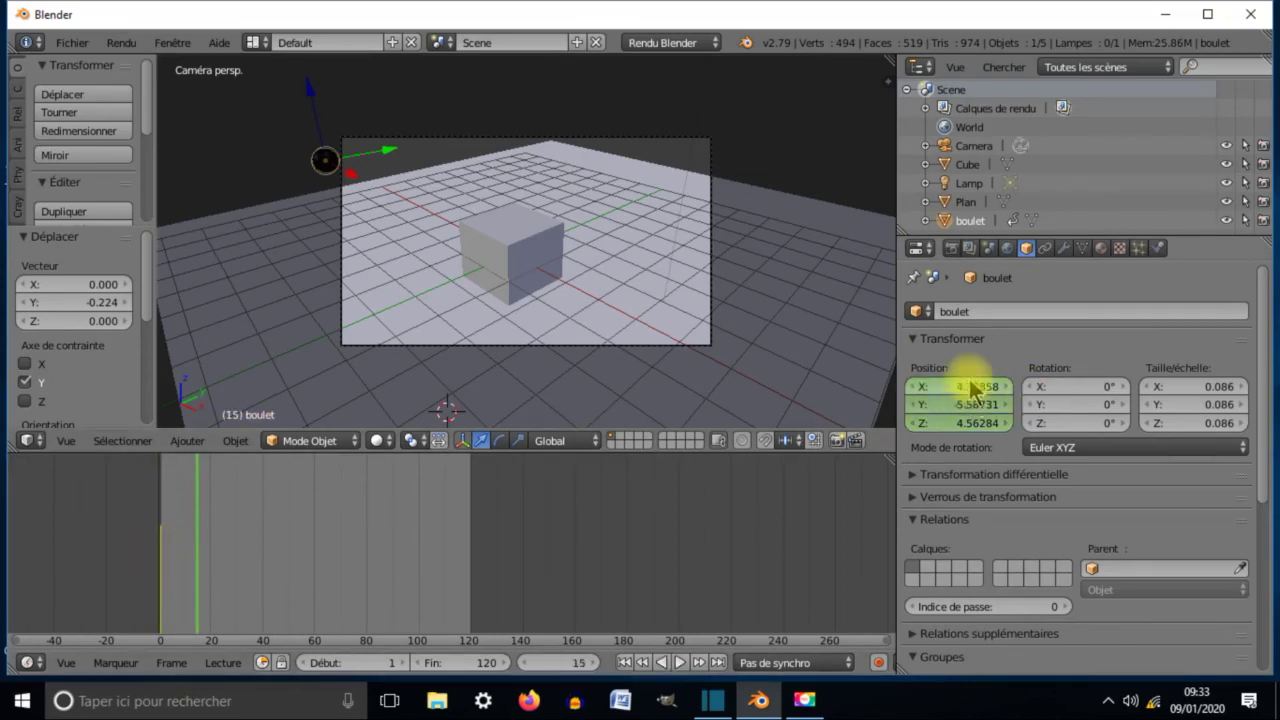
pyautogui.moveTo(194, 500); pyautogui.dragTo(165, 512)
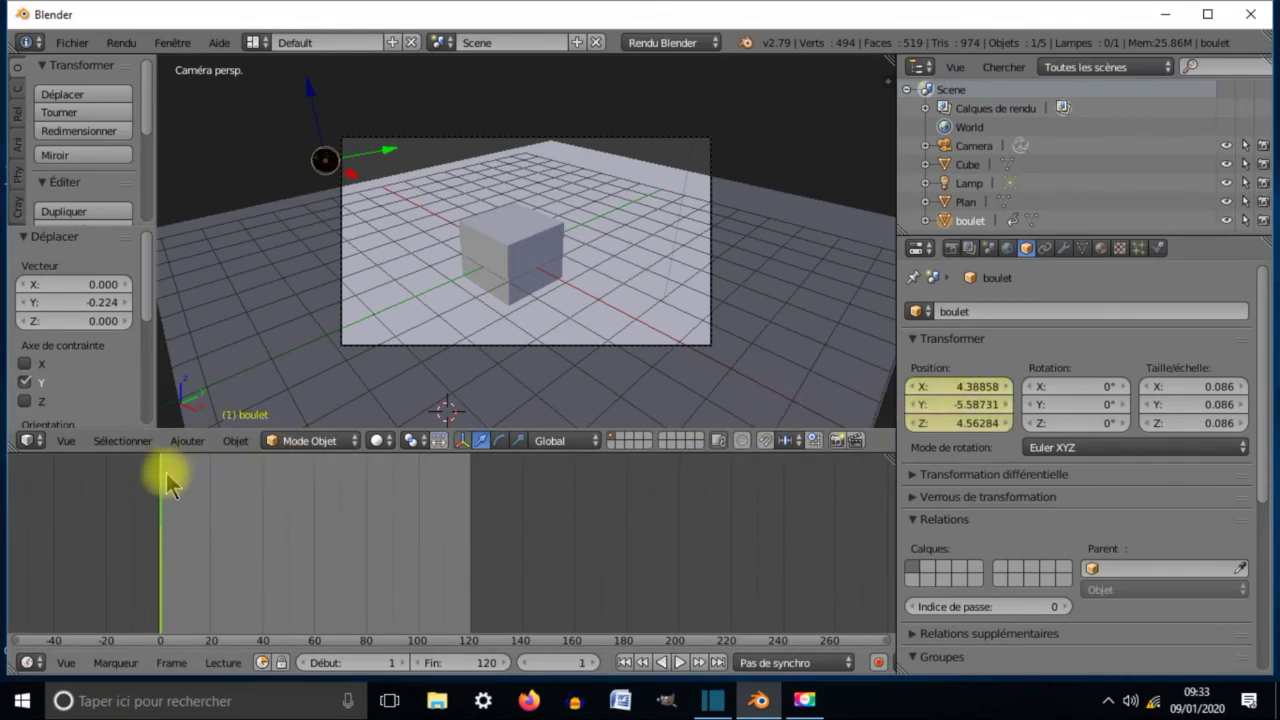
pyautogui.moveTo(161, 488); pyautogui.dragTo(470, 487)
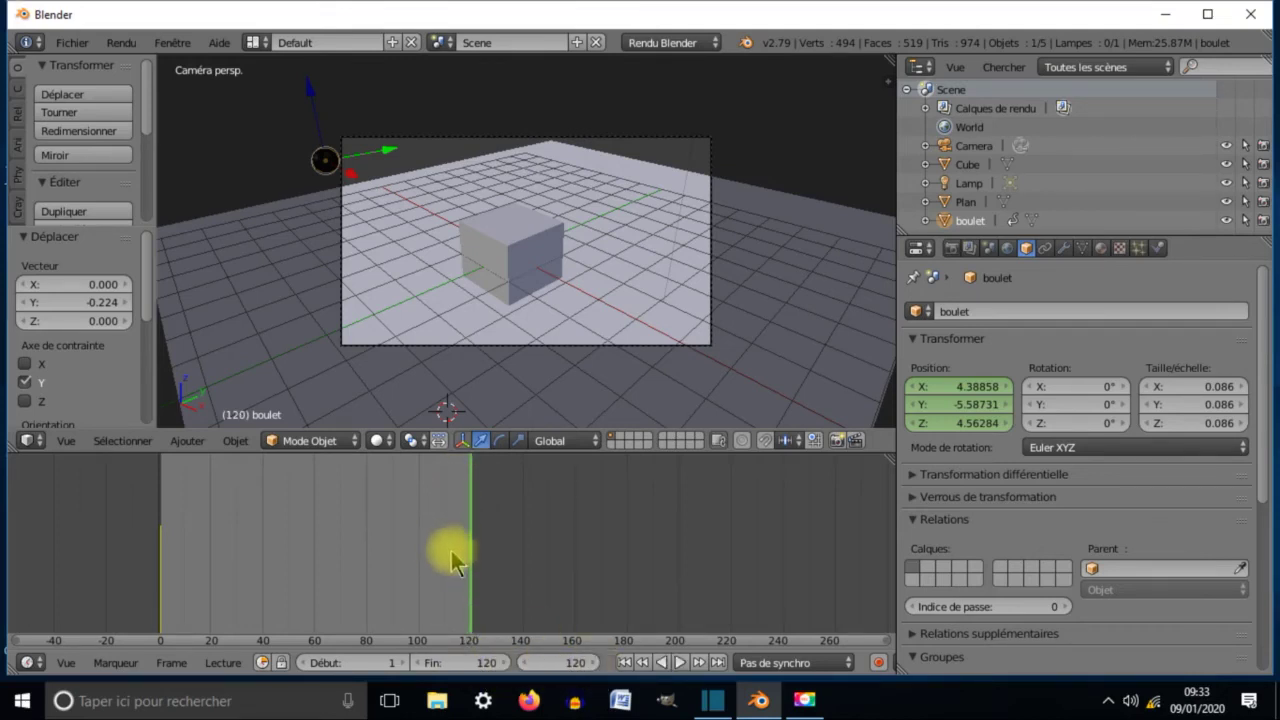
pyautogui.moveTo(463, 555); pyautogui.dragTo(423, 558)
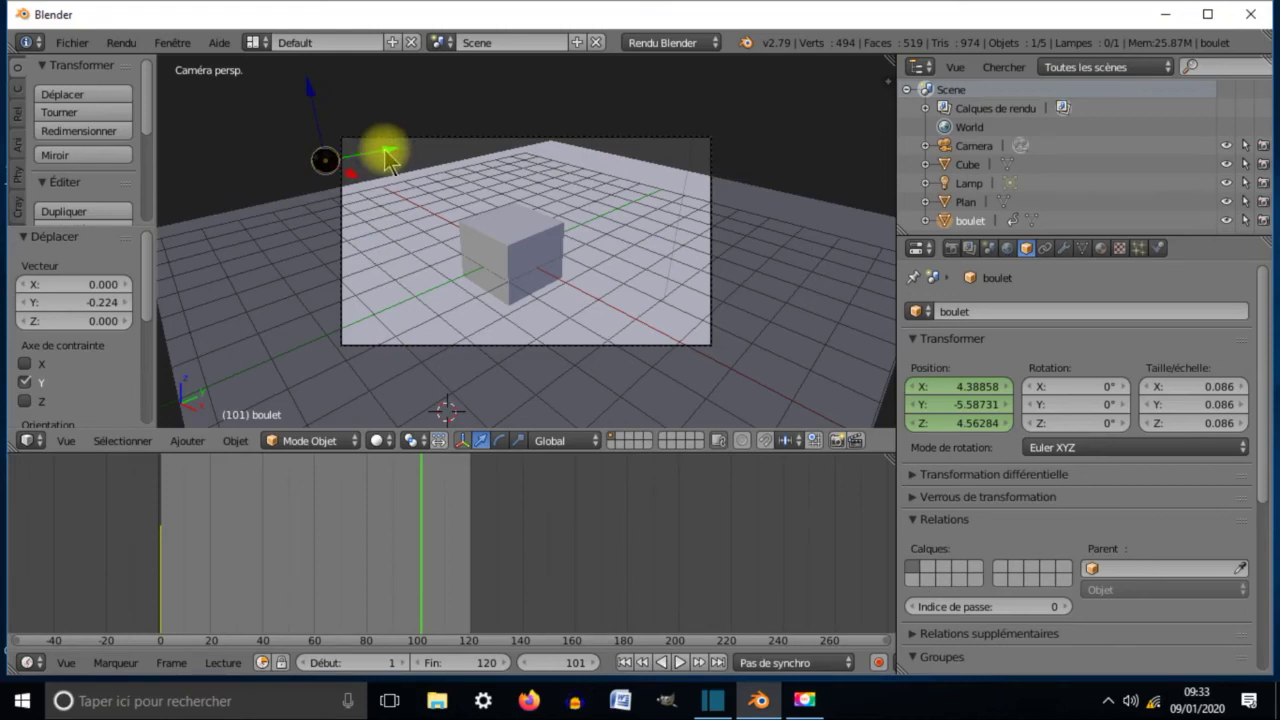
# Place the boulet over the cube's top in the camera view, at about X 4.85, Y -4.18, Z 3.88.
pyautogui.moveTo(388, 152); pyautogui.dragTo(554, 131)
pyautogui.moveTo(491, 70); pyautogui.dragTo(506, 134)
pyautogui.moveTo(535, 205)
pyautogui.mouseDown()
pyautogui.moveTo(571, 223)
pyautogui.moveTo(557, 218)
pyautogui.mouseUp()
pyautogui.moveTo(514, 160); pyautogui.dragTo(494, 143)
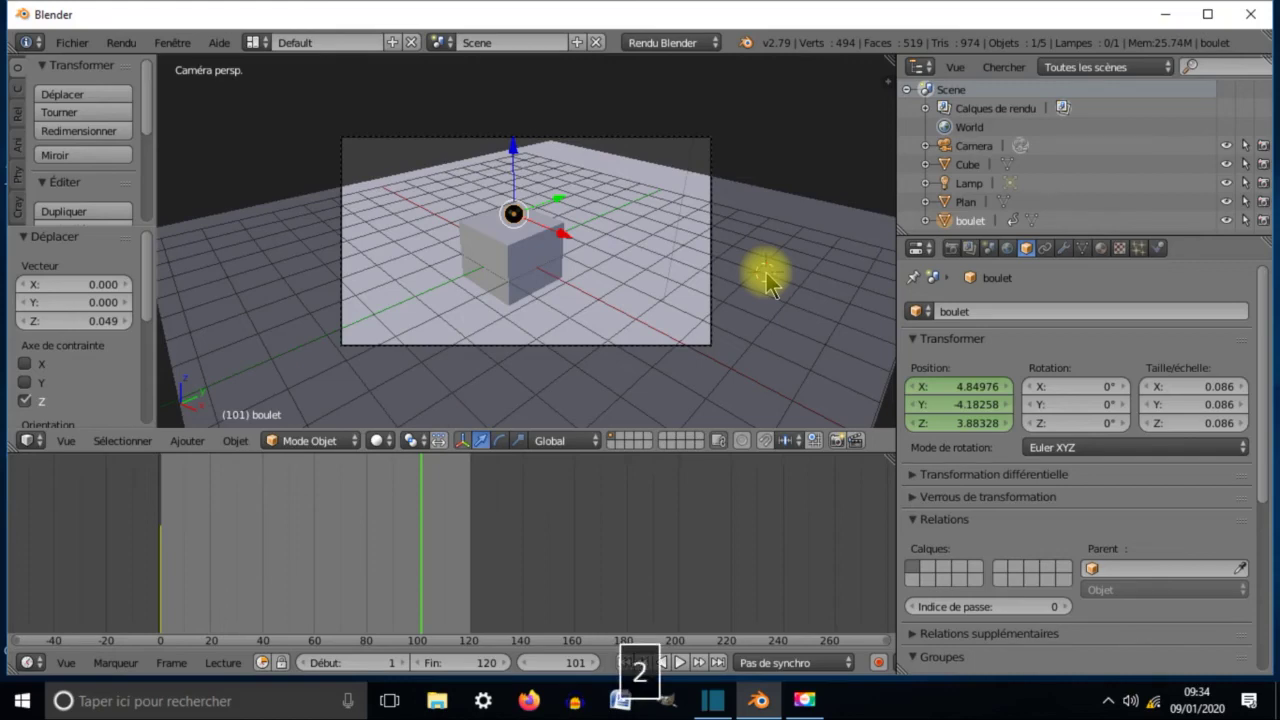
# From a perspective view outside the camera, move the boulet about 4.28 along Y and lower it about 0.04 along Z.
pyautogui.press('KP_2')
pyautogui.press('KP_7')
pyautogui.moveTo(754, 286); pyautogui.dragTo(537, 143)
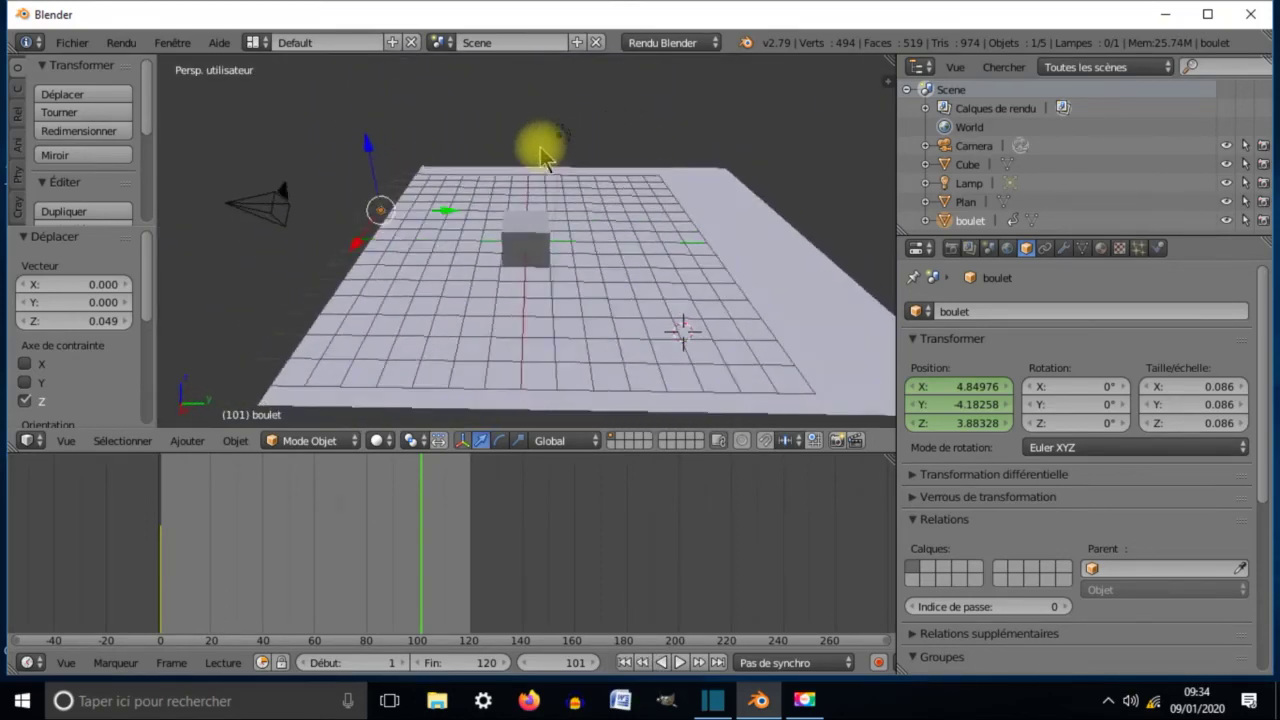
pyautogui.scroll(-2, 715, 226)
pyautogui.press('g')
pyautogui.press('y')
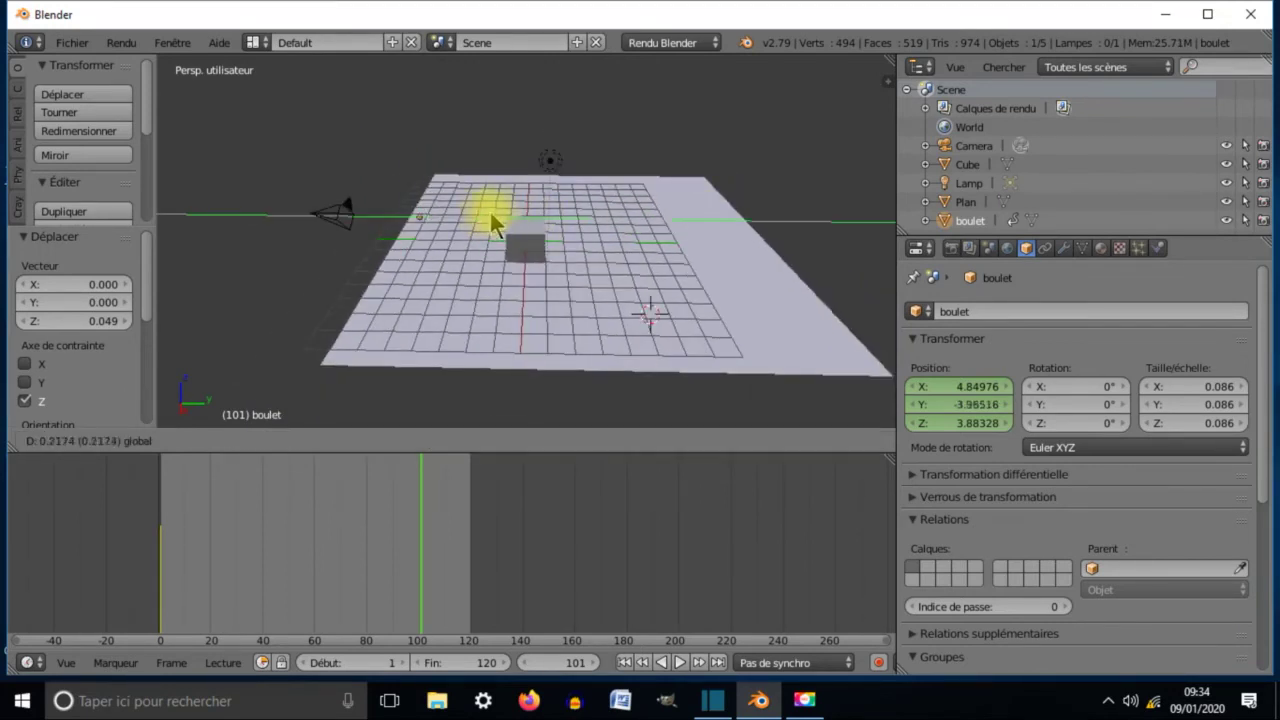
pyautogui.click(592, 220)
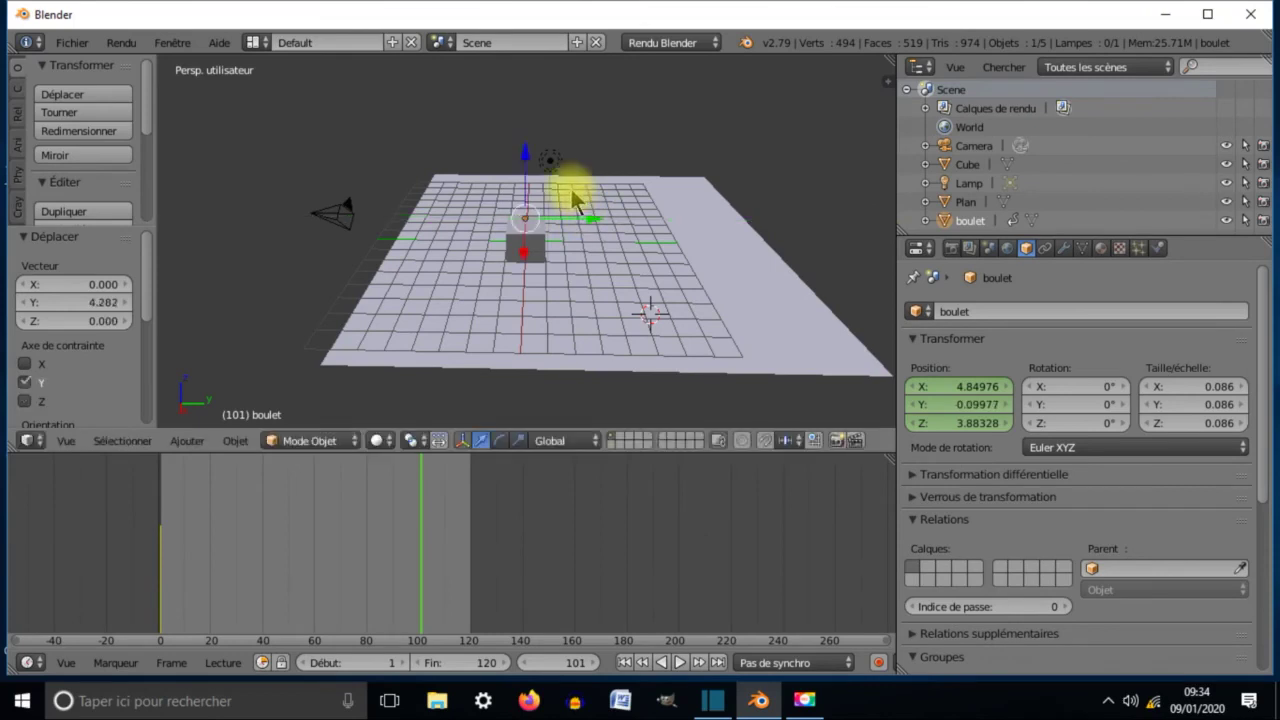
pyautogui.press('g')
pyautogui.press('z')
pyautogui.click(523, 158)
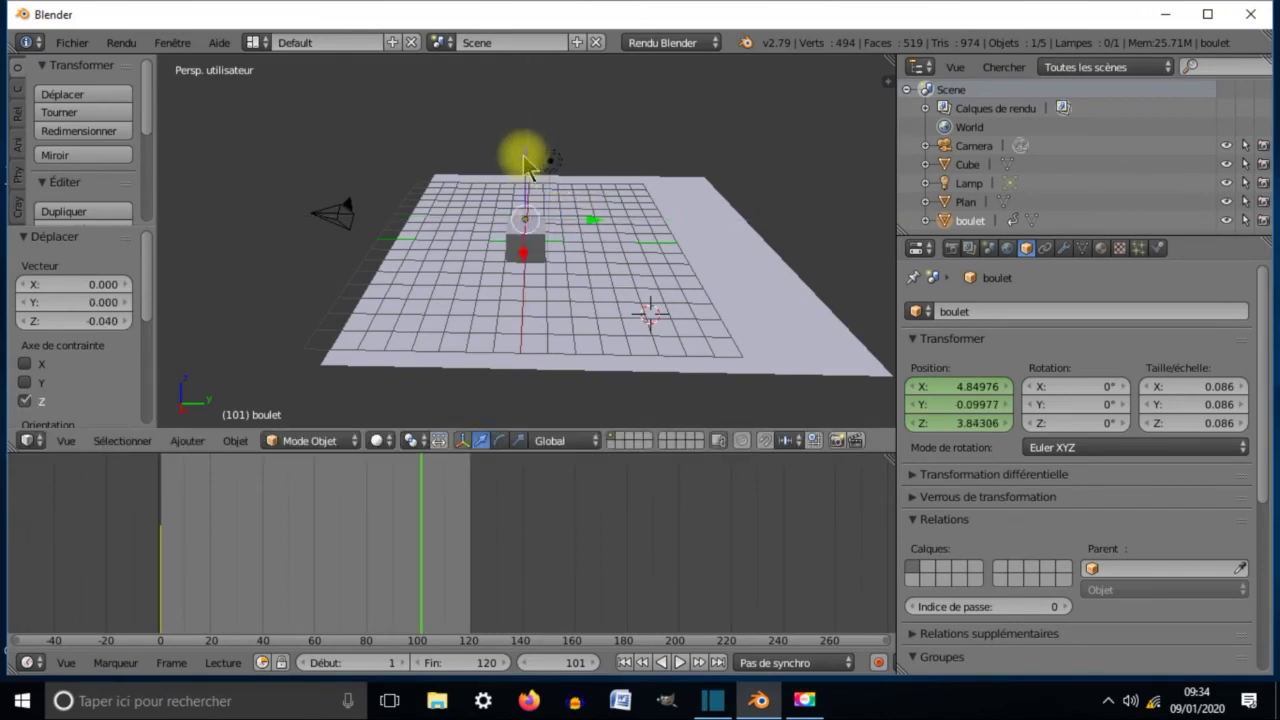
# Set the boulet's position to X 0 and Y 0, and its Z to about 1.49, just above the cube.
pyautogui.click(983, 388)
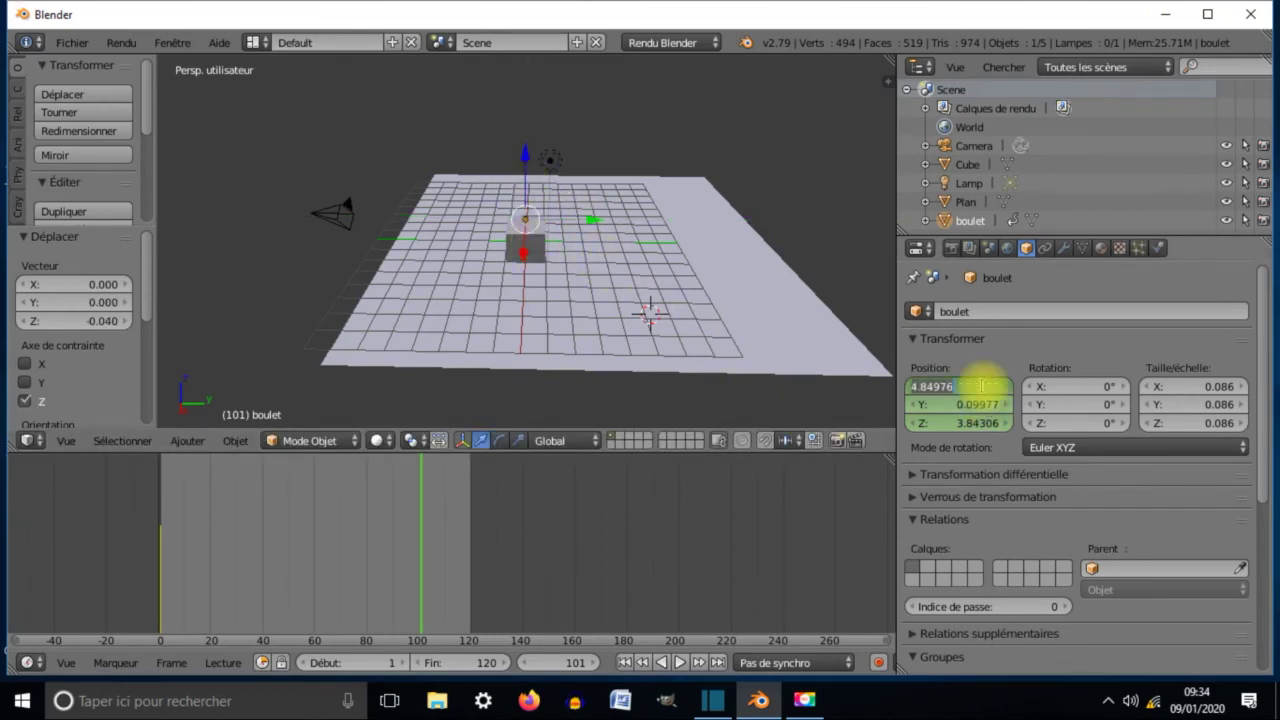
pyautogui.write('0')
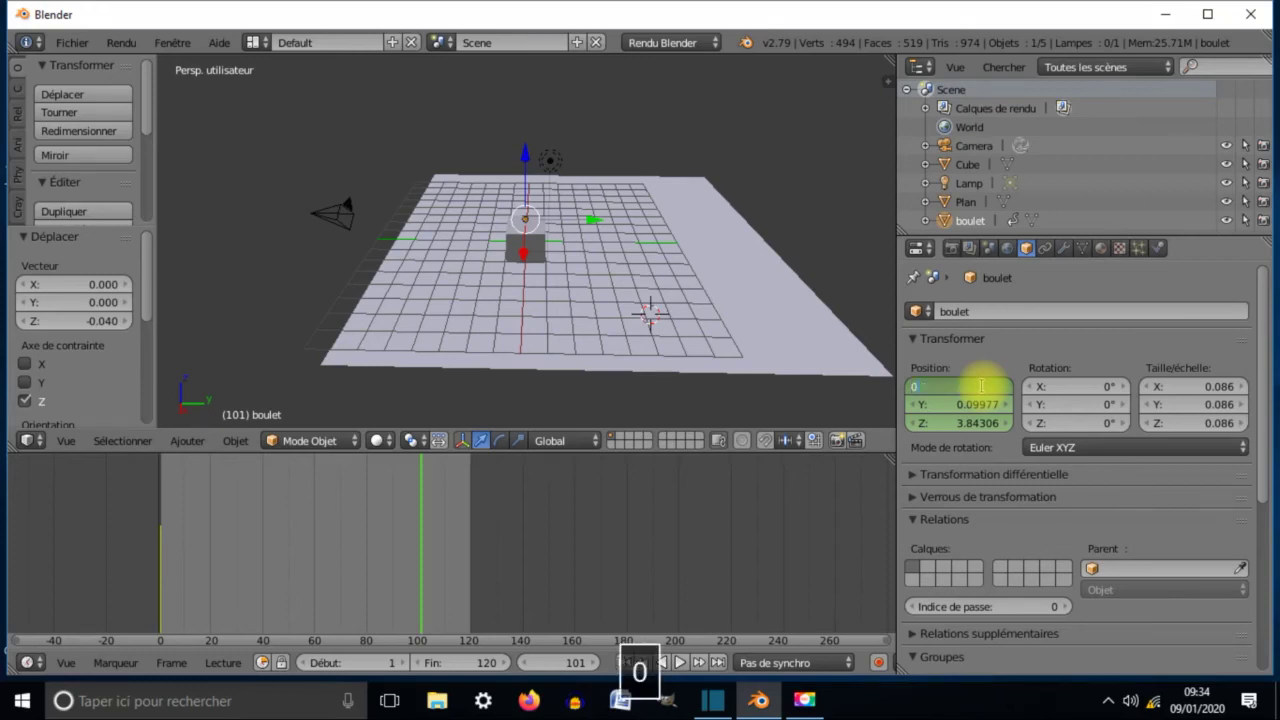
pyautogui.press('Return')
pyautogui.click(978, 403)
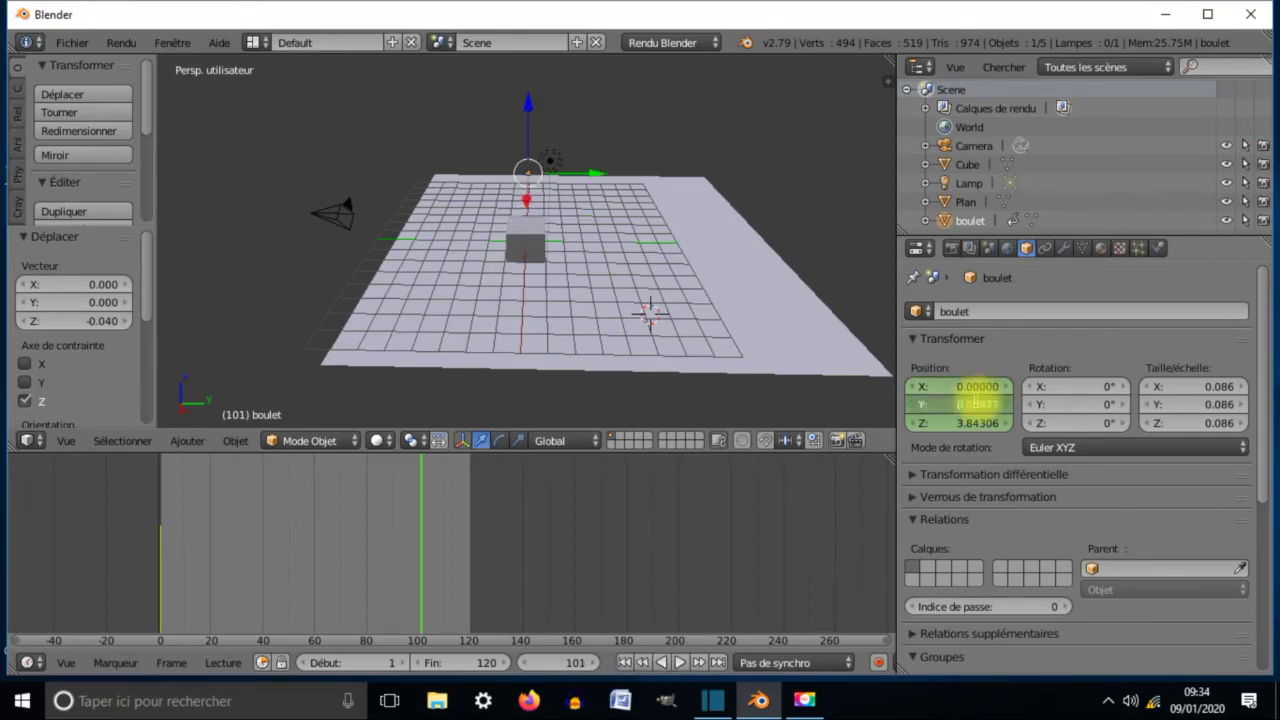
pyautogui.write('0')
pyautogui.press('Return')
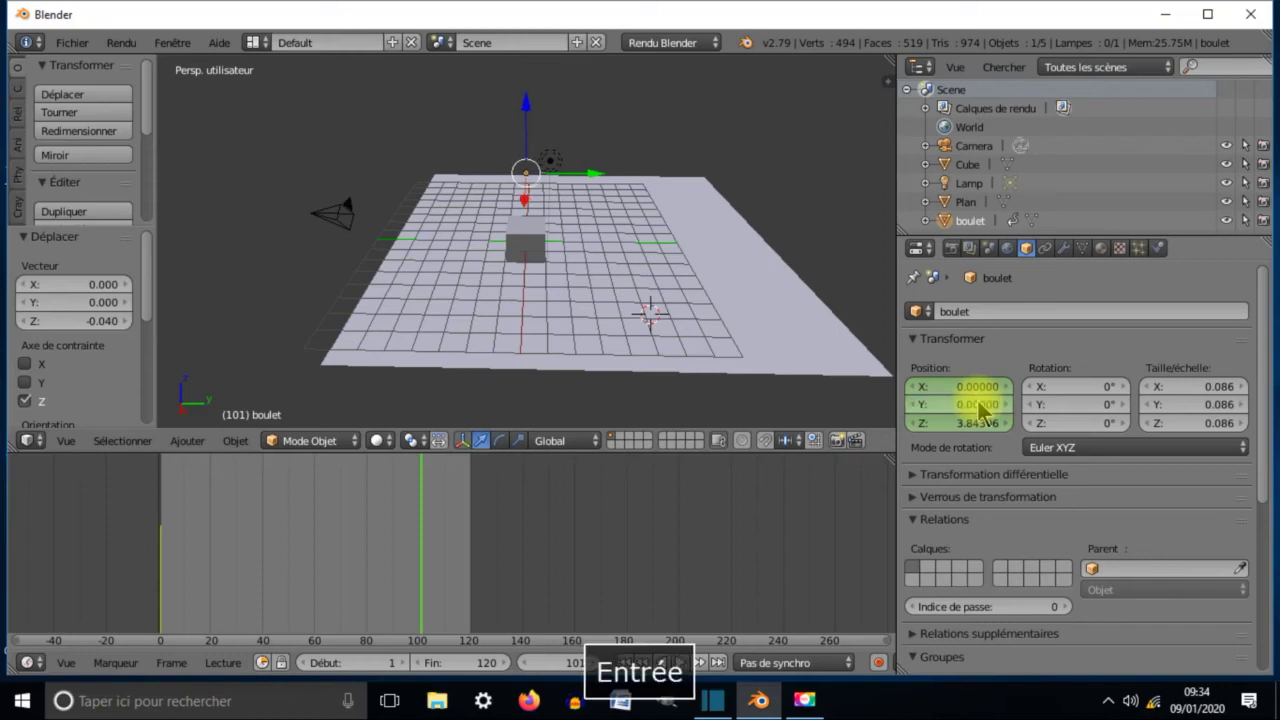
pyautogui.moveTo(985, 430); pyautogui.dragTo(974, 430)
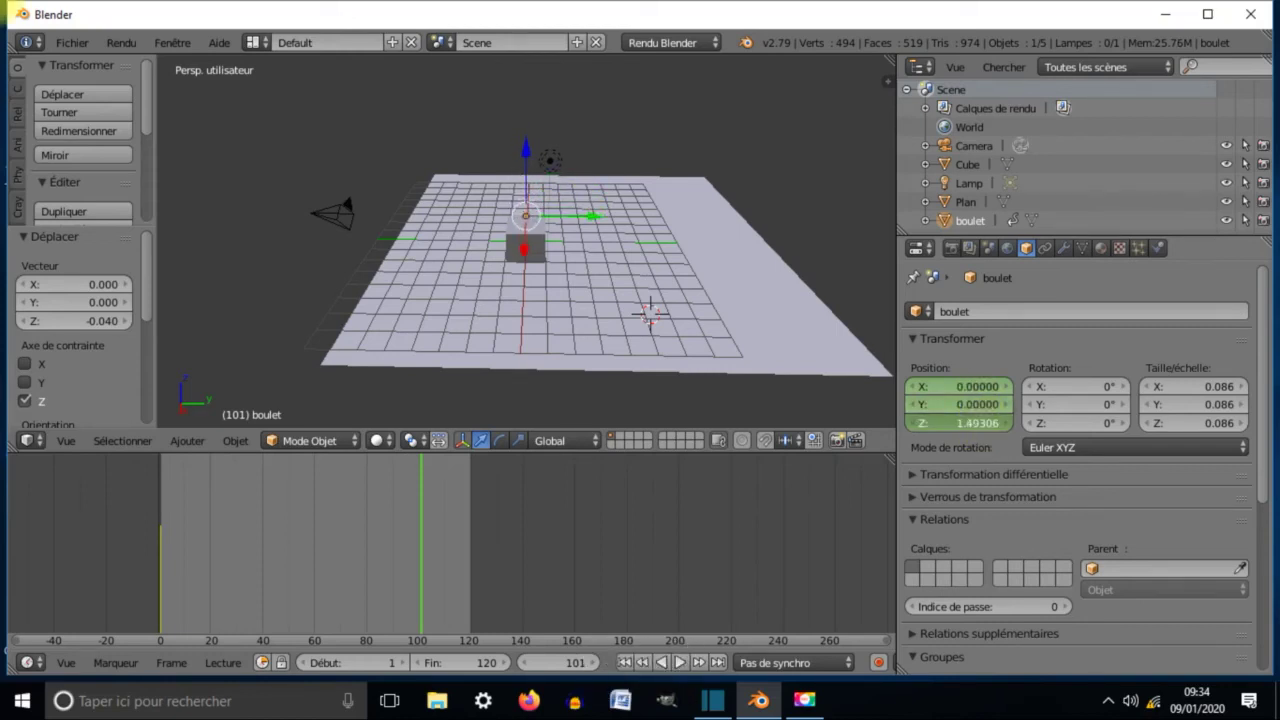
# Lower the boulet to Z 1.06306 on top of the cube and keyframe its position at frame 101.
pyautogui.moveTo(985, 422); pyautogui.dragTo(789, 333)
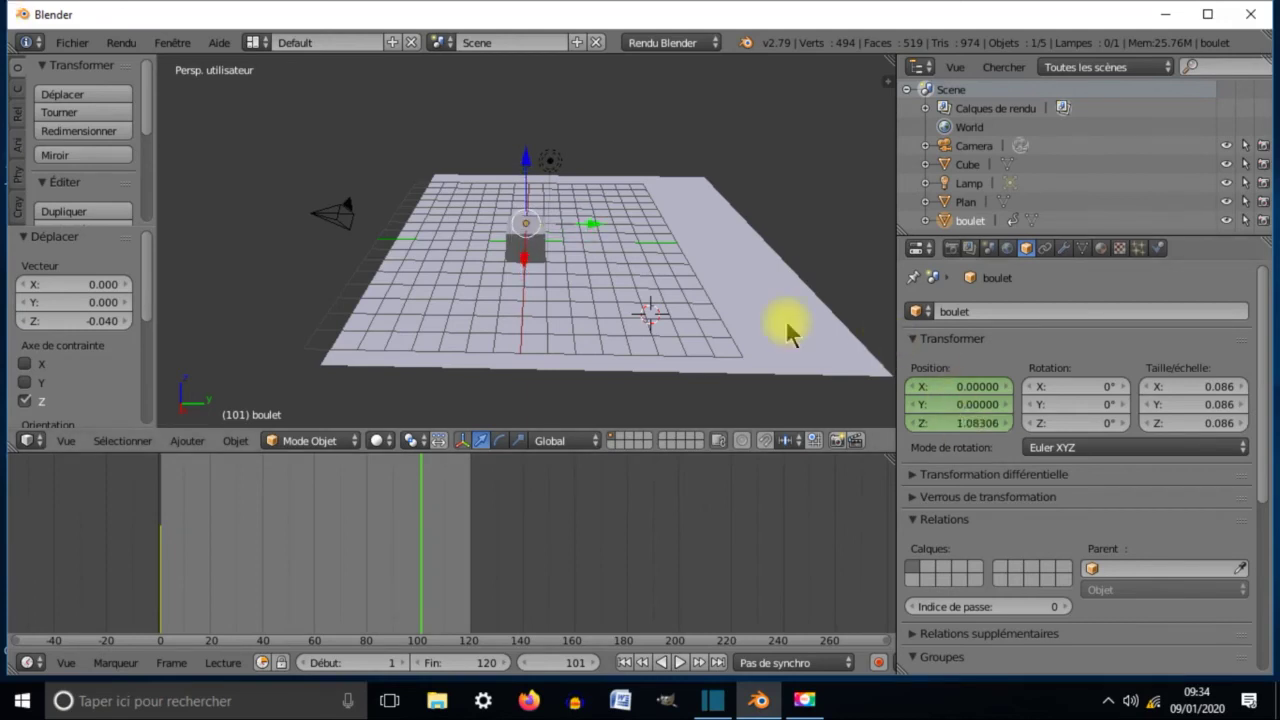
pyautogui.scroll(5, 620, 295)
pyautogui.moveTo(699, 277); pyautogui.dragTo(490, 285)
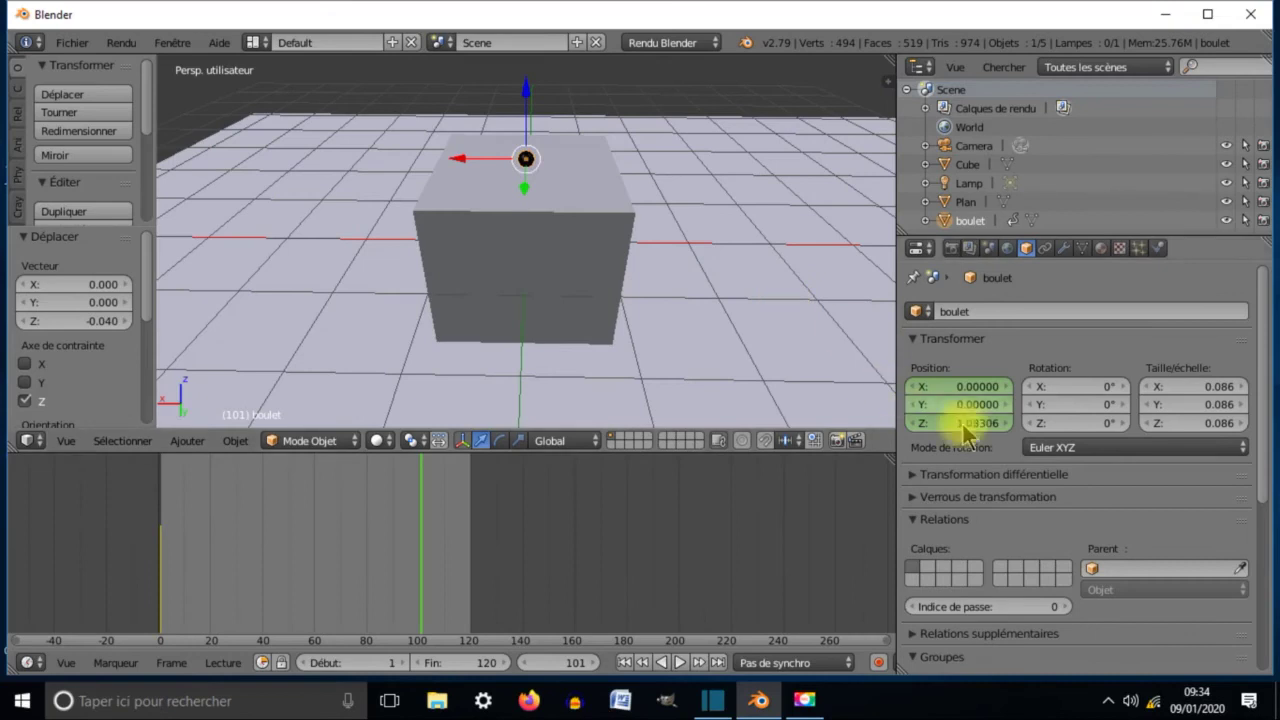
pyautogui.moveTo(963, 425); pyautogui.dragTo(1000, 423)
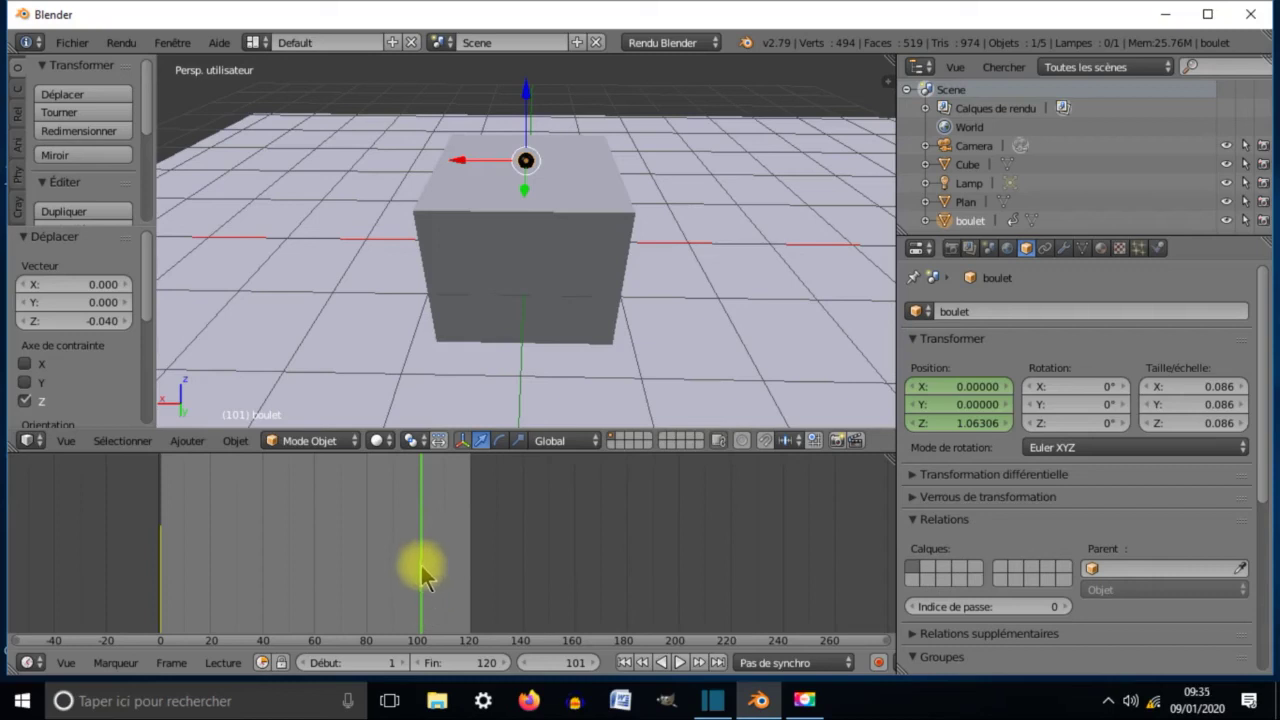
pyautogui.rightClick(975, 392)
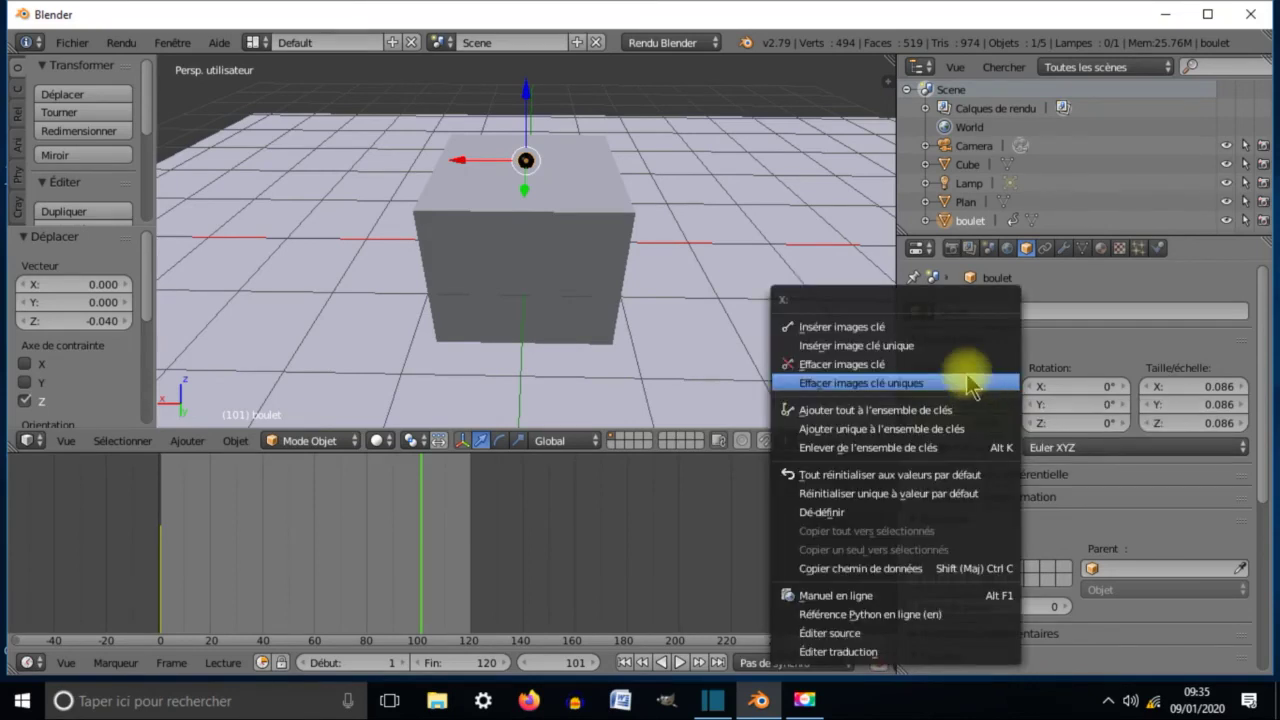
pyautogui.click(943, 323)
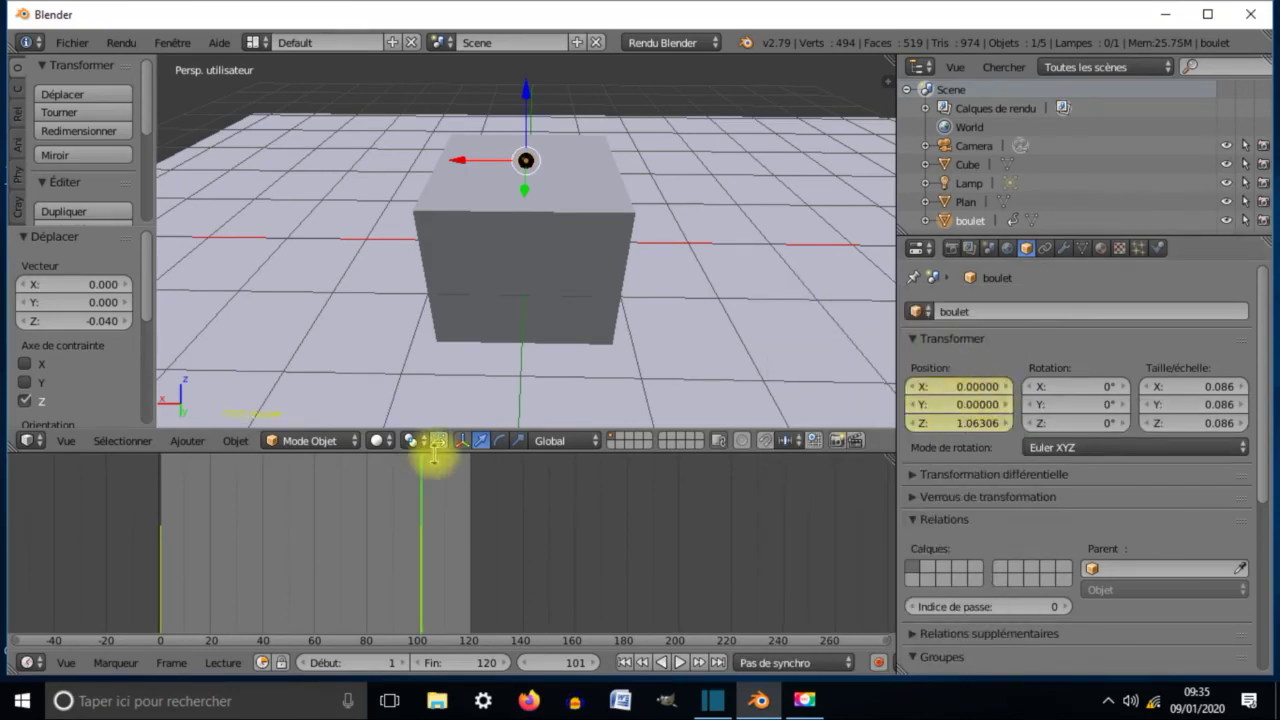
# Play the boulet's animation in the camera view and scrub through it, ending at frame 100.
pyautogui.hotkey('shift', 'Left')
pyautogui.hotkey('alt', 'a')
pyautogui.moveTo(165, 512); pyautogui.dragTo(423, 497)
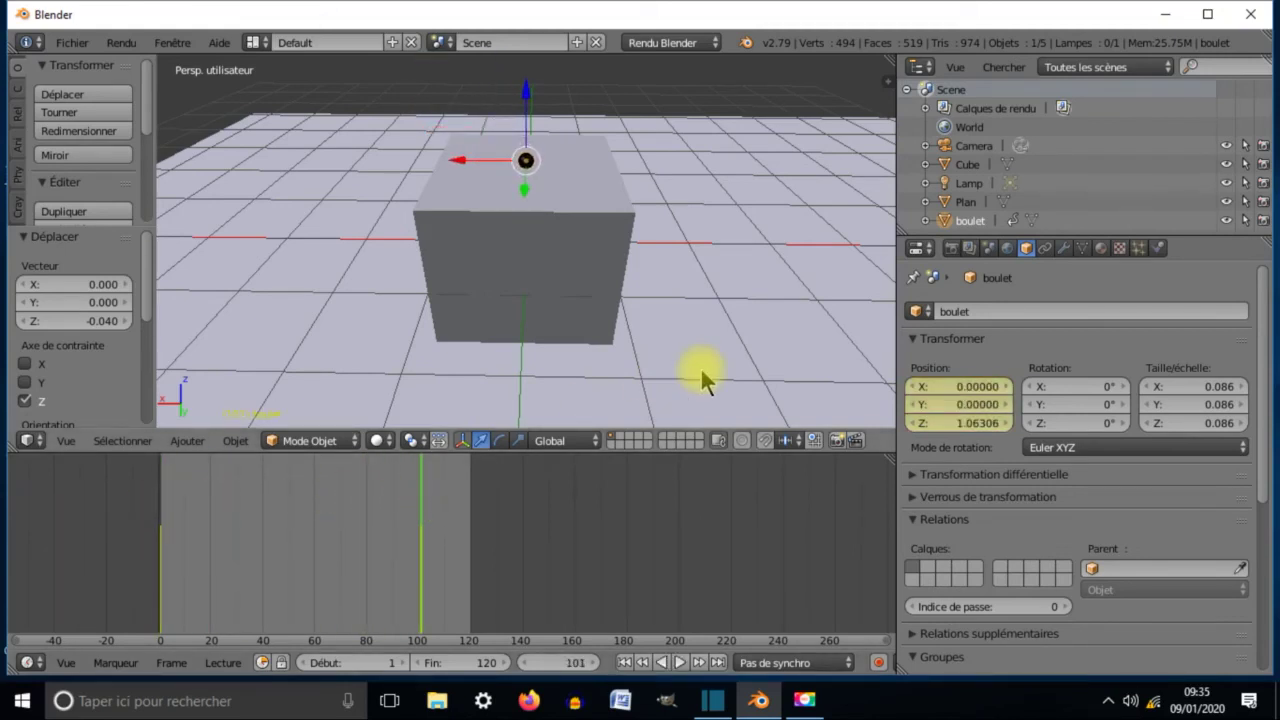
pyautogui.press('KP_0')
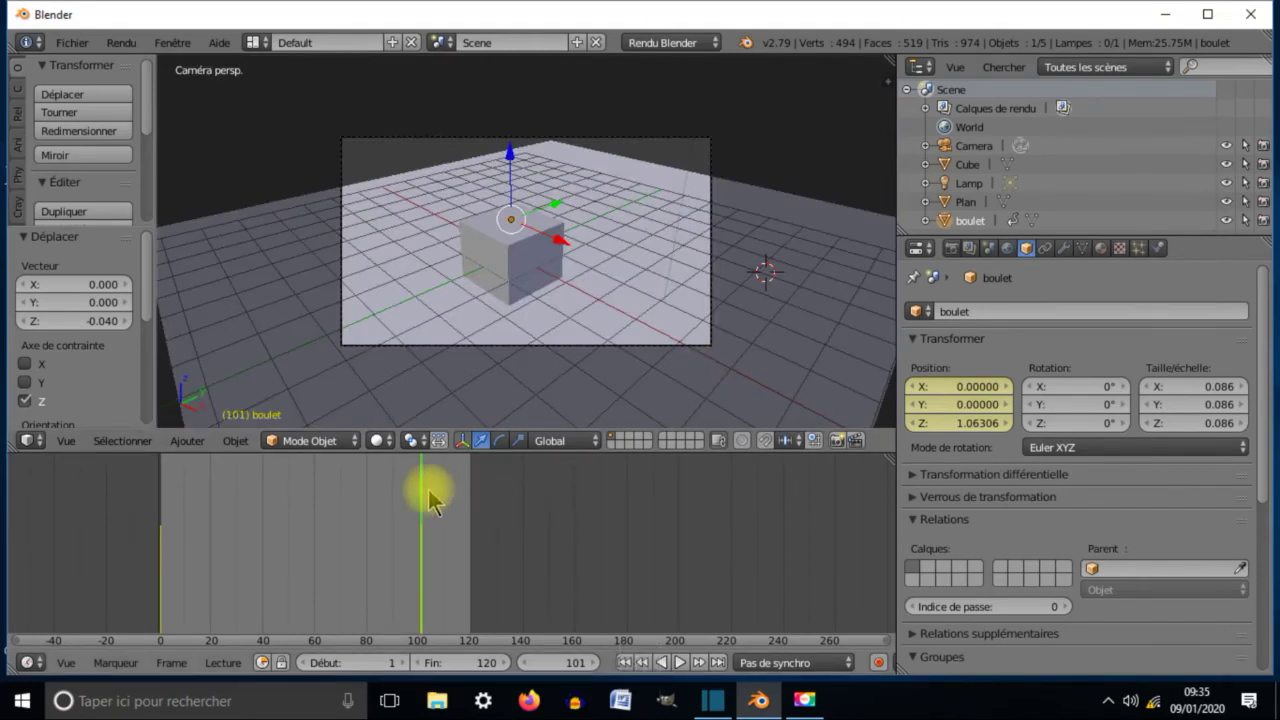
pyautogui.hotkey('alt', 'a')
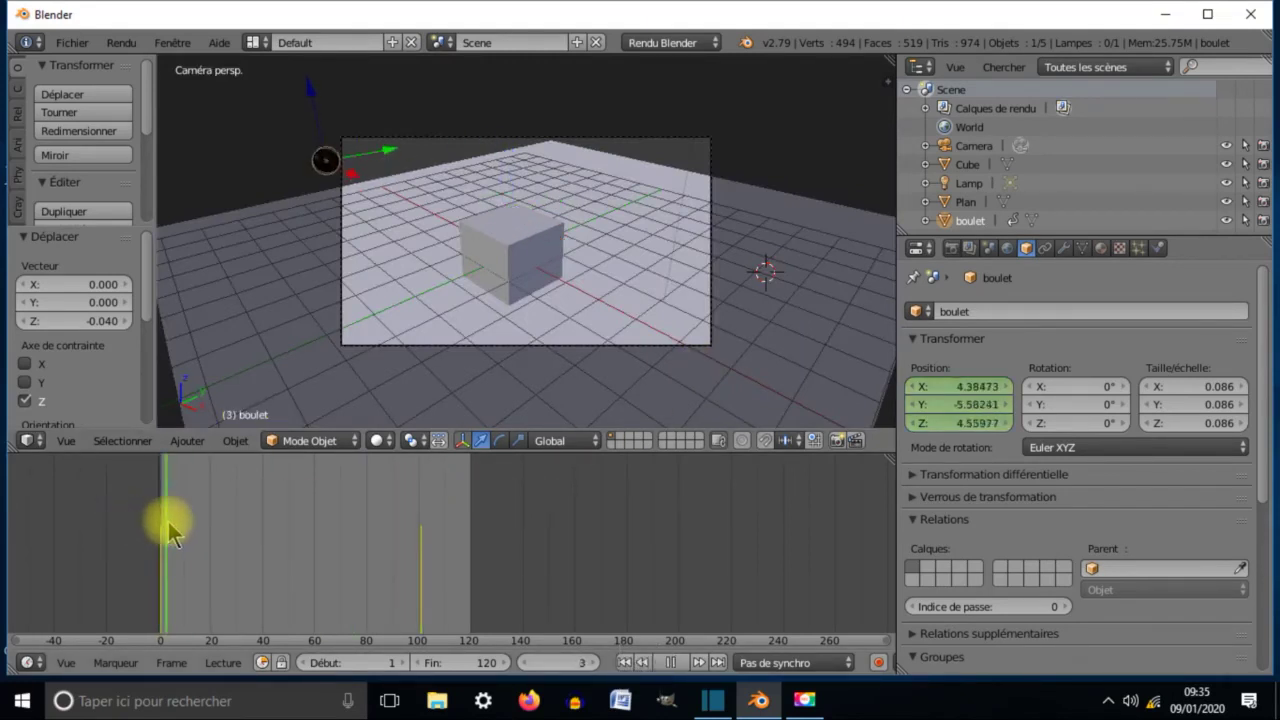
pyautogui.moveTo(248, 530); pyautogui.dragTo(423, 533)
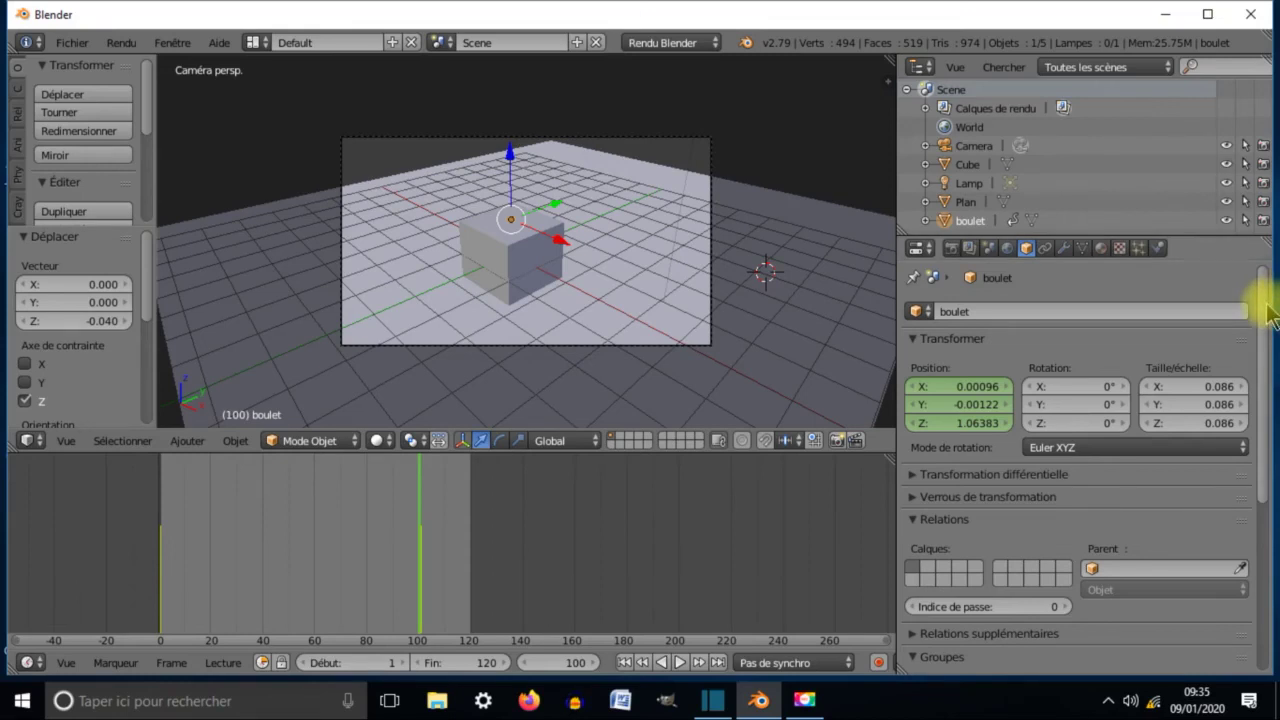
# Set the render output path to a file named "boulet 3D" in the desktop's ESC Clip folder.
pyautogui.click(951, 248)
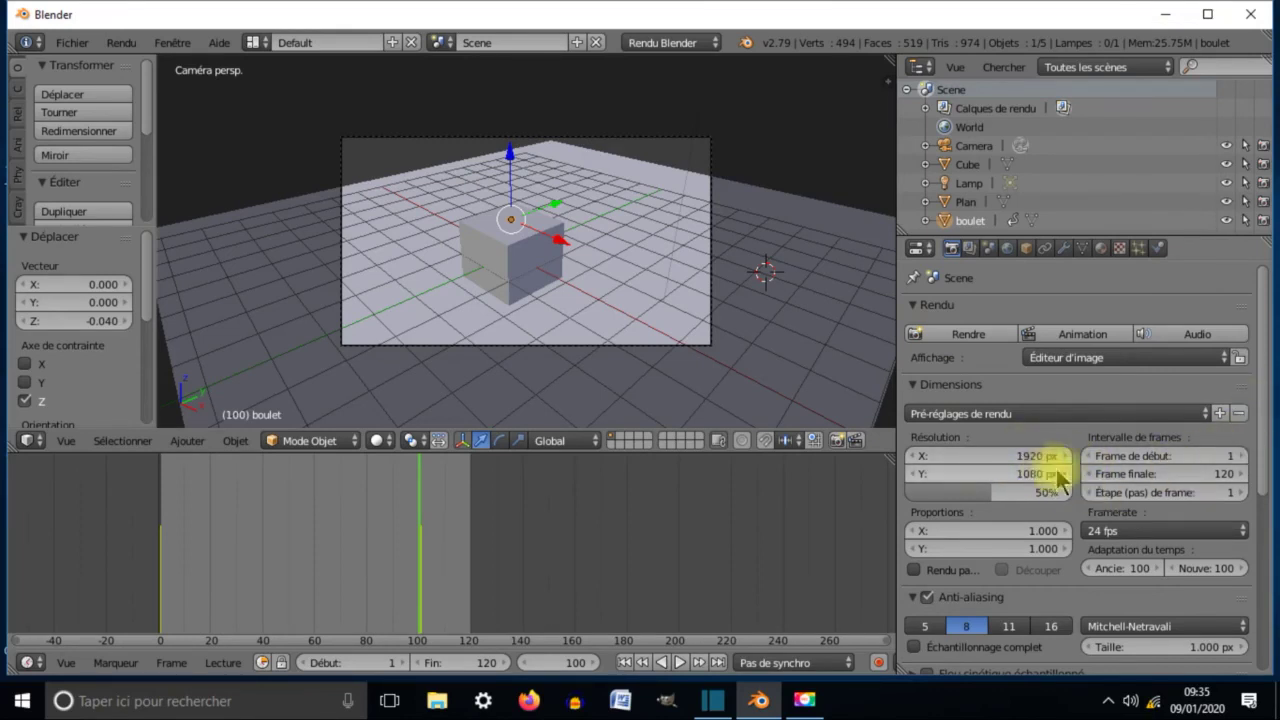
pyautogui.scroll(-2, 1264, 415)
pyautogui.scroll(-6, 1257, 509)
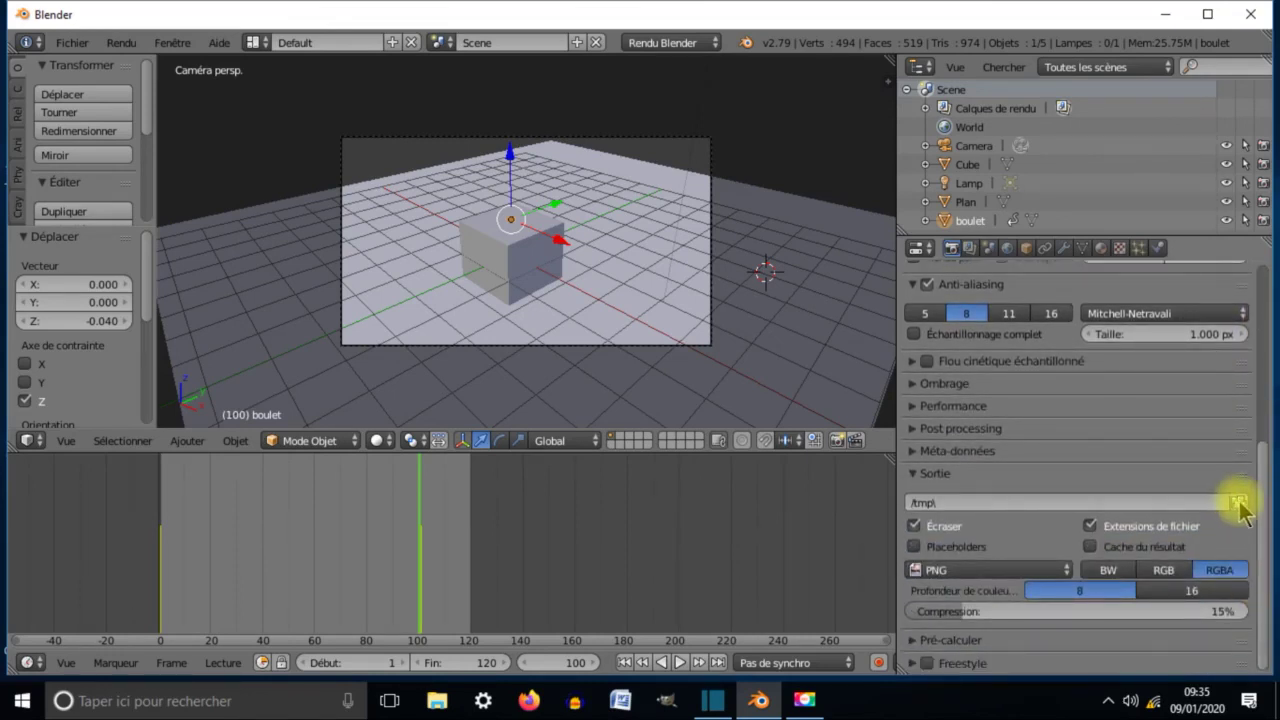
pyautogui.click(1239, 503)
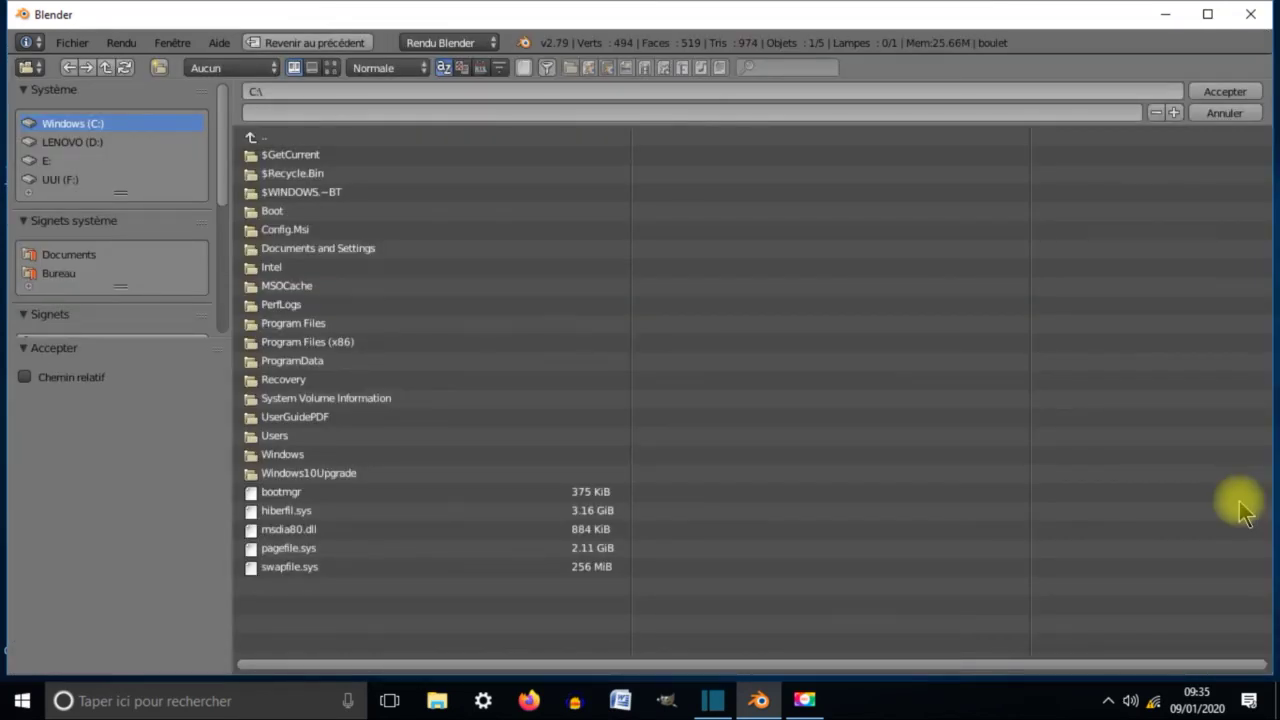
pyautogui.click(40, 275)
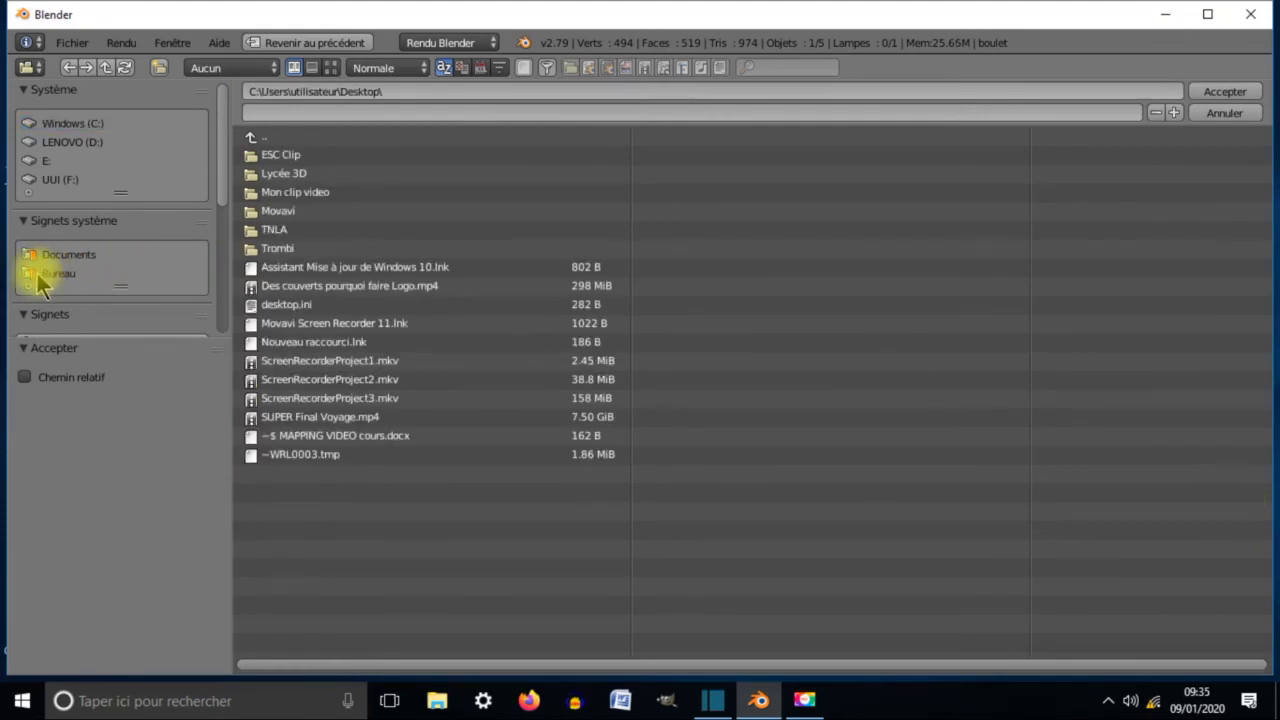
pyautogui.click(280, 158)
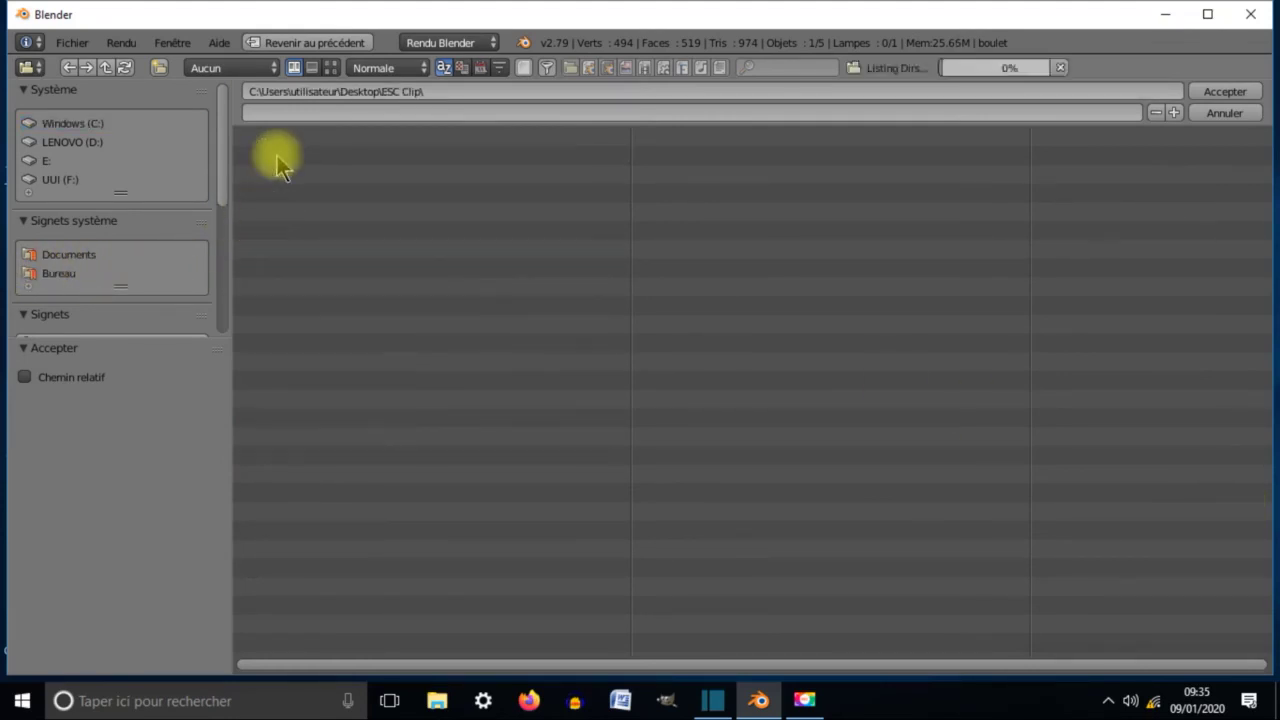
pyautogui.click(302, 110)
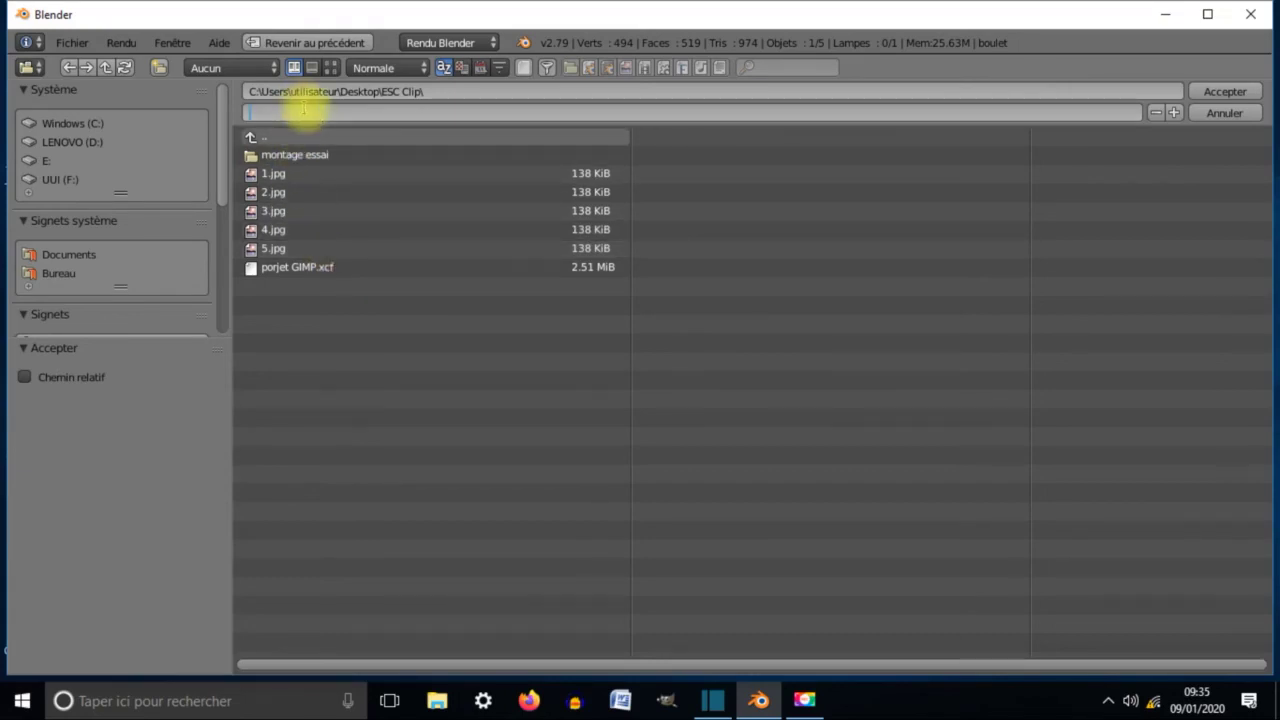
pyautogui.write('b')
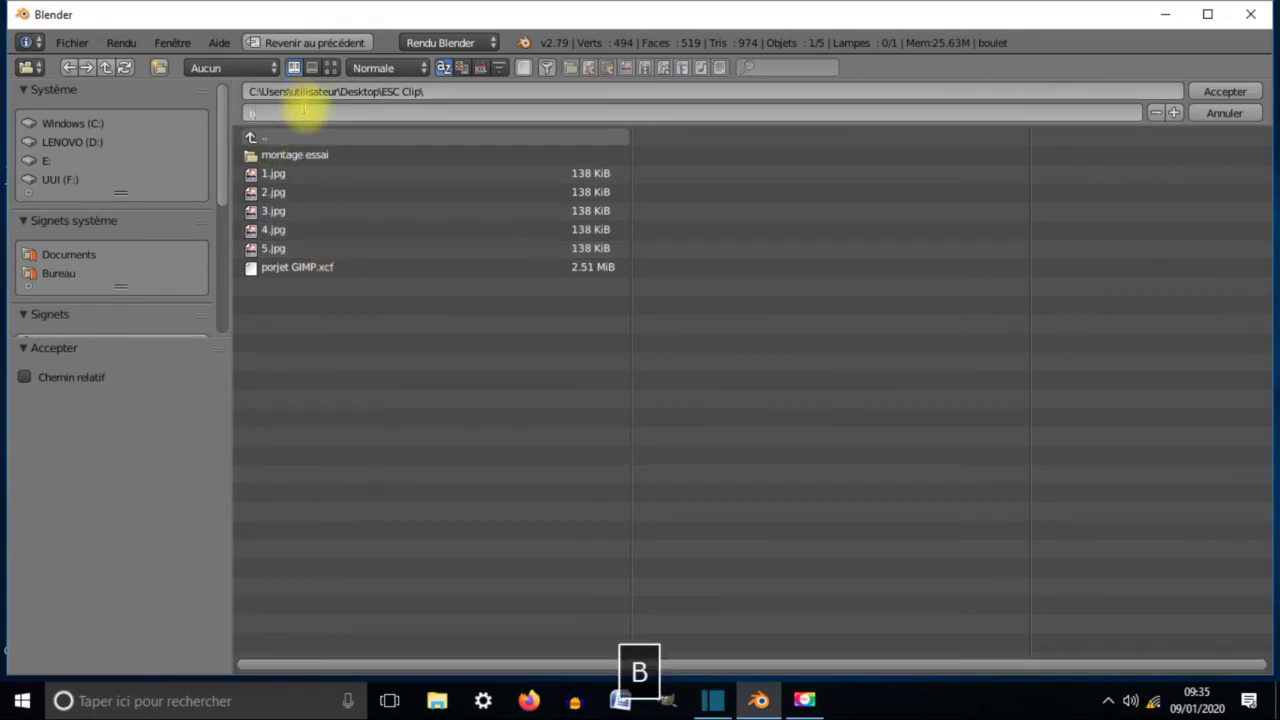
pyautogui.write('oulet 3D')
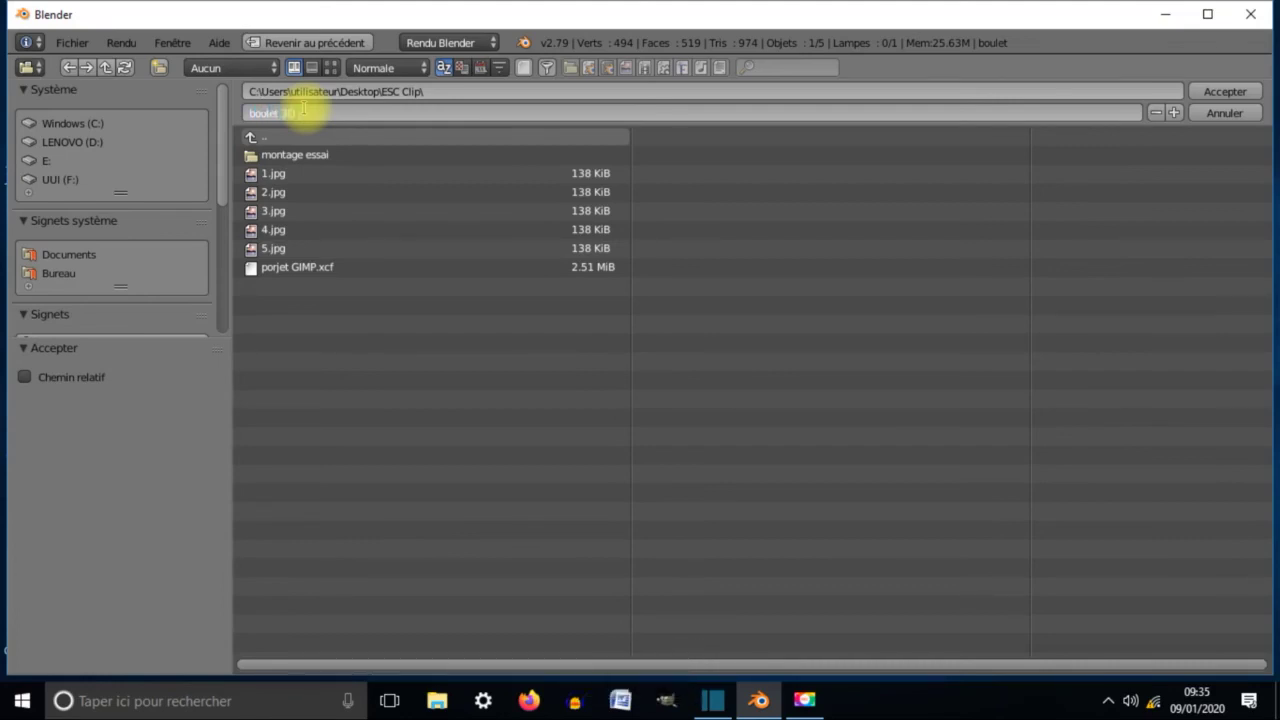
pyautogui.click(1226, 92)
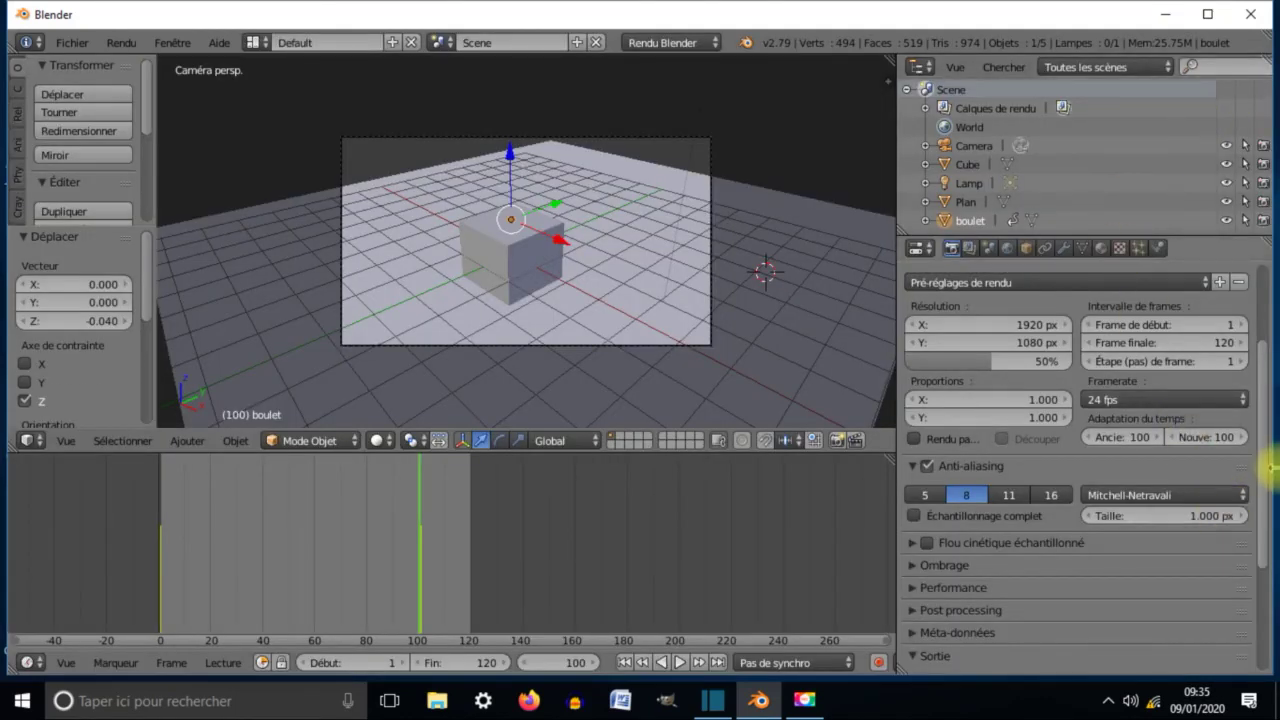
# Set the output file format to FFmpeg video (Vidéo FFmpeg) and render the full animation.
pyautogui.scroll(-5, 1263, 490)
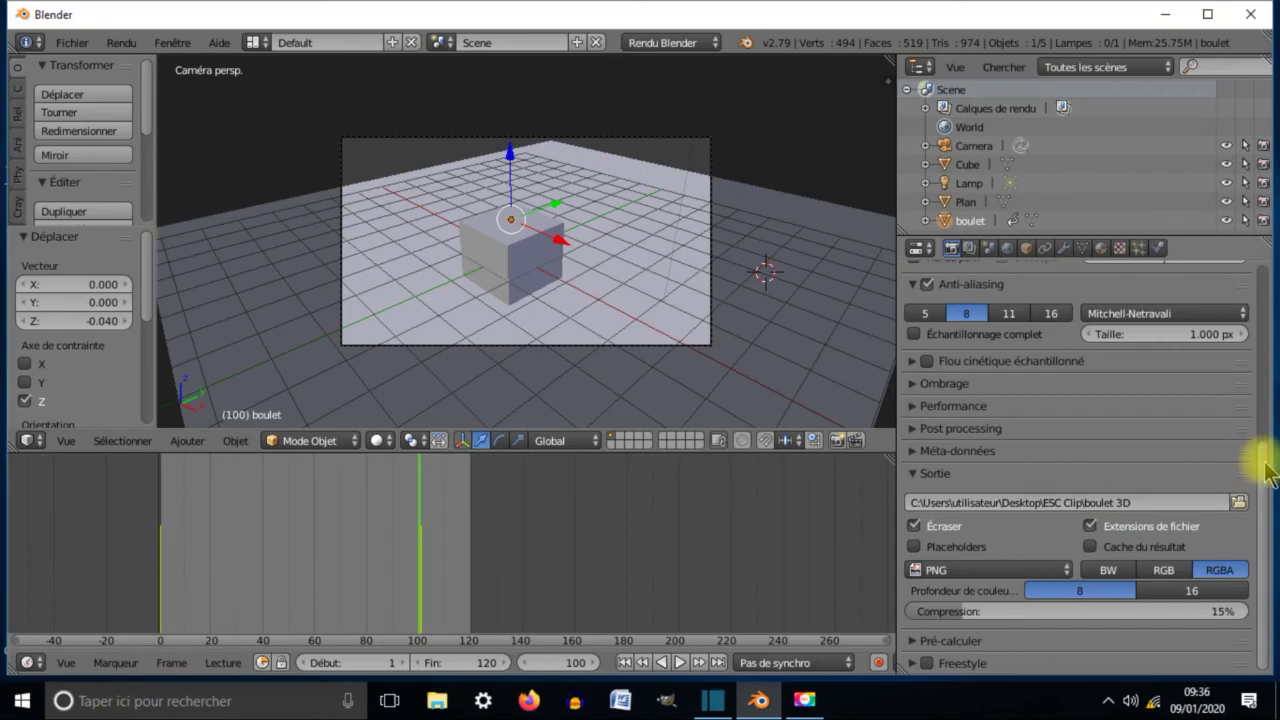
pyautogui.click(989, 574)
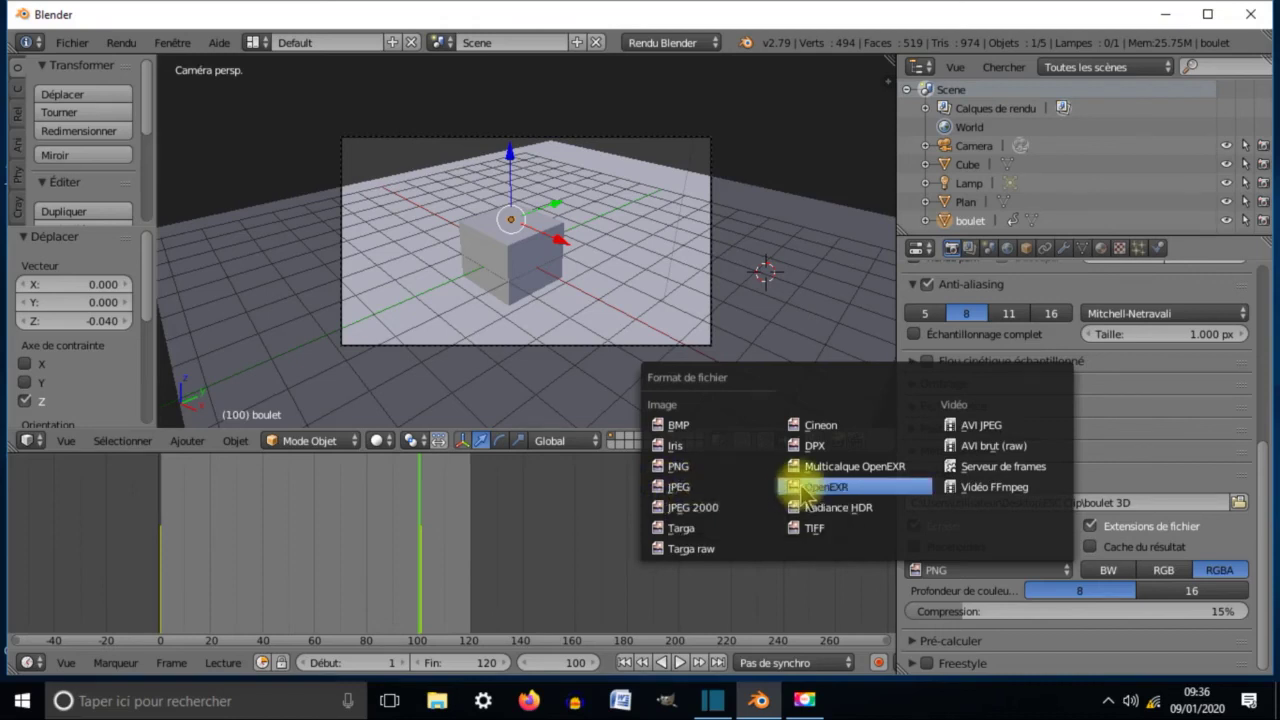
pyautogui.click(990, 488)
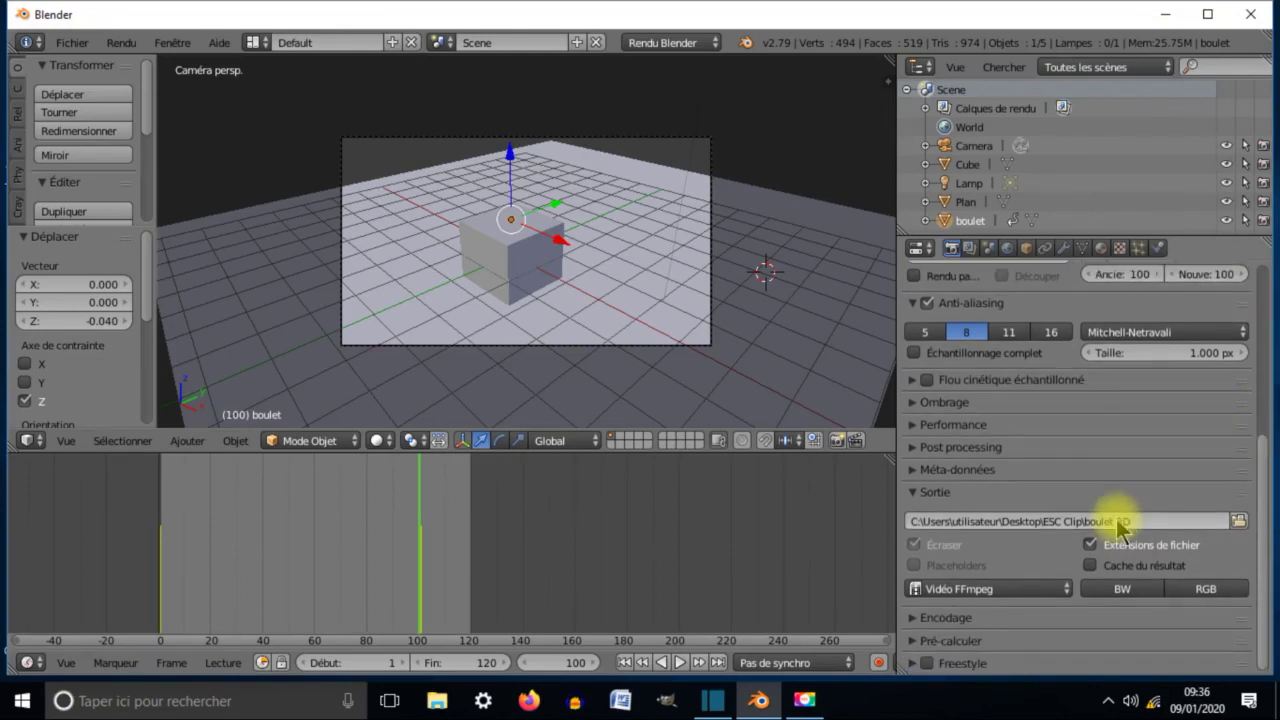
pyautogui.moveTo(1265, 525); pyautogui.dragTo(1249, 320)
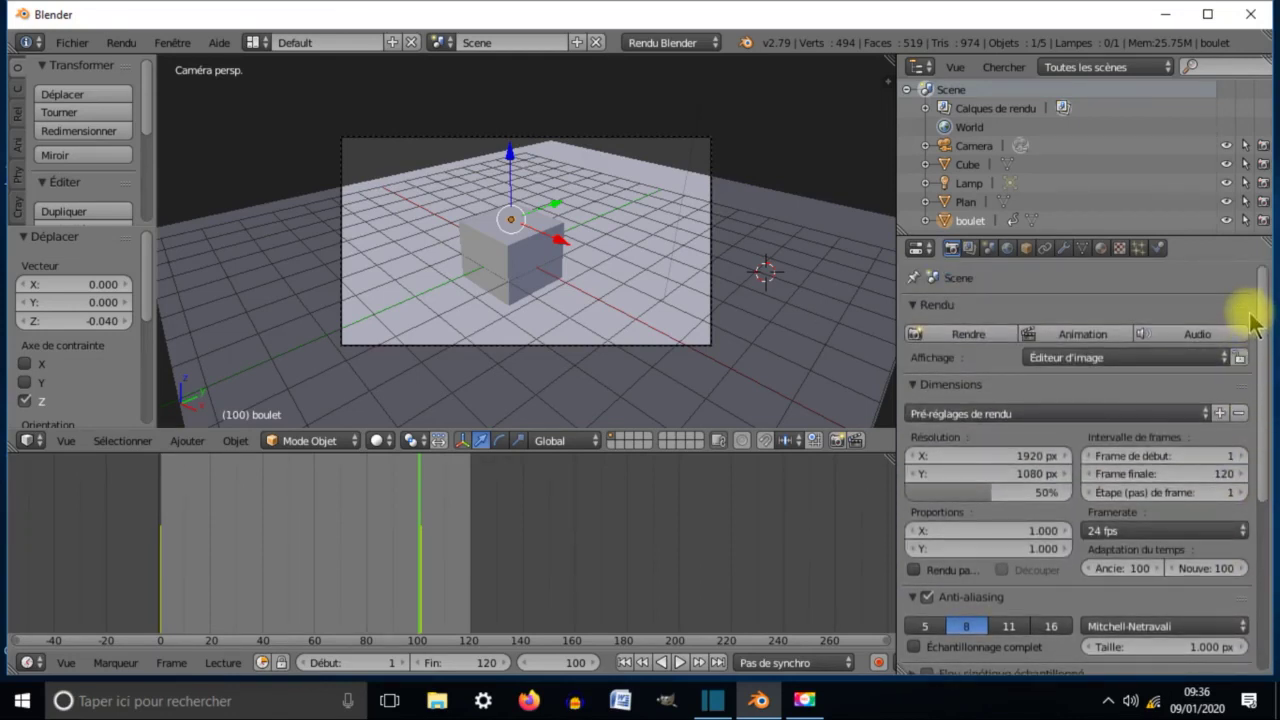
pyautogui.click(1082, 336)
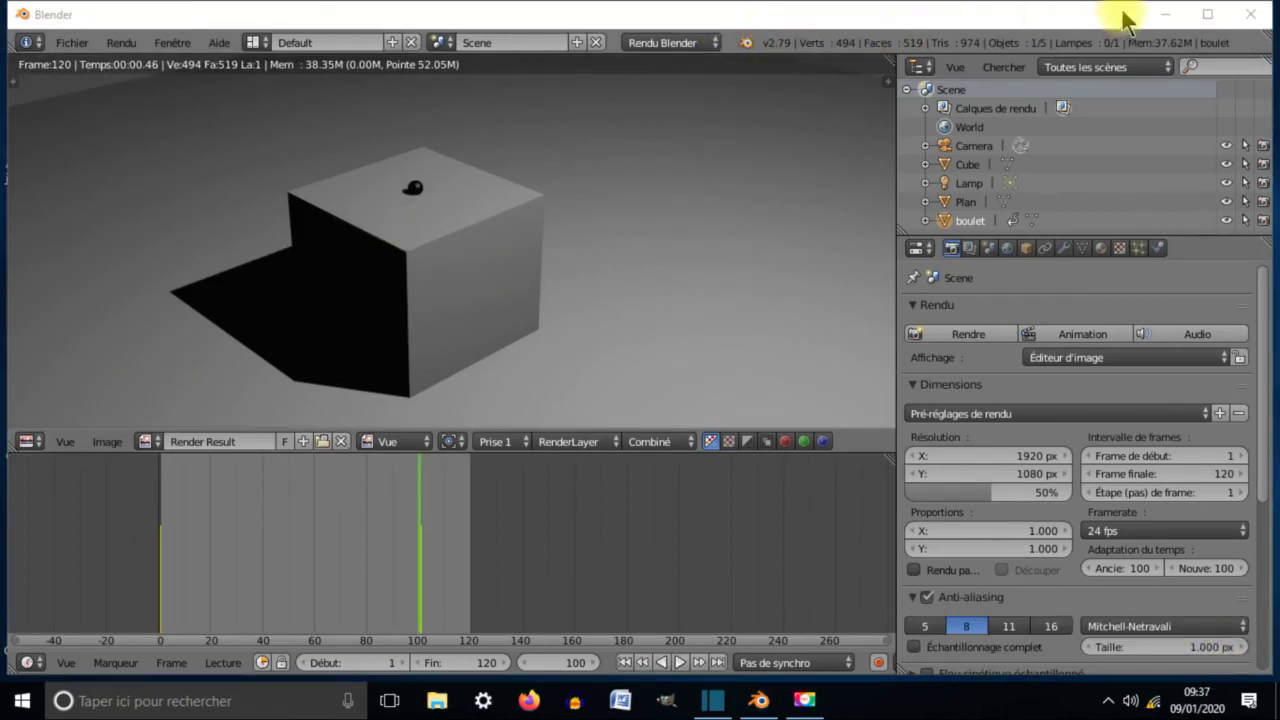
# Save the project as "projet blender 3D.blend" in the desktop's ESC Clip folder.
pyautogui.click(74, 43)
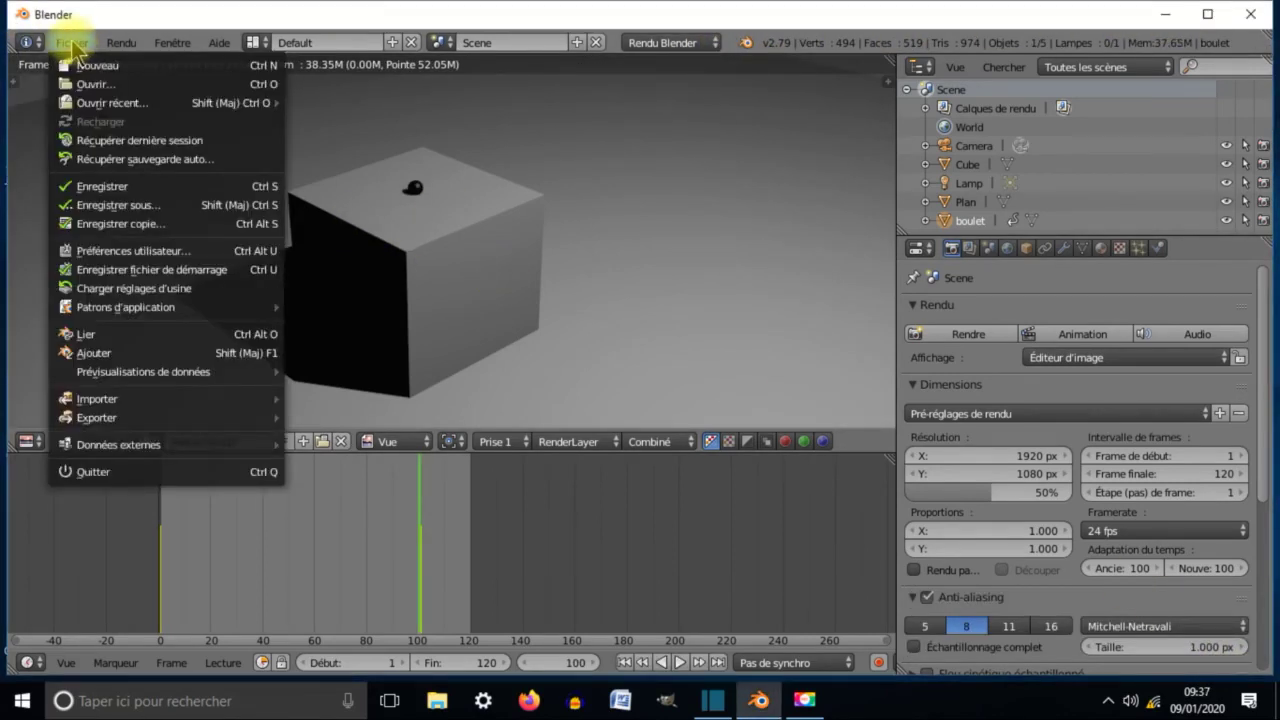
pyautogui.click(120, 186)
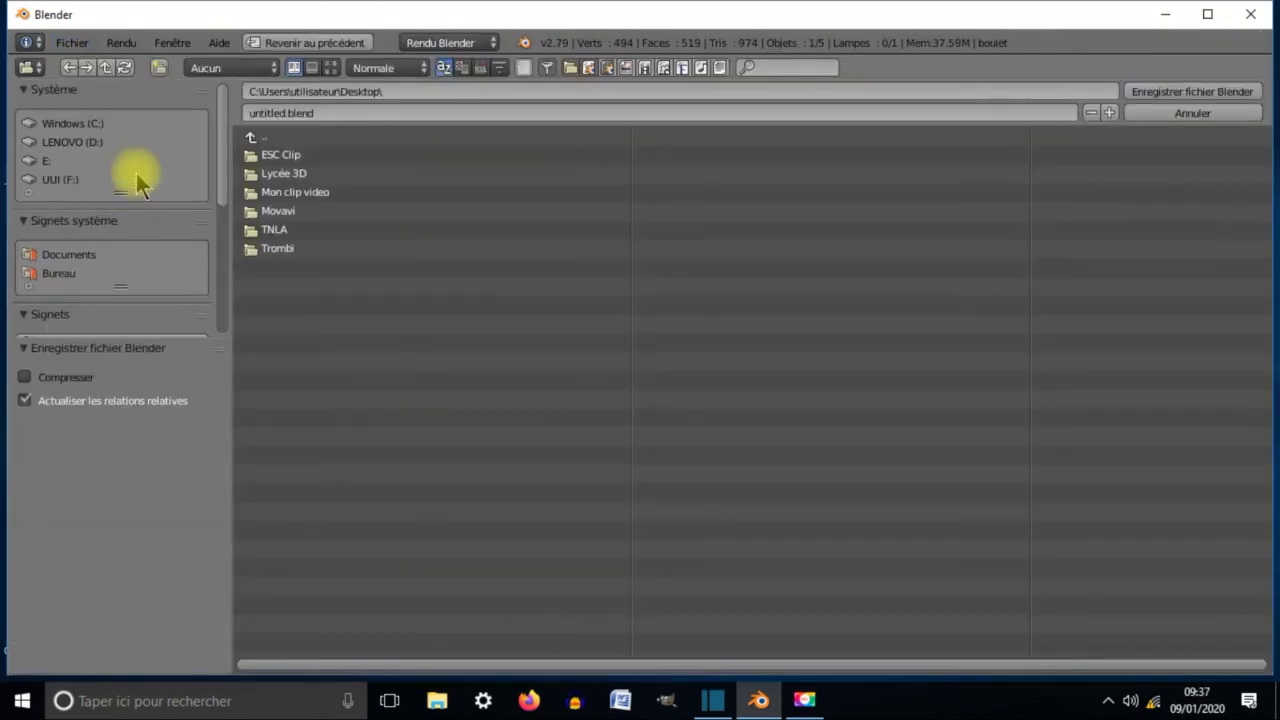
pyautogui.click(285, 154)
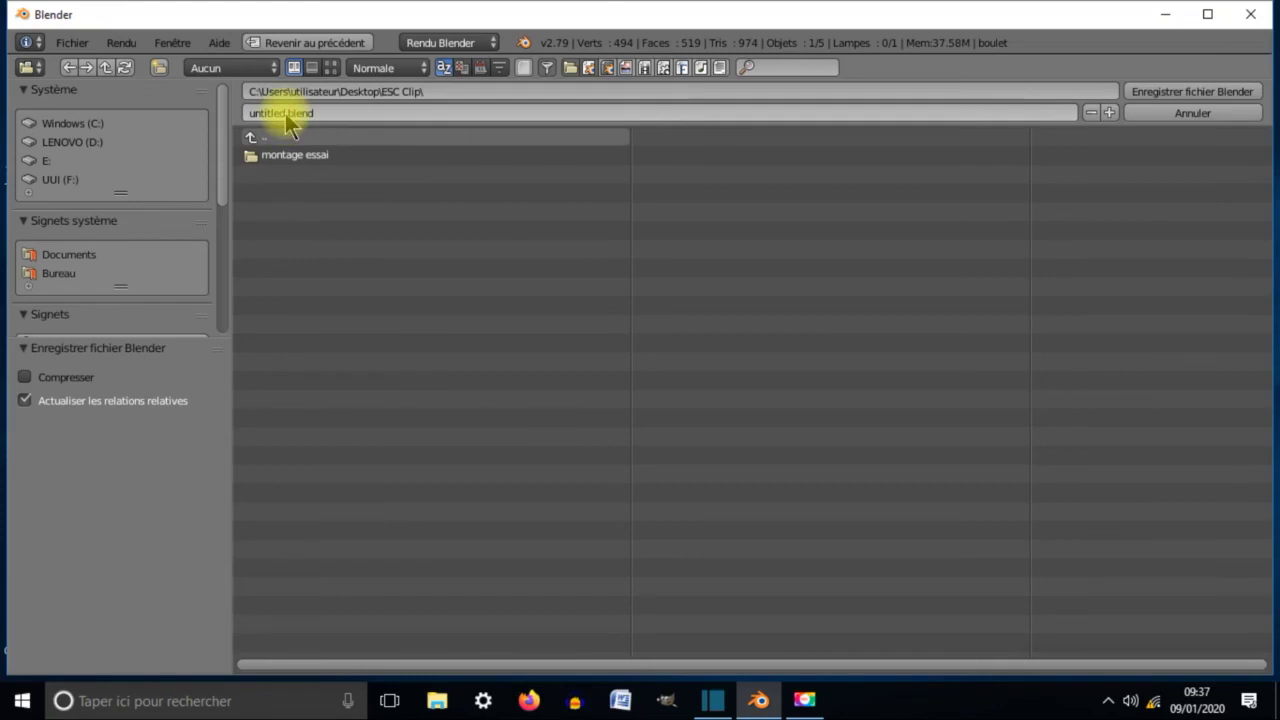
pyautogui.click(286, 116)
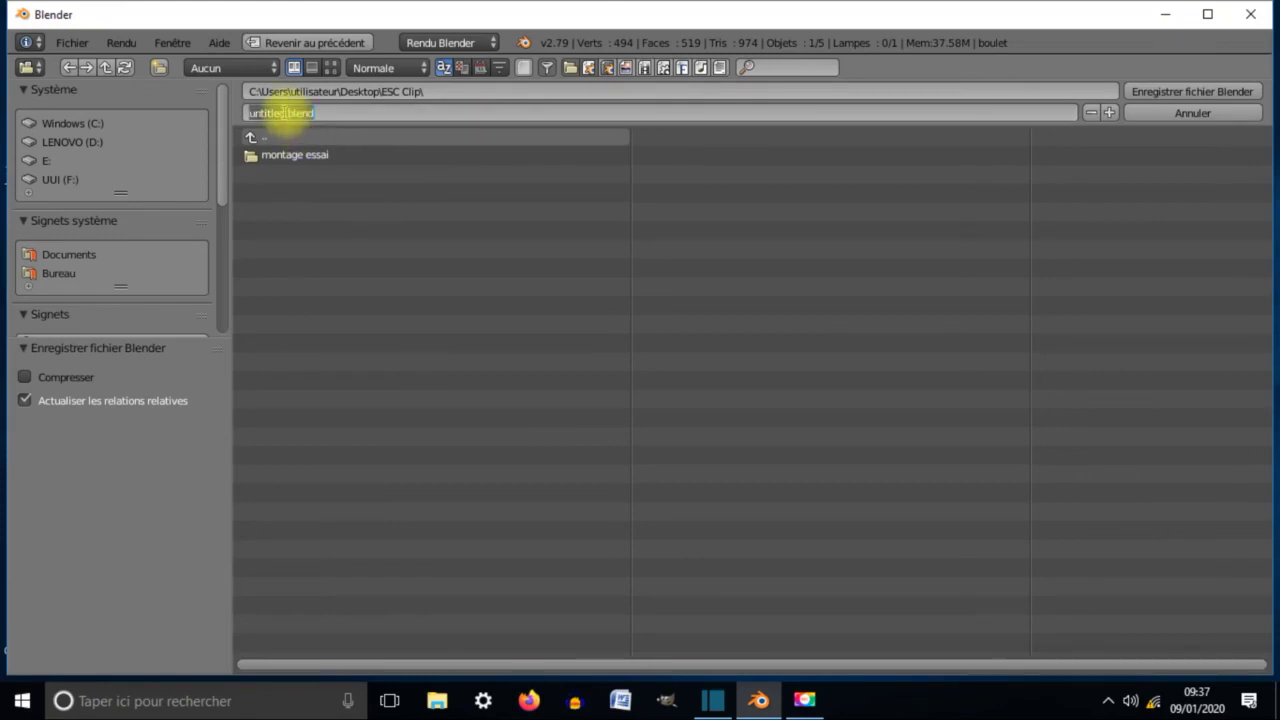
pyautogui.moveTo(285, 113); pyautogui.dragTo(228, 111)
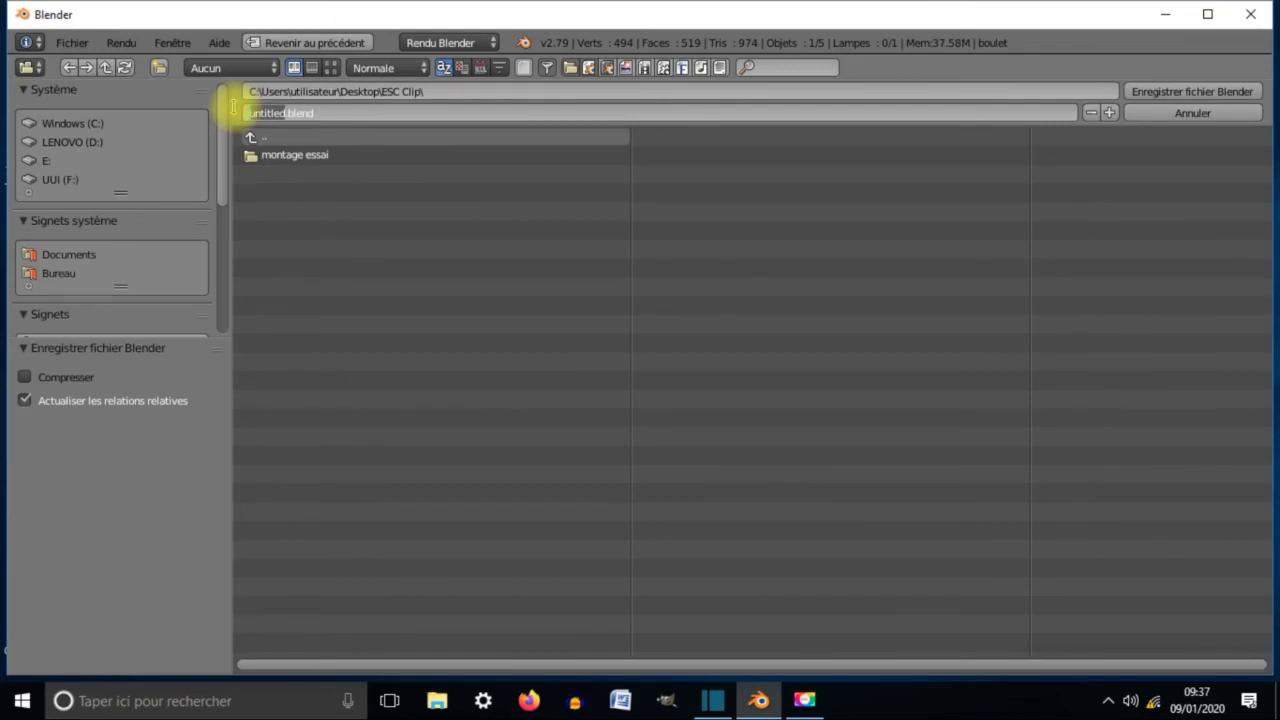
pyautogui.write('projet b')
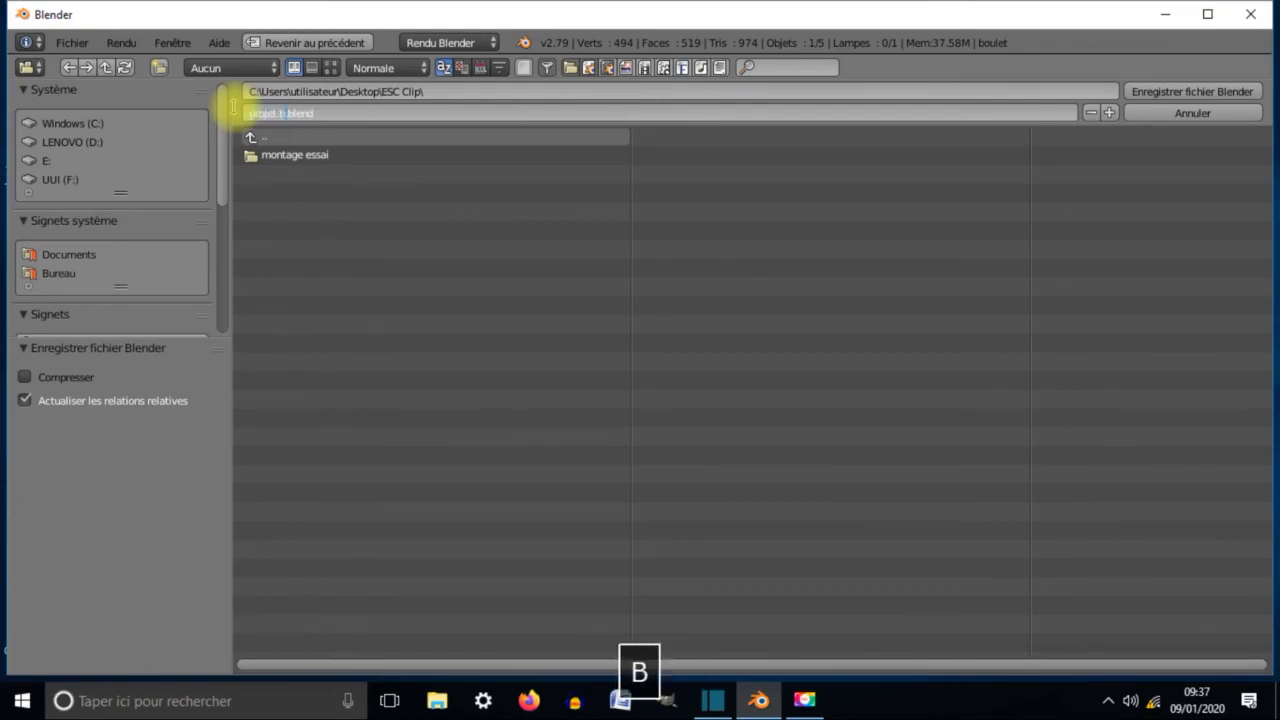
pyautogui.write('lender 30')
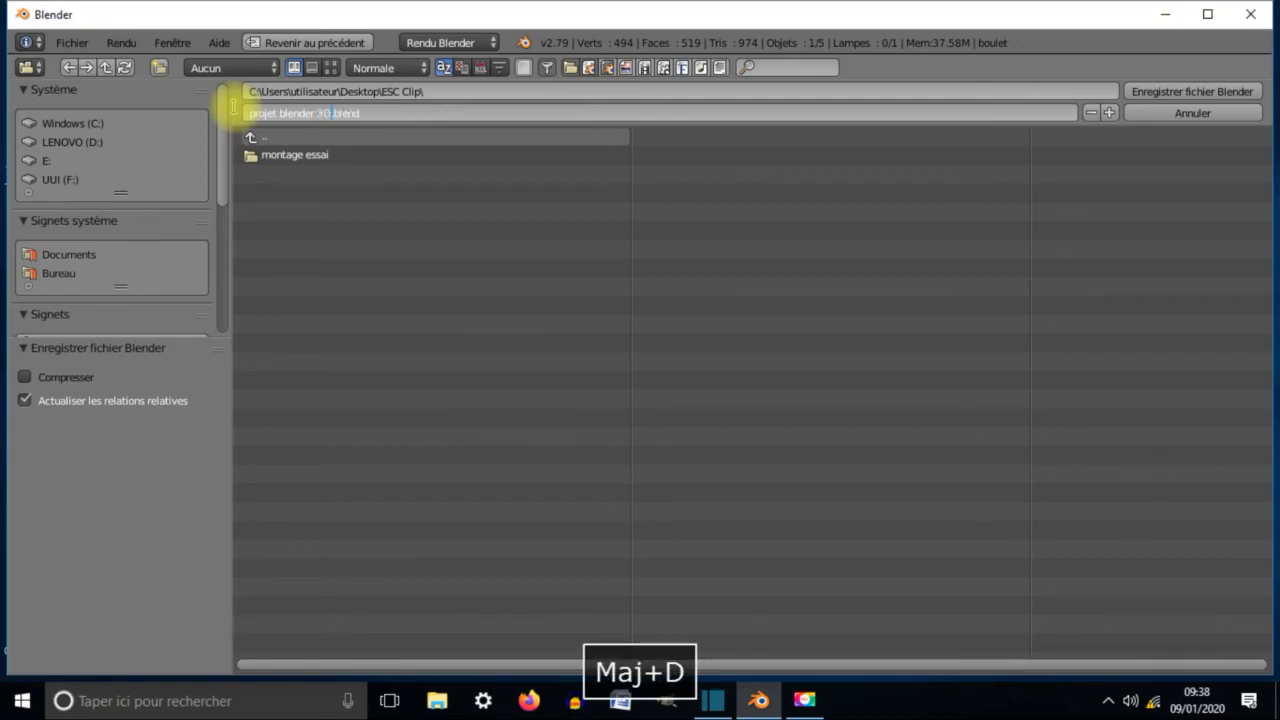
pyautogui.click(1184, 90)
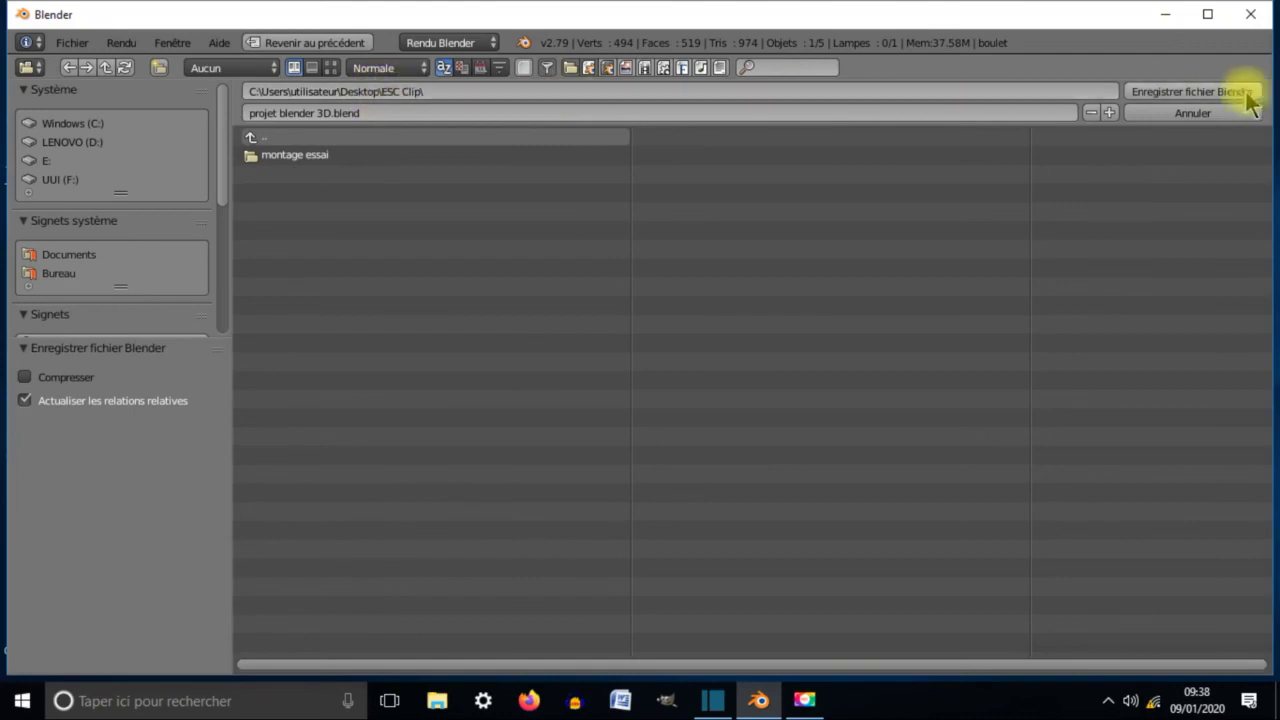
pyautogui.click(1187, 92)
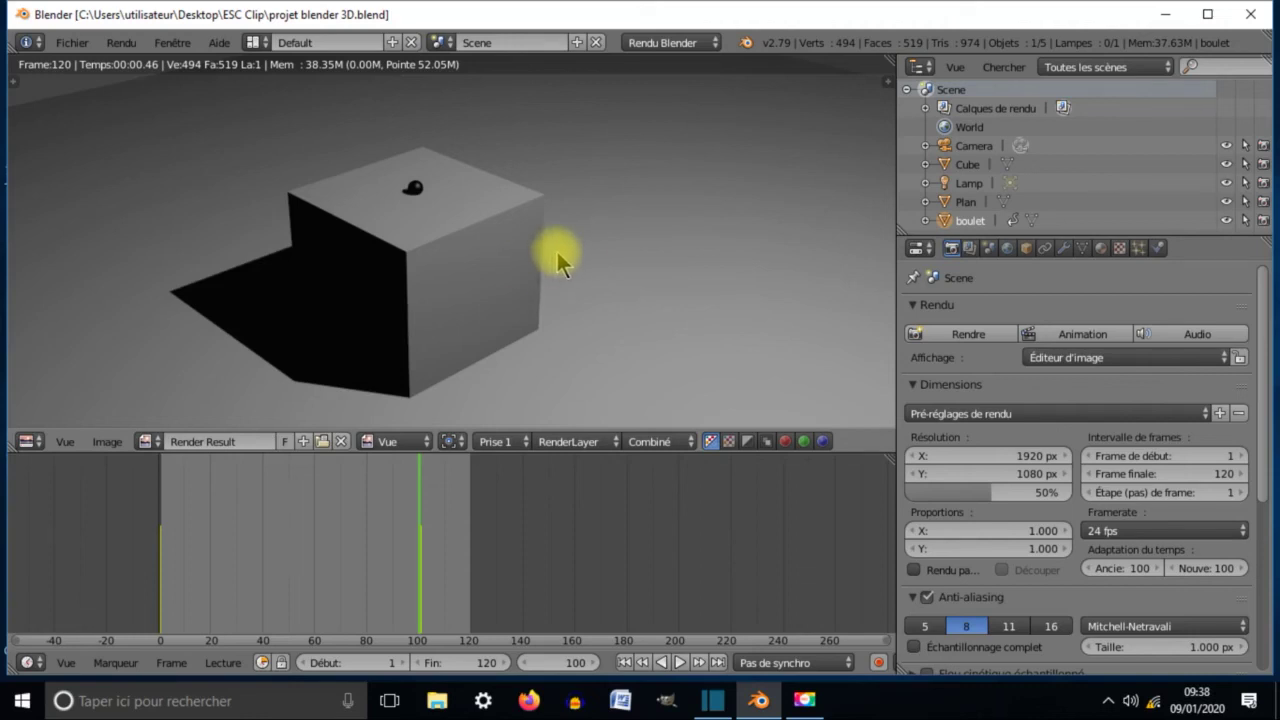
# Return from the render result to the camera view, then render a still image of frame 100.
pyautogui.press('KP_0')
pyautogui.press('F11')
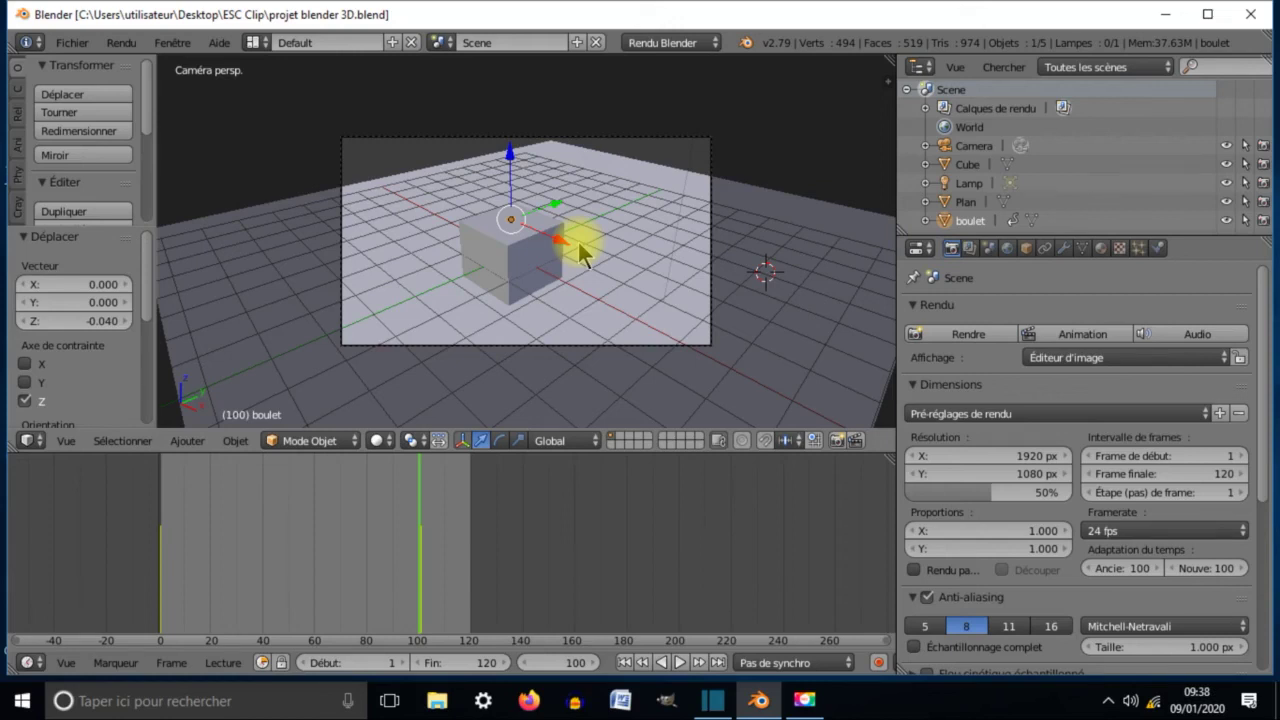
pyautogui.press('F12')
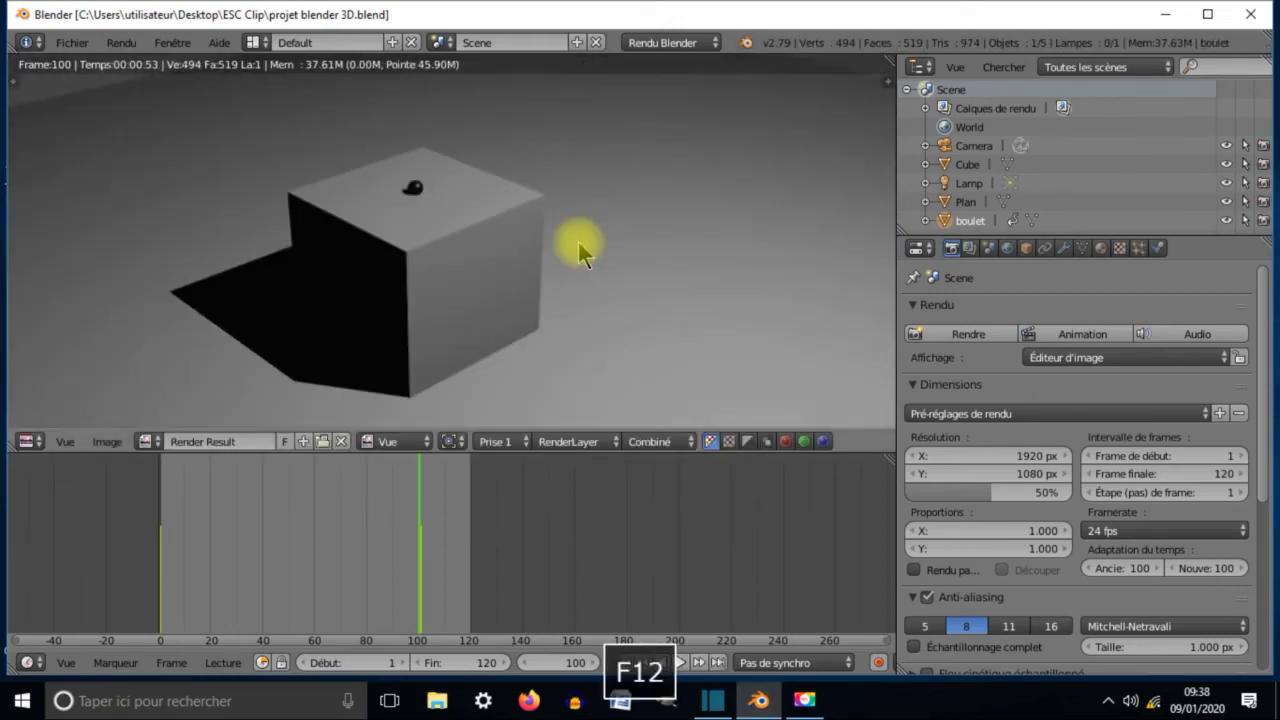
pyautogui.scroll(-4, 466, 257)
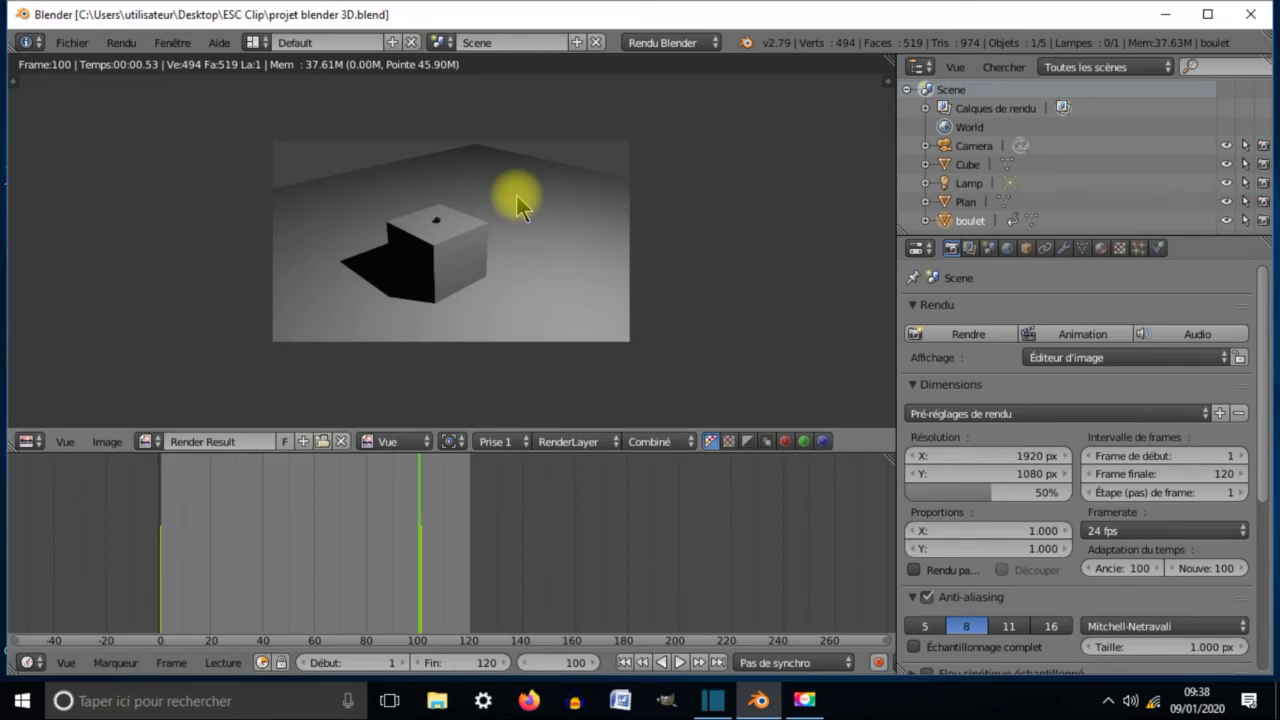
# Leave Blender's render result, switch to Shotcut and open boulet 3D0001-0120.mkv from the desktop's ESC Clip folder.
pyautogui.press('F11')
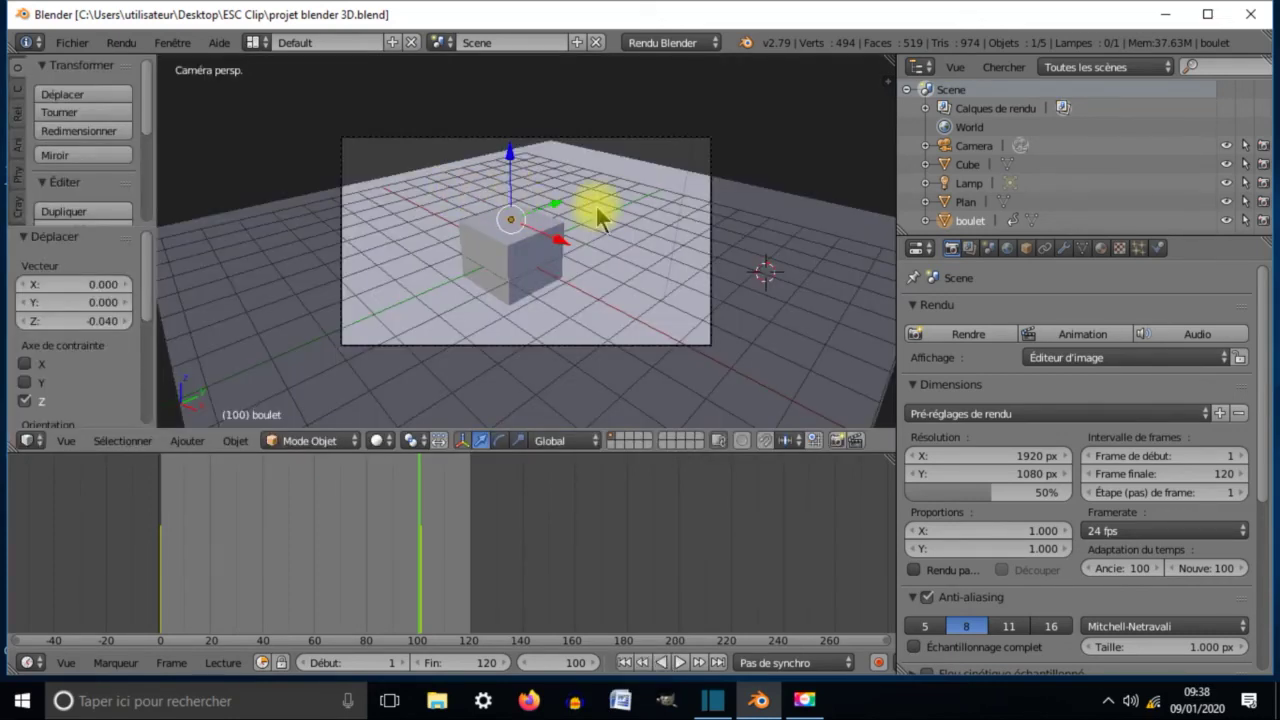
pyautogui.click(1163, 15)
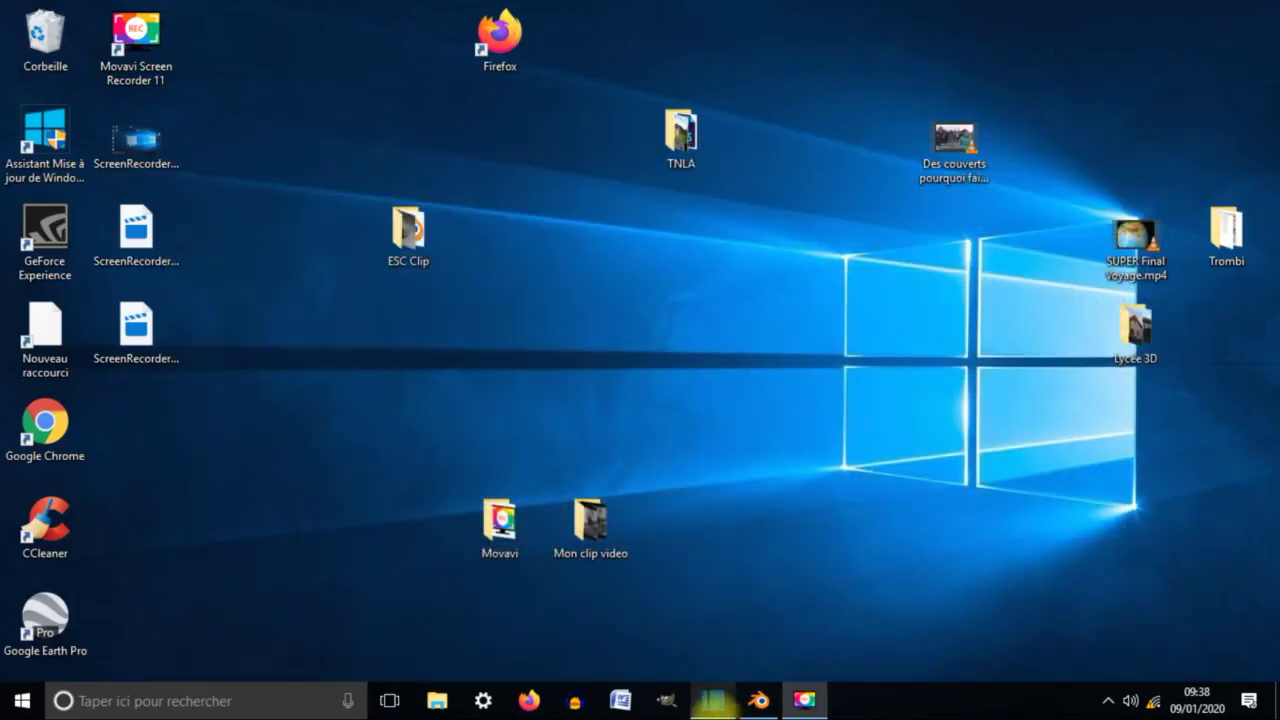
pyautogui.click(714, 702)
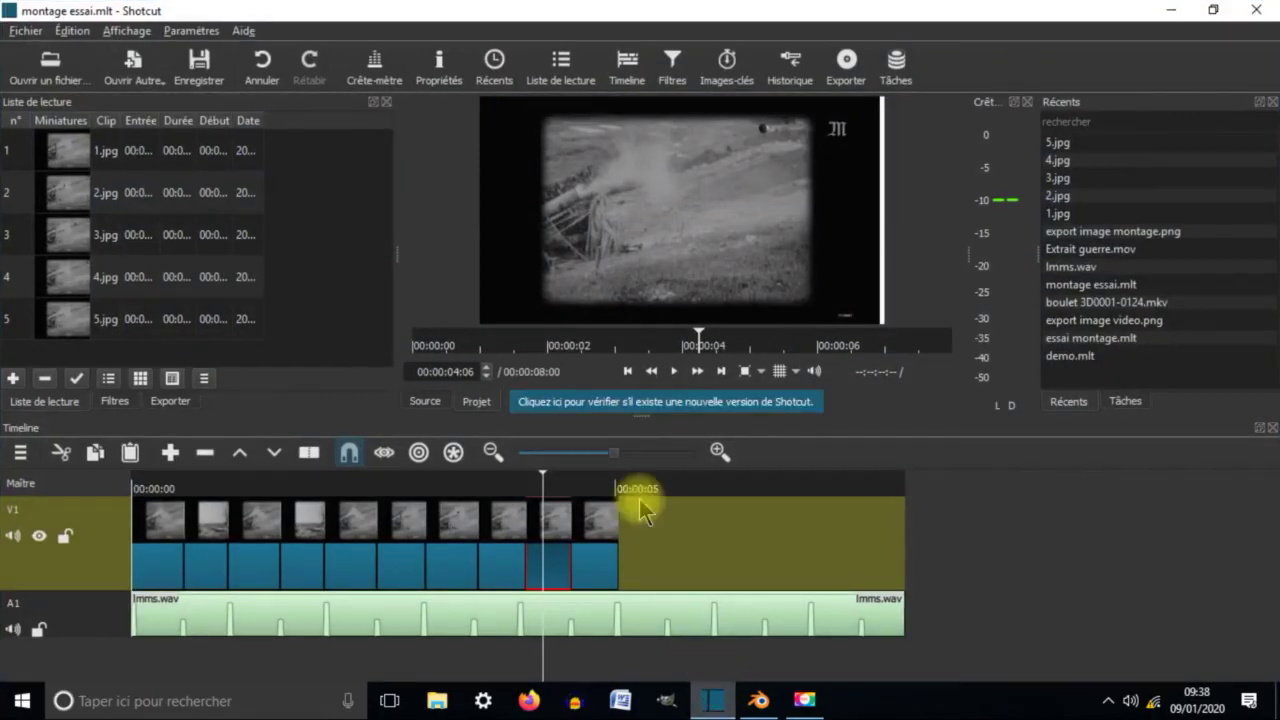
pyautogui.click(55, 68)
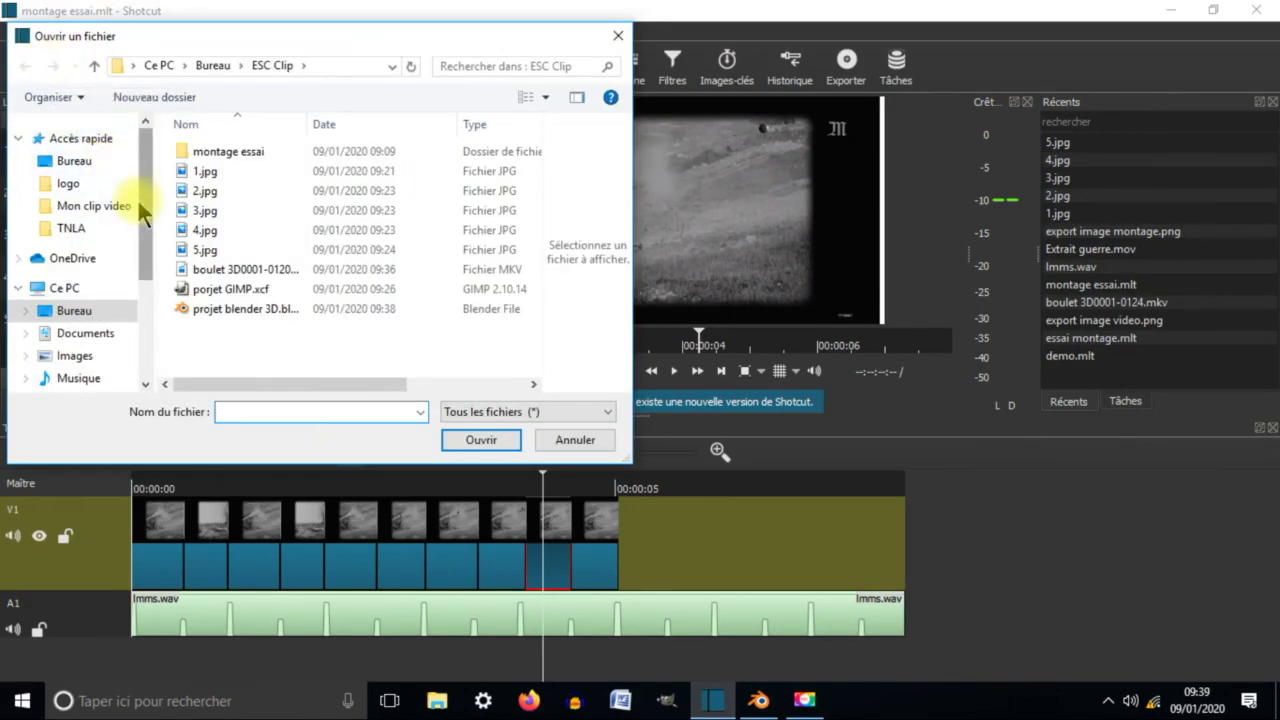
pyautogui.click(224, 270)
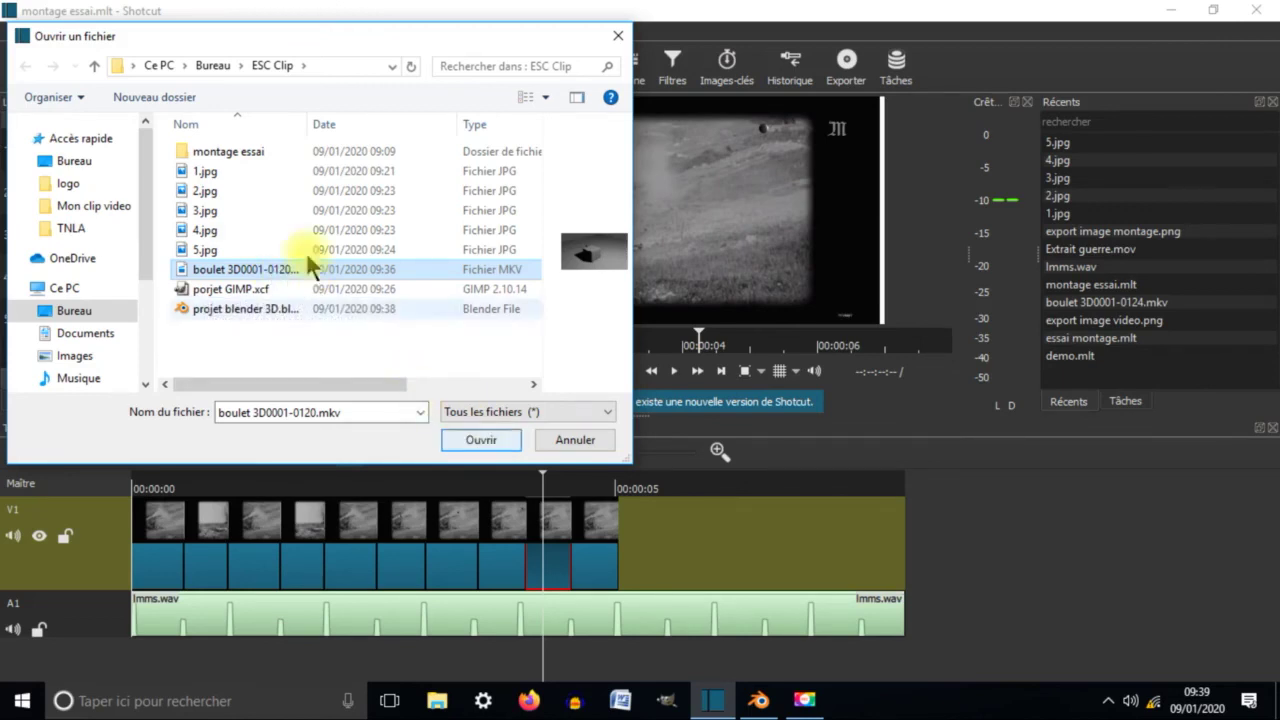
pyautogui.click(486, 443)
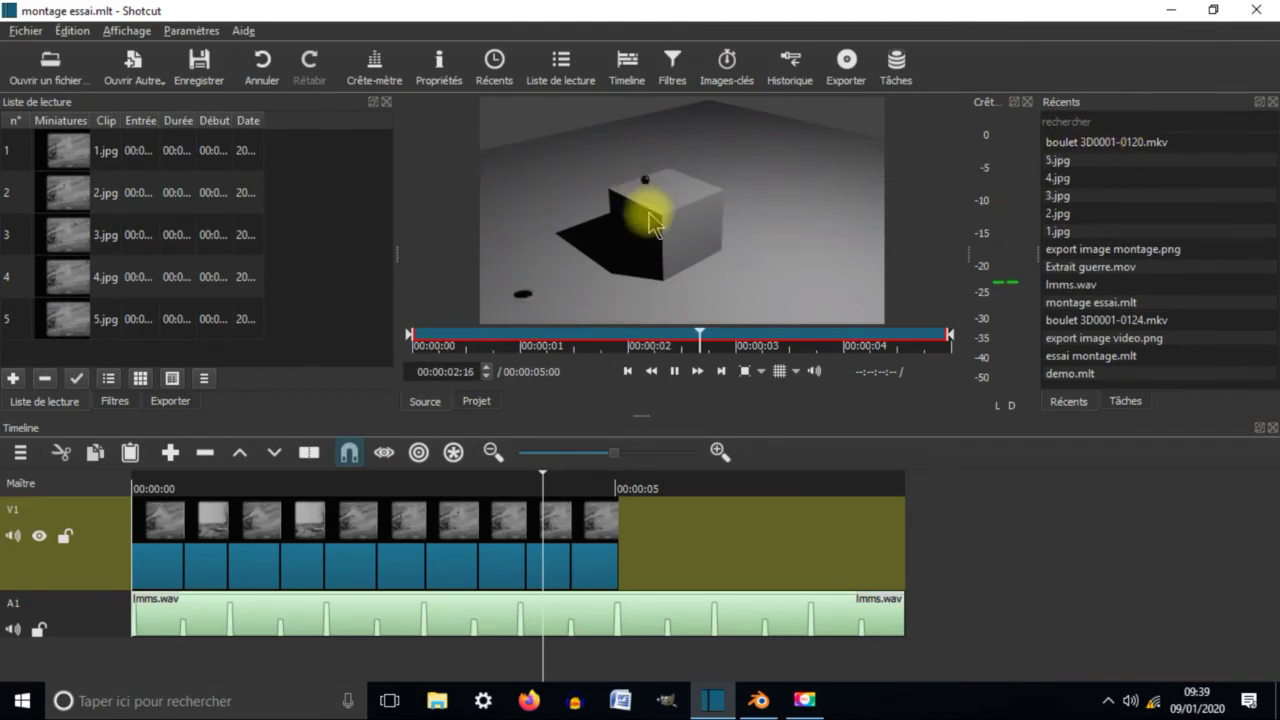
# Pause the cannonball clip's preview and place the clip on video track V1 directly after the last existing clip.
pyautogui.click(674, 371)
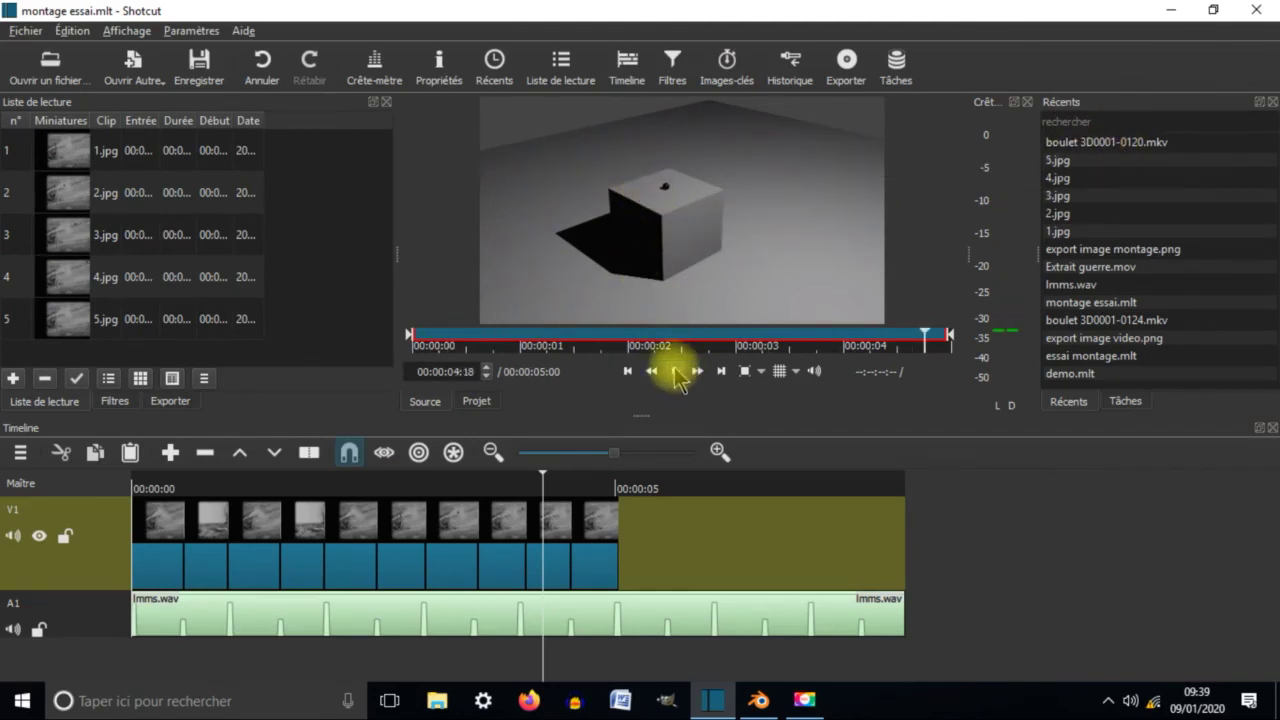
pyautogui.click(1106, 146)
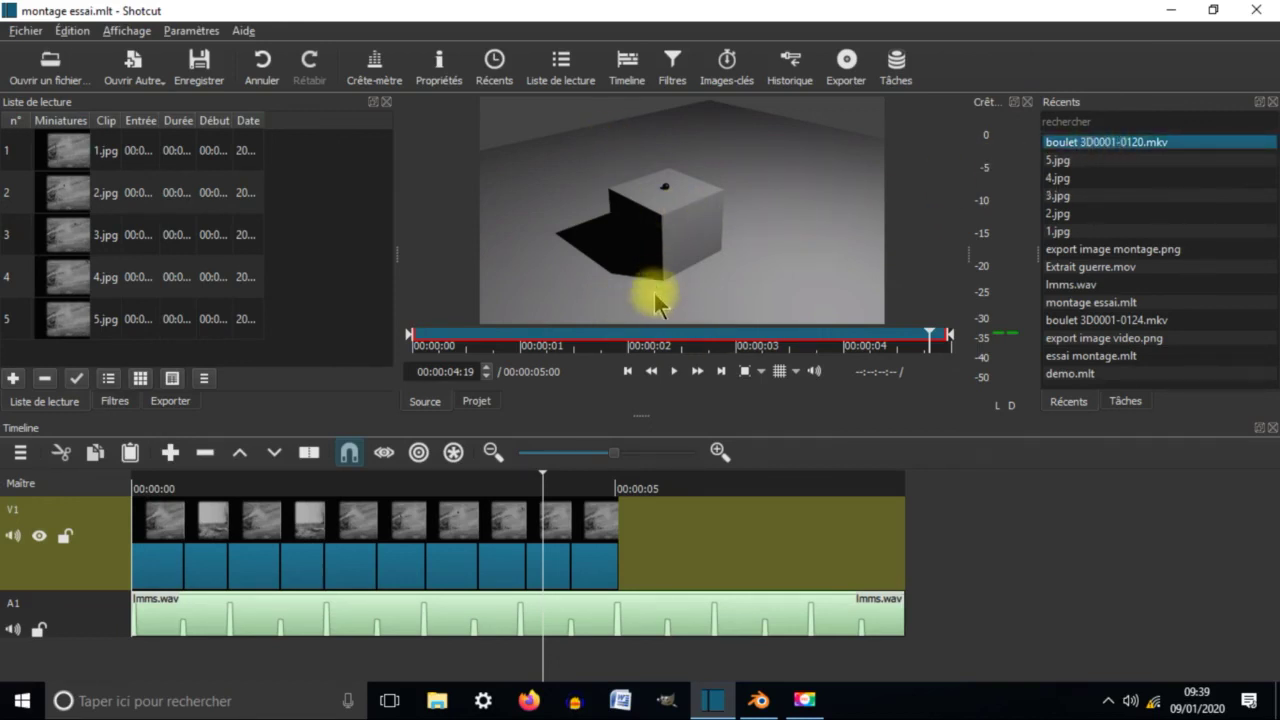
pyautogui.moveTo(614, 134); pyautogui.dragTo(626, 527)
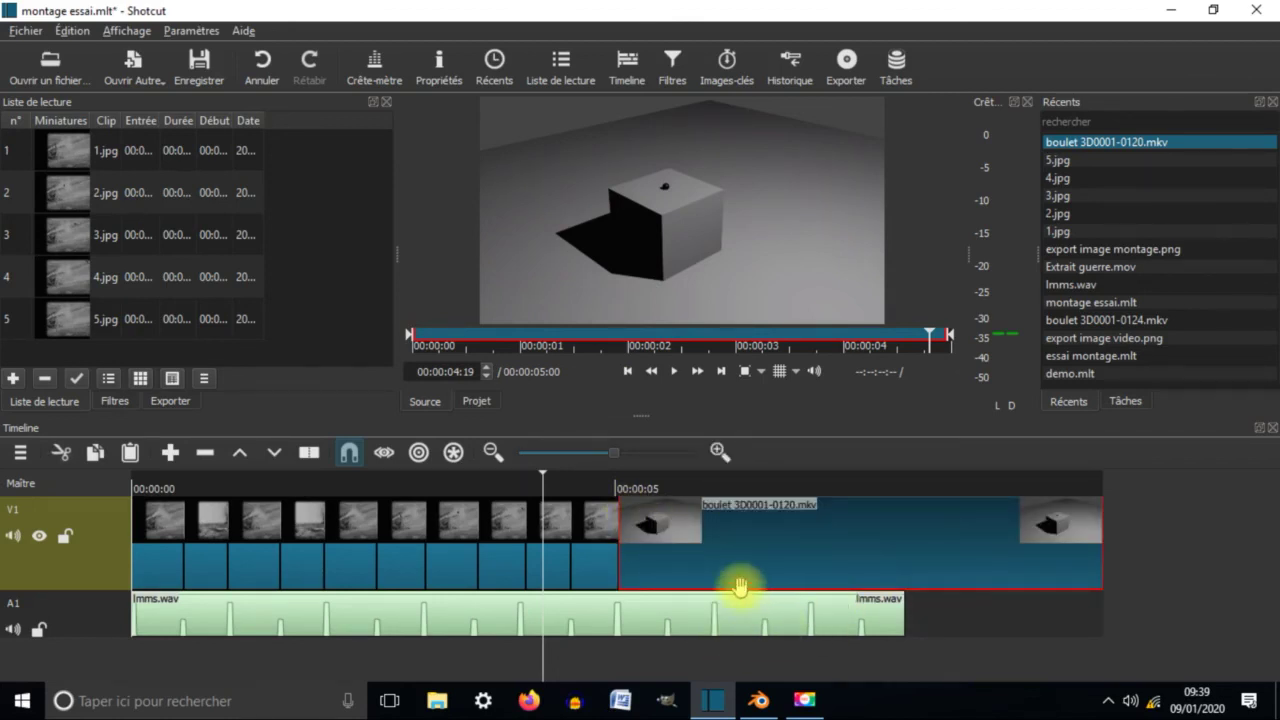
# Append a copy of lmms.wav after the existing audio on track A1 and trim it to the end of the cannonball clip.
pyautogui.moveTo(614, 485); pyautogui.dragTo(536, 495)
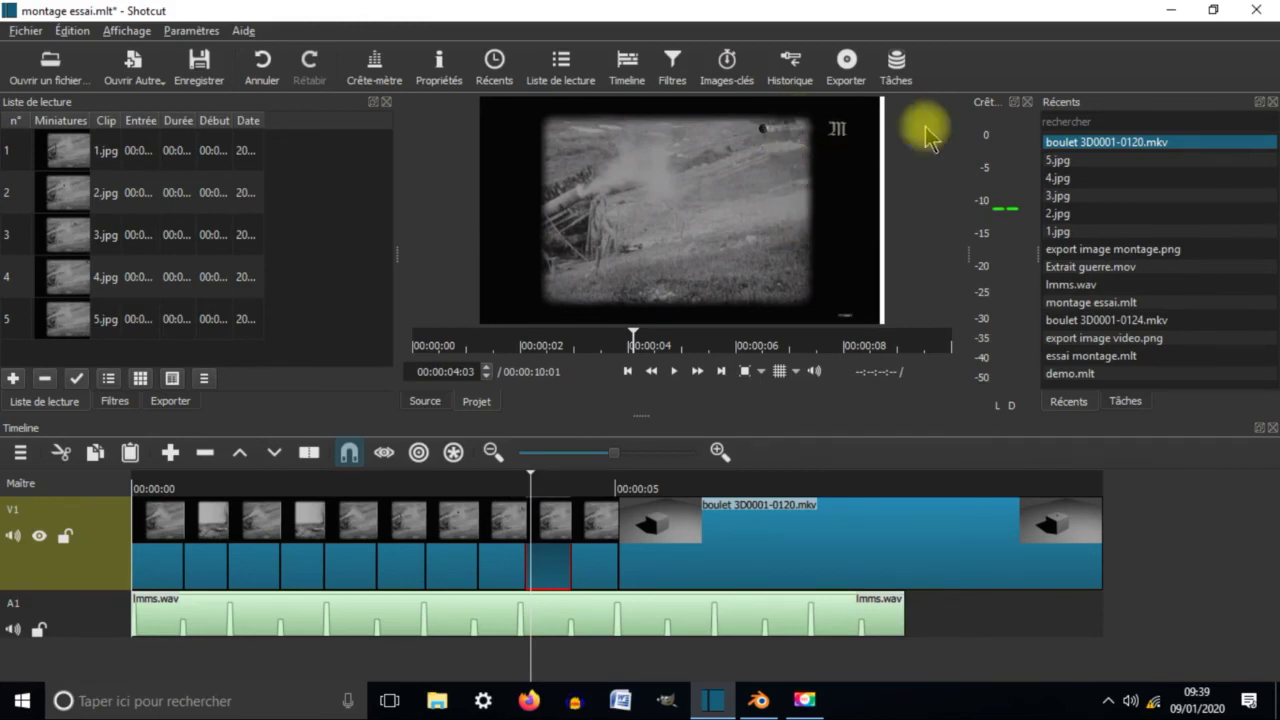
pyautogui.moveTo(531, 480); pyautogui.dragTo(686, 496)
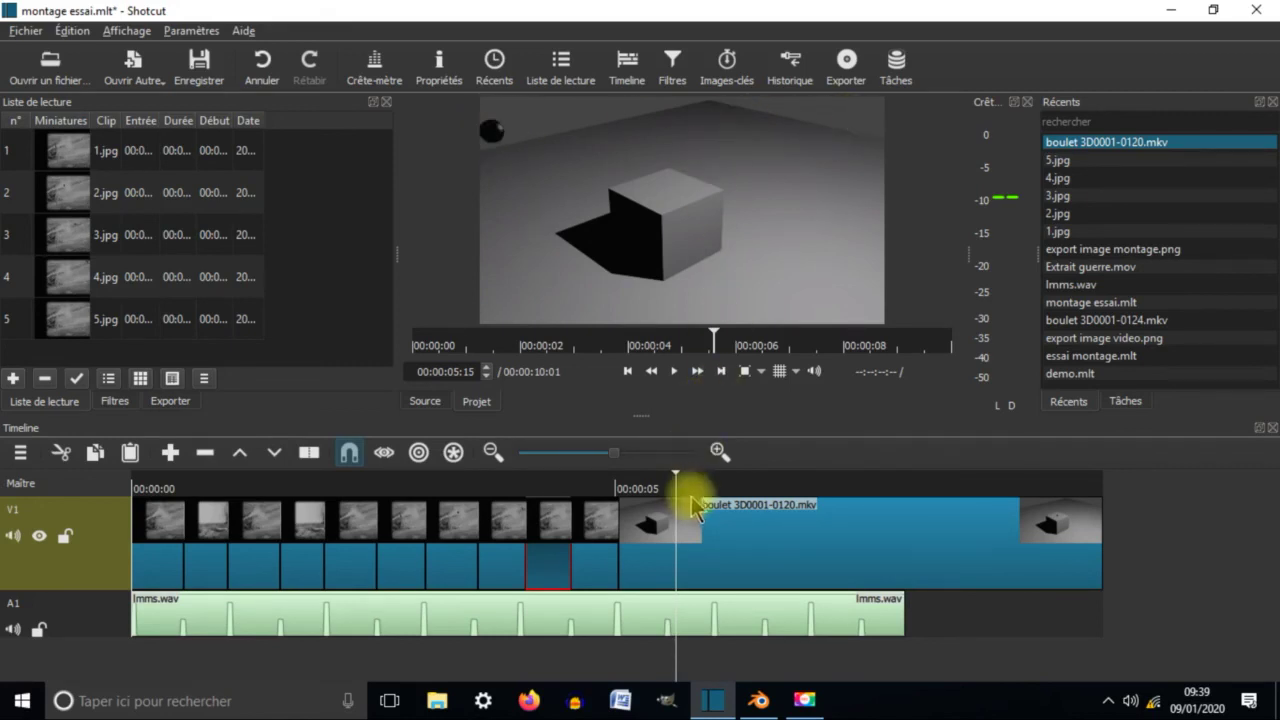
pyautogui.moveTo(680, 495); pyautogui.dragTo(868, 490)
pyautogui.moveTo(906, 477); pyautogui.dragTo(905, 476)
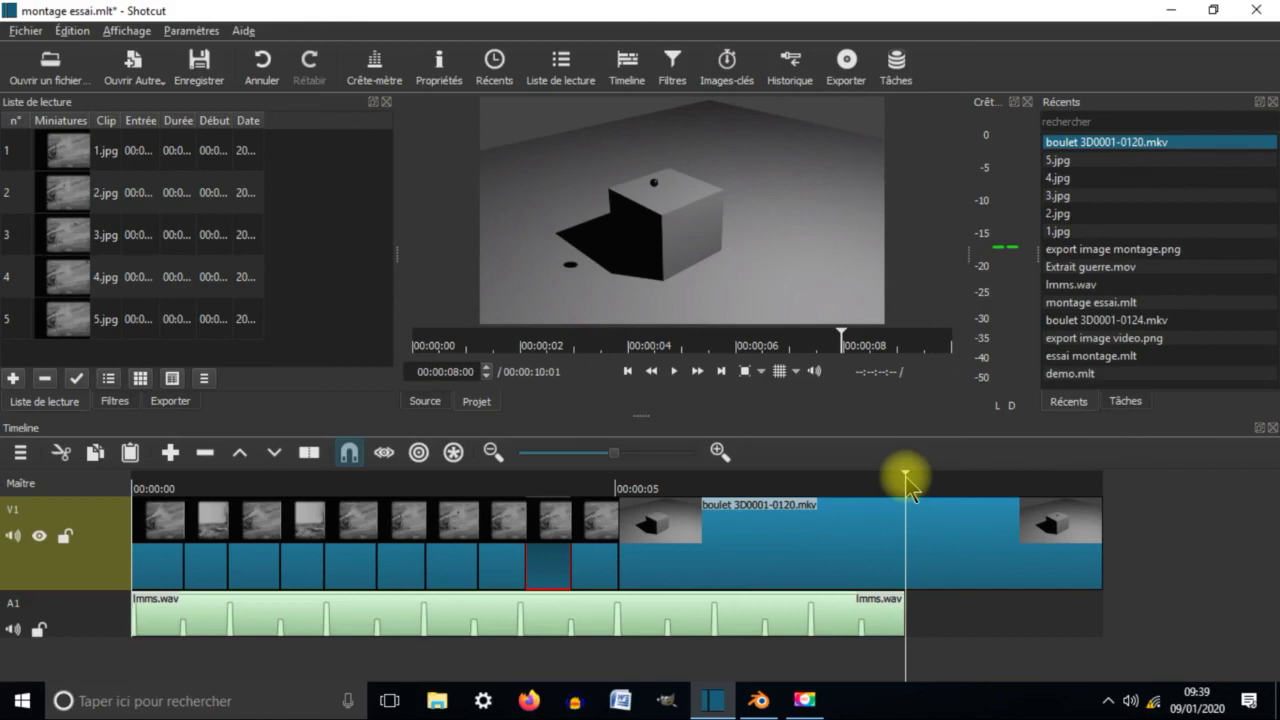
pyautogui.click(763, 607)
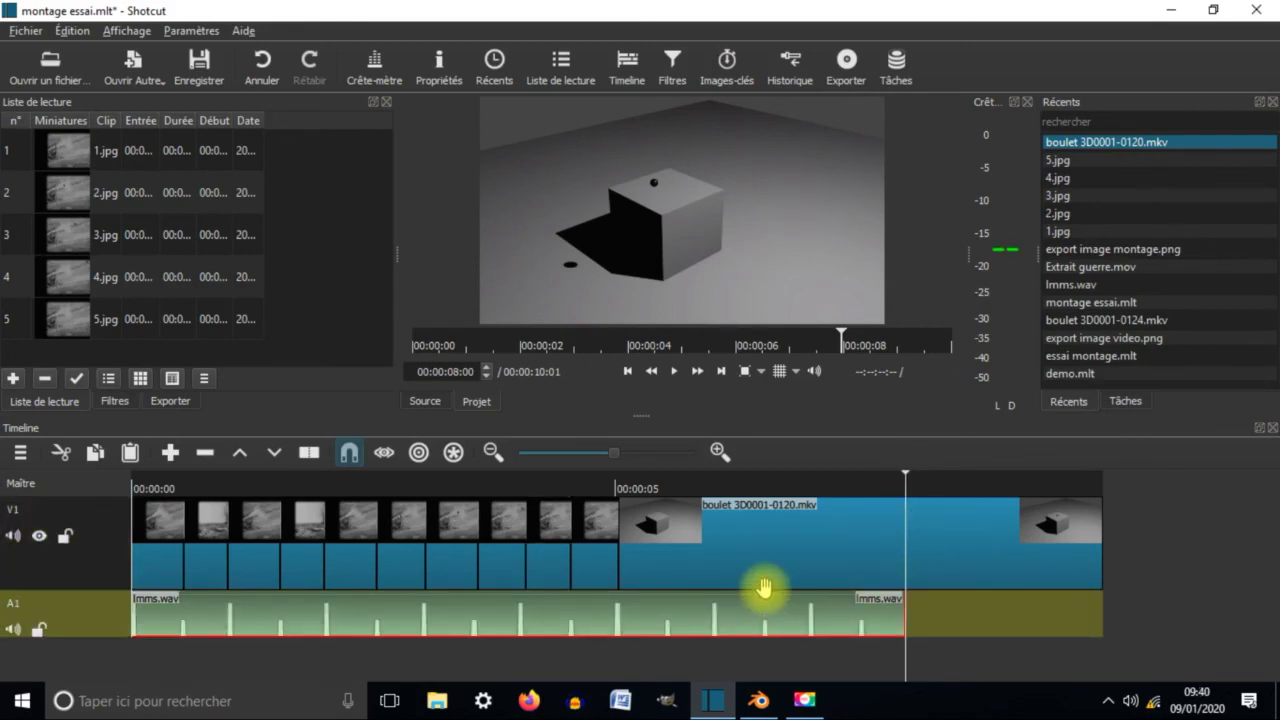
pyautogui.hotkey('ctrl', 'c')
pyautogui.hotkey('ctrl', 'v')
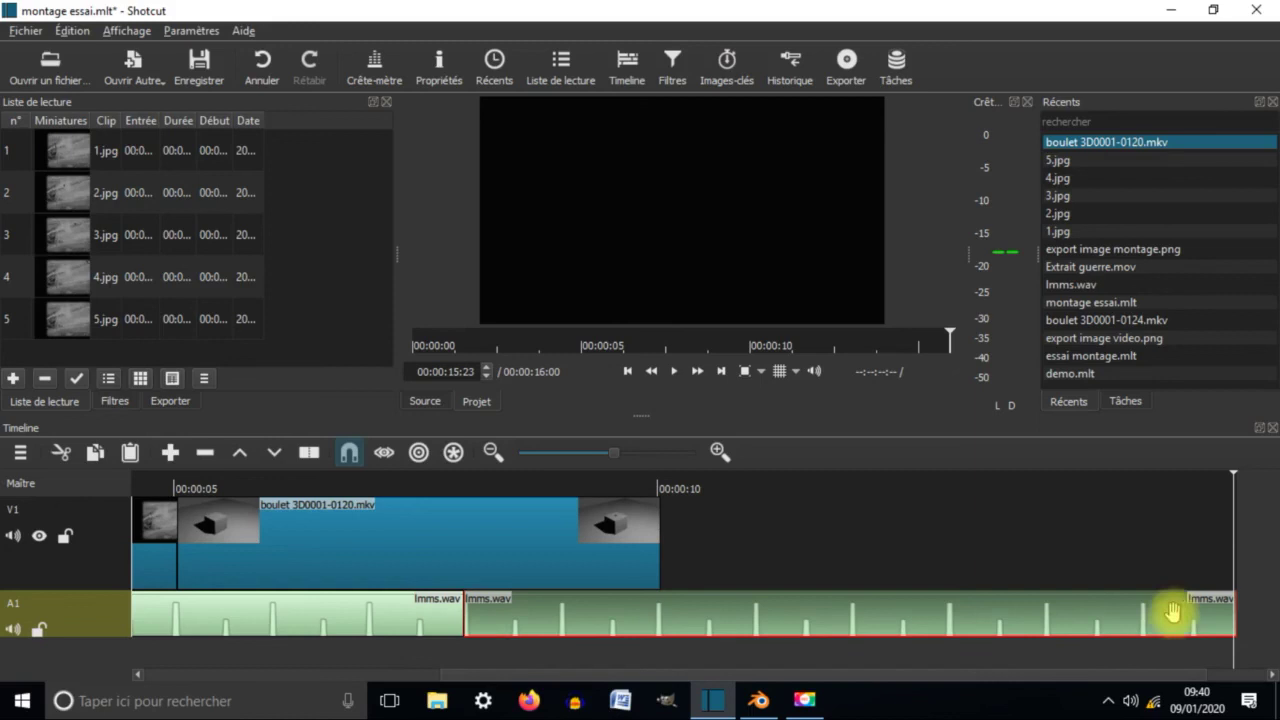
pyautogui.moveTo(1185, 610); pyautogui.dragTo(976, 609)
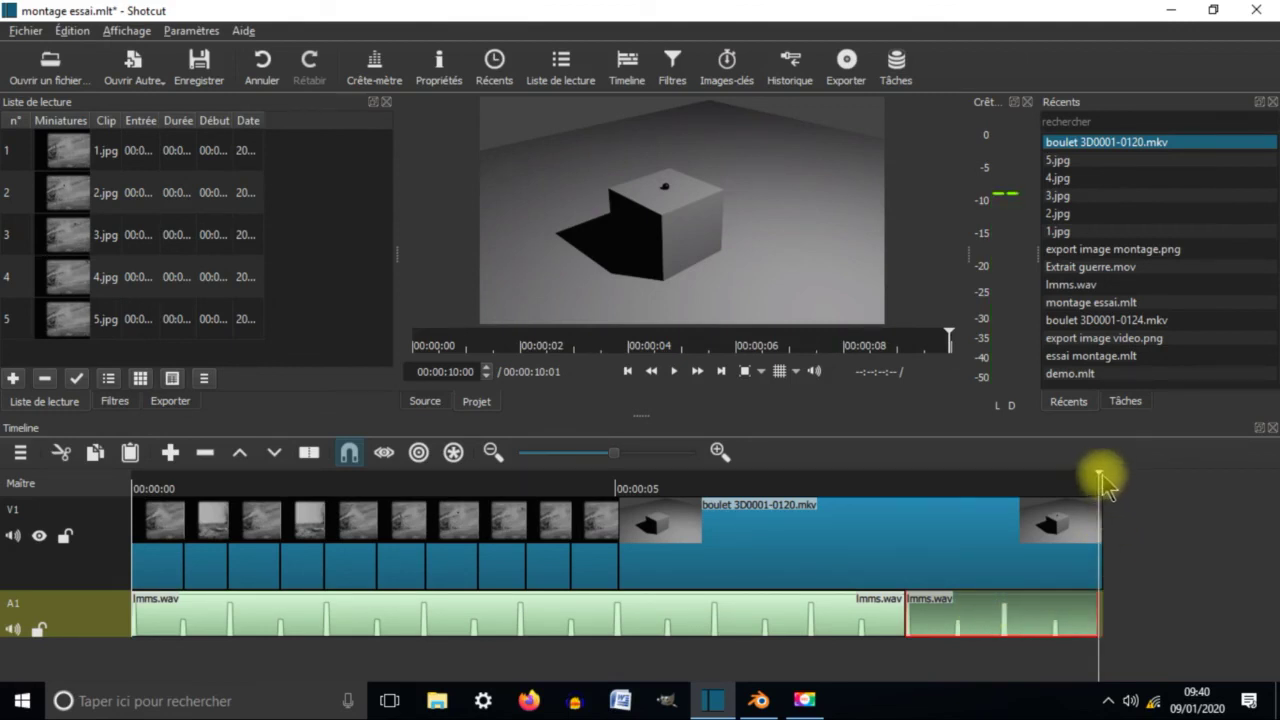
pyautogui.moveTo(1107, 478); pyautogui.dragTo(740, 480)
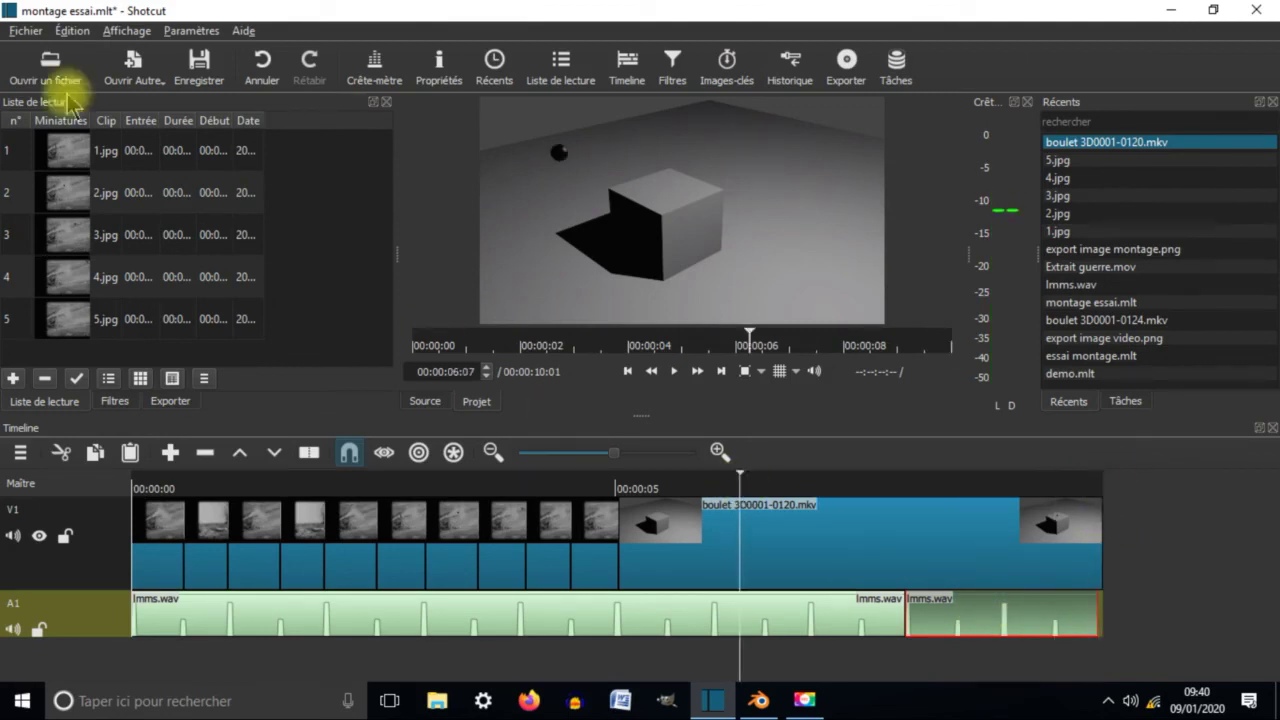
# Save the project, then set up the video export with the H.264 High Profile preset and display its advanced settings.
pyautogui.click(27, 31)
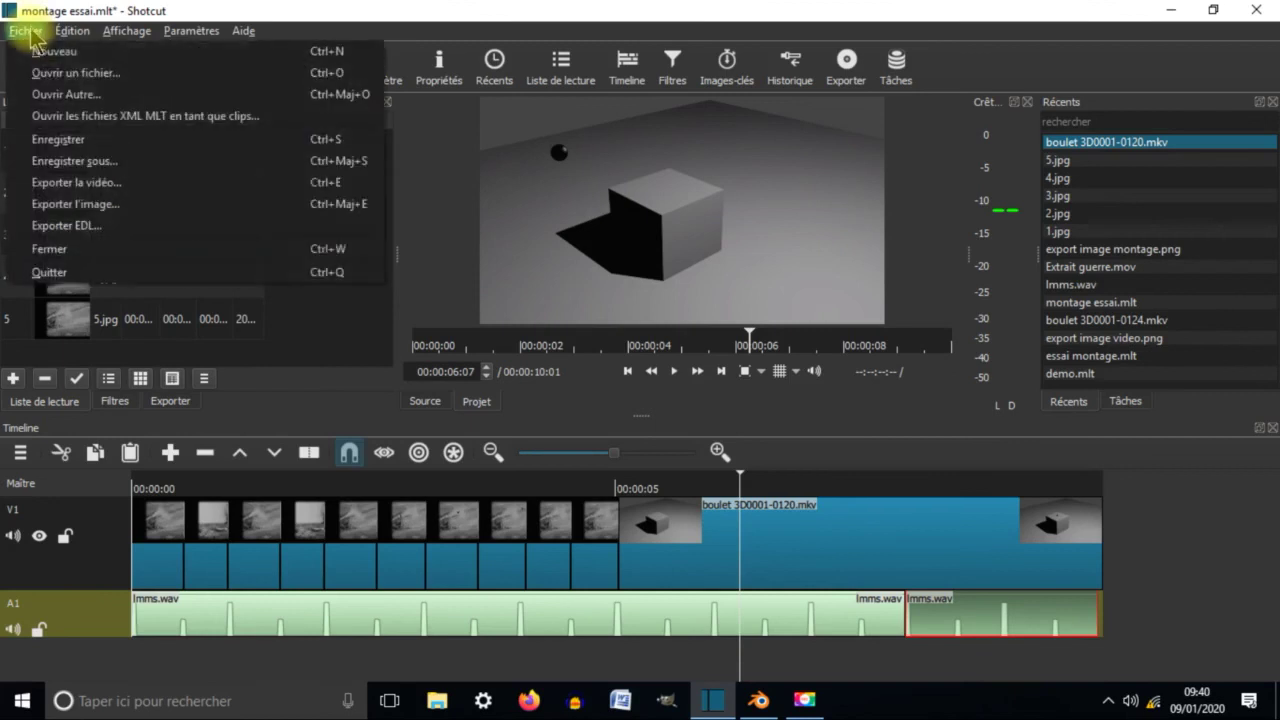
pyautogui.click(96, 143)
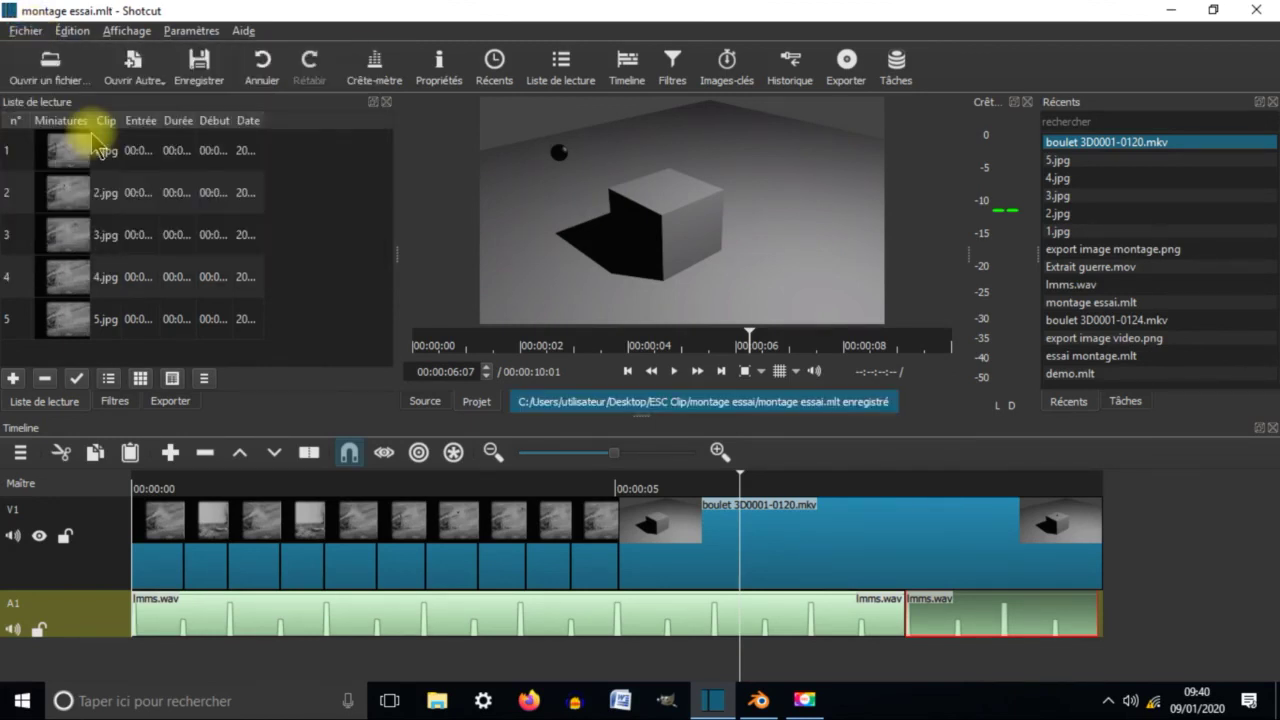
pyautogui.click(24, 32)
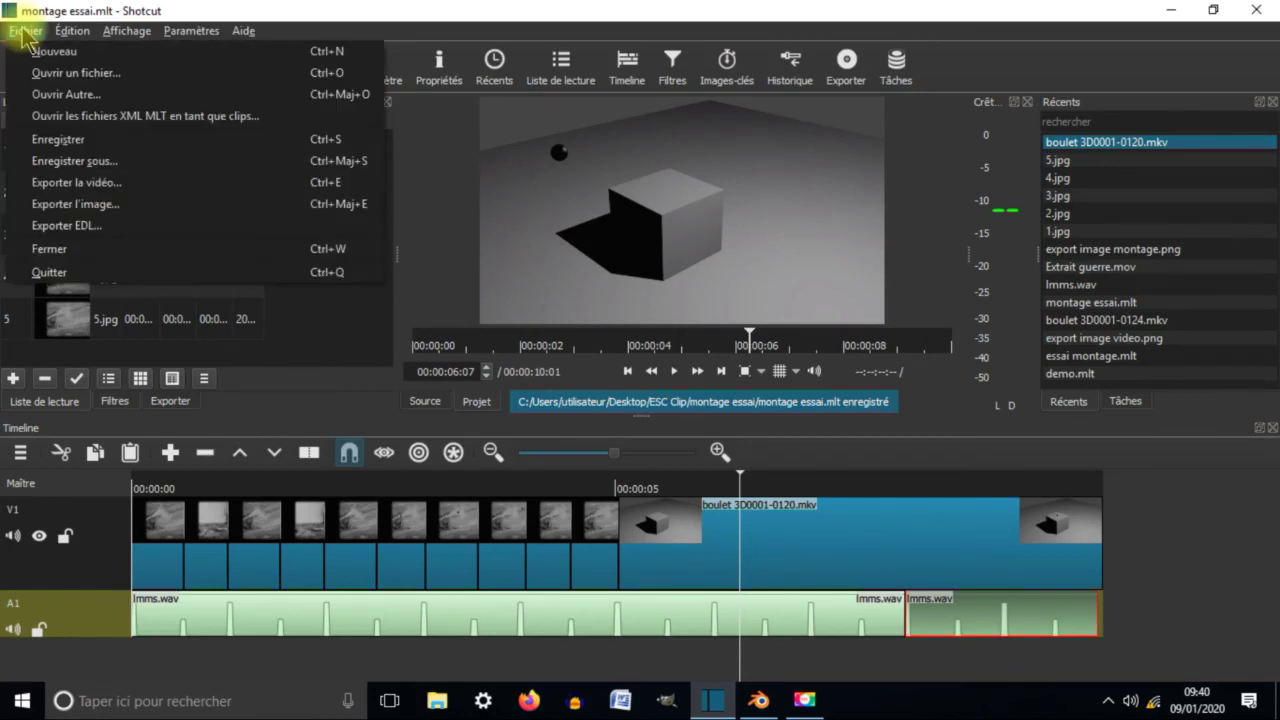
pyautogui.click(112, 193)
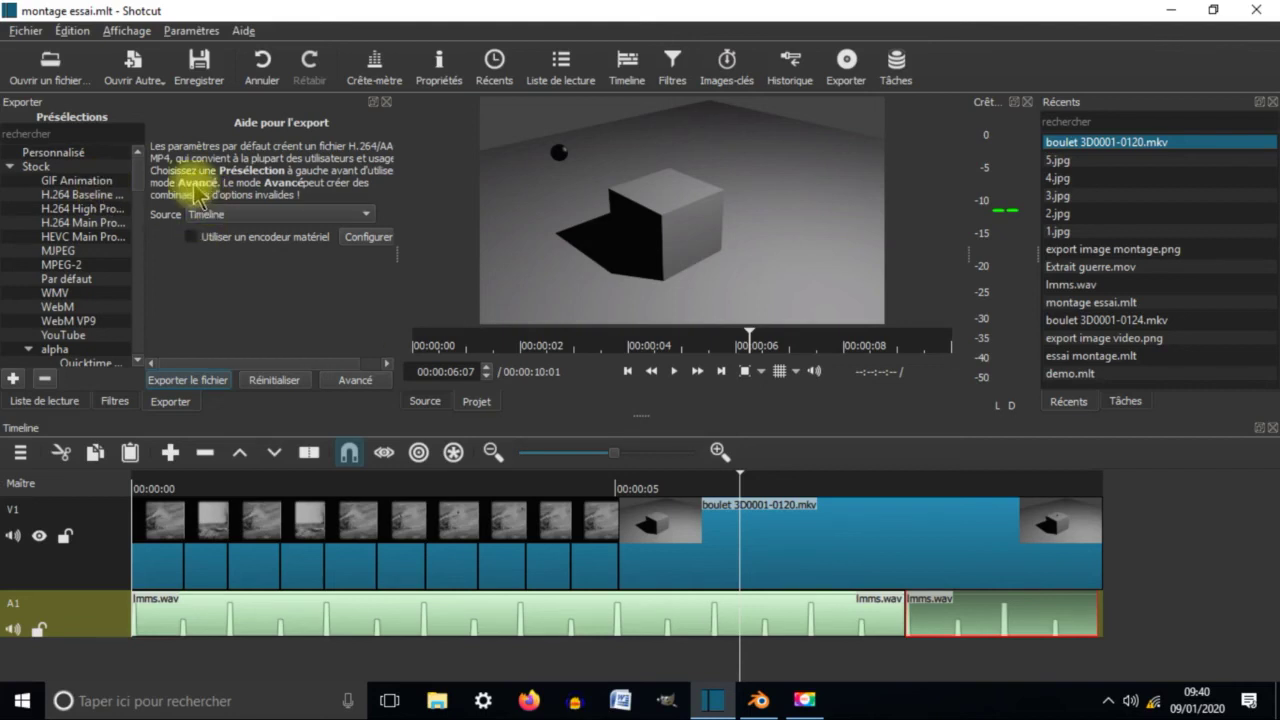
pyautogui.click(88, 208)
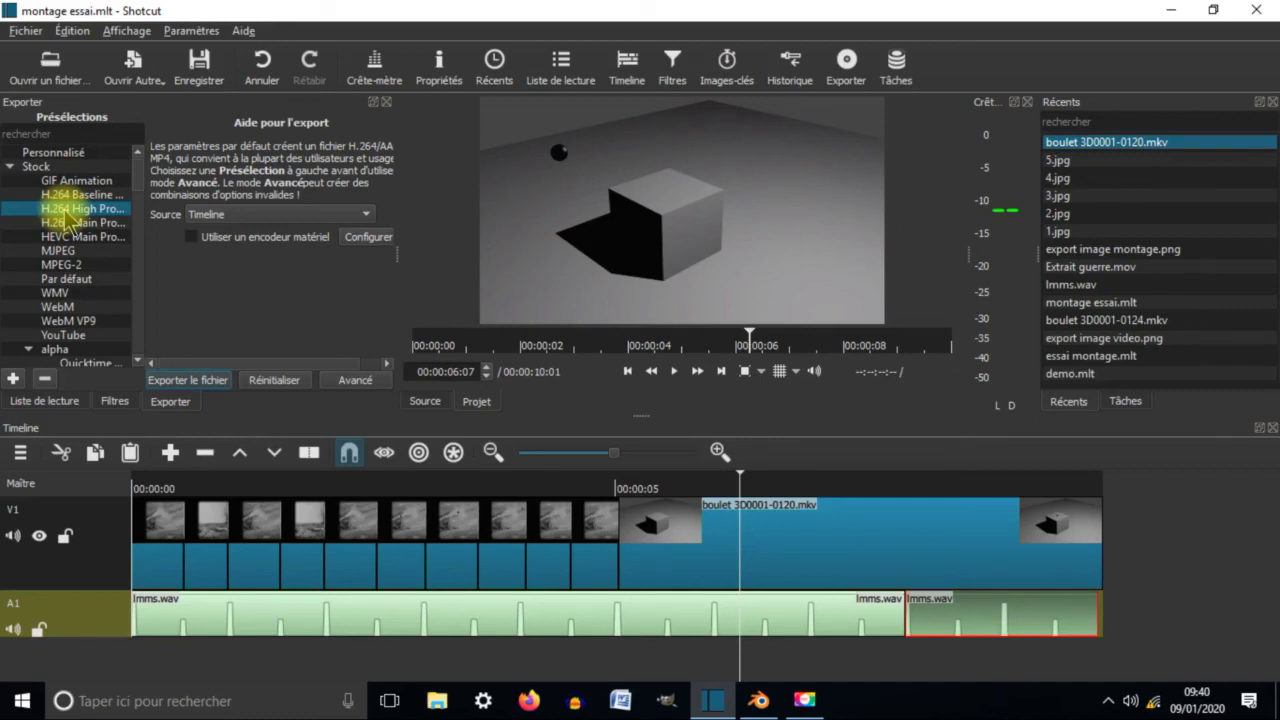
pyautogui.click(352, 381)
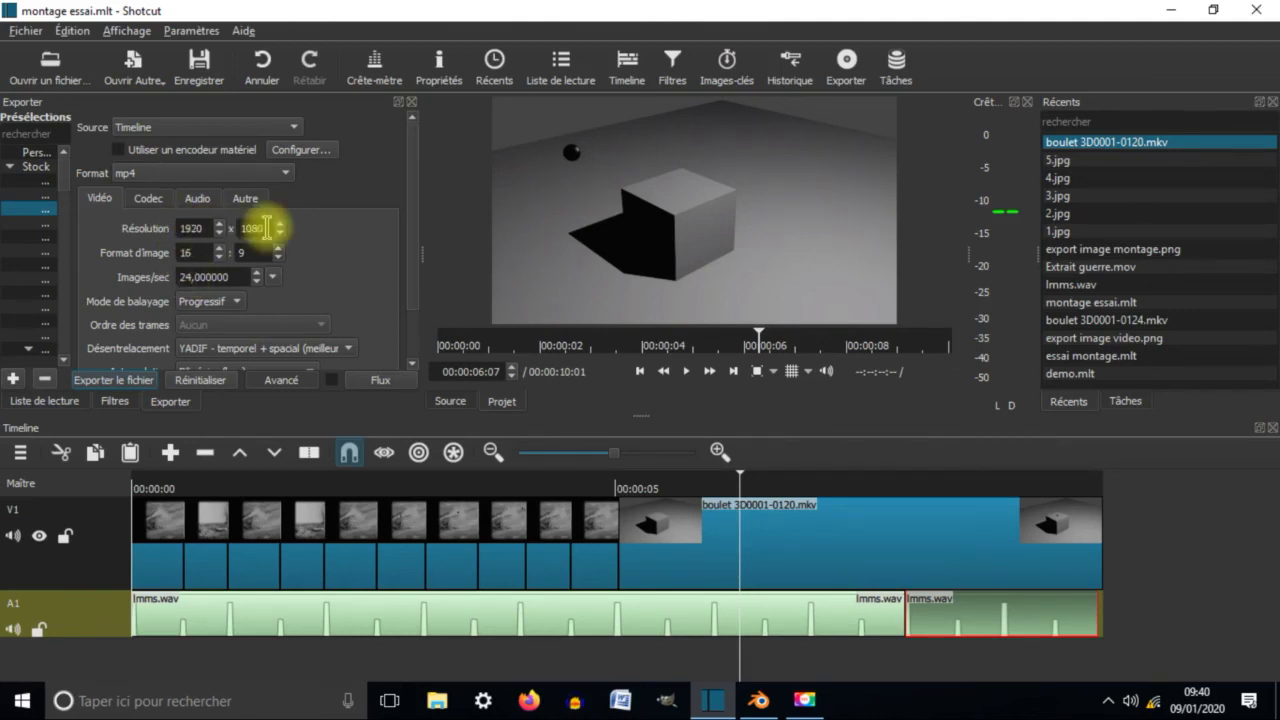
# Export the timeline as "CANON VIDEO.mp4" into the desktop's ESC Clip folder.
pyautogui.click(118, 382)
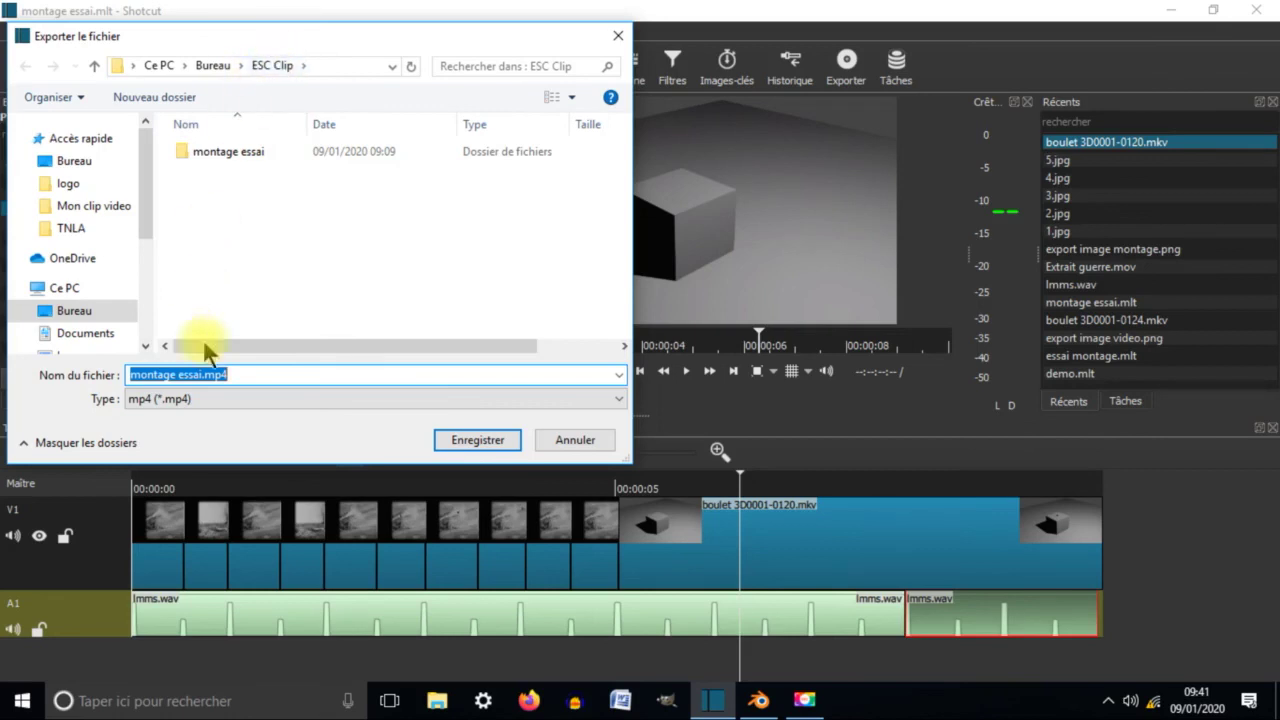
pyautogui.click(202, 376)
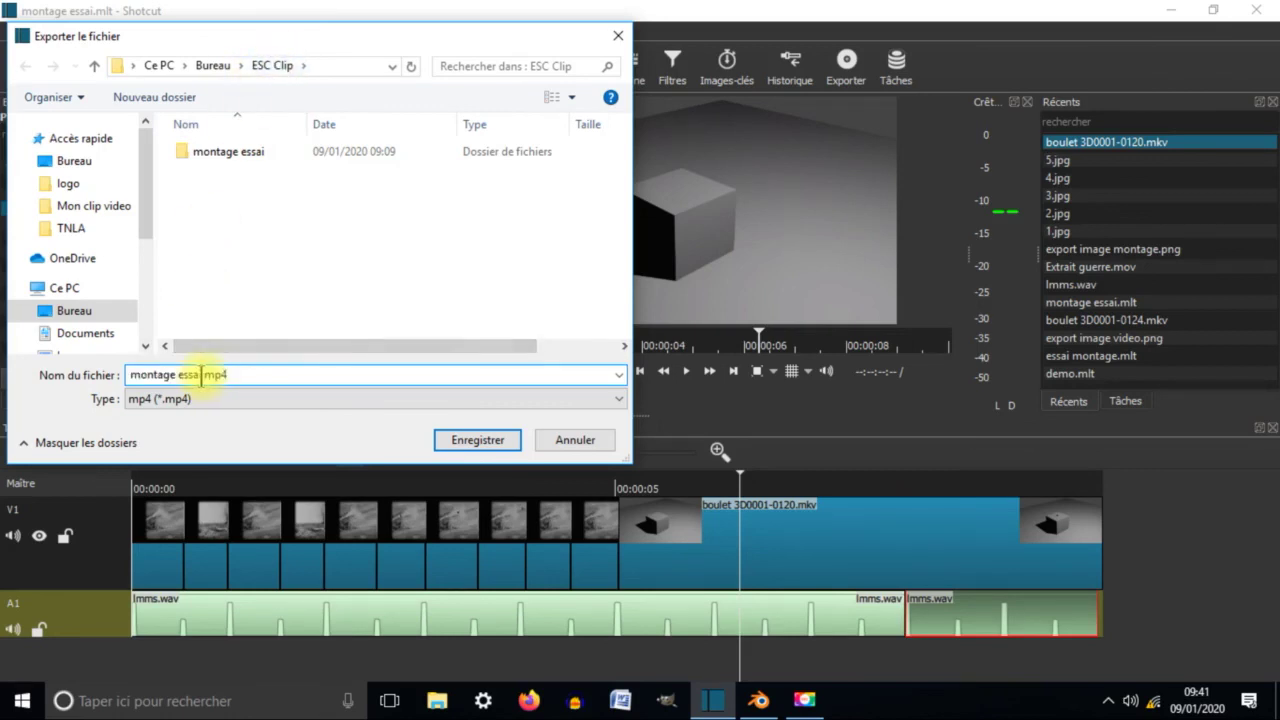
pyautogui.moveTo(200, 376); pyautogui.dragTo(110, 374)
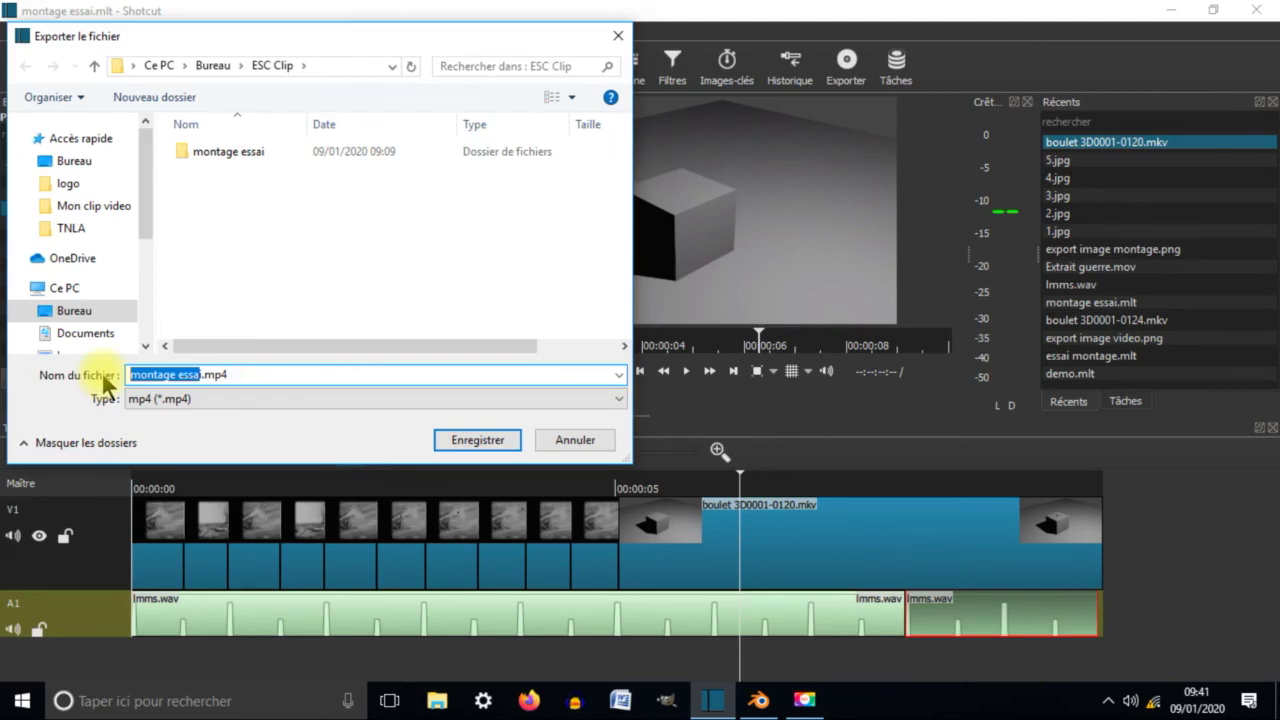
pyautogui.write('C')
pyautogui.write('ANO')
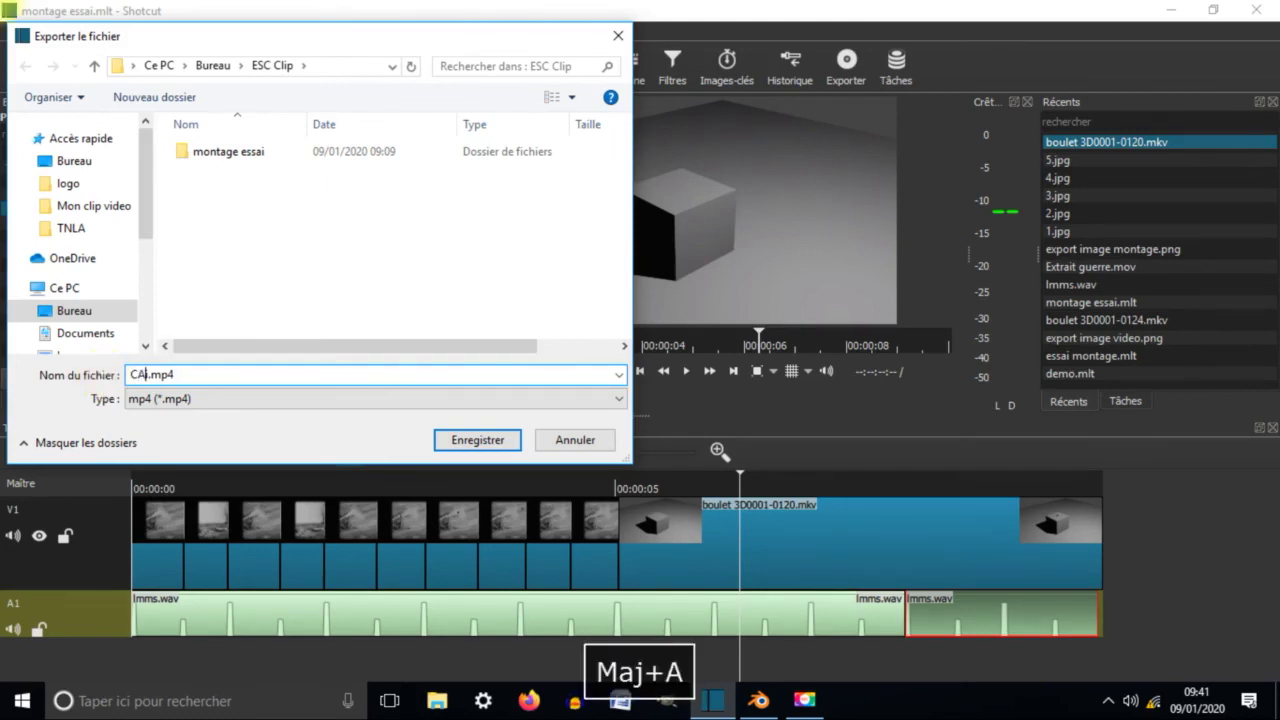
pyautogui.write('N VIDEOi')
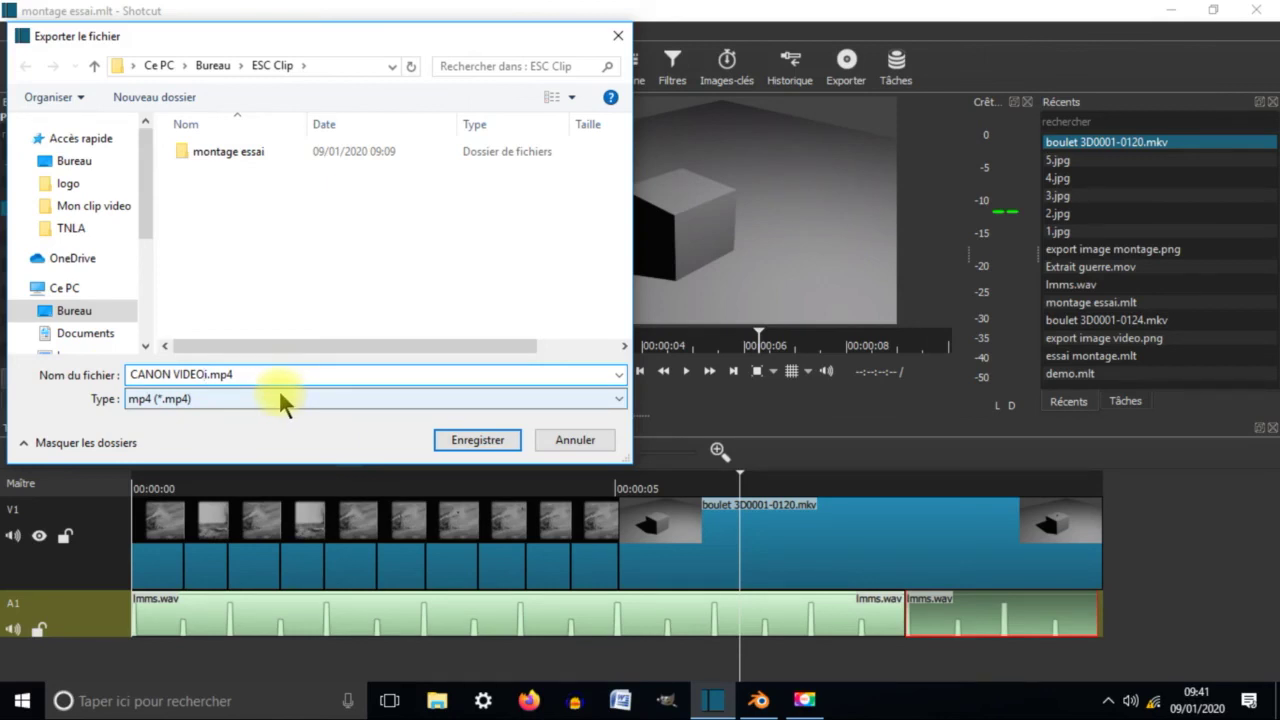
pyautogui.press('Right')
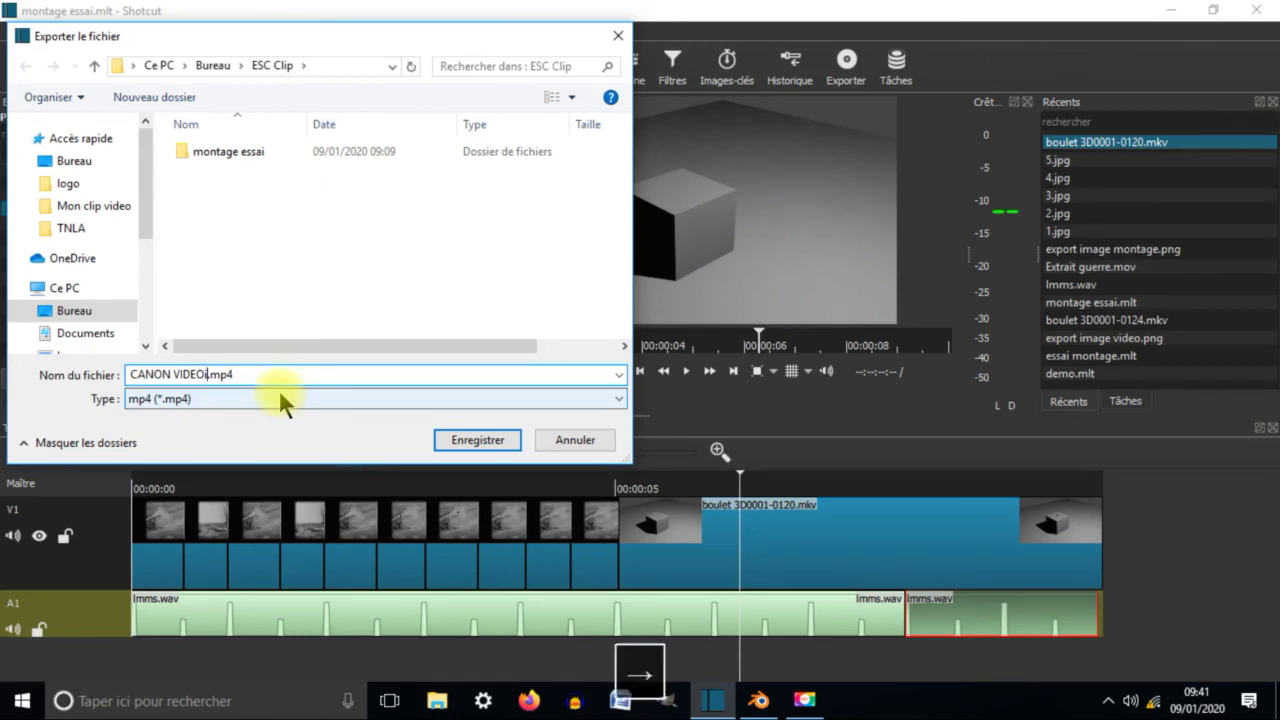
pyautogui.press('BackSpace')
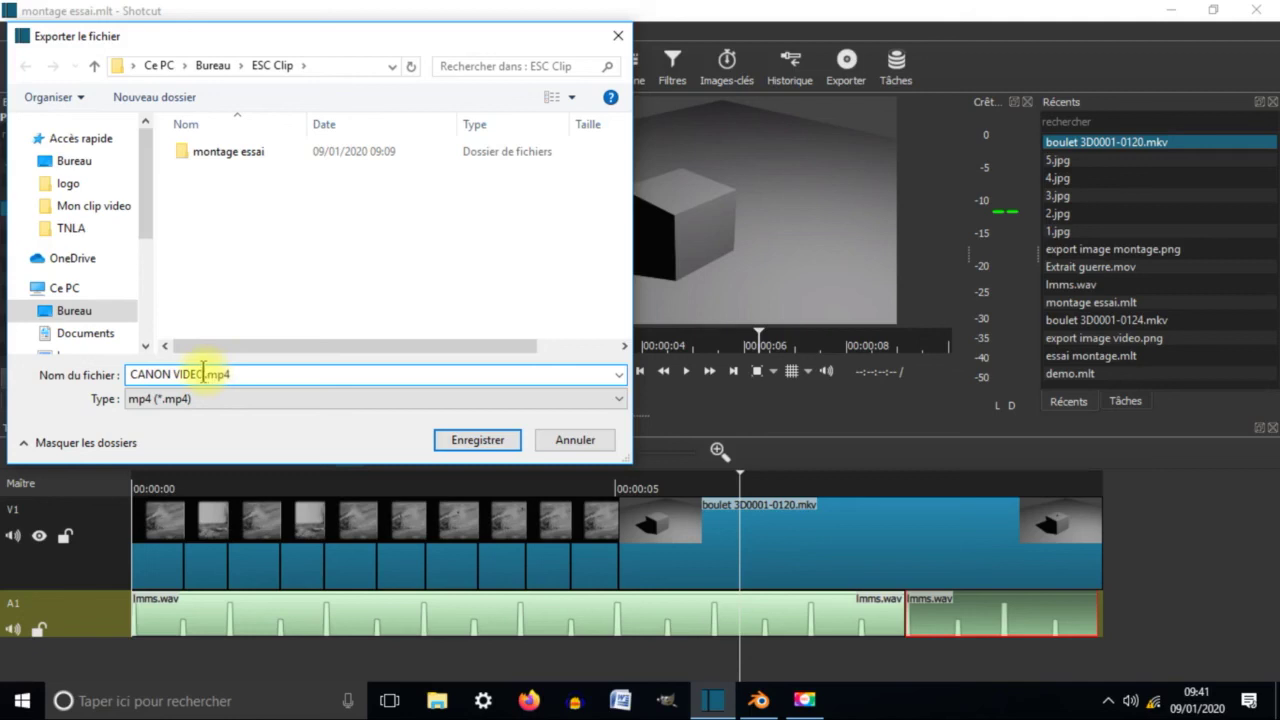
pyautogui.moveTo(202, 372); pyautogui.dragTo(142, 376)
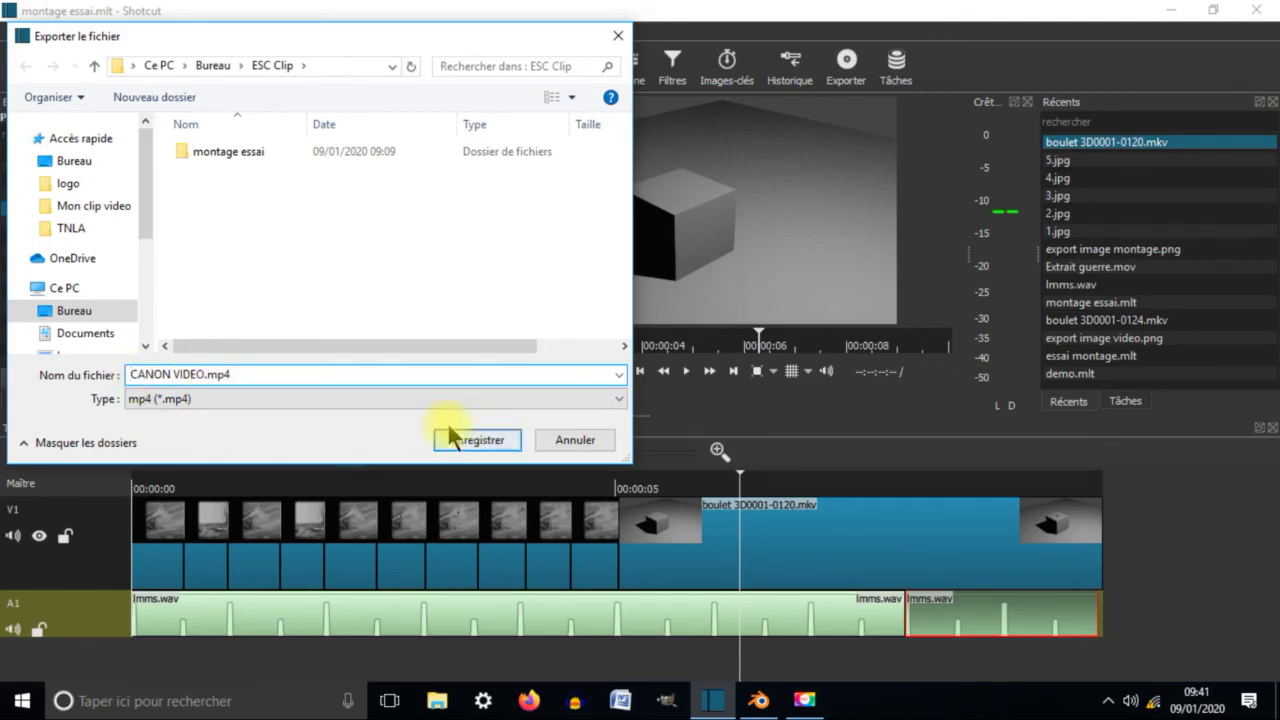
pyautogui.click(478, 442)
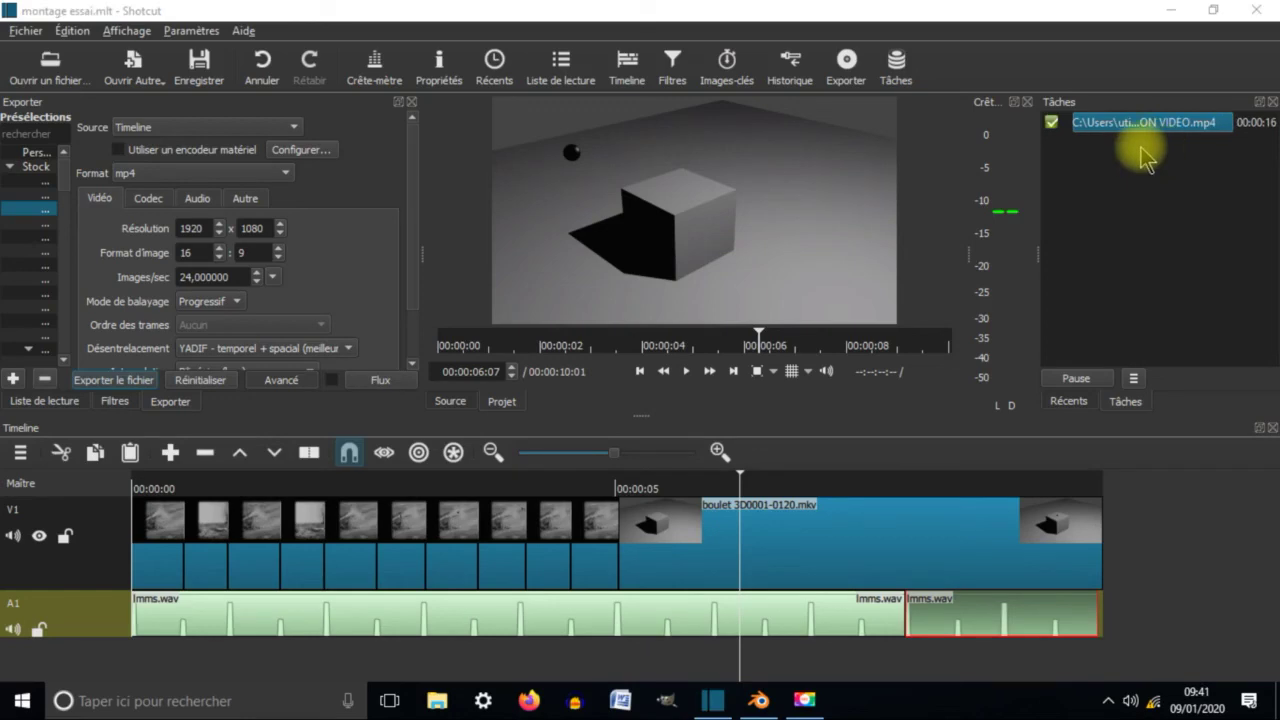
# Play the exported CANON VIDEO.mp4 from the desktop's ESC Clip folder in VLC, then close the player.
pyautogui.click(1167, 10)
pyautogui.doubleClick(408, 230)
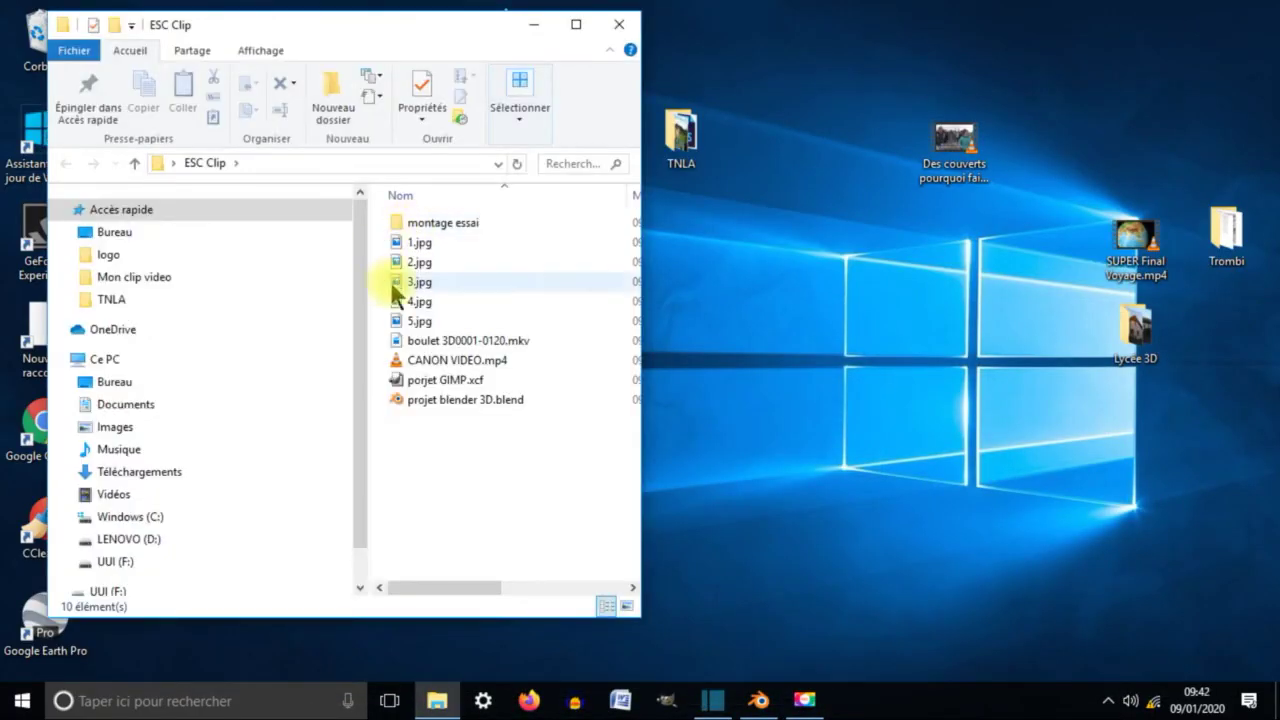
pyautogui.moveTo(640, 466); pyautogui.dragTo(820, 440)
pyautogui.click(442, 362)
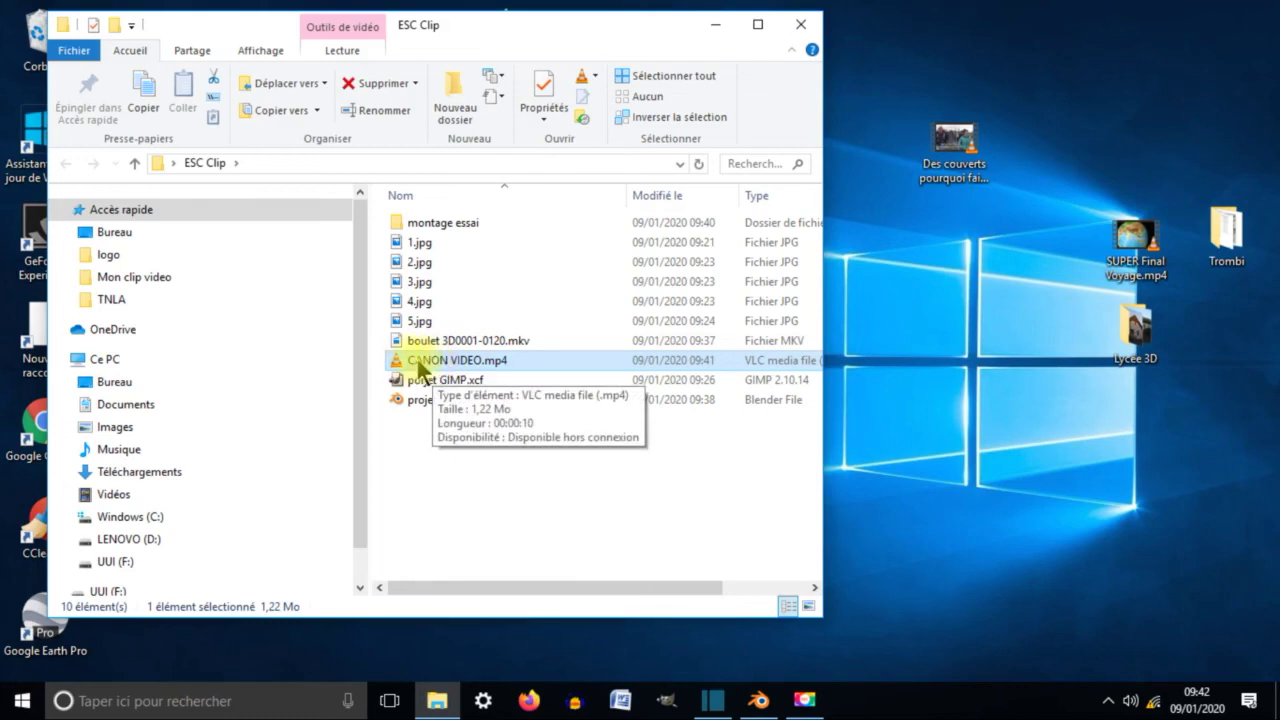
pyautogui.doubleClick(416, 362)
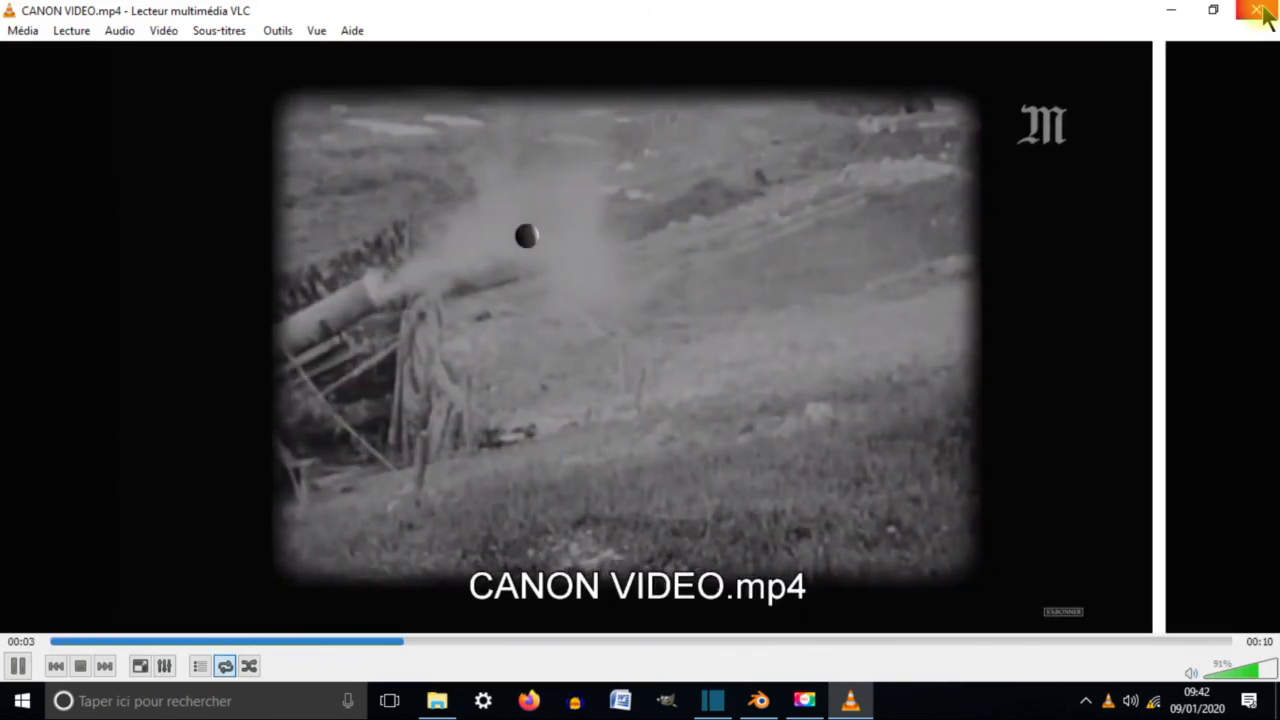
pyautogui.moveTo(1150, 20); pyautogui.dragTo(860, 17)
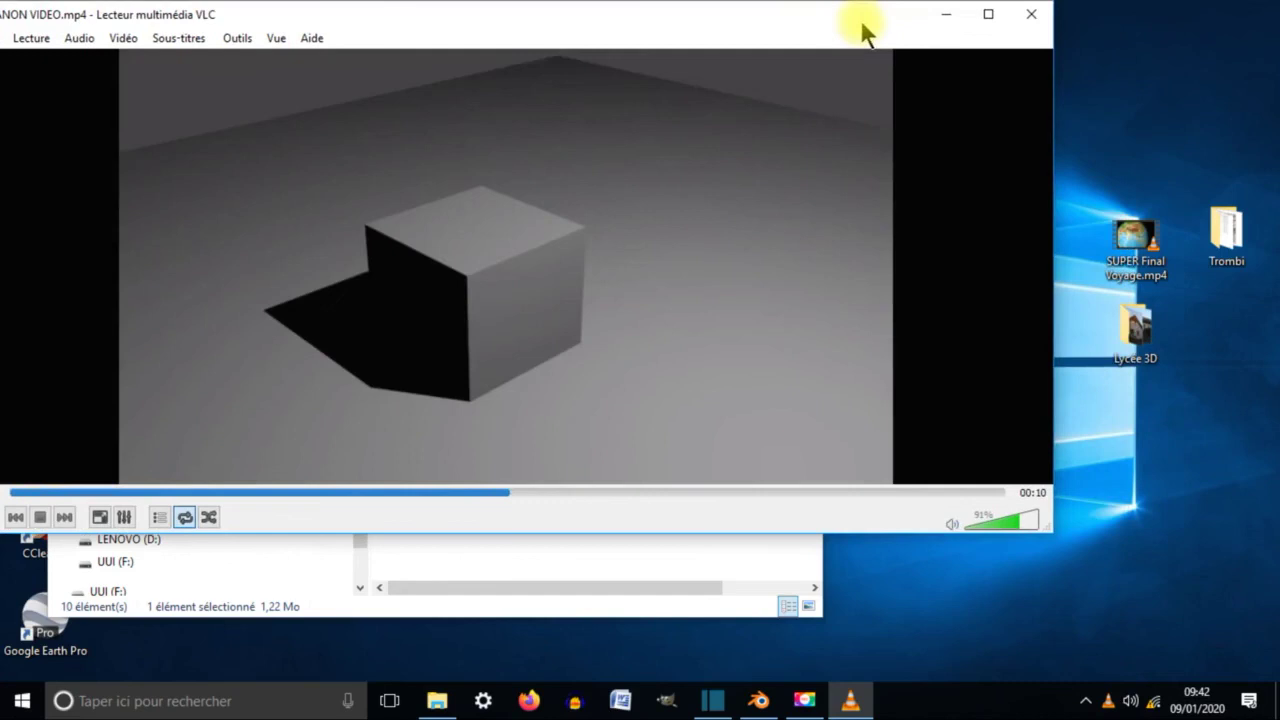
pyautogui.click(1033, 16)
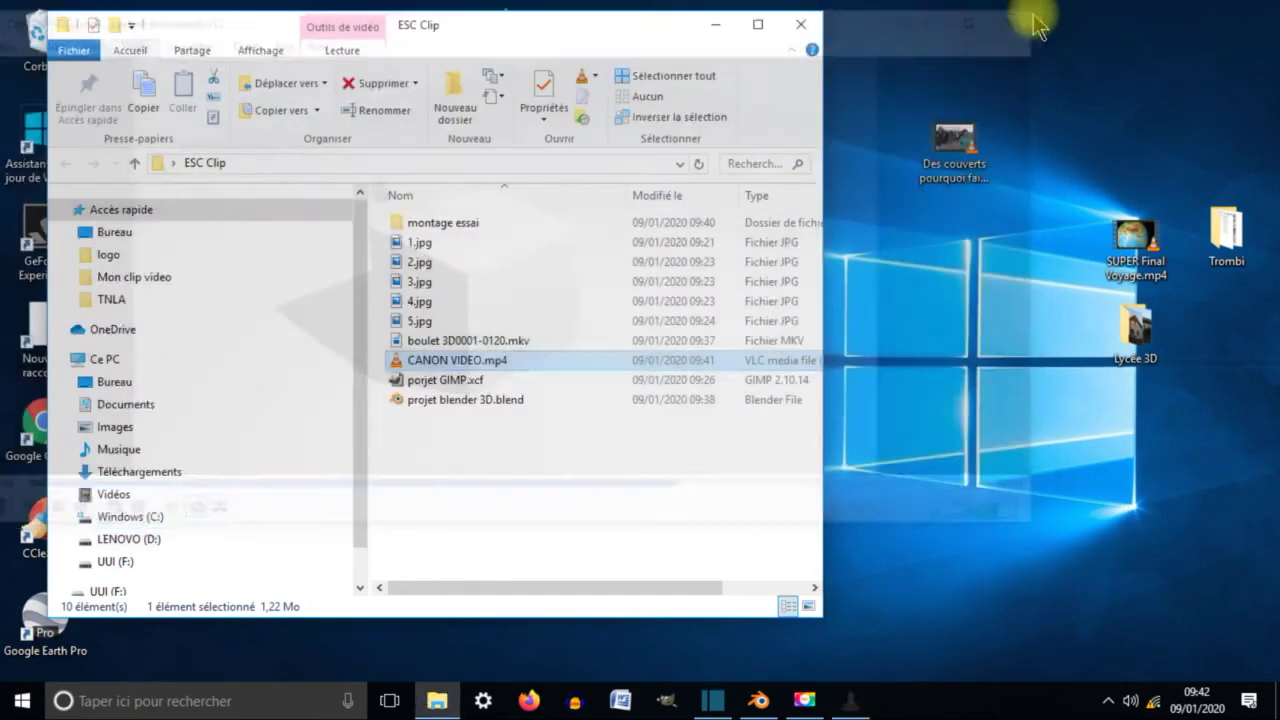
pyautogui.click(1158, 664)
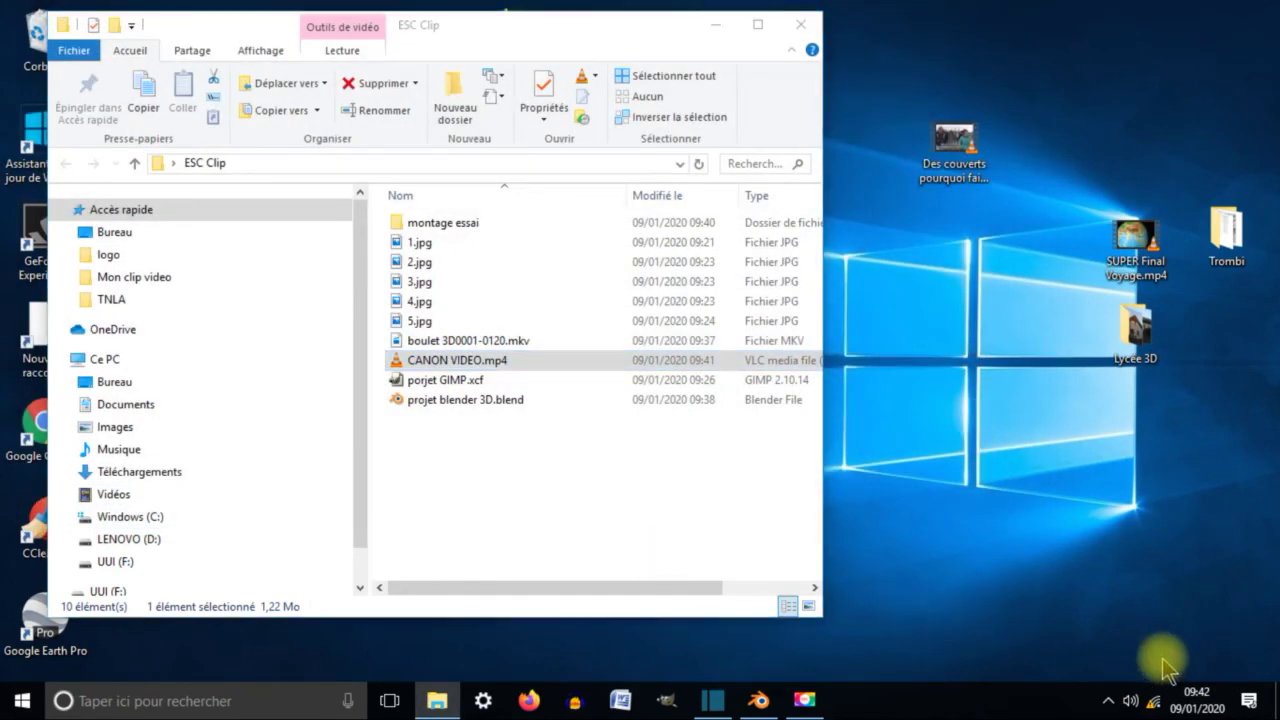